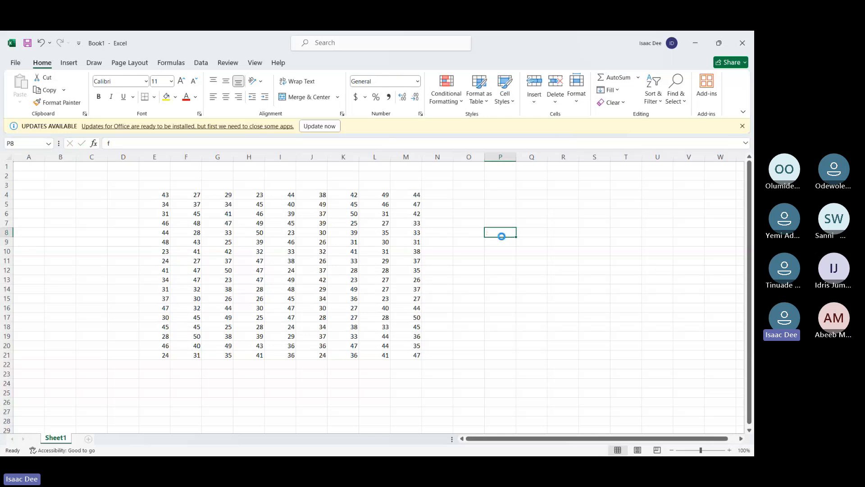
# Replace the random-number formulas in E4:M21 with static values by copying the range and pasting values over it
pyautogui.moveTo(163, 195); pyautogui.dragTo(413, 350)
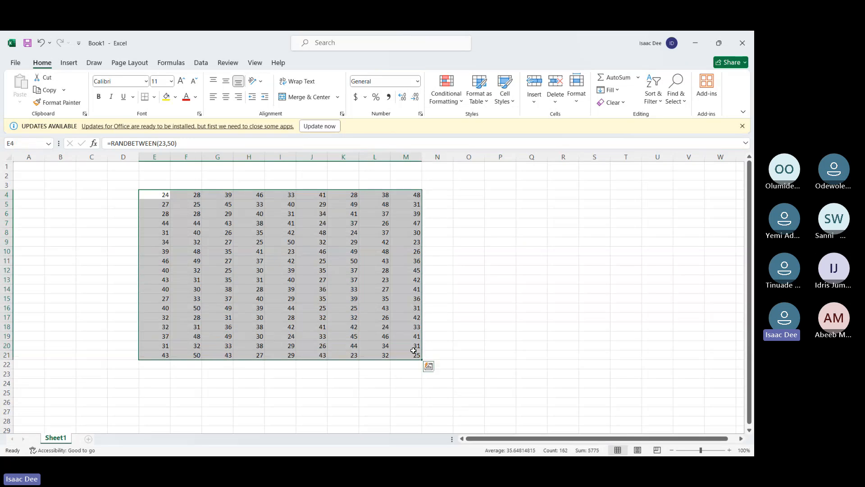
pyautogui.hotkey('ctrl', 'c')
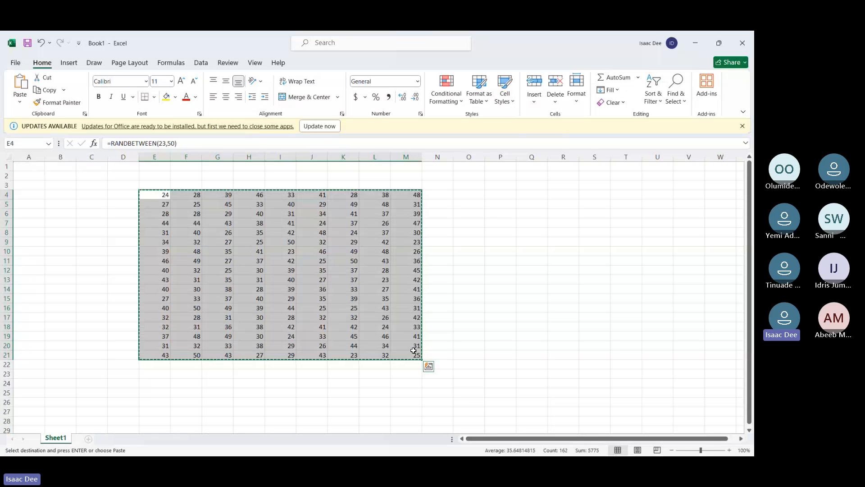
pyautogui.press('Escape')
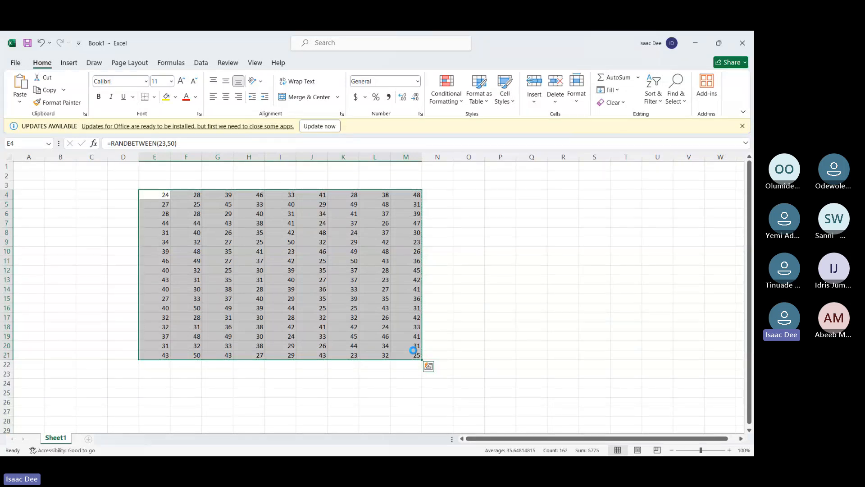
pyautogui.hotkey('ctrl', 'c')
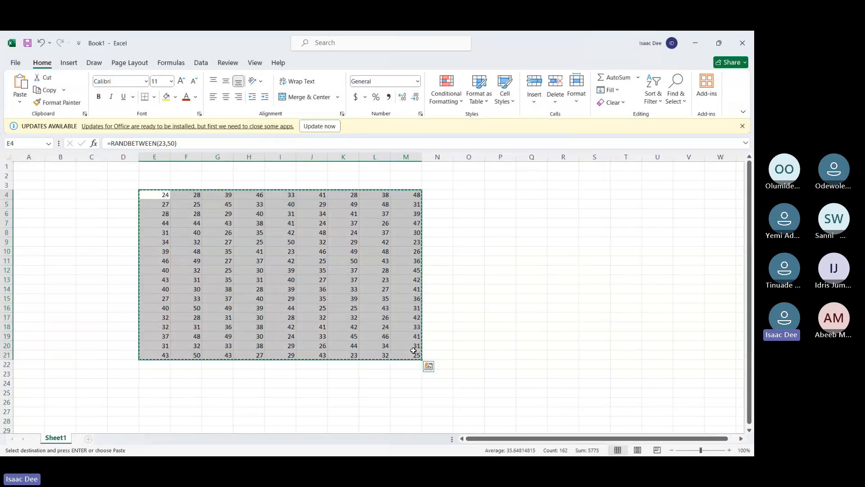
pyautogui.click(450, 367)
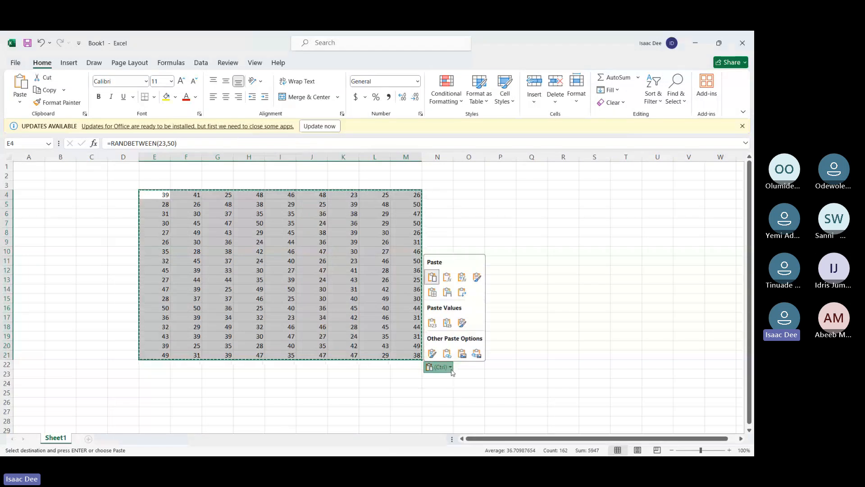
pyautogui.click(431, 325)
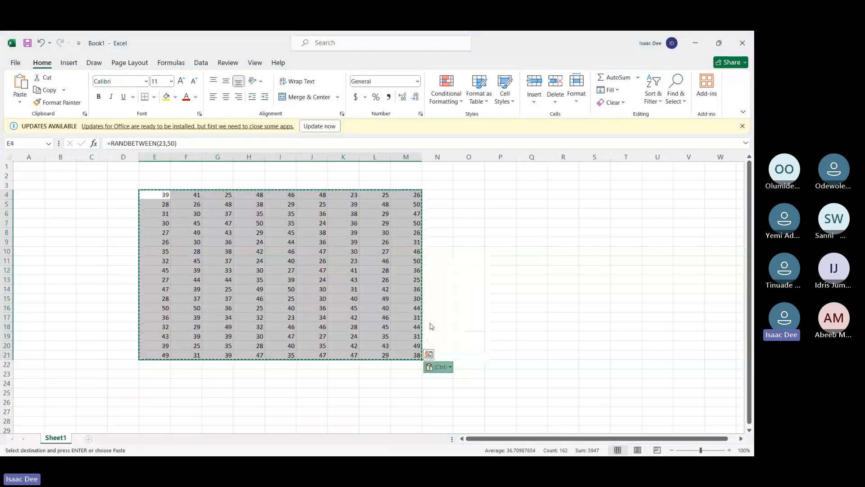
pyautogui.click(292, 325)
pyautogui.click(182, 216)
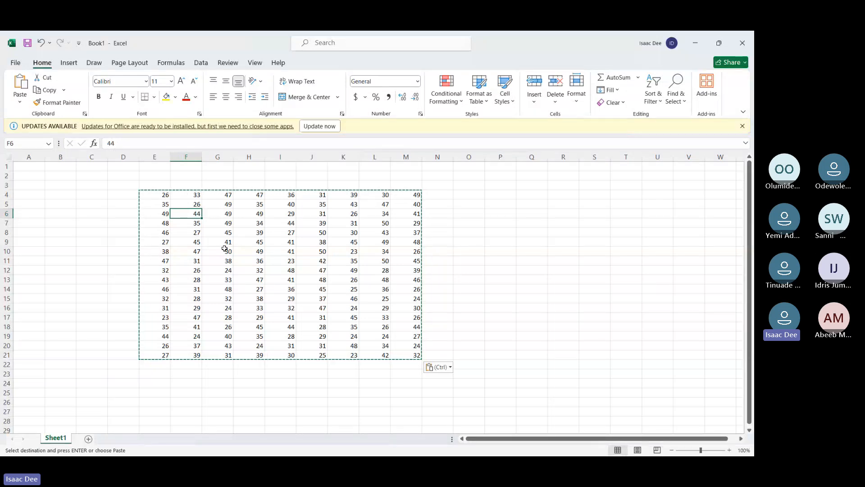
pyautogui.click(272, 252)
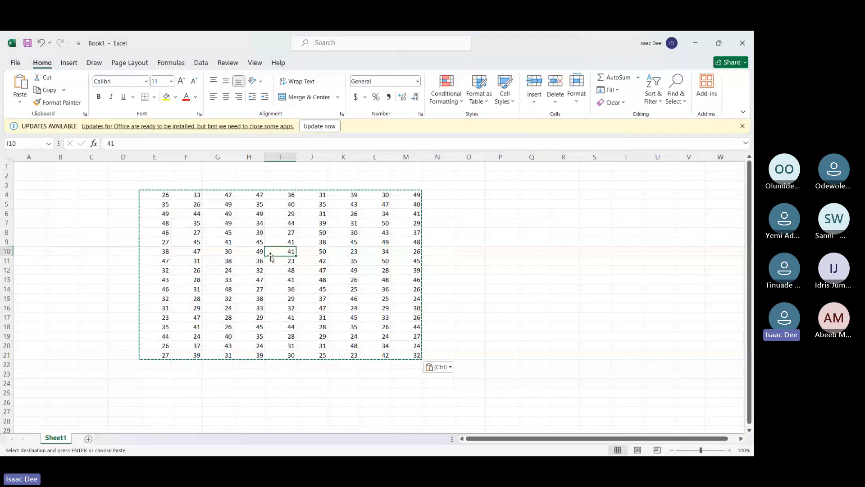
# Enter the test letter f in cell P16 and remove it again
pyautogui.click(506, 306)
pyautogui.write('f')
pyautogui.press('Return')
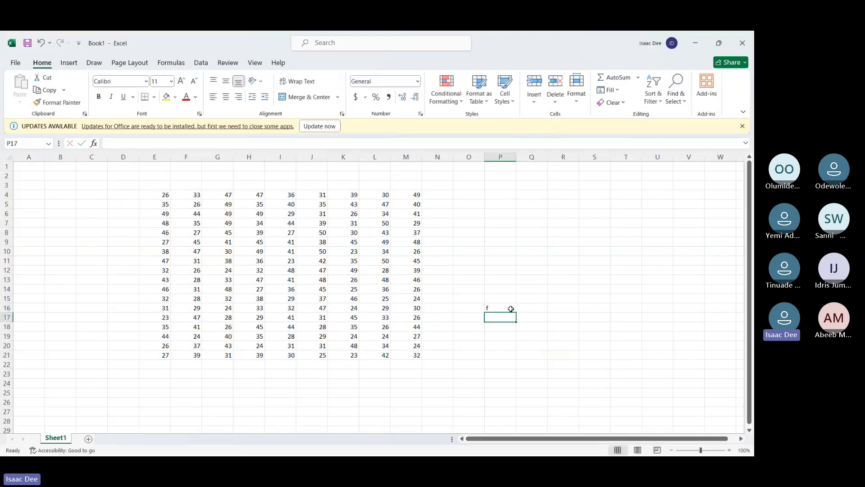
pyautogui.click(510, 309)
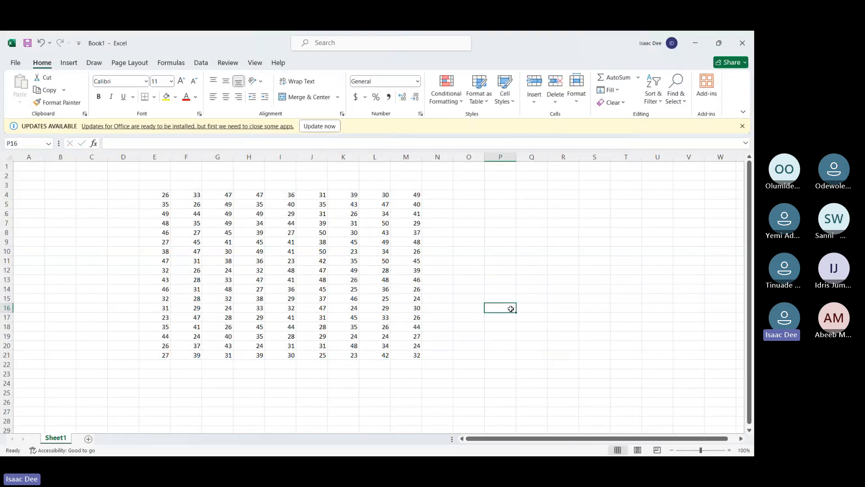
# Enter 5% in cell C25 below the number table
pyautogui.scroll(-4, 511, 309)
pyautogui.scroll(1, 511, 309)
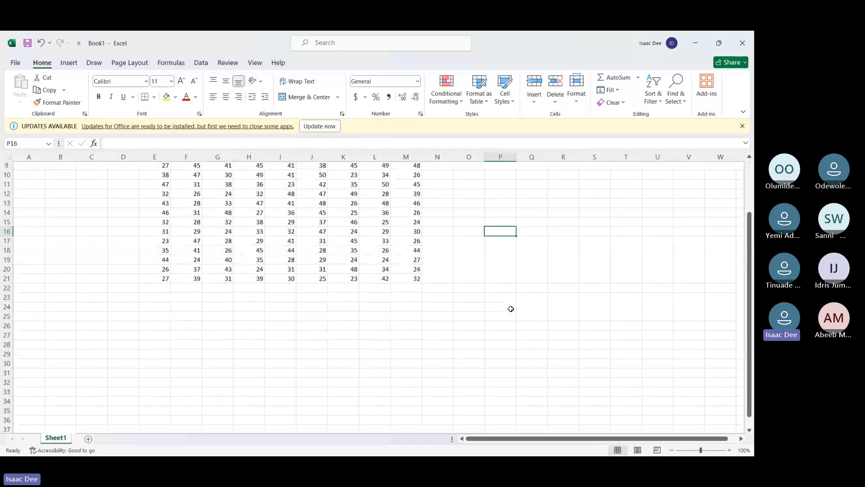
pyautogui.hscroll(5, 644, 340)
pyautogui.hscroll(-4, 645, 340)
pyautogui.hscroll(-1, 644, 340)
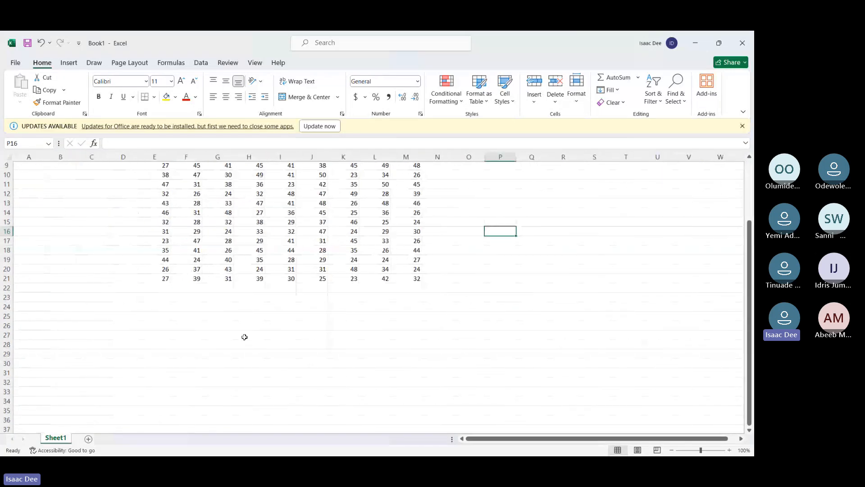
pyautogui.click(152, 312)
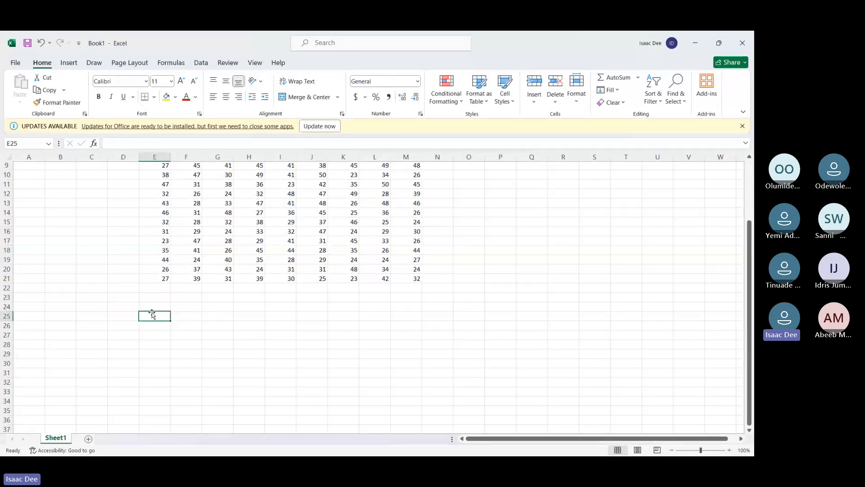
pyautogui.press('Left')
pyautogui.press('Left')
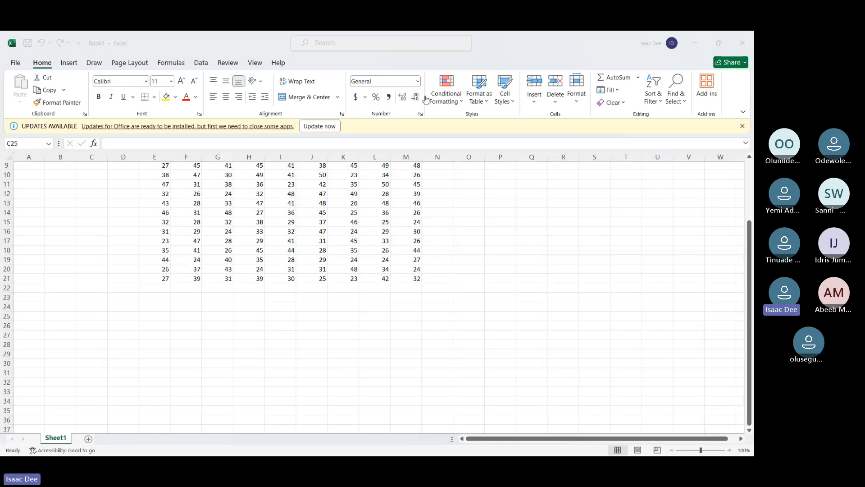
pyautogui.click(96, 314)
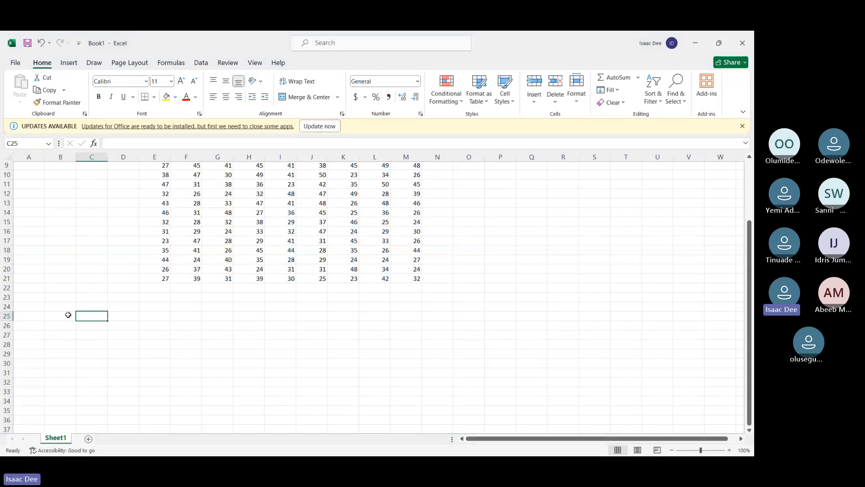
pyautogui.write('5')
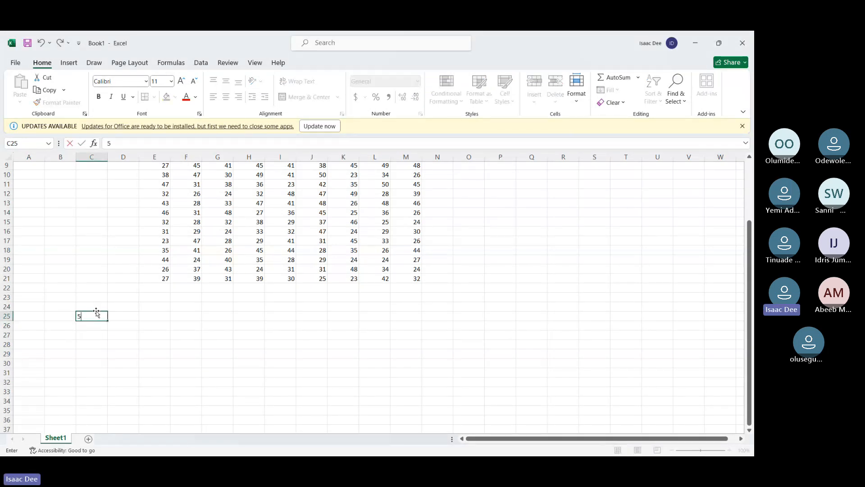
pyautogui.write('%')
pyautogui.press('Tab')
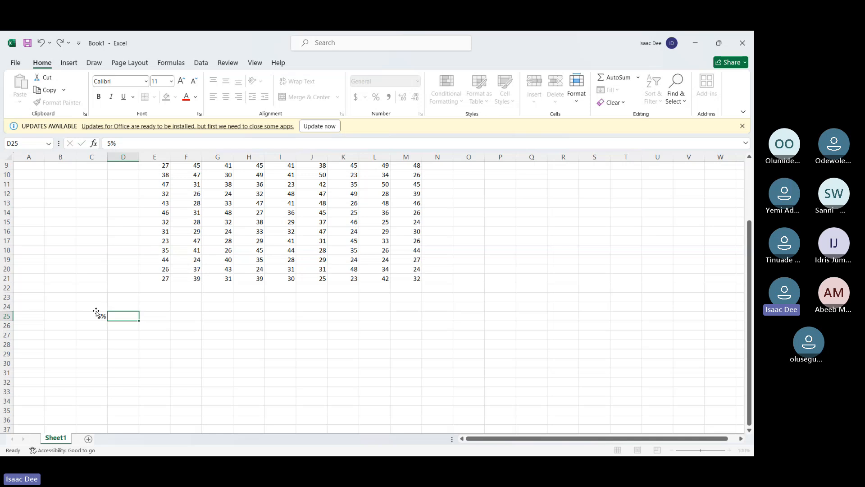
# Start a formula in E25 with an opening parenthesis that multiplies E4 by the percentage in C25
pyautogui.press('Tab')
pyautogui.press('Tab')
pyautogui.hotkey('shift', 'Tab')
pyautogui.write('5%')
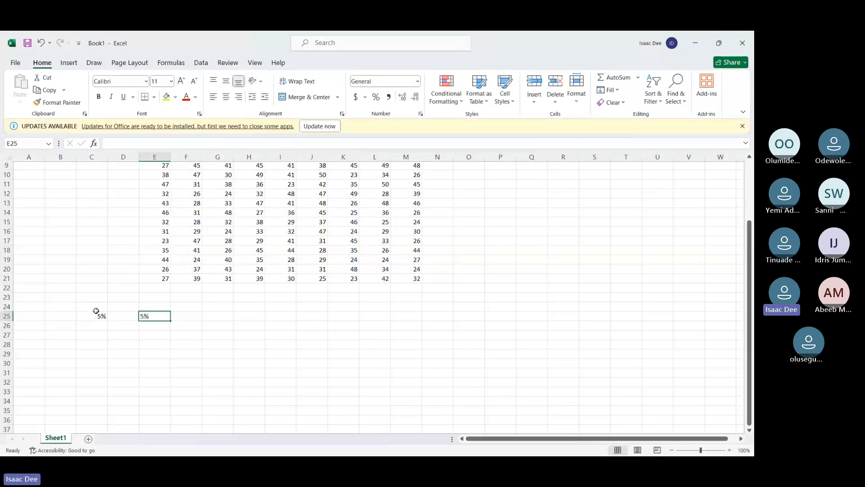
pyautogui.write('=')
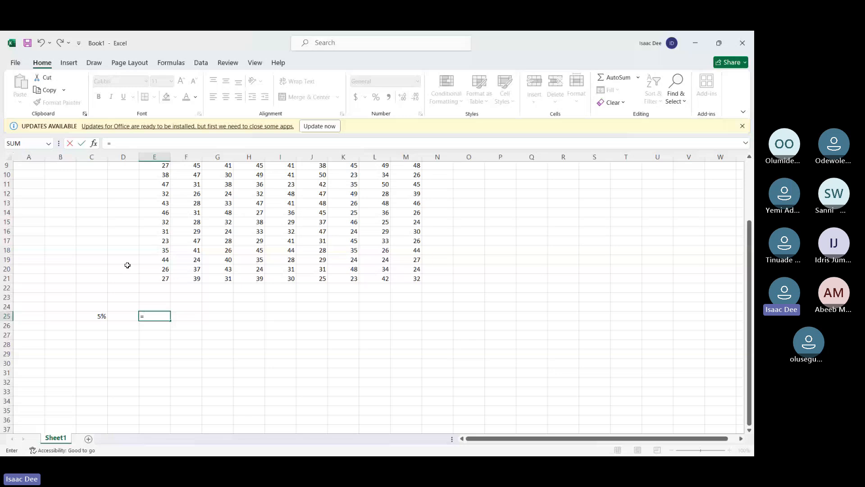
pyautogui.write('(')
pyautogui.scroll(3, 131, 247)
pyautogui.click(165, 195)
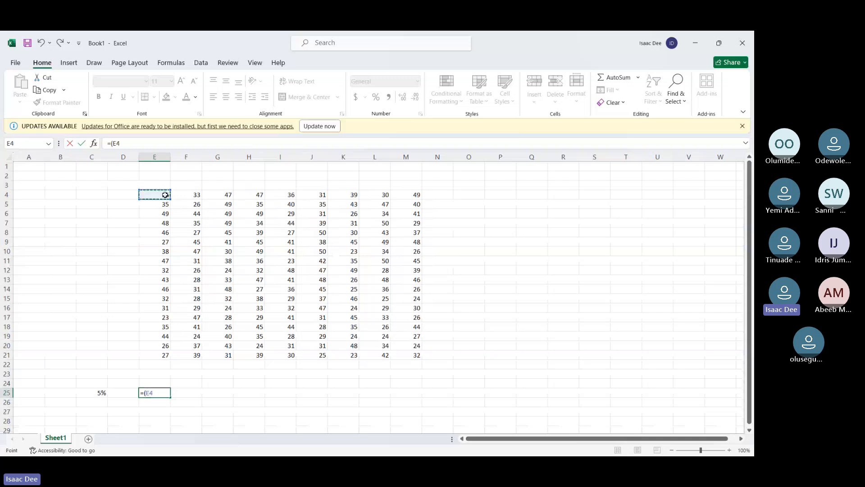
pyautogui.write('*')
pyautogui.click(99, 392)
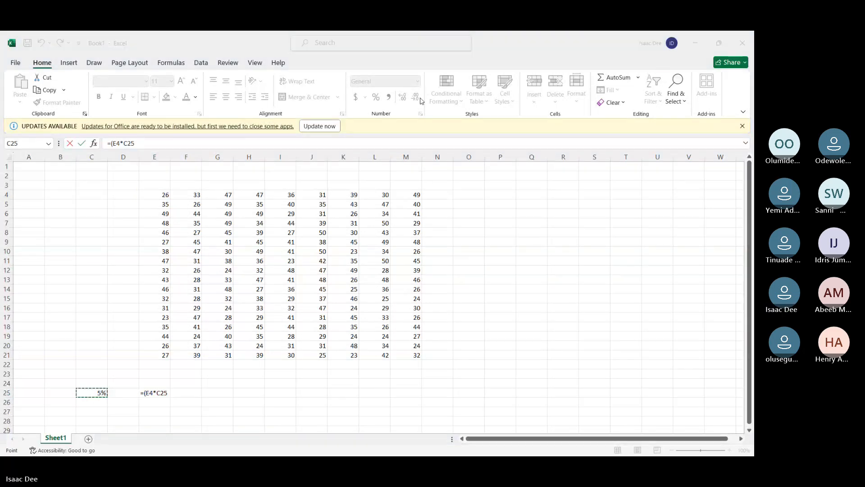
# Make the C25 reference absolute and complete the formula in E25 as =(E4*$C$25)+E4
pyautogui.click(160, 393)
pyautogui.click(158, 393)
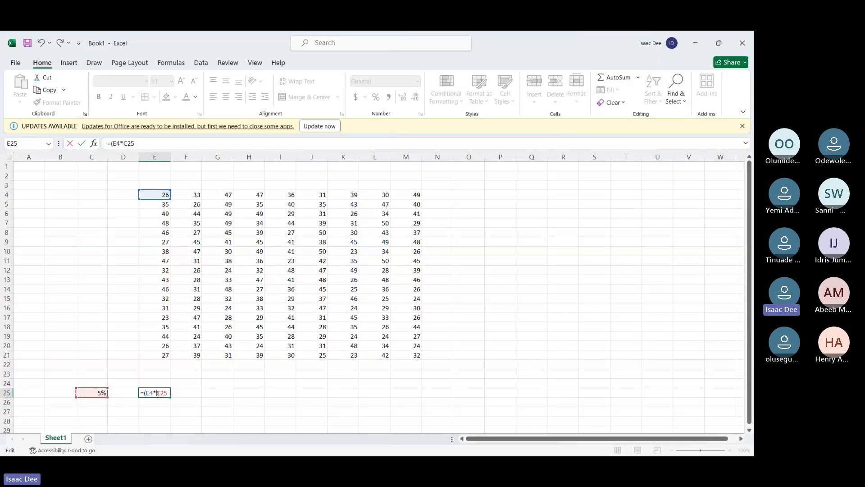
pyautogui.write('$C')
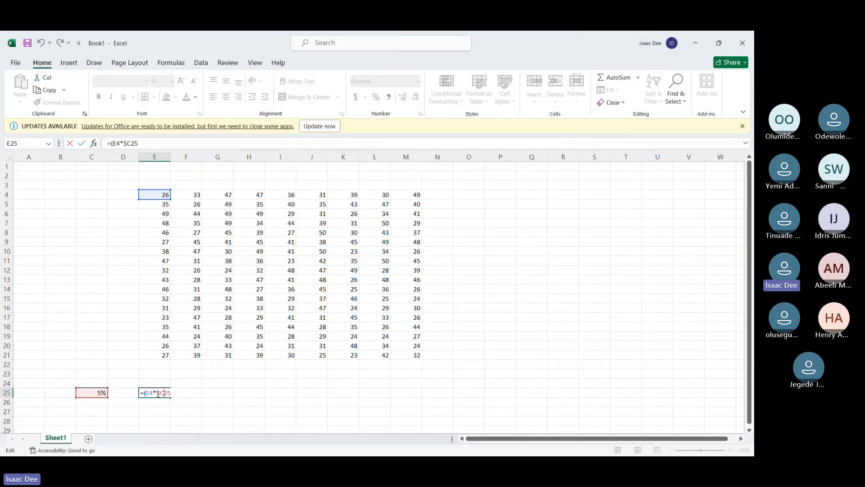
pyautogui.write('$')
pyautogui.press('End')
pyautogui.write(')')
pyautogui.write('+')
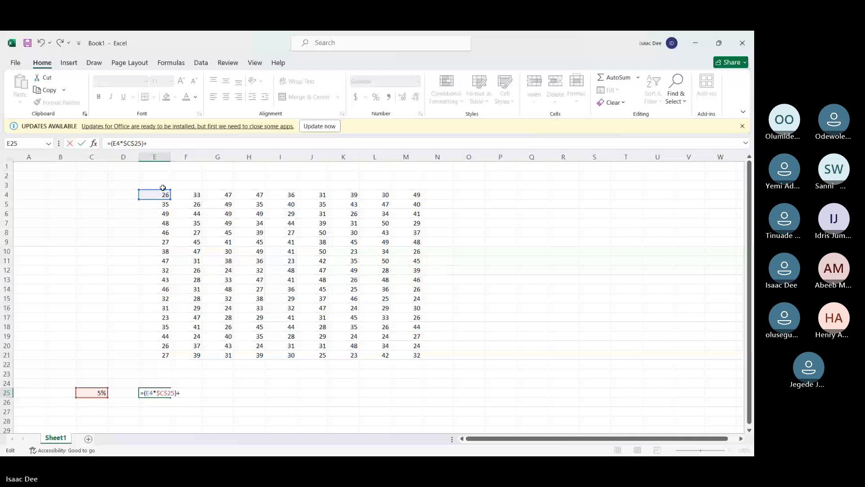
pyautogui.write('e4')
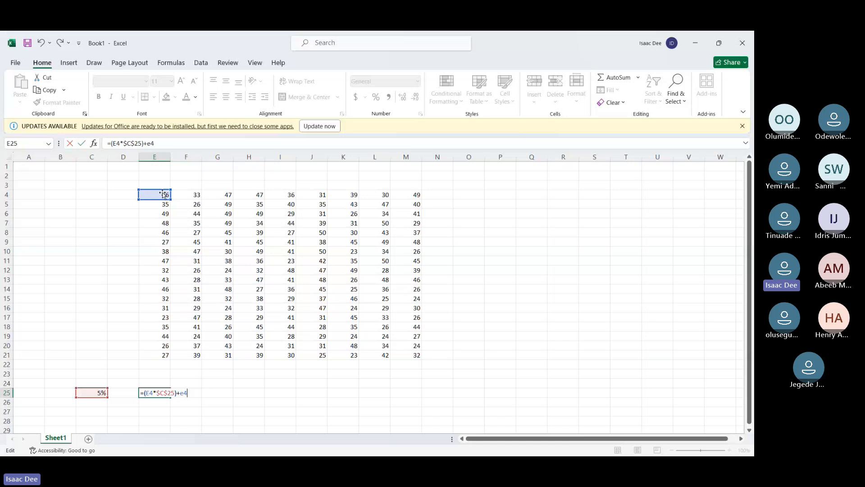
pyautogui.hotkey('ctrl', 'Return')
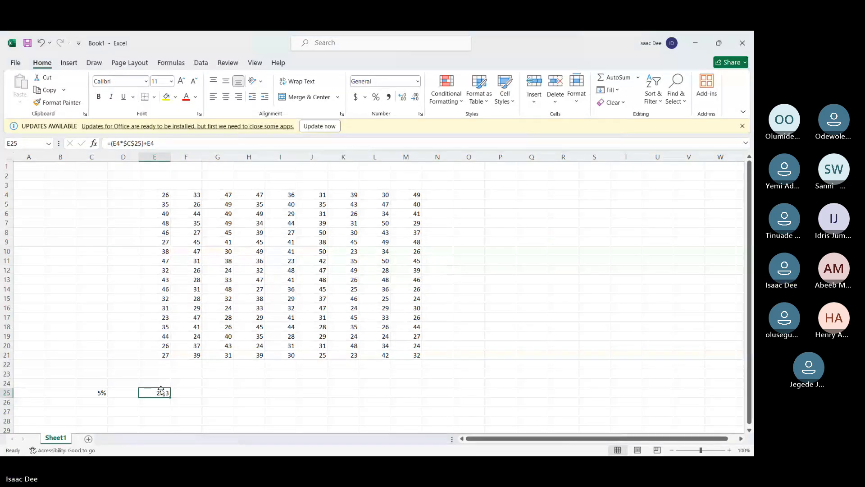
# Try to fill the E25 formula far down column E, and undo the fill
pyautogui.moveTo(171, 397); pyautogui.dragTo(303, 253)
pyautogui.scroll(7, 304, 252)
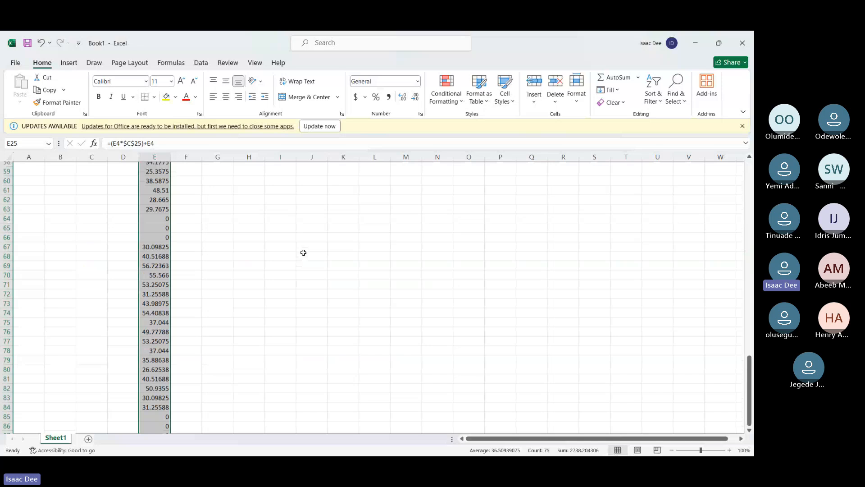
pyautogui.scroll(3, 303, 253)
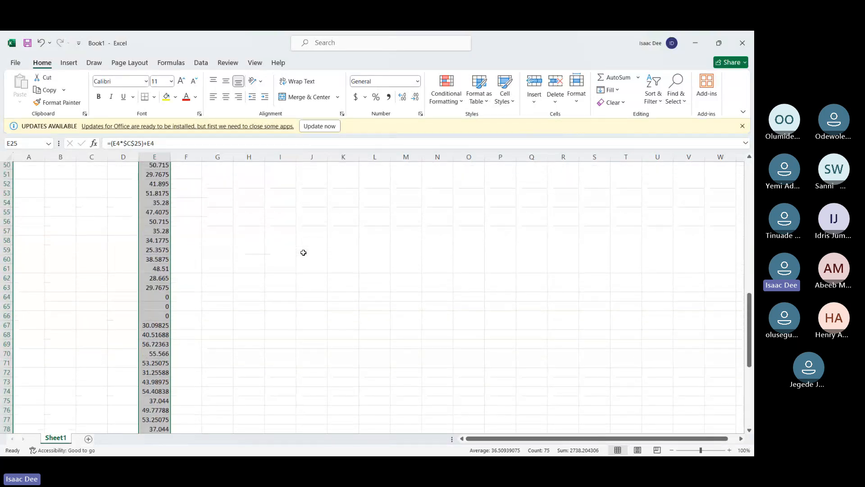
pyautogui.hotkey('ctrl', 'z')
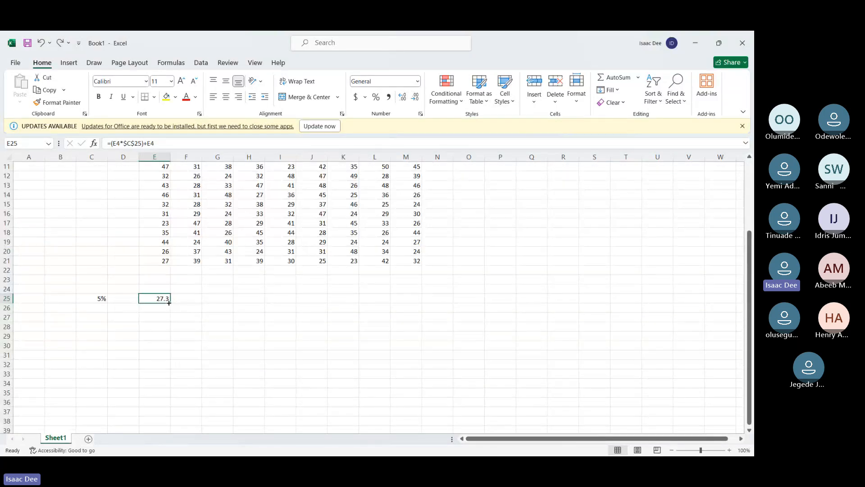
# Fill the E25 formula across and down over the range E25:M31
pyautogui.moveTo(169, 303); pyautogui.dragTo(418, 362)
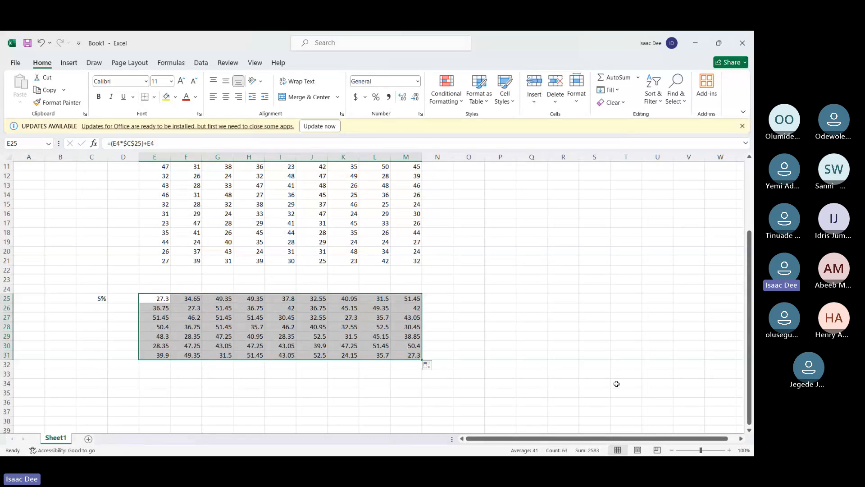
# Start a formula in Q25 that subtracts E4 multiplied by the percentage in C25 from E4, as =E4-(E4*C25
pyautogui.click(535, 300)
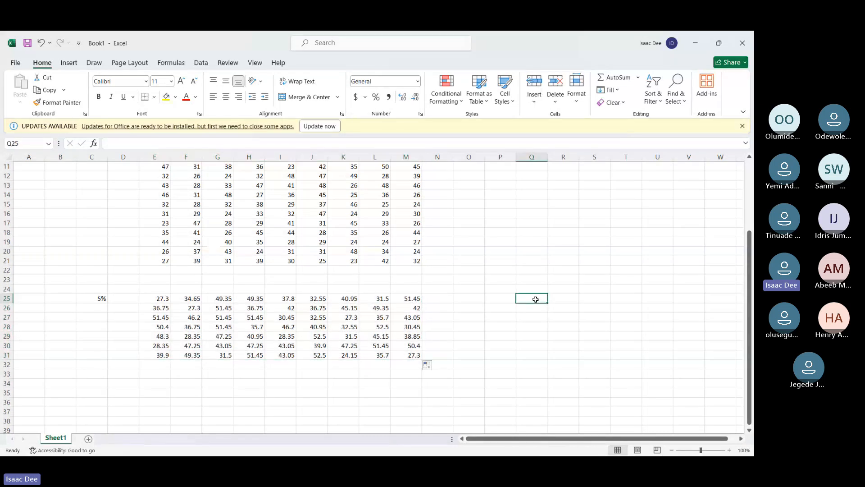
pyautogui.scroll(2, 535, 299)
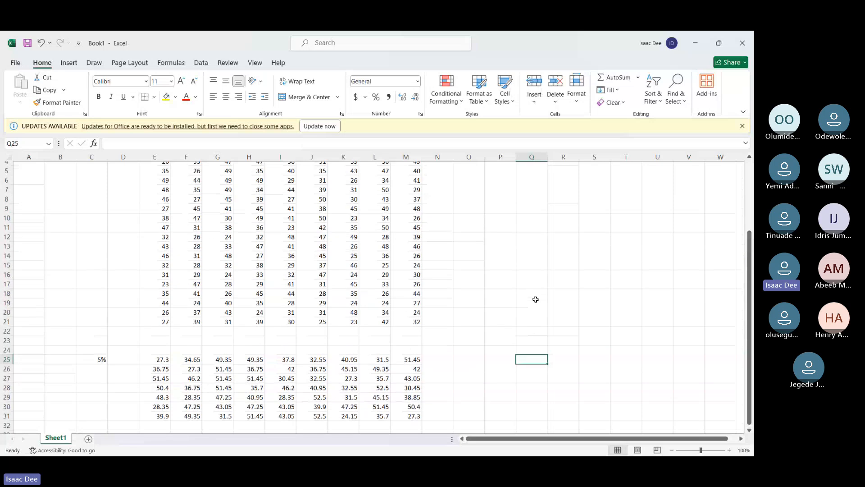
pyautogui.scroll(1, 535, 299)
pyautogui.scroll(-1, 536, 299)
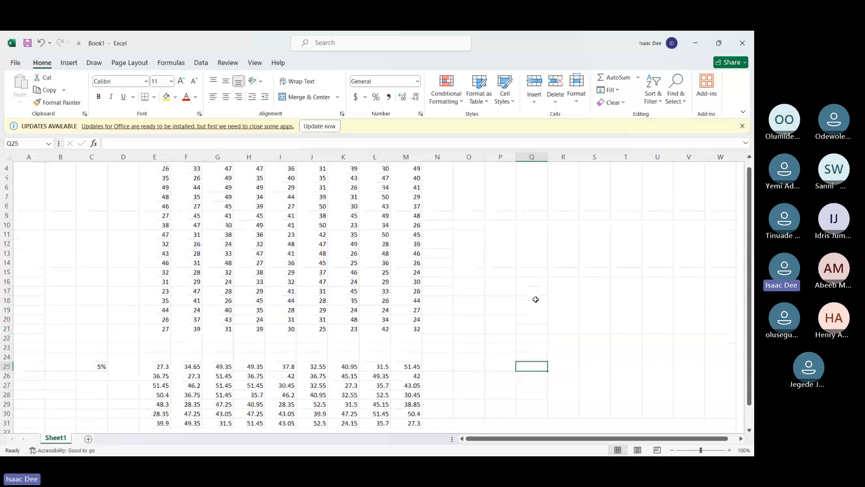
pyautogui.write('=')
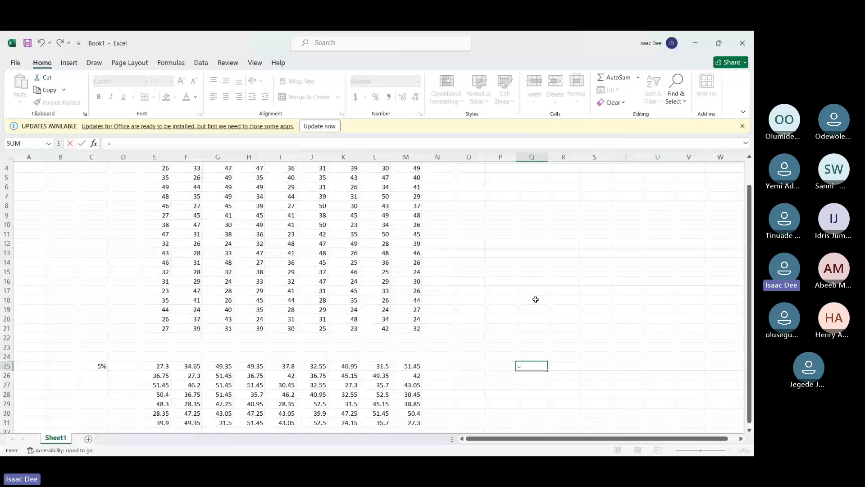
pyautogui.click(165, 168)
pyautogui.write('-')
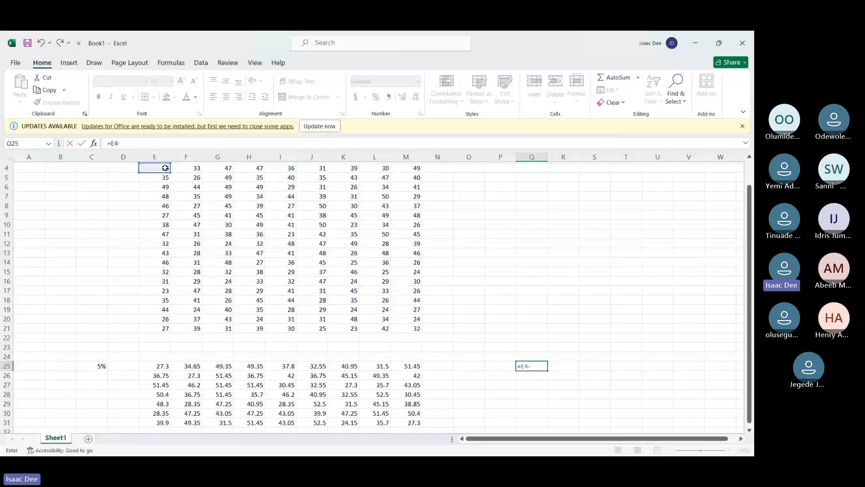
pyautogui.write('(E4*')
pyautogui.click(91, 366)
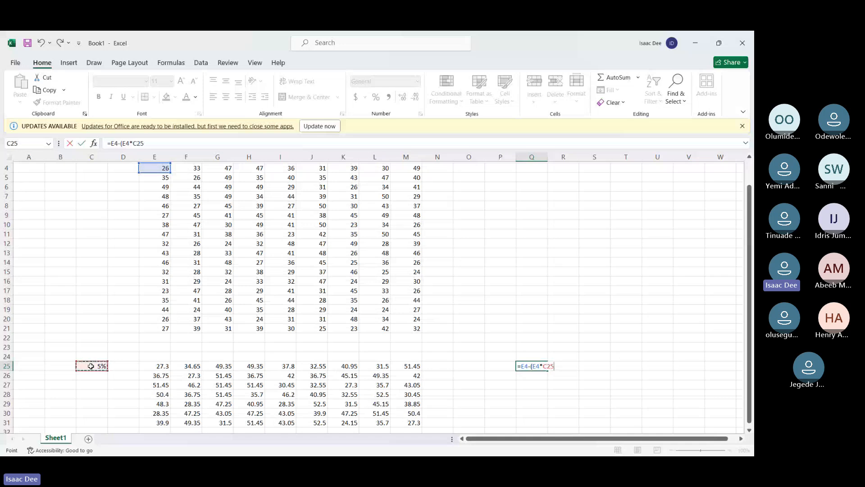
# Make the C25 reference absolute, complete Q25 as =E4-(E4*$C$25), and compare it with E4 and E25
pyautogui.click(545, 366)
pyautogui.write('$')
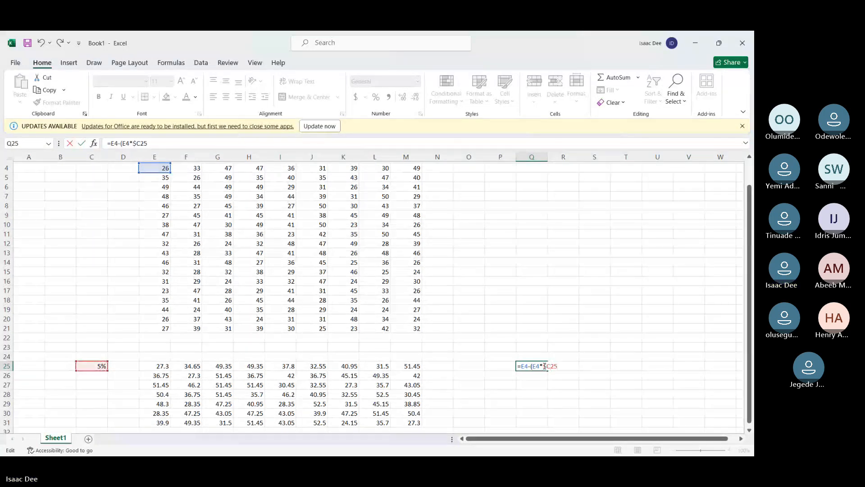
pyautogui.press('Right')
pyautogui.write('$')
pyautogui.press('Return')
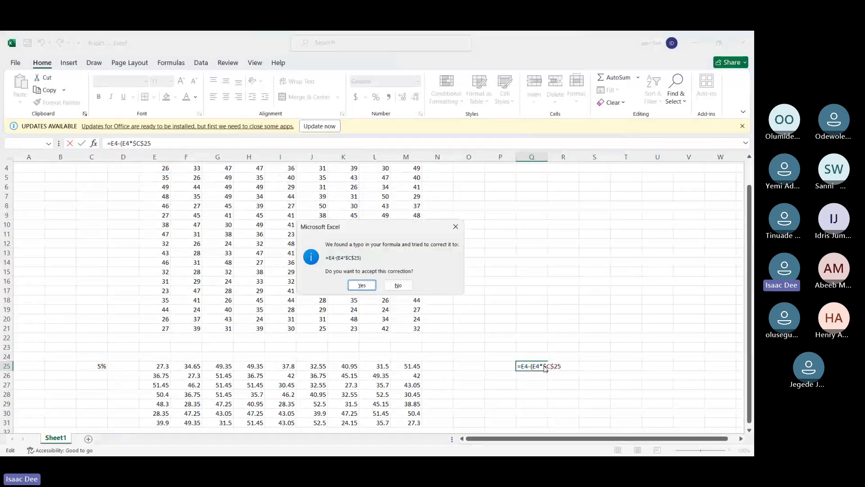
pyautogui.click(360, 287)
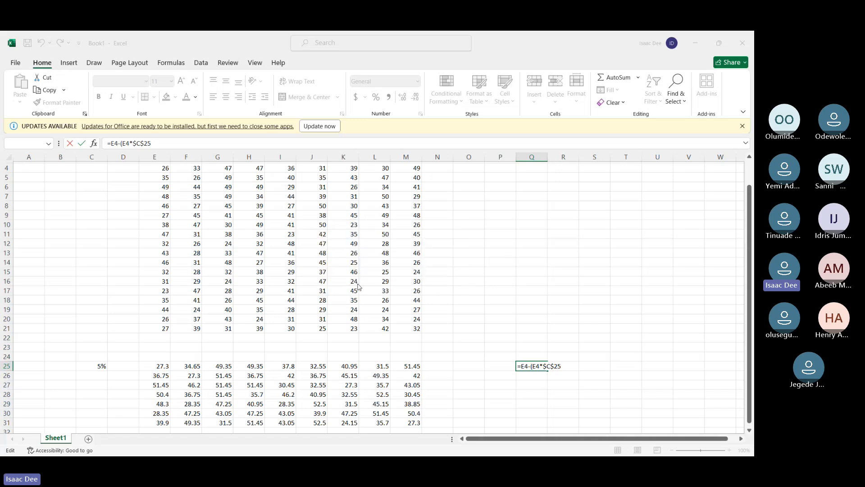
pyautogui.press('Return')
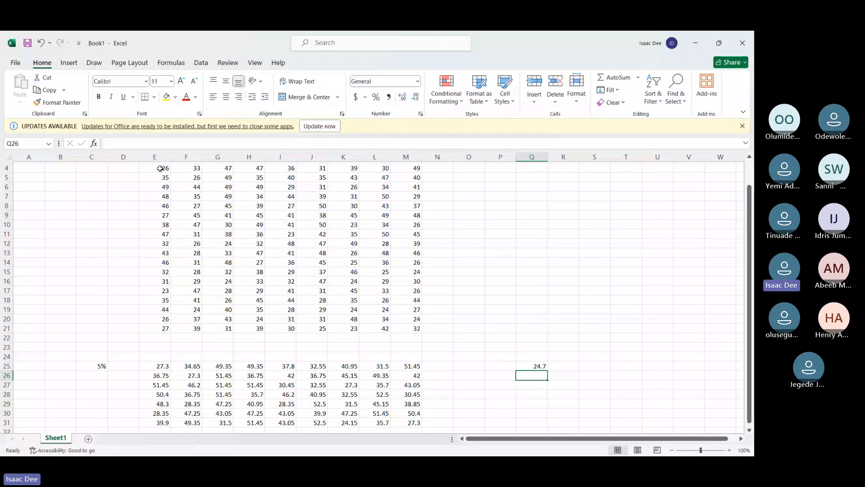
pyautogui.click(160, 169)
pyautogui.click(156, 365)
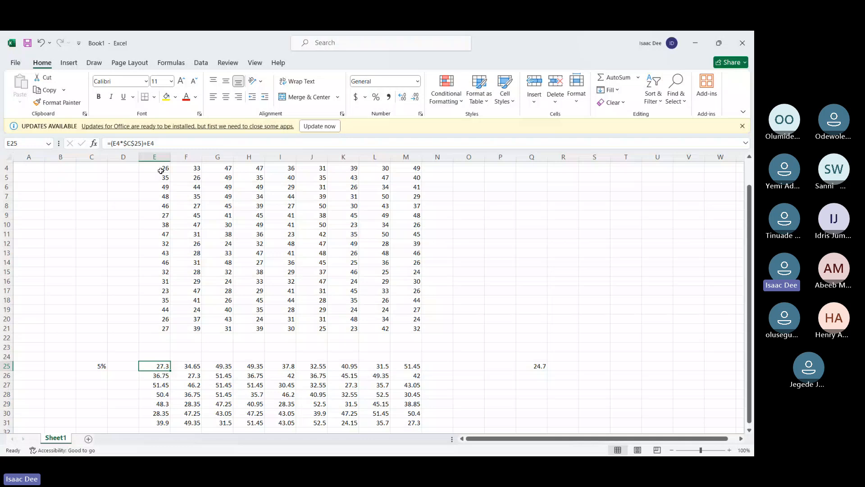
pyautogui.click(543, 369)
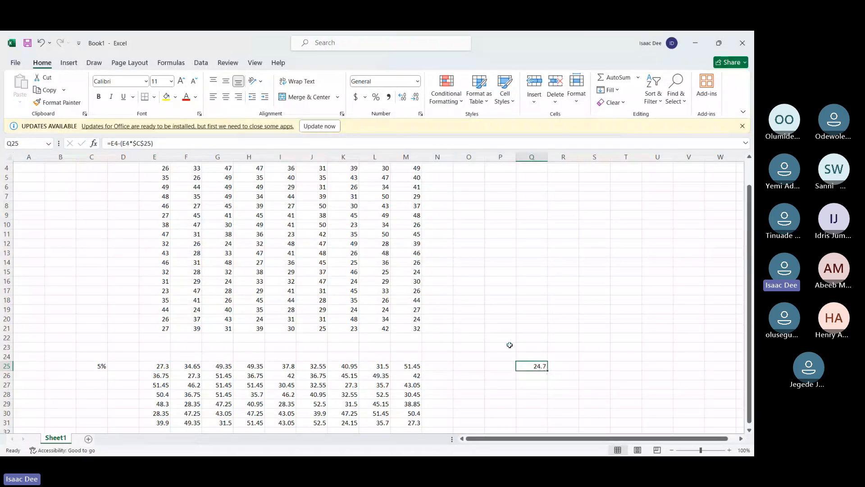
# Clear all contents of the sheet, including the number tables, the Q25 formula and the percentage in C25
pyautogui.scroll(1, 110, 177)
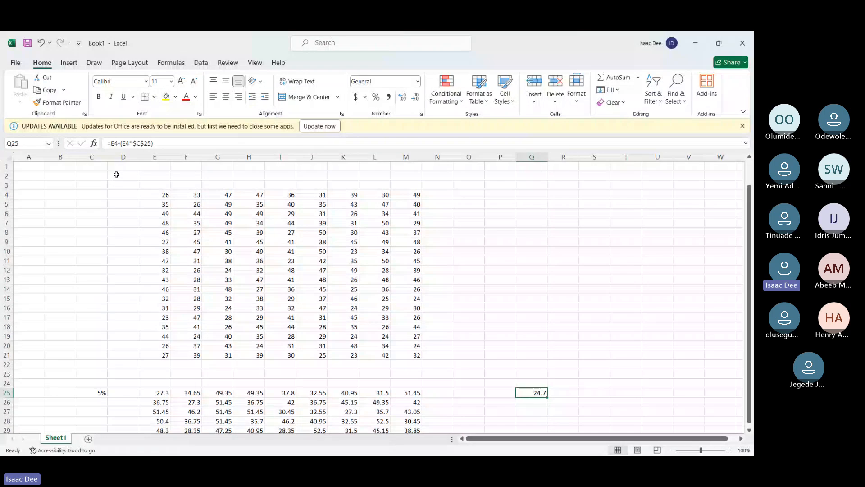
pyautogui.moveTo(116, 175); pyautogui.dragTo(637, 418)
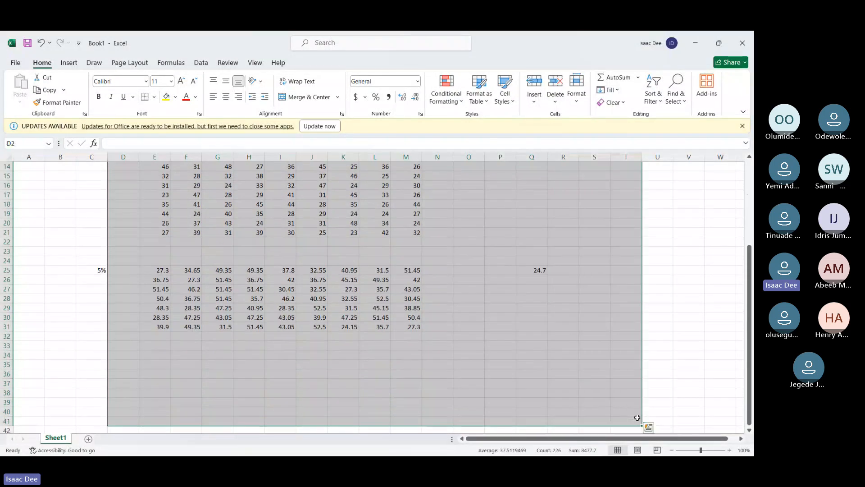
pyautogui.press('Delete')
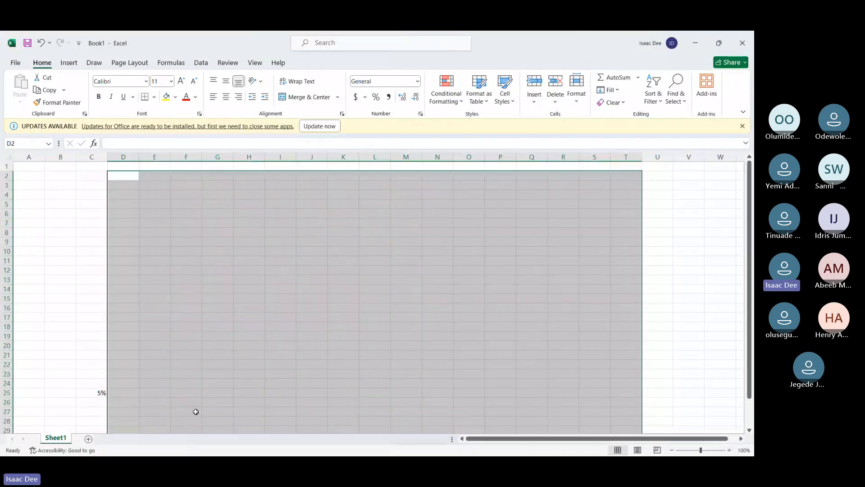
pyautogui.moveTo(58, 373); pyautogui.dragTo(132, 399)
pyautogui.press('Delete')
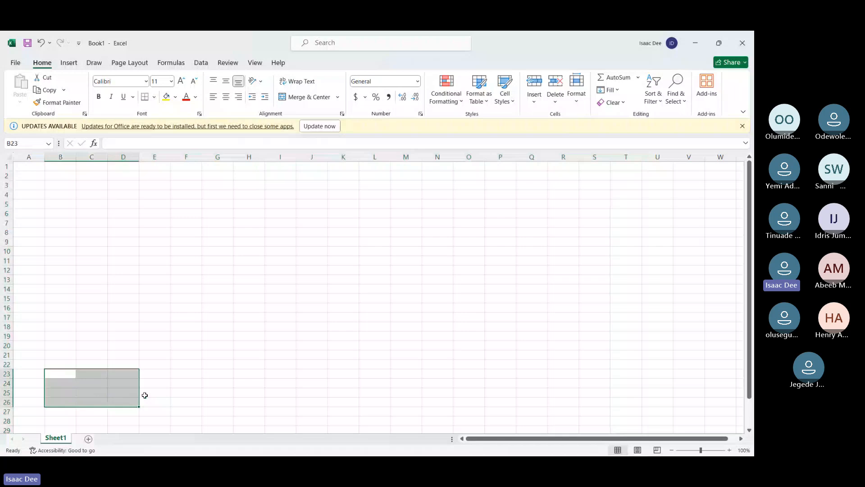
pyautogui.click(297, 308)
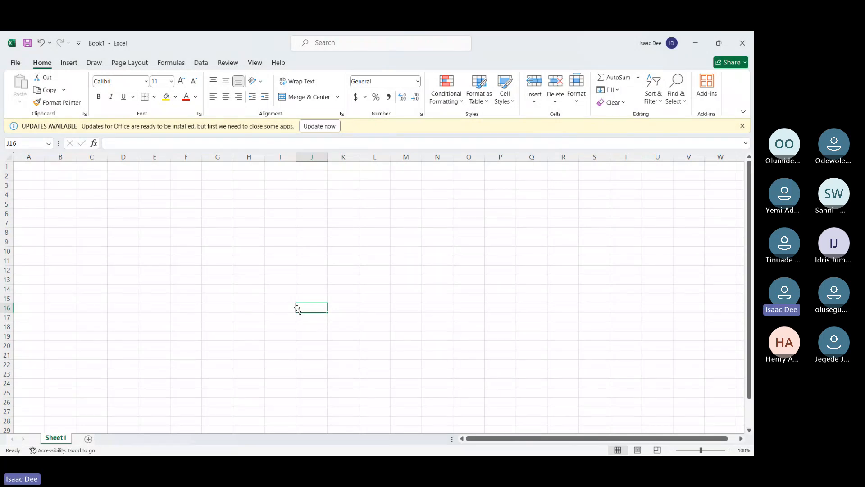
# Minimize the Book1 workbook and switch to the fake_contacts workbook
pyautogui.click(698, 43)
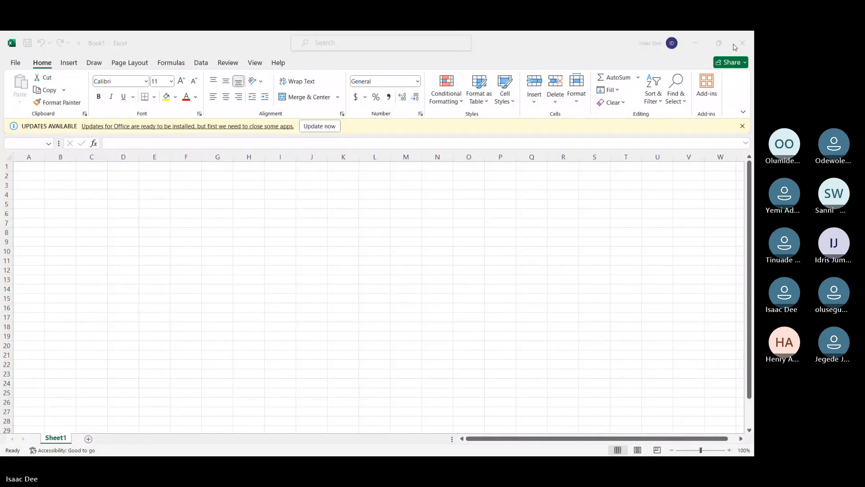
pyautogui.click(397, 261)
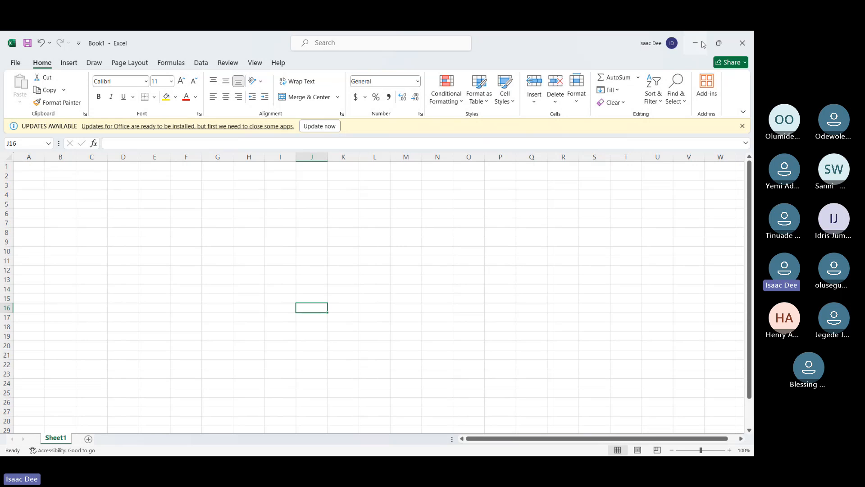
pyautogui.click(703, 43)
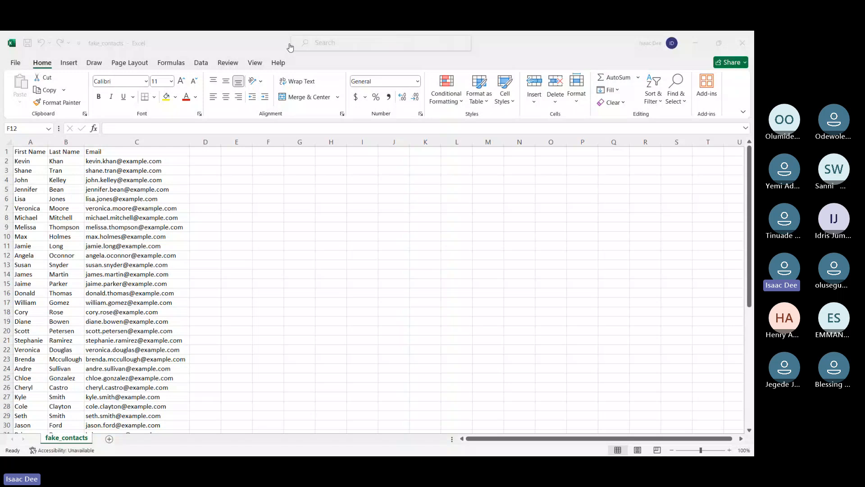
pyautogui.click(290, 46)
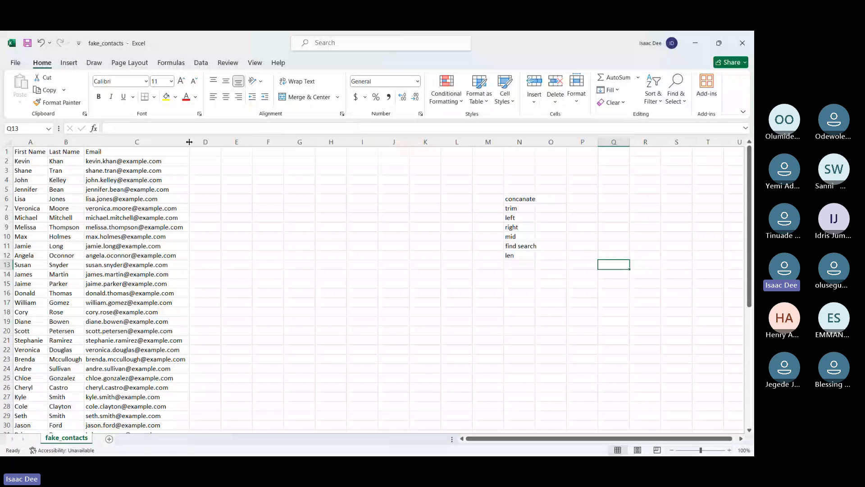
# Enter two sample first names in the adjacent cells Q13 and R13
pyautogui.write('Ade')
pyautogui.press('Tab')
pyautogui.write('Olu')
pyautogui.press('Tab')
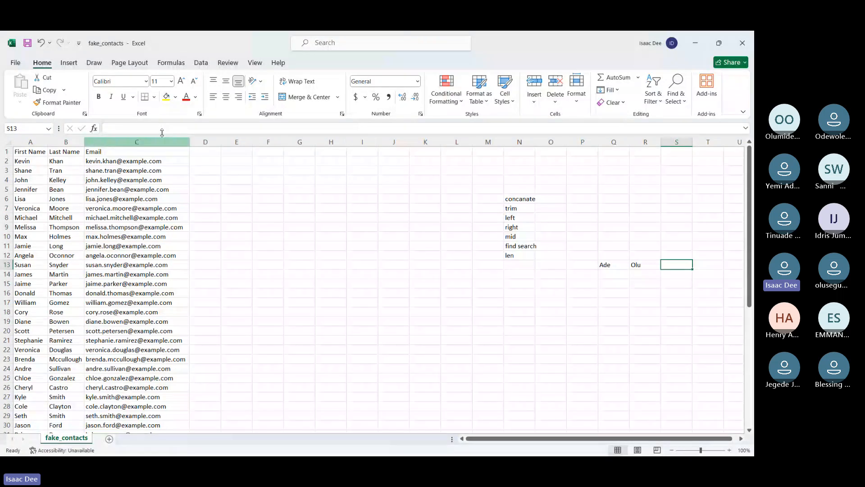
# Add the header Full Name in D1 and start a CONCATENATE formula in D2
pyautogui.click(206, 152)
pyautogui.write('Full Name')
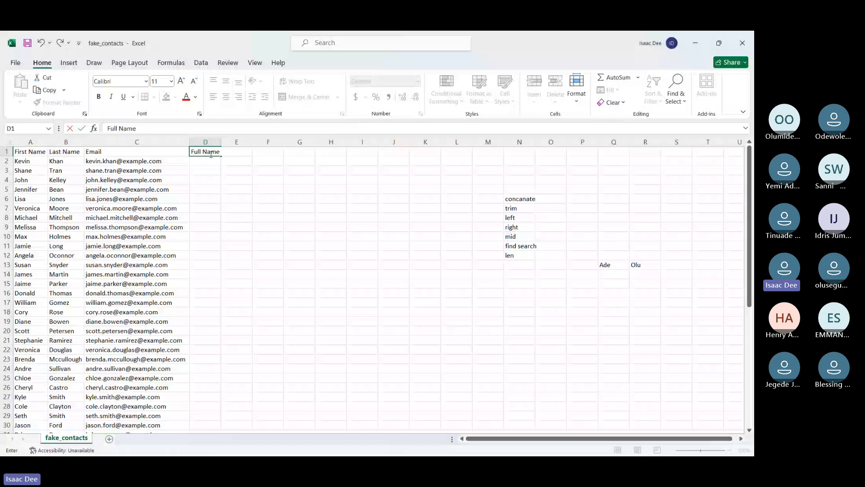
pyautogui.click(206, 161)
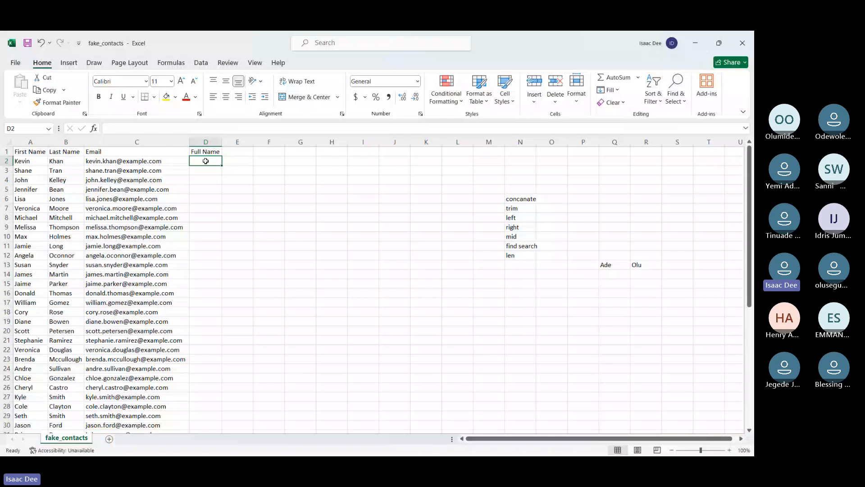
pyautogui.write('=conc')
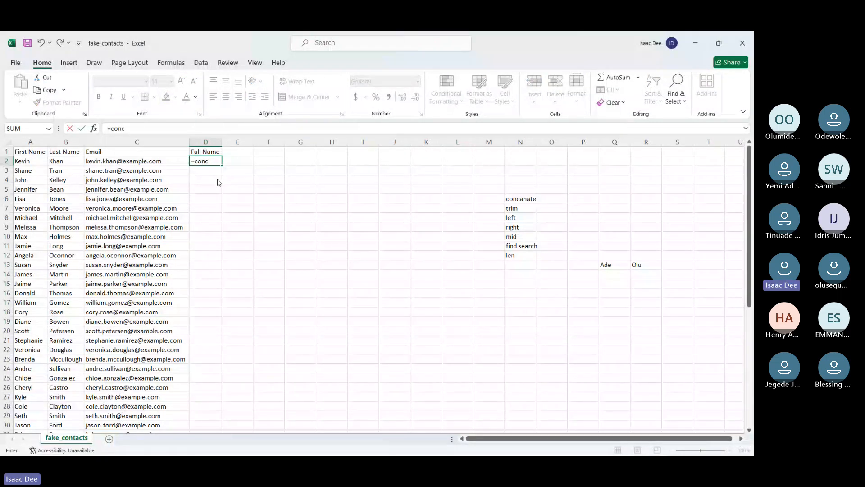
pyautogui.press('Tab')
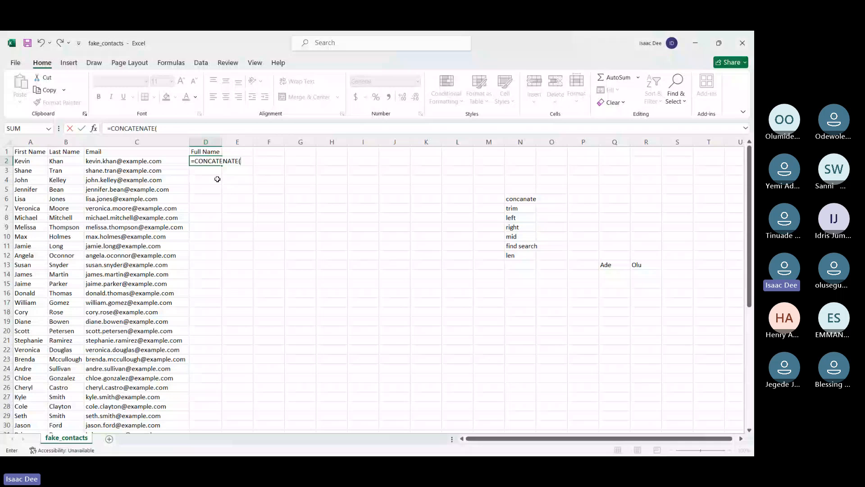
# Complete the D2 formula as =CONCATENATE(A2,B2) and fit column D to its contents
pyautogui.click(27, 161)
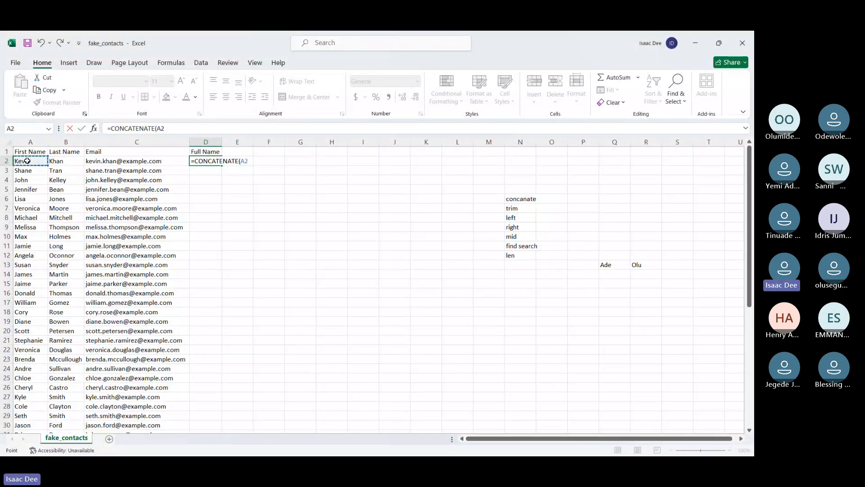
pyautogui.write(',')
pyautogui.click(60, 163)
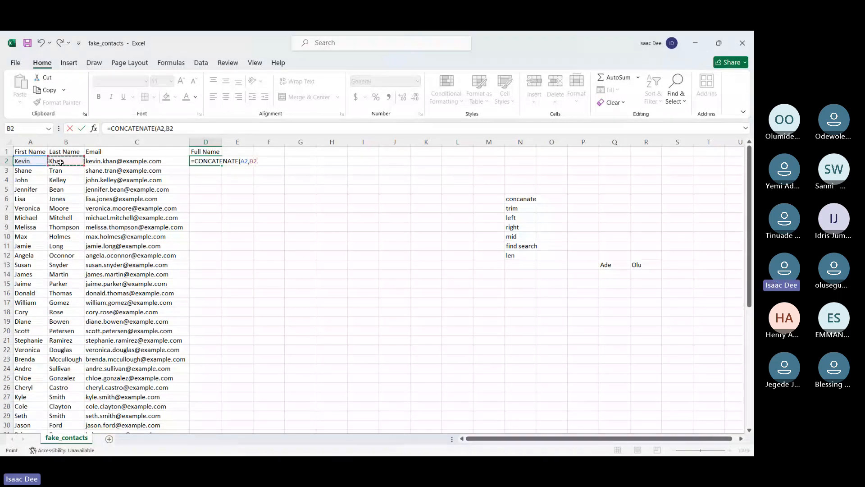
pyautogui.write(')')
pyautogui.press('Return')
pyautogui.doubleClick(222, 142)
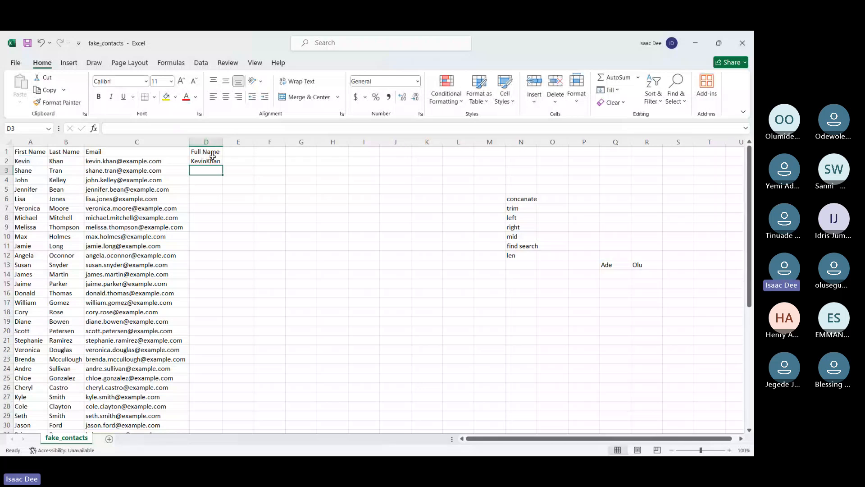
pyautogui.click(214, 160)
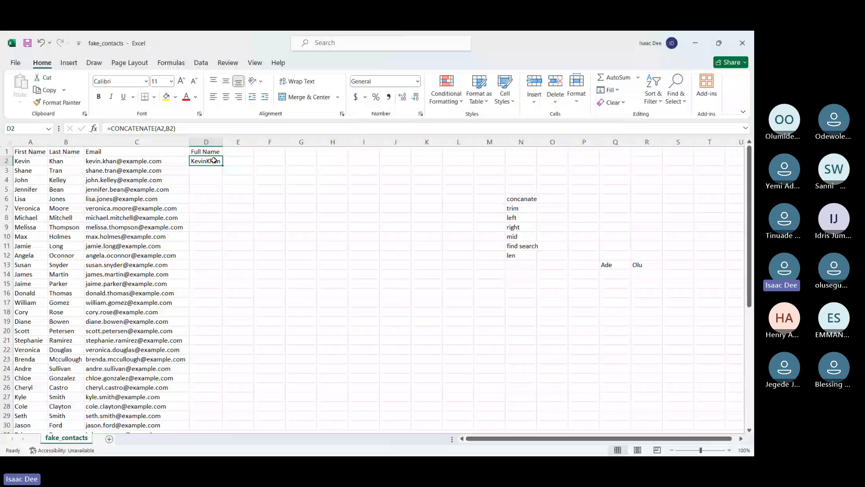
# Enter a sample first name enclosed in double quotation marks in cell I3
pyautogui.click(262, 169)
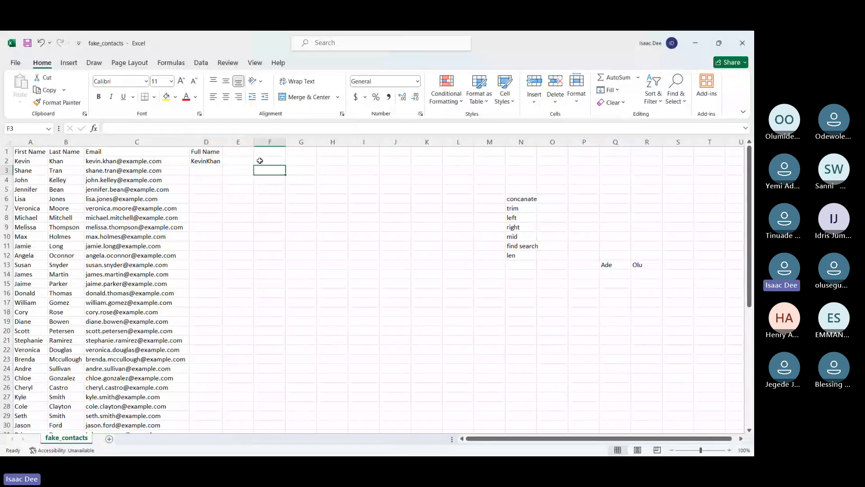
pyautogui.press('Right')
pyautogui.press('Right')
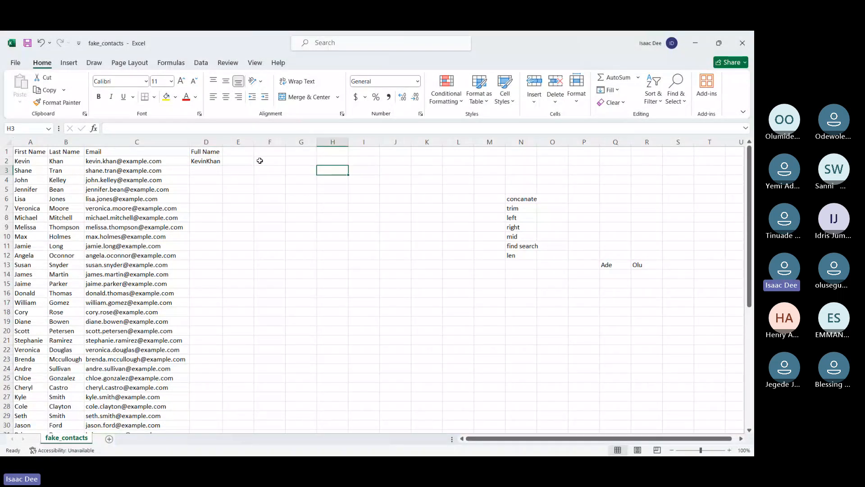
pyautogui.press('Right')
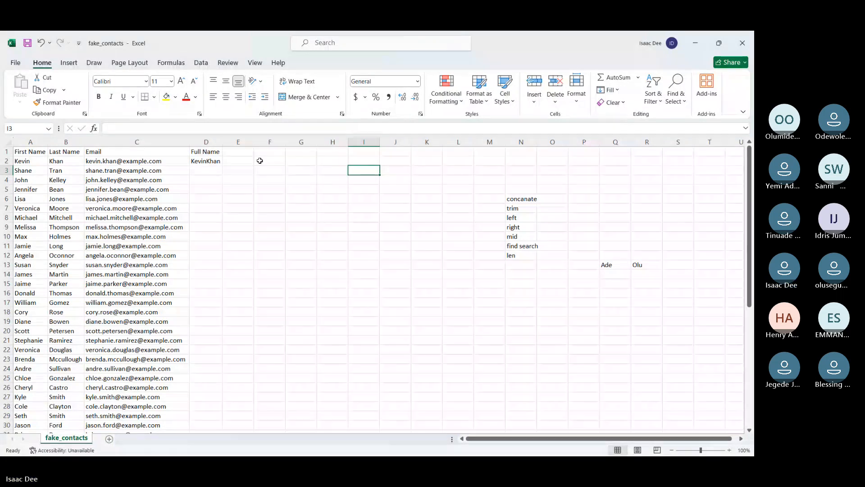
pyautogui.write('"')
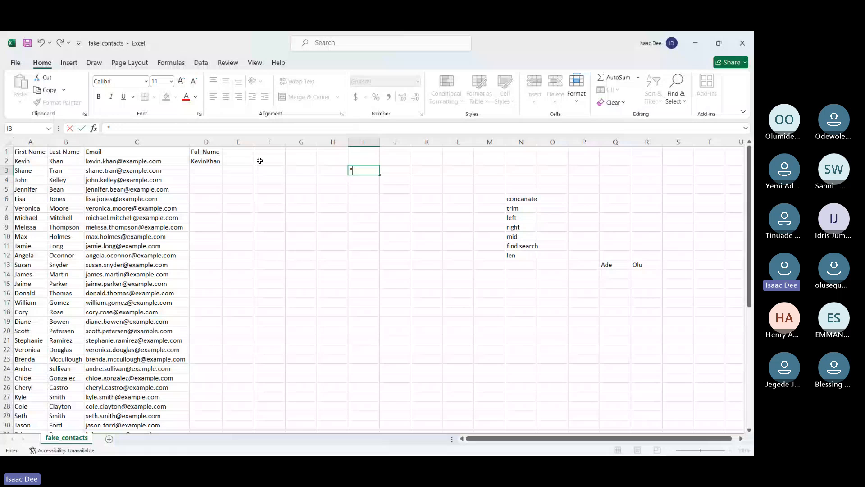
pyautogui.write('"')
pyautogui.press('BackSpace')
pyautogui.press('BackSpace')
pyautogui.write('Ade"')
pyautogui.press('Return')
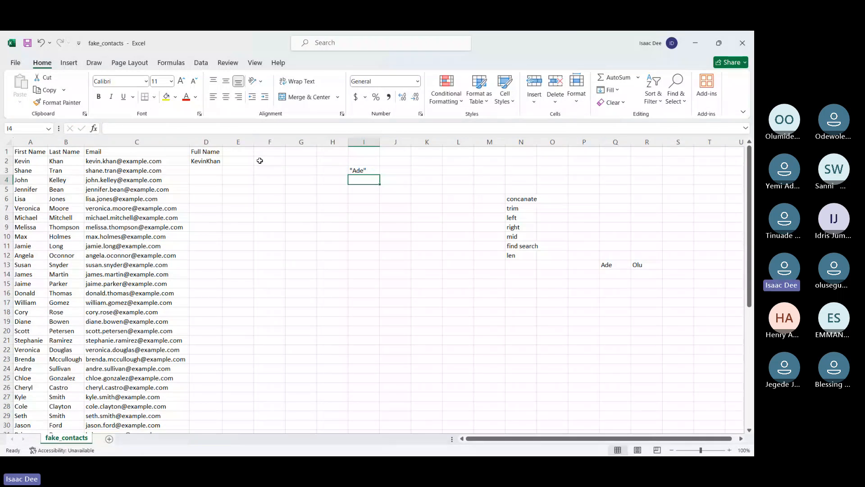
# Enter a single space enclosed in double quotation marks in cell I4
pyautogui.write('" "')
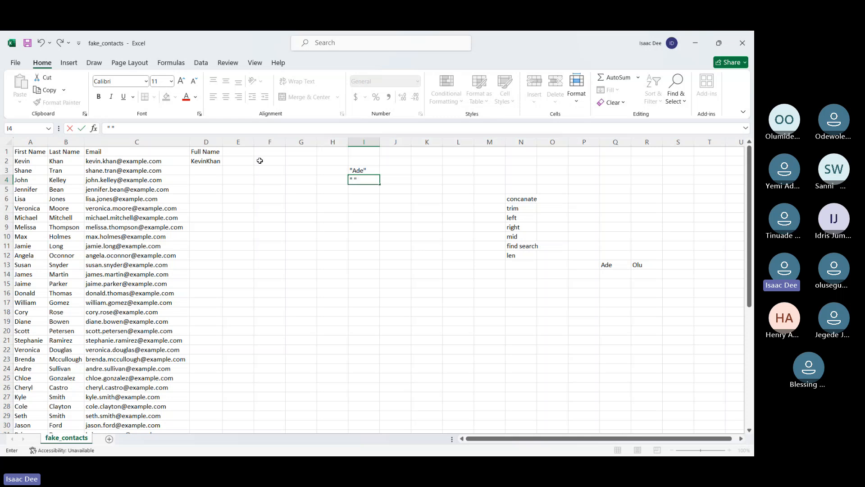
pyautogui.press('Return')
pyautogui.click(225, 160)
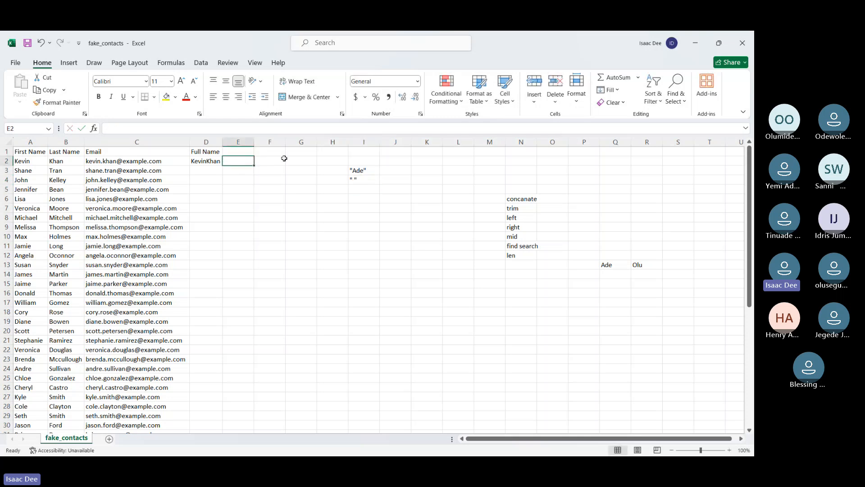
# Build the formula =CONCATENATE(A2," ",B2) in F2 to join the first and last name with a space
pyautogui.click(282, 160)
pyautogui.write('=')
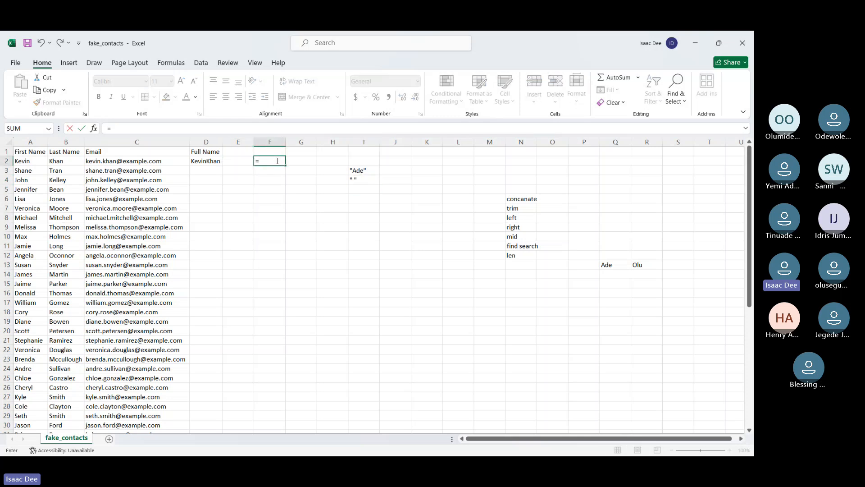
pyautogui.write('CONCATENATE(')
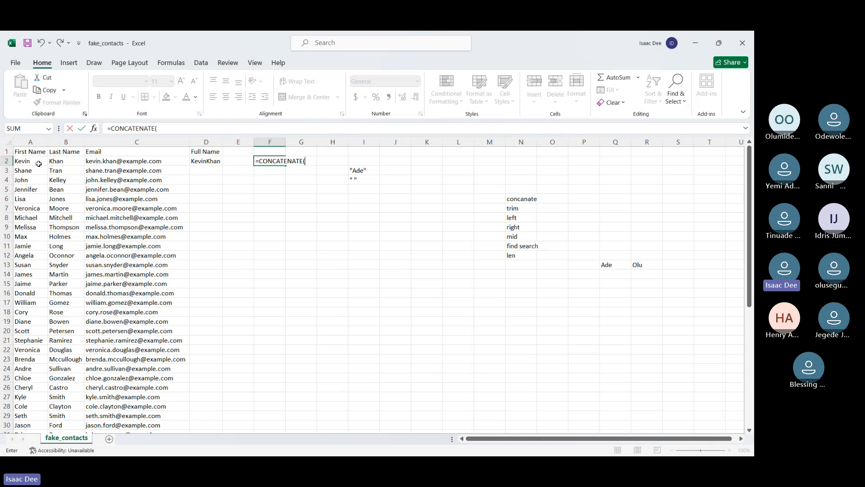
pyautogui.click(38, 162)
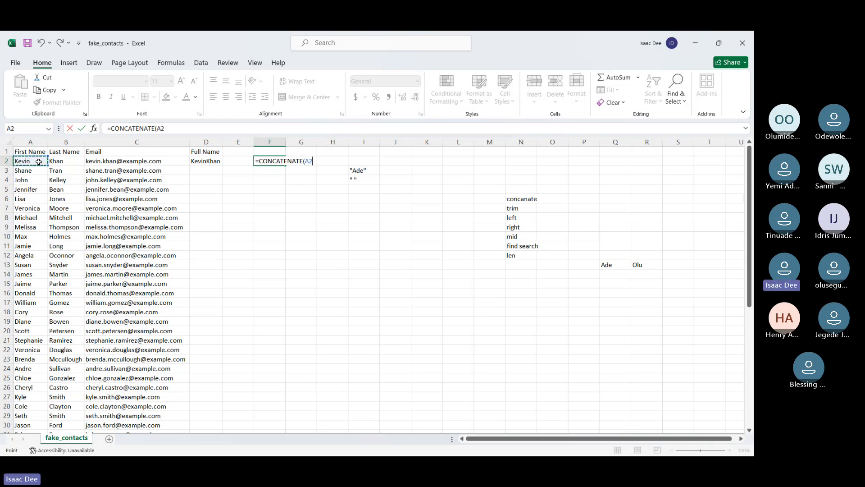
pyautogui.write(', ,B2')
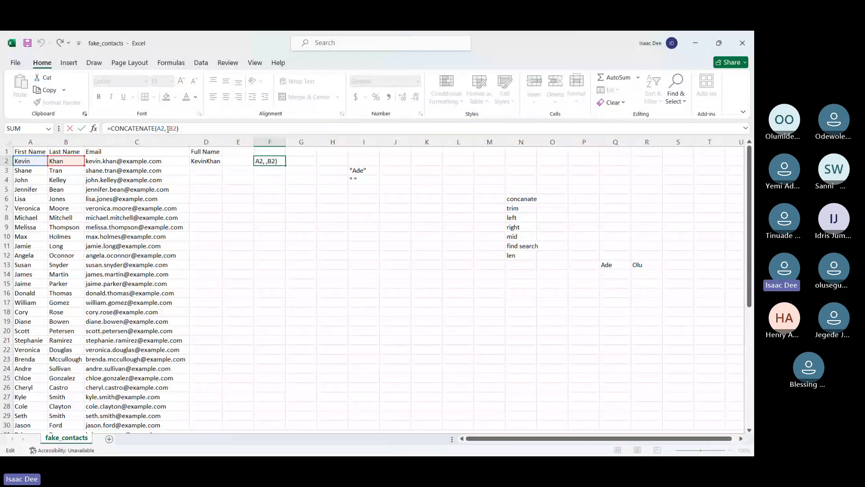
pyautogui.press('BackSpace')
pyautogui.write('" "')
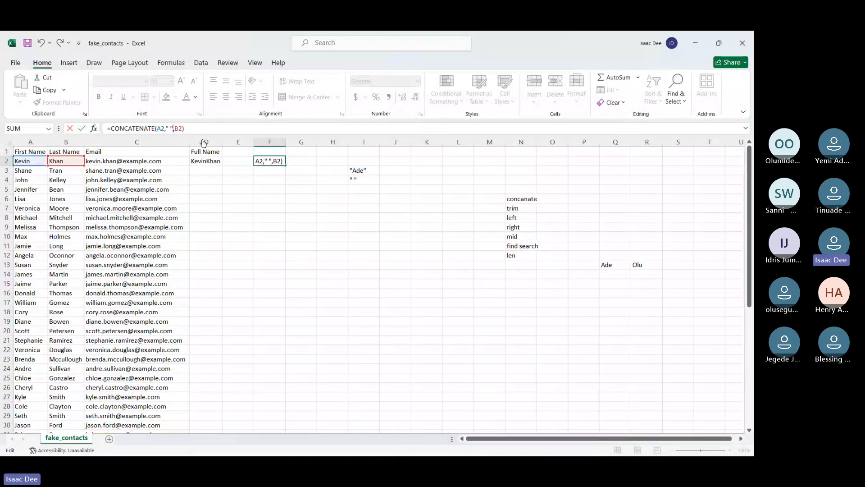
pyautogui.press('Return')
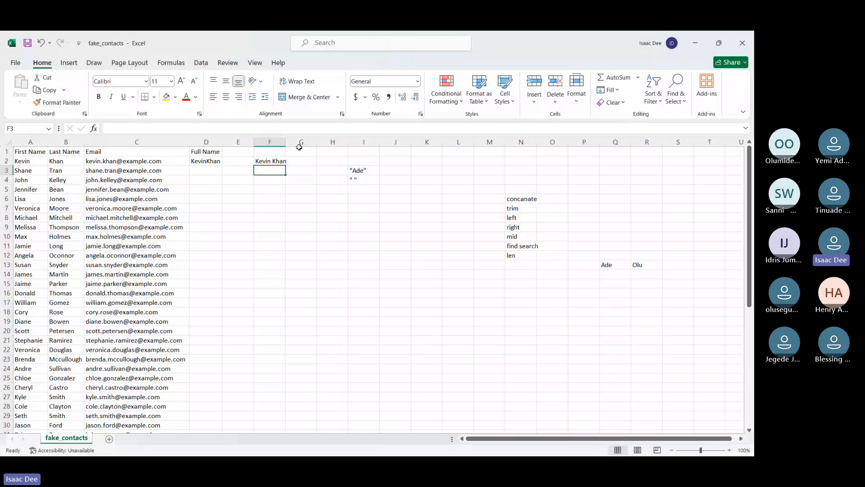
# Fill the F2 formula down to the last contact row and widen column F to fit the full names
pyautogui.moveTo(285, 142); pyautogui.dragTo(286, 313)
pyautogui.doubleClick(286, 142)
pyautogui.click(270, 161)
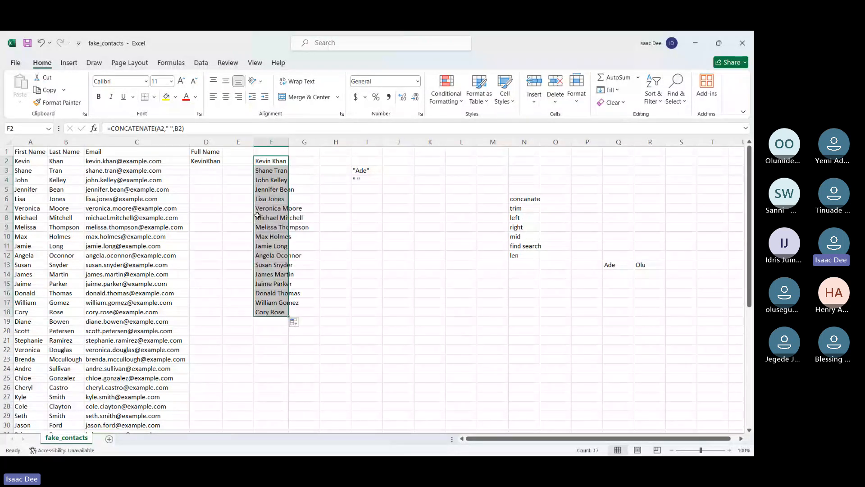
pyautogui.doubleClick(291, 142)
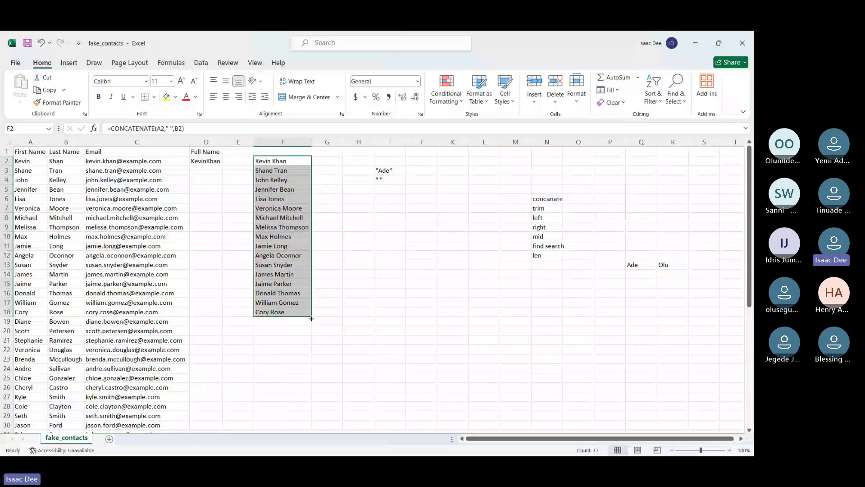
pyautogui.moveTo(312, 318); pyautogui.dragTo(309, 423)
pyautogui.scroll(7, 326, 322)
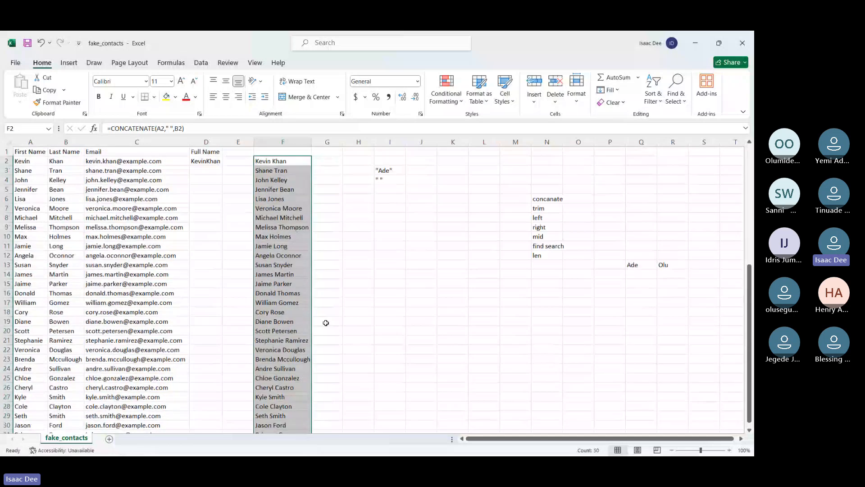
pyautogui.moveTo(312, 142); pyautogui.dragTo(323, 144)
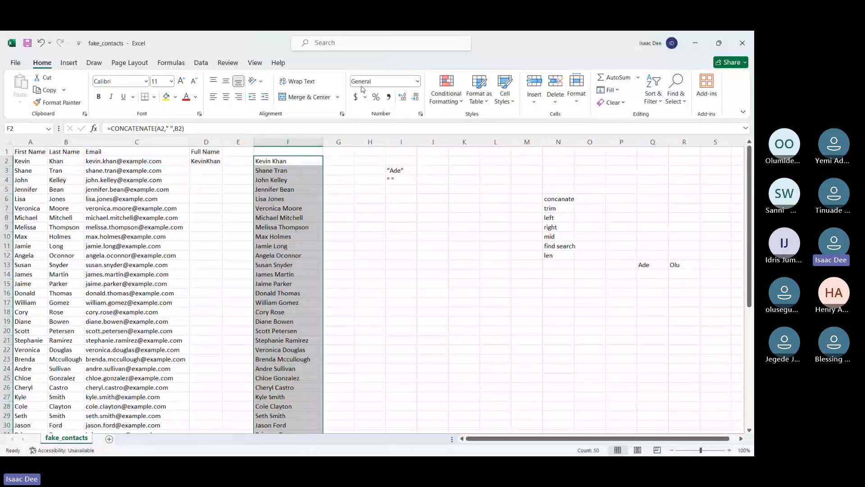
# Clear the sample quoted text from cells I3 to I5
pyautogui.click(404, 49)
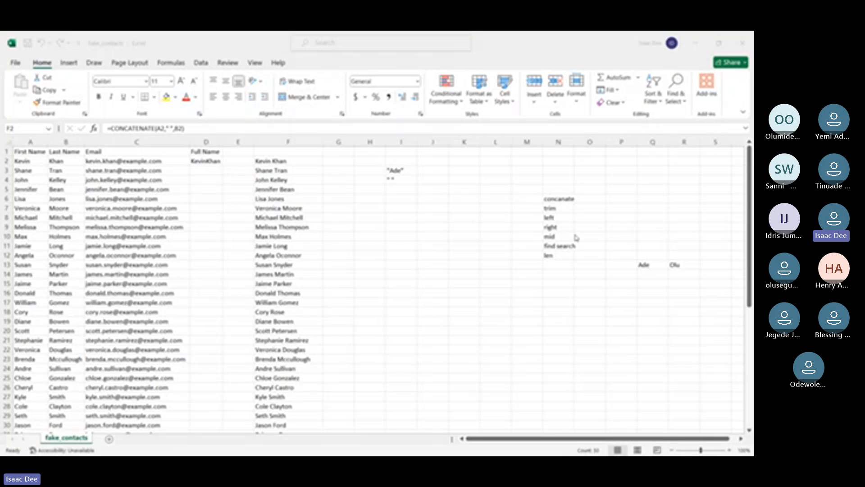
pyautogui.click(699, 320)
pyautogui.moveTo(388, 168); pyautogui.dragTo(403, 189)
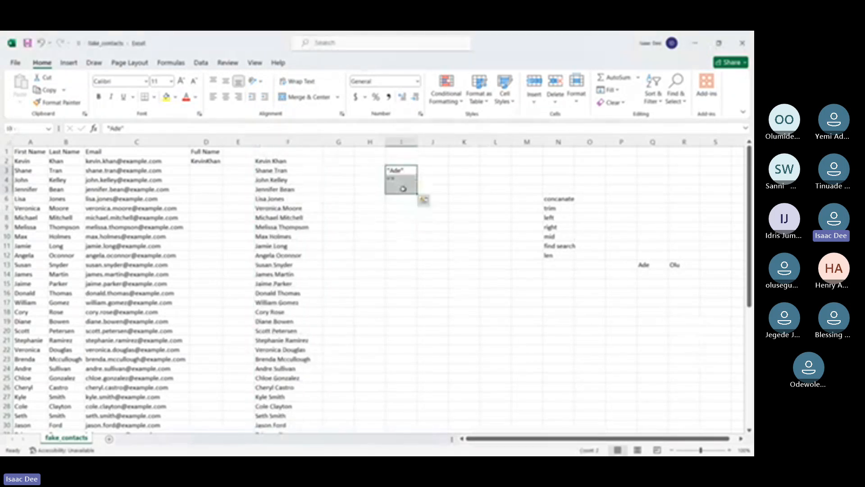
pyautogui.press('Delete')
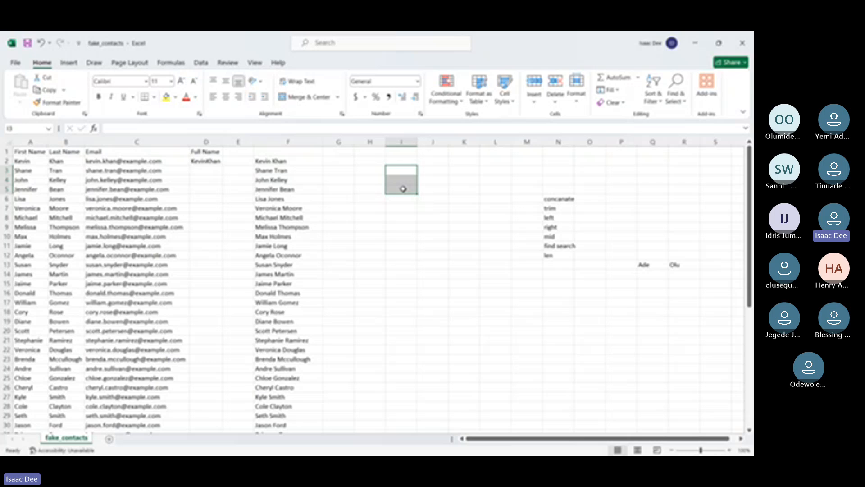
# Join the first and last name in G2 with the ampersand formula =A2&B2
pyautogui.click(346, 162)
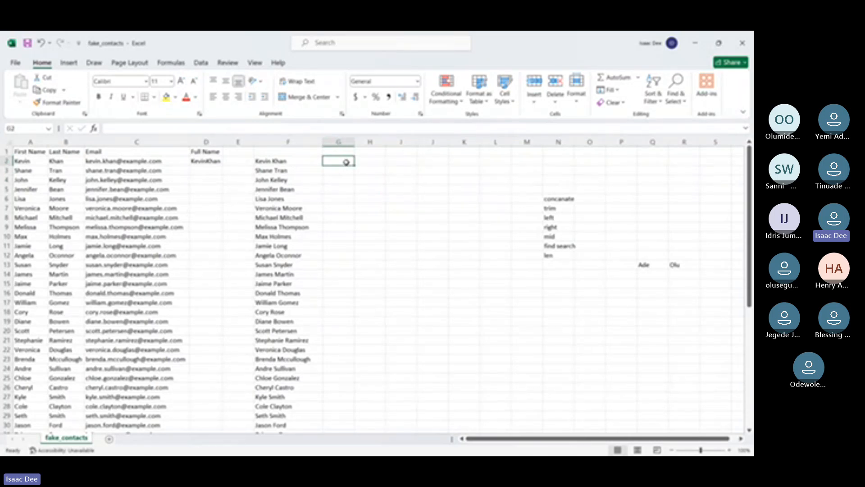
pyautogui.write('=')
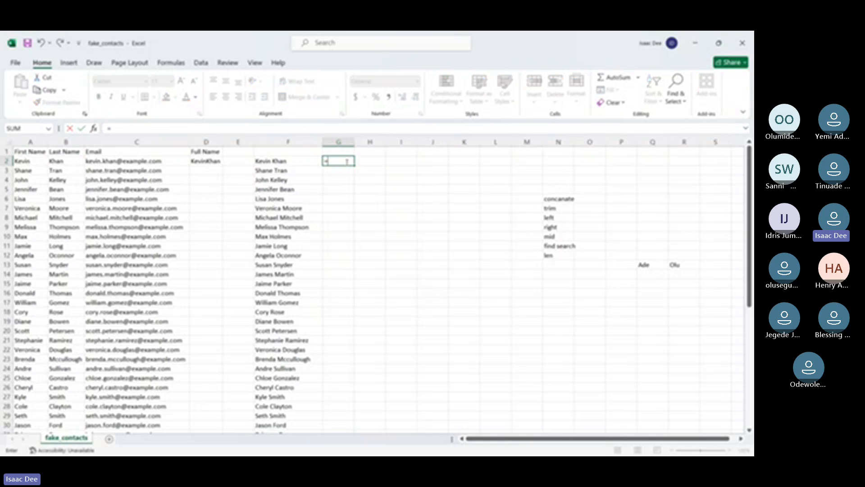
pyautogui.click(41, 161)
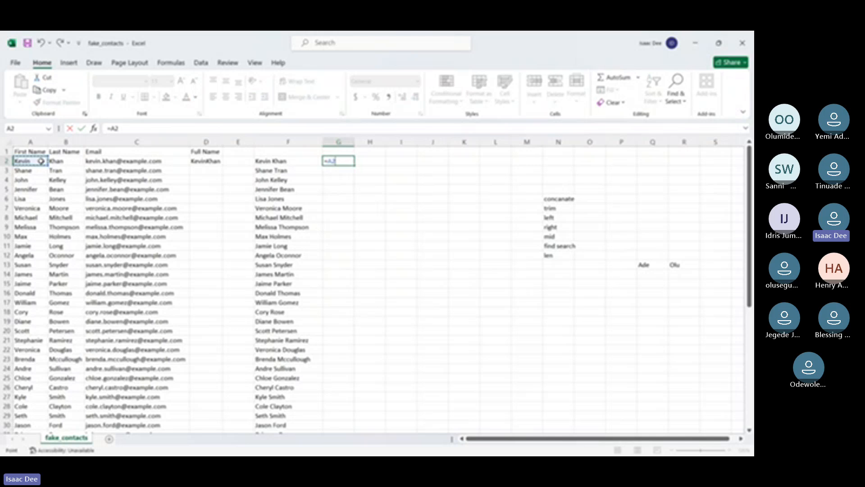
pyautogui.write('&')
pyautogui.click(60, 160)
pyautogui.press('Return')
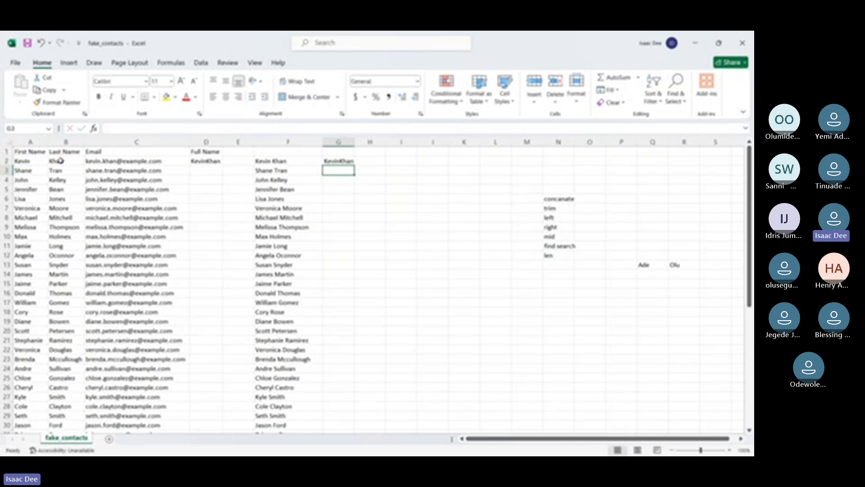
# Edit the G2 formula to =A2&" "&B2 so a space separates the two names
pyautogui.doubleClick(332, 161)
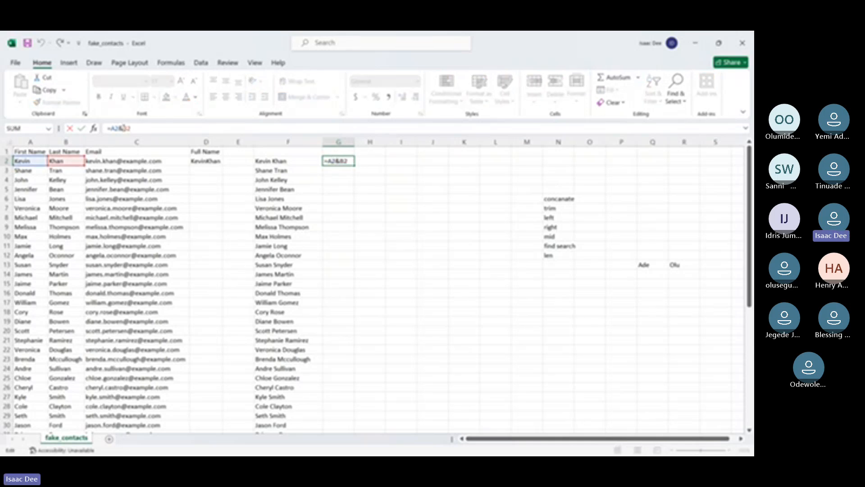
pyautogui.press('BackSpace')
pyautogui.press('BackSpace')
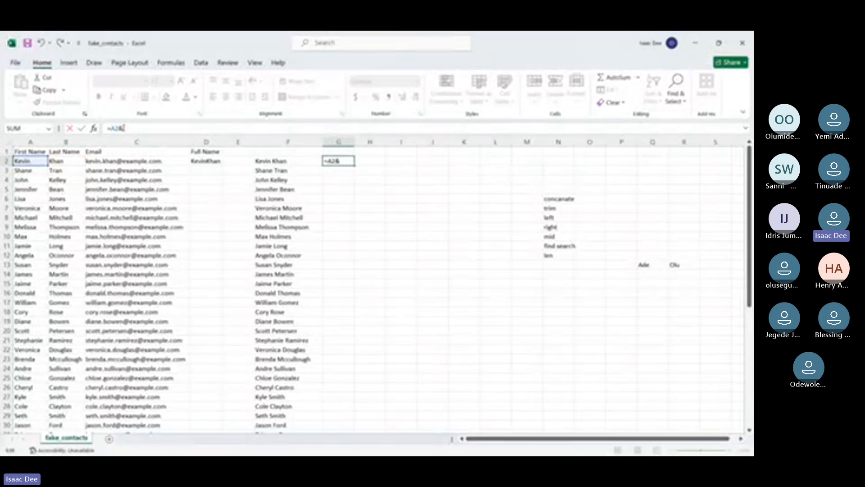
pyautogui.write('" "&')
pyautogui.click(71, 162)
pyautogui.press('Return')
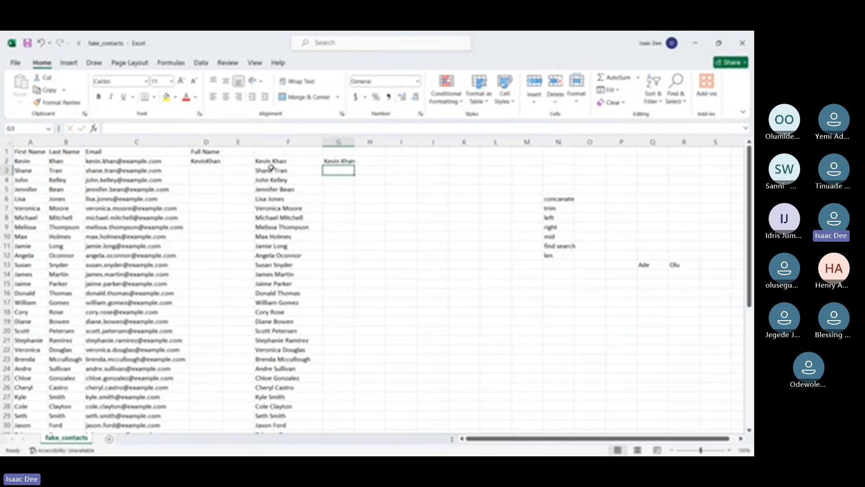
# Fill the G2 formula down to the last contact row and fit column G to its contents
pyautogui.doubleClick(354, 142)
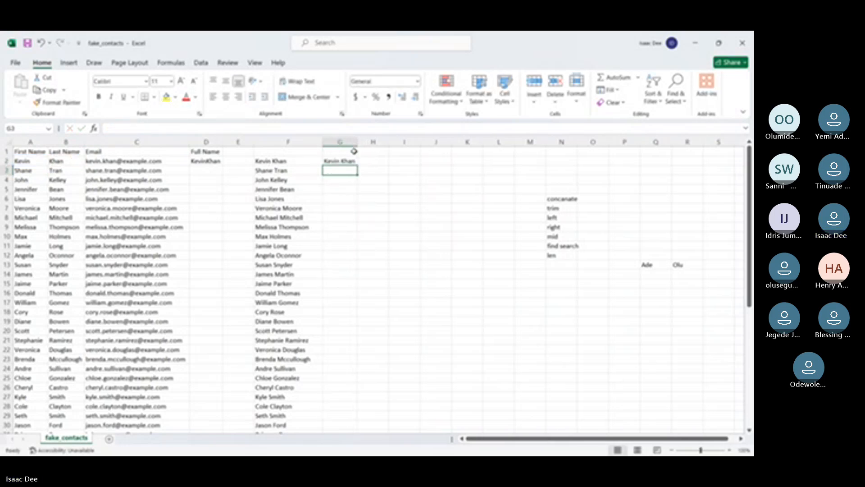
pyautogui.click(354, 162)
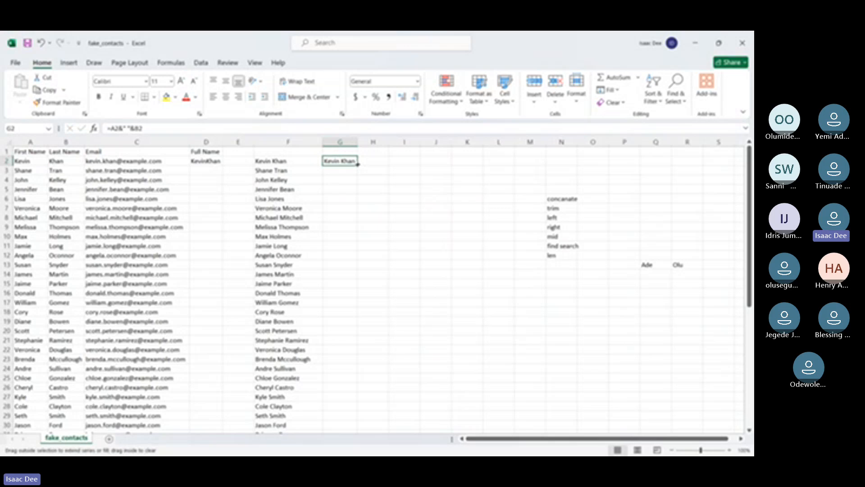
pyautogui.doubleClick(358, 165)
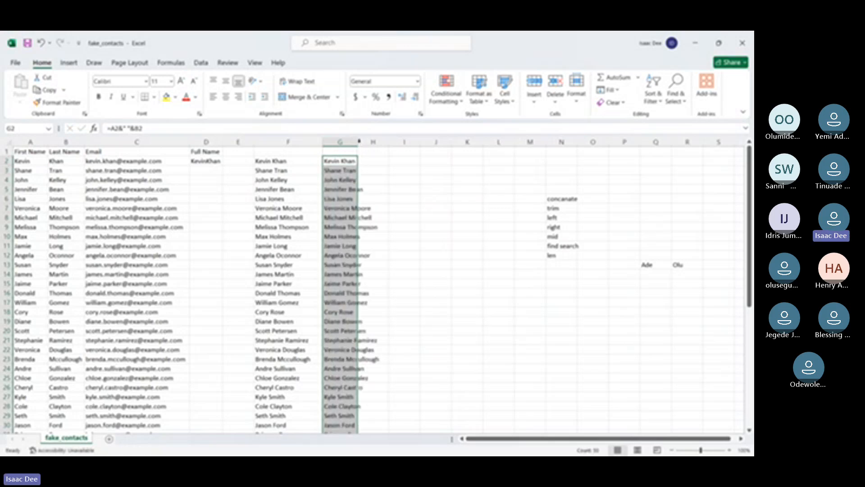
pyautogui.doubleClick(359, 141)
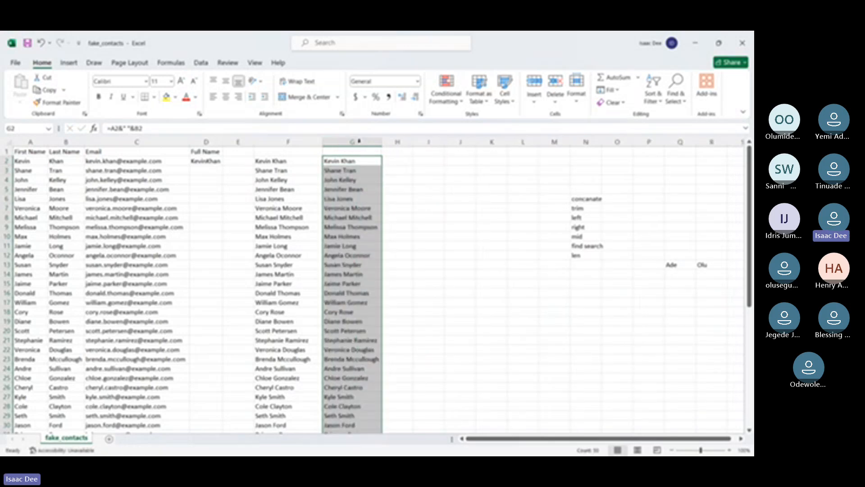
# Compare the CONCATENATE formula in F2 with the ampersand formula in G2, and locate len in the function list
pyautogui.click(259, 164)
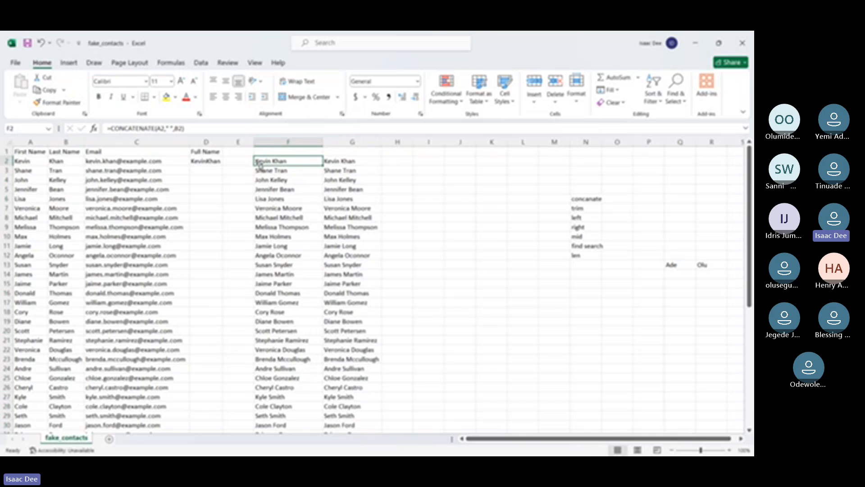
pyautogui.press('Right')
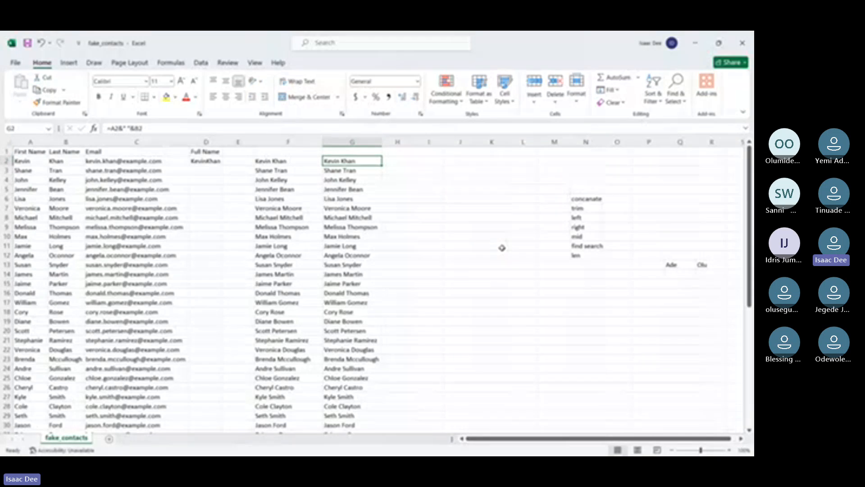
pyautogui.click(580, 254)
# Enter =LEN(G2) in H2 to count the characters of the full name
pyautogui.click(396, 161)
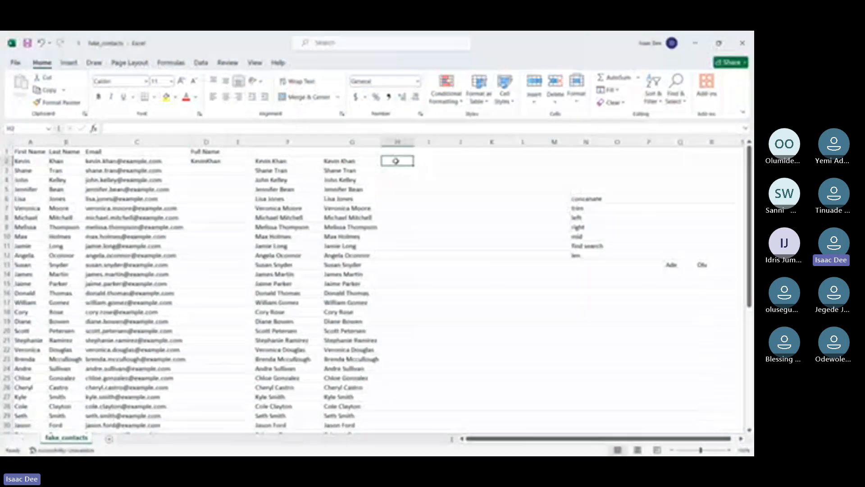
pyautogui.write('=')
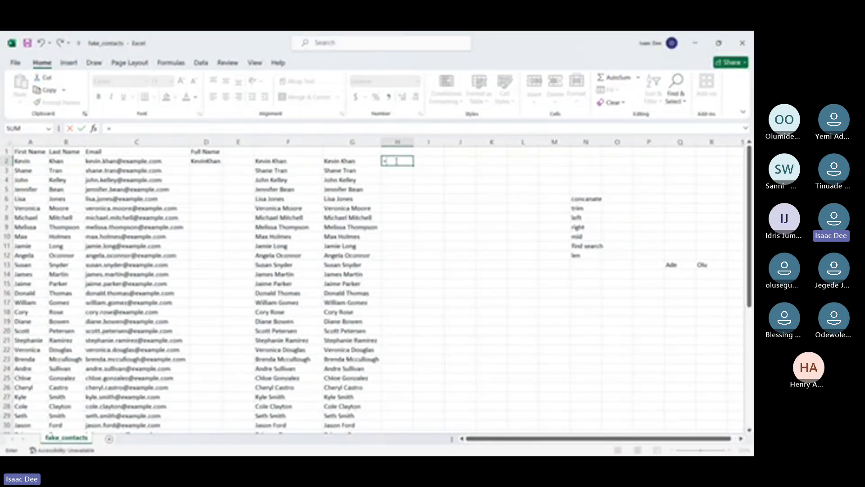
pyautogui.write('len')
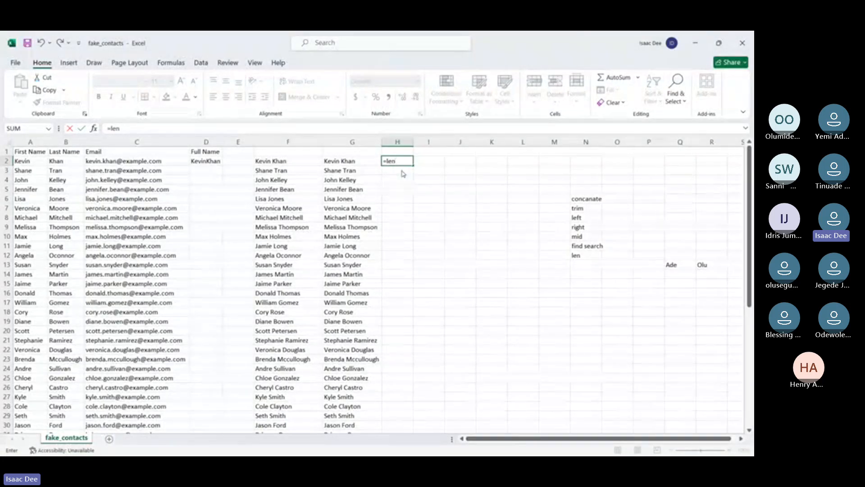
pyautogui.write('(')
pyautogui.click(332, 161)
pyautogui.press('Return')
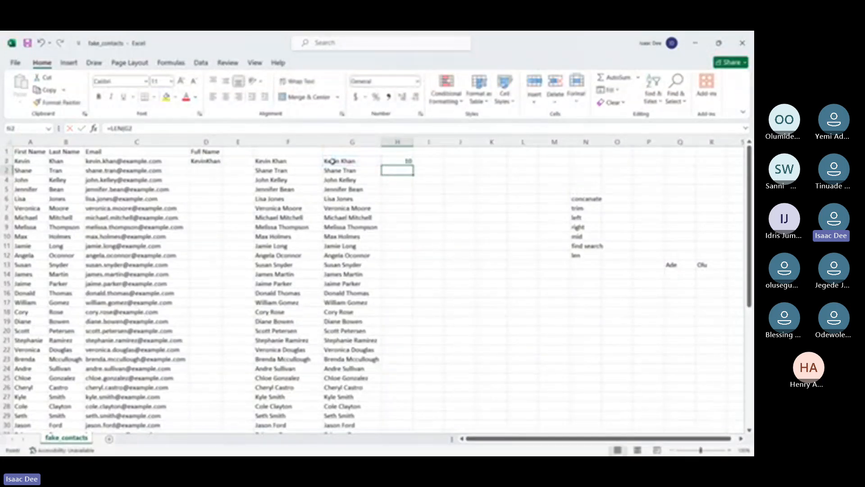
# Fill the H2 LEN formula down to the last contact row and fit column H to its contents
pyautogui.click(407, 161)
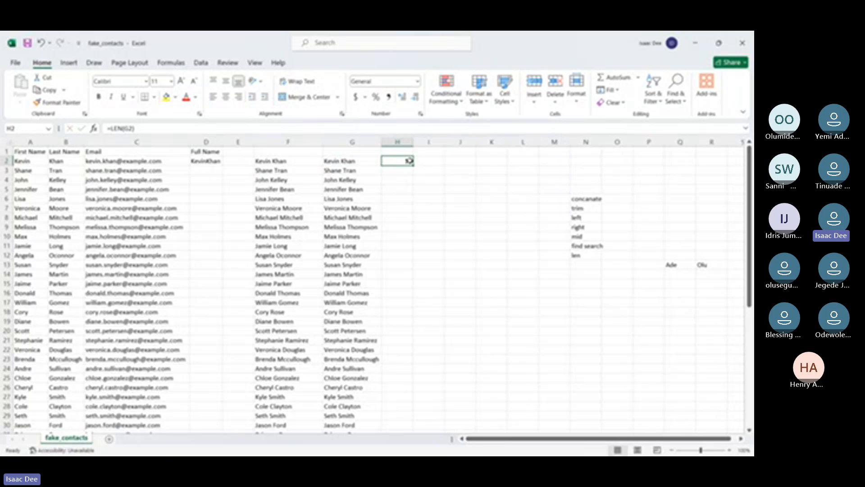
pyautogui.doubleClick(411, 164)
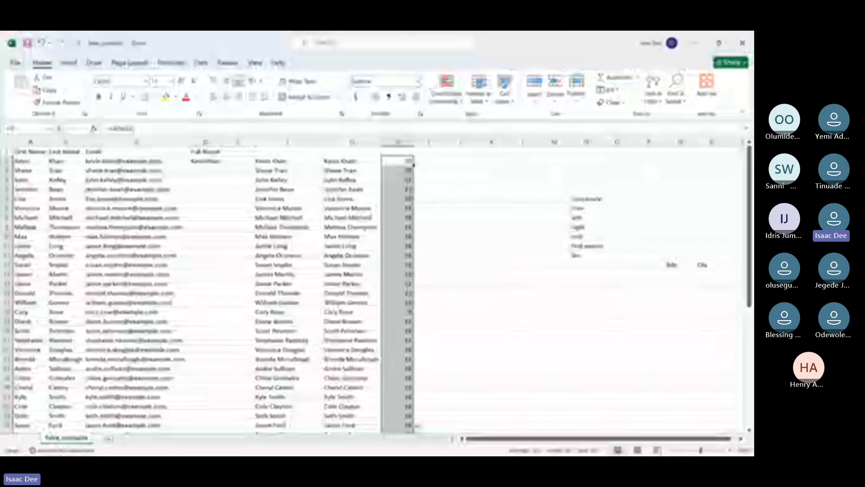
pyautogui.doubleClick(410, 141)
pyautogui.click(413, 140)
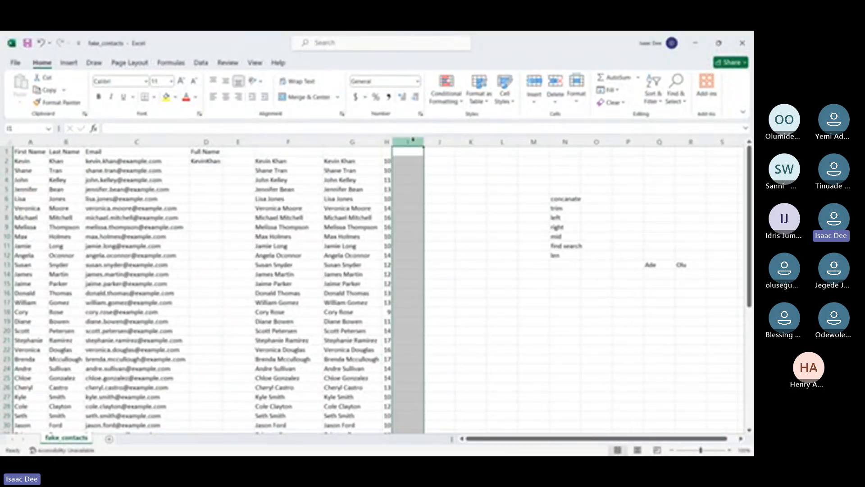
# Widen column H and check the LEN formula in H2
pyautogui.moveTo(394, 144); pyautogui.dragTo(429, 152)
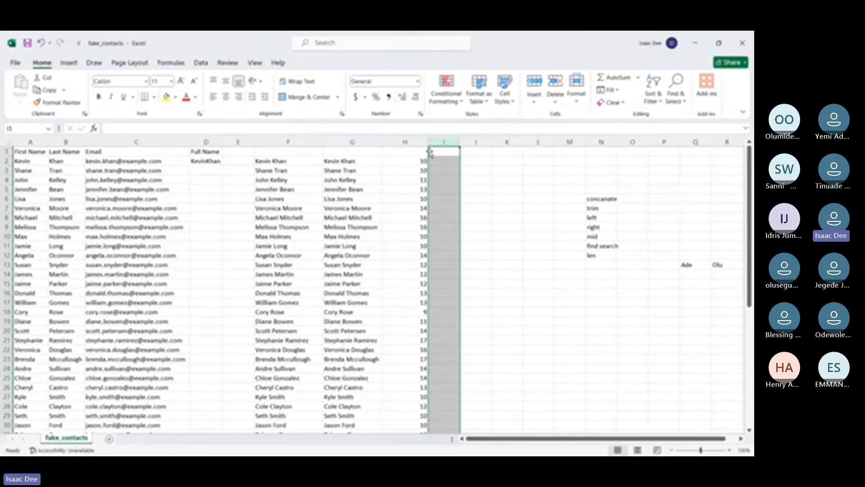
pyautogui.click(419, 161)
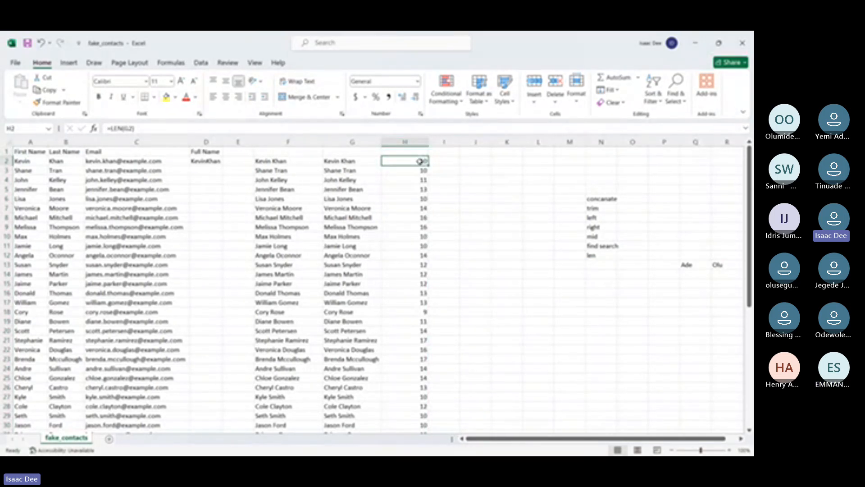
# Copy the CONCATENATE results from F2 down to the last contact row and paste them in place as values
pyautogui.click(283, 161)
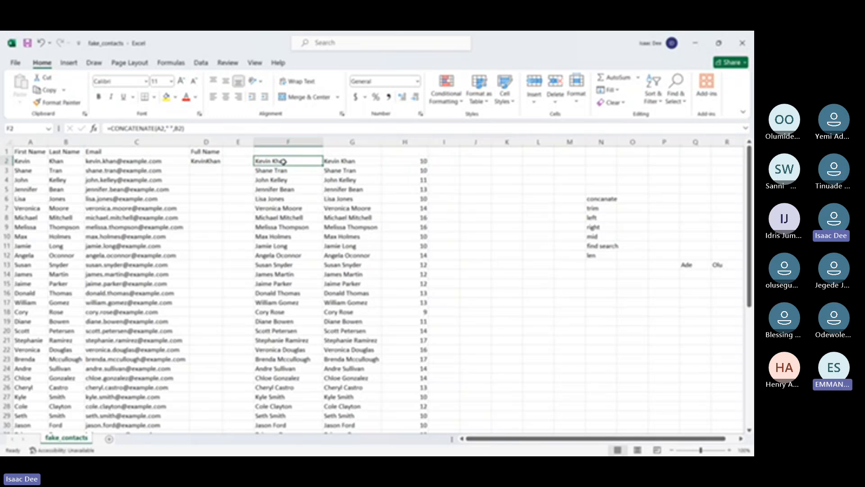
pyautogui.hotkey('ctrl', 'shift', 'Down')
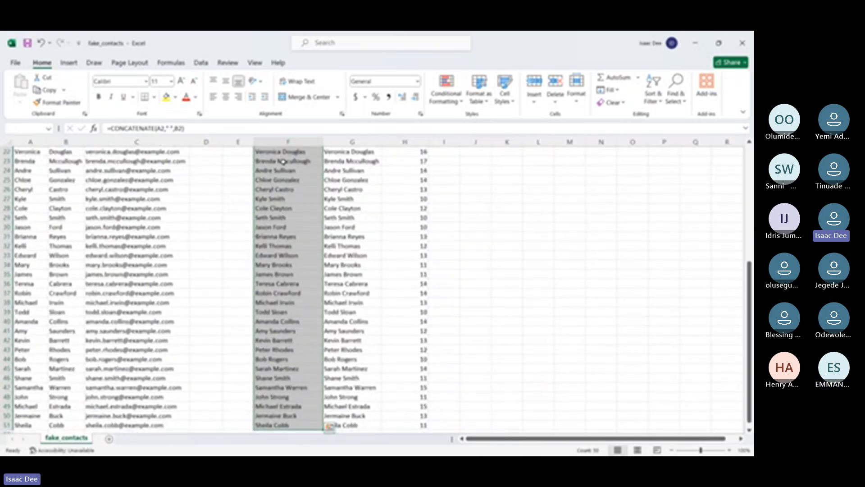
pyautogui.hotkey('ctrl', 'c')
pyautogui.scroll(7, 283, 161)
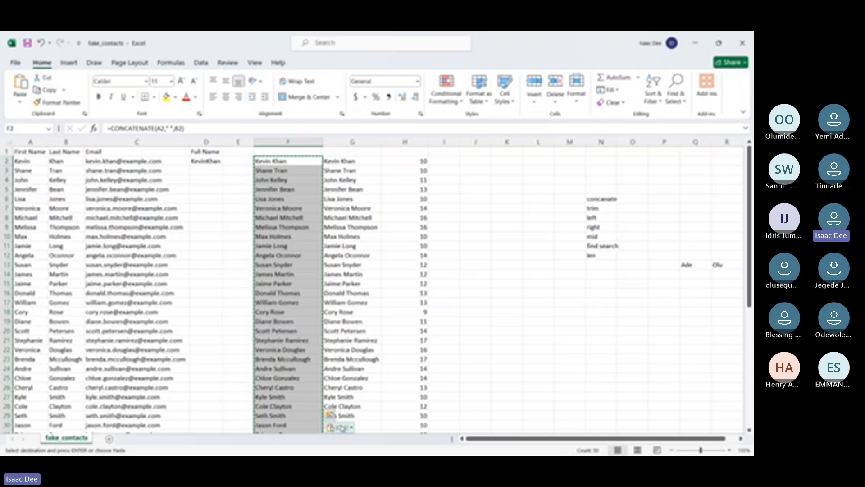
pyautogui.click(341, 427)
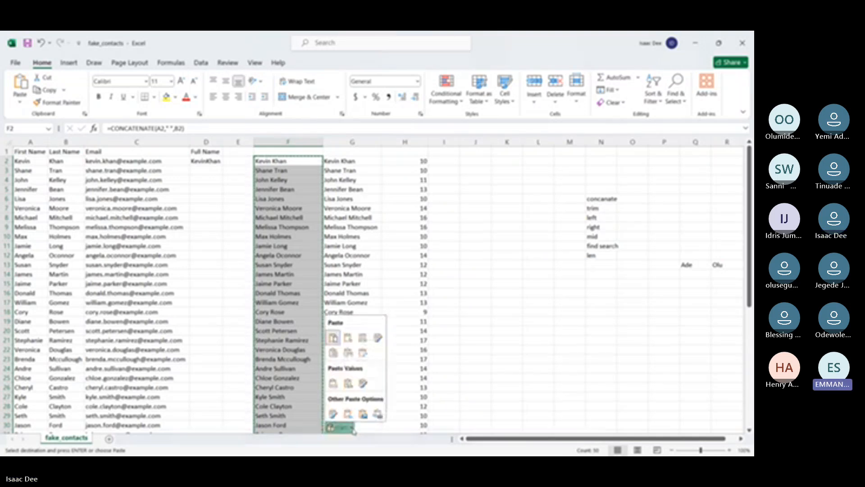
pyautogui.click(337, 384)
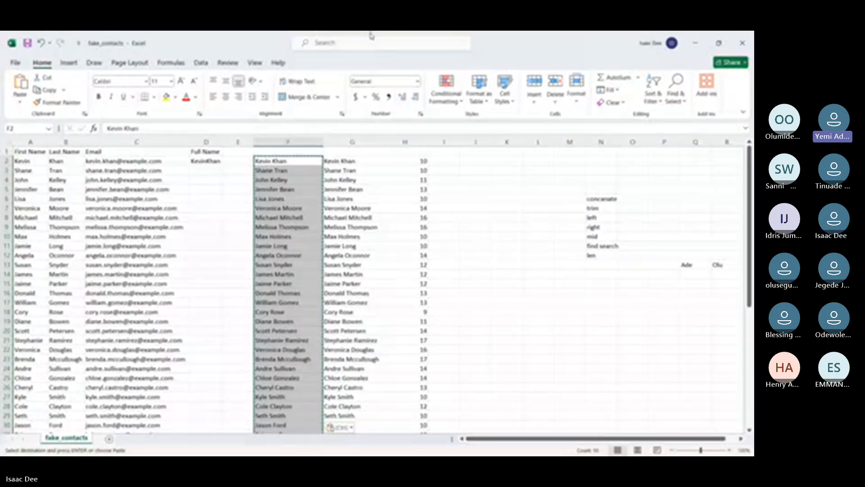
pyautogui.click(465, 45)
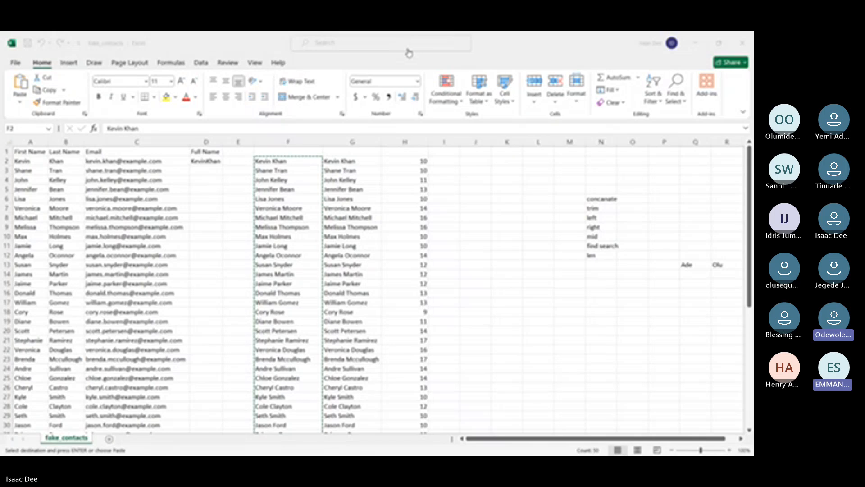
pyautogui.hotkey('ctrl', 'v')
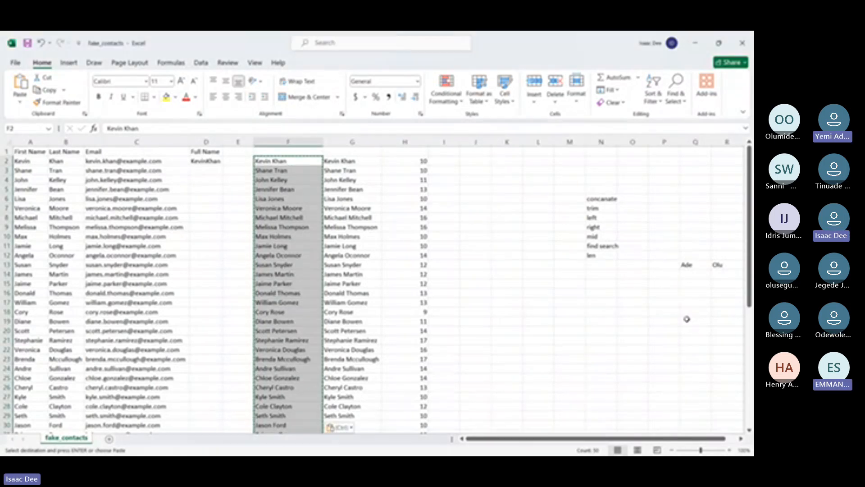
pyautogui.click(569, 311)
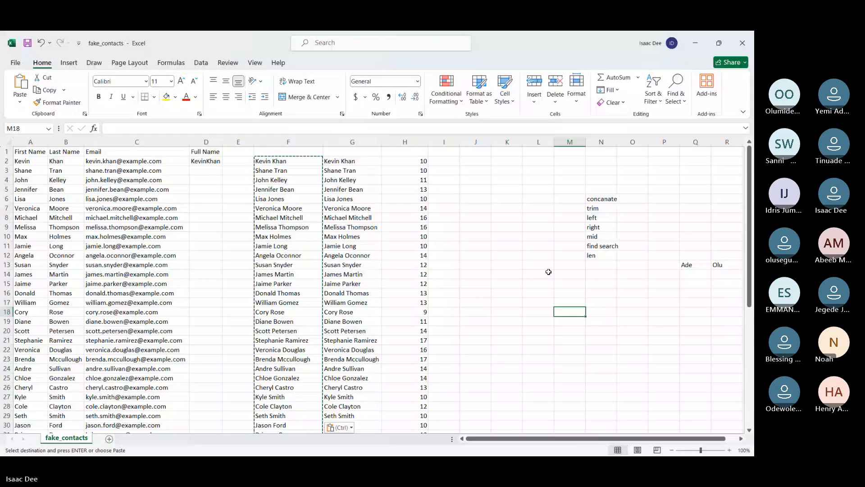
pyautogui.hotkey('alt', 'Tab')
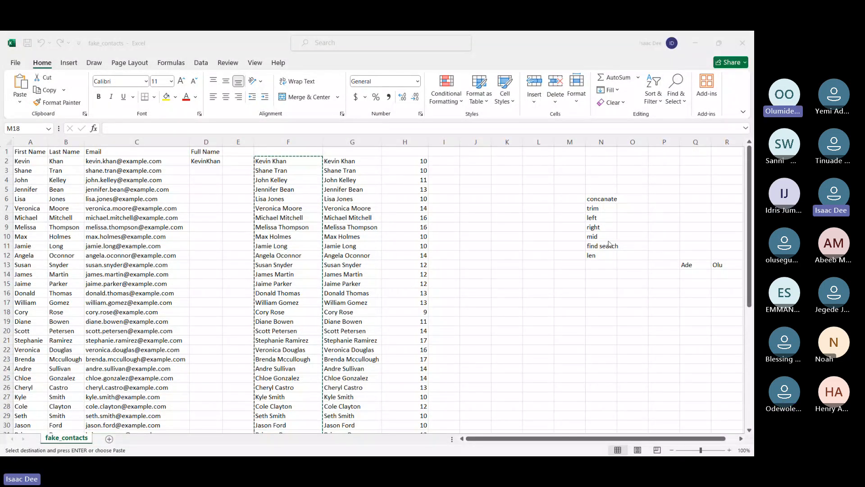
pyautogui.click(545, 276)
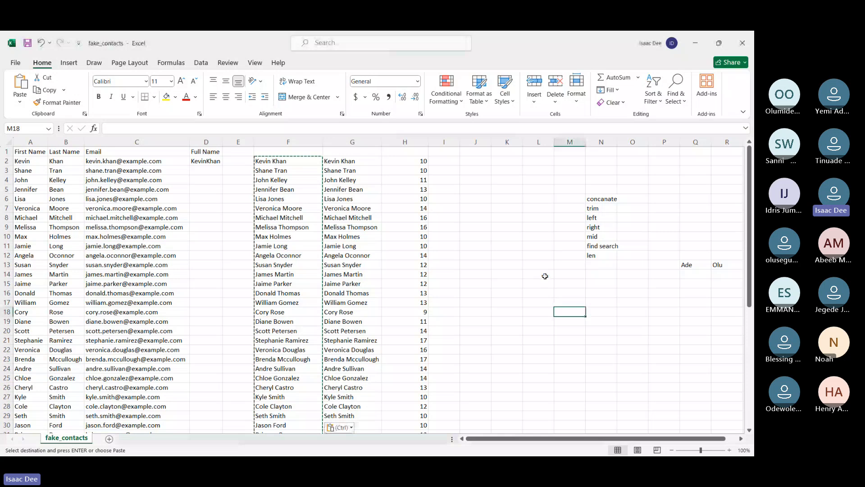
pyautogui.click(488, 272)
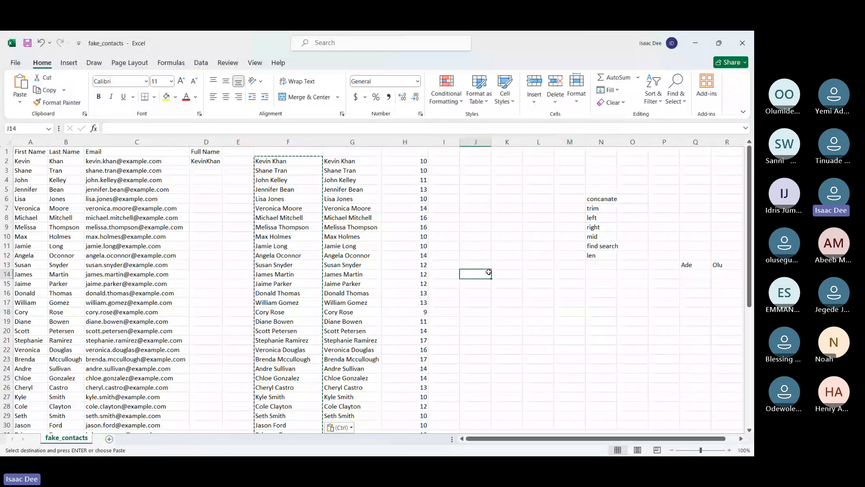
# Delete the LEN results in column H from H2 down to the last contact row
pyautogui.click(407, 162)
pyautogui.hotkey('ctrl', 'shift', 'Down')
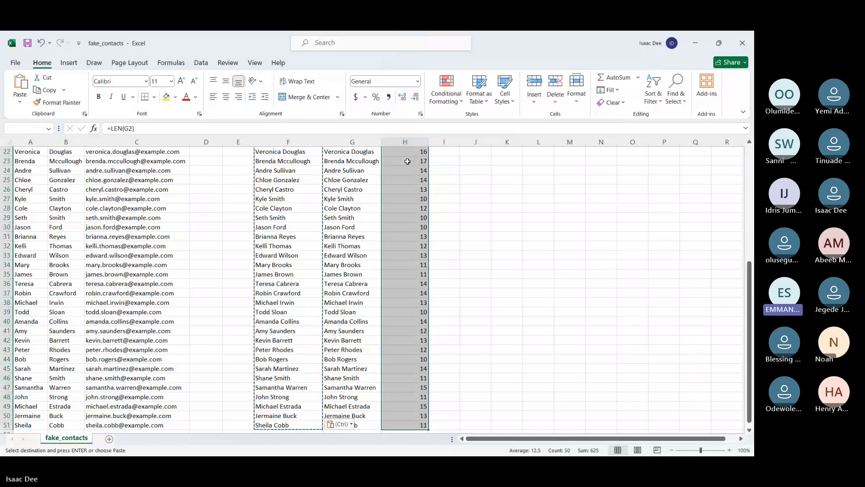
pyautogui.press('Delete')
pyautogui.scroll(7, 408, 161)
pyautogui.click(455, 210)
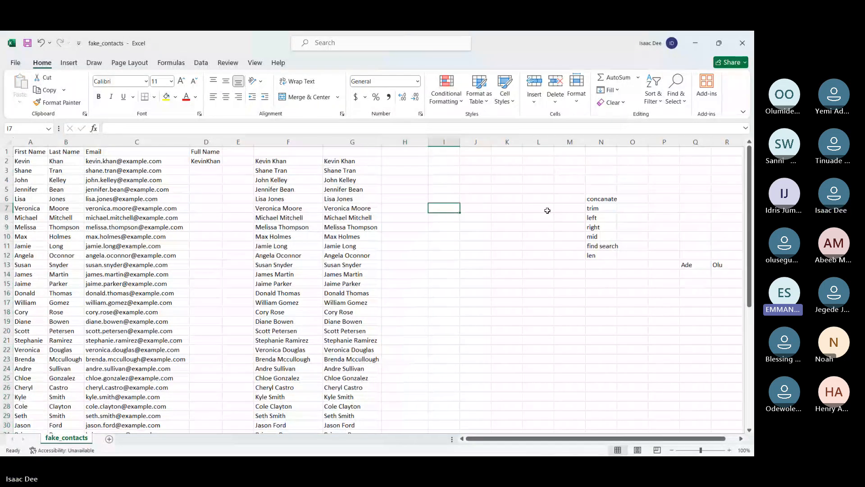
# Widen column N slightly around the list of function names
pyautogui.doubleClick(617, 142)
pyautogui.click(617, 142)
pyautogui.moveTo(616, 141); pyautogui.dragTo(623, 143)
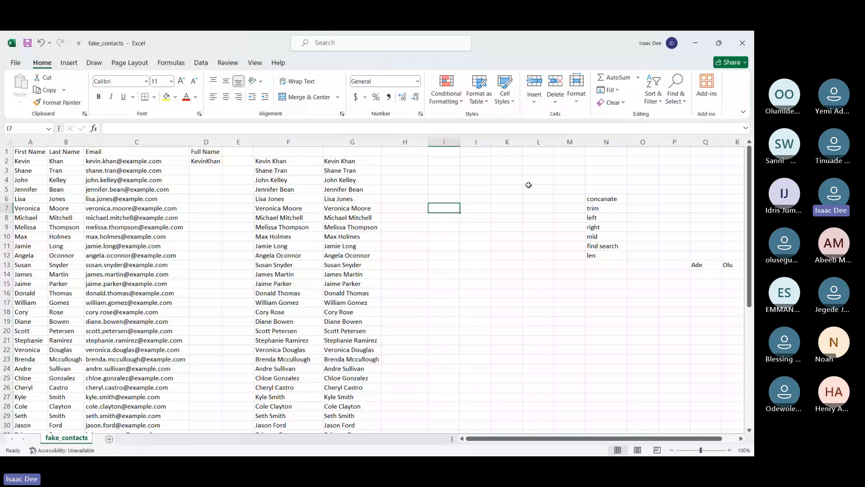
# Delete the full names in columns F and G from row 2 down to the last contact row
pyautogui.moveTo(277, 161); pyautogui.dragTo(335, 158)
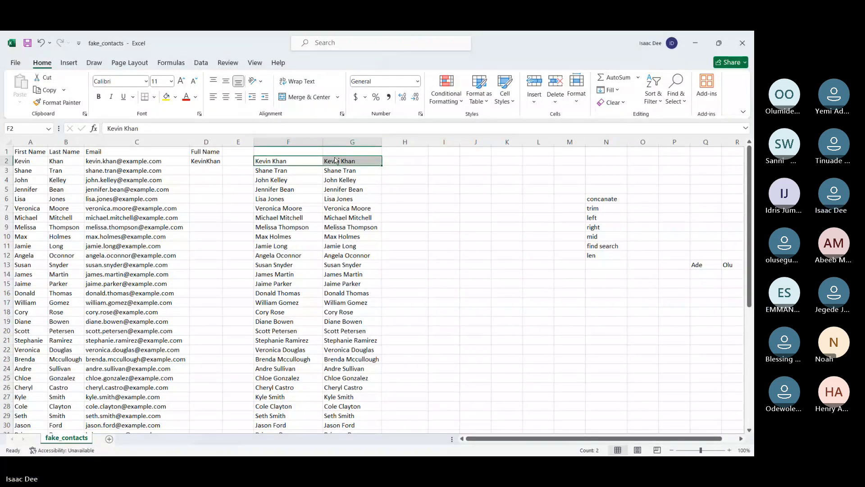
pyautogui.hotkey('ctrl', 'shift', 'Down')
pyautogui.press('Delete')
pyautogui.scroll(7, 335, 161)
pyautogui.click(525, 218)
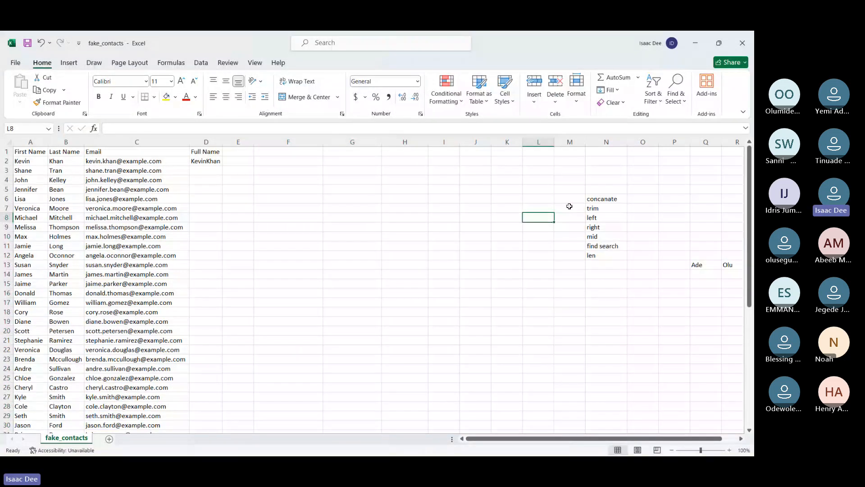
# Enter the heading Text Functions in N4 above the function list and fit column N to its contents
pyautogui.click(599, 180)
pyautogui.write('Text Functio')
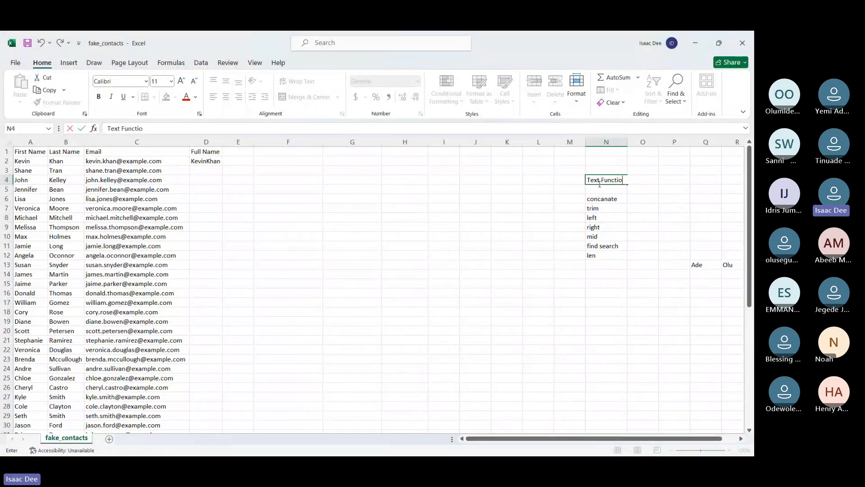
pyautogui.write('ns')
pyautogui.press('Return')
pyautogui.doubleClick(628, 142)
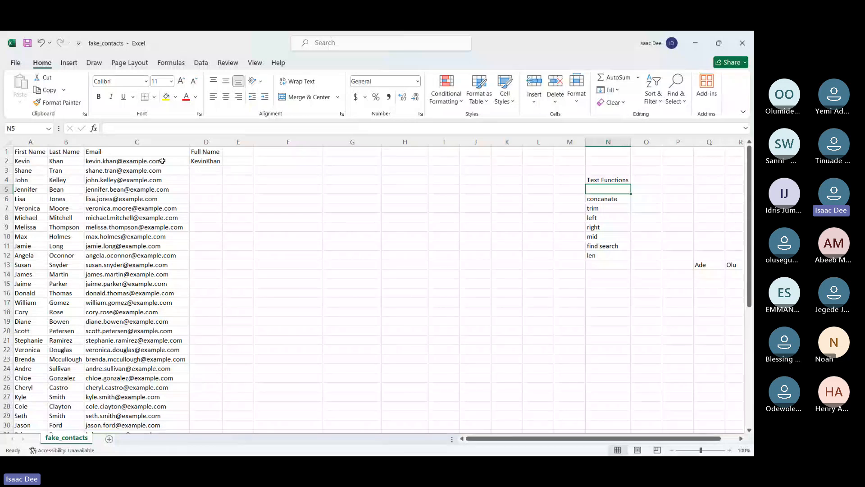
# Clear D2 under the Full Name heading and widen column D to leave room for longer names
pyautogui.click(202, 161)
pyautogui.press('Delete')
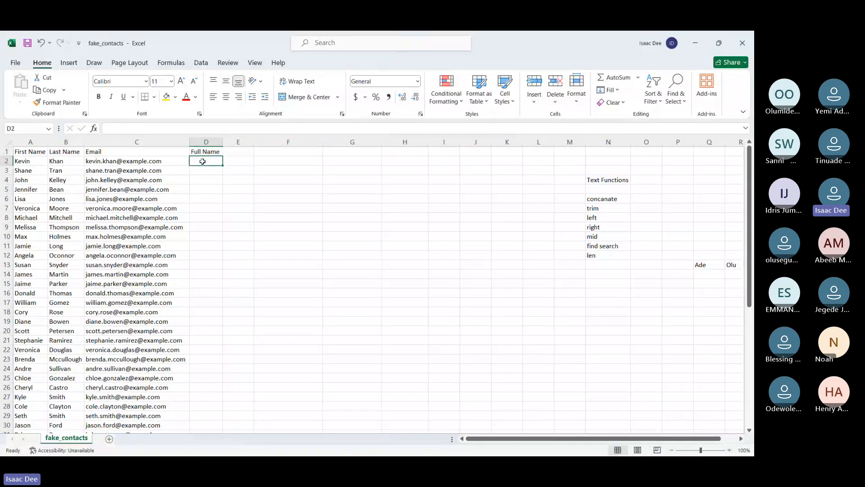
pyautogui.click(226, 191)
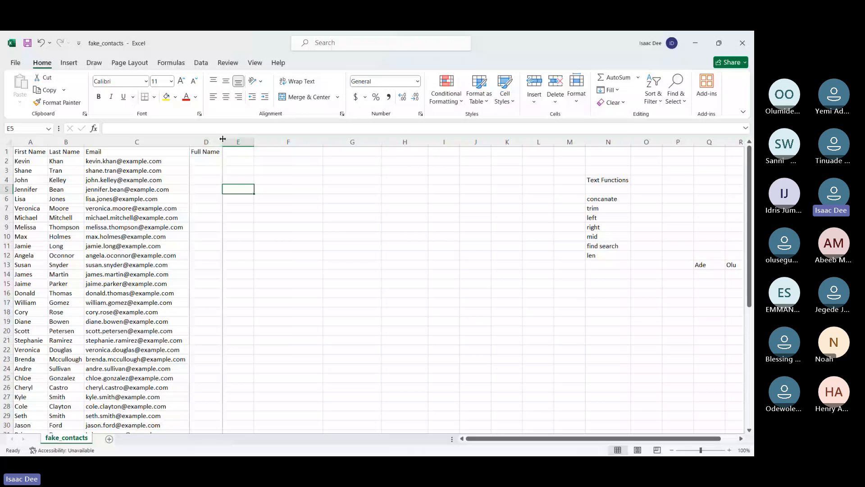
pyautogui.moveTo(222, 139); pyautogui.dragTo(374, 139)
pyautogui.click(280, 161)
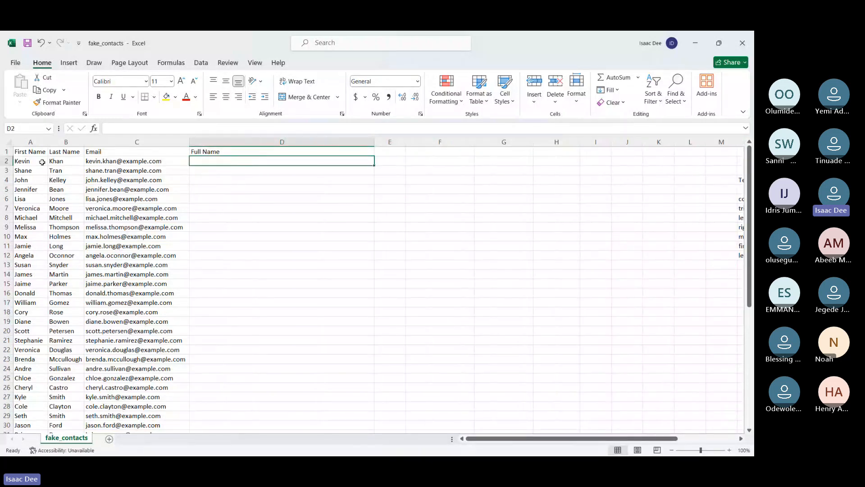
pyautogui.doubleClick(373, 143)
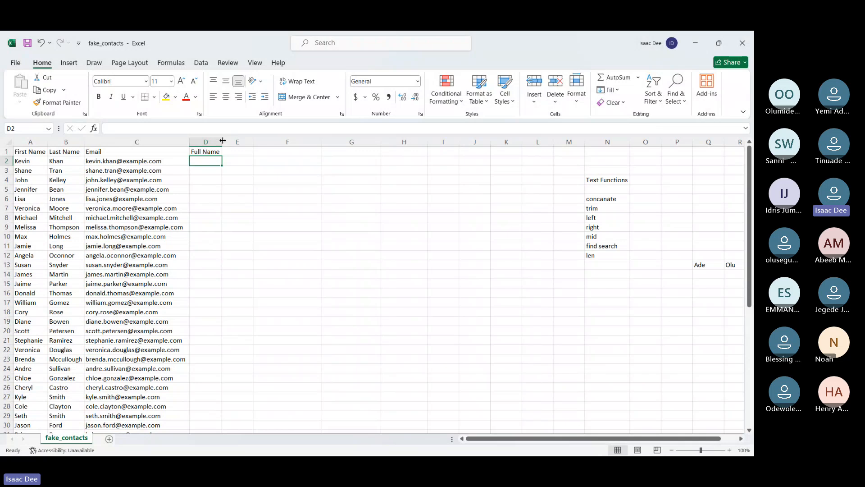
pyautogui.moveTo(223, 140); pyautogui.dragTo(247, 144)
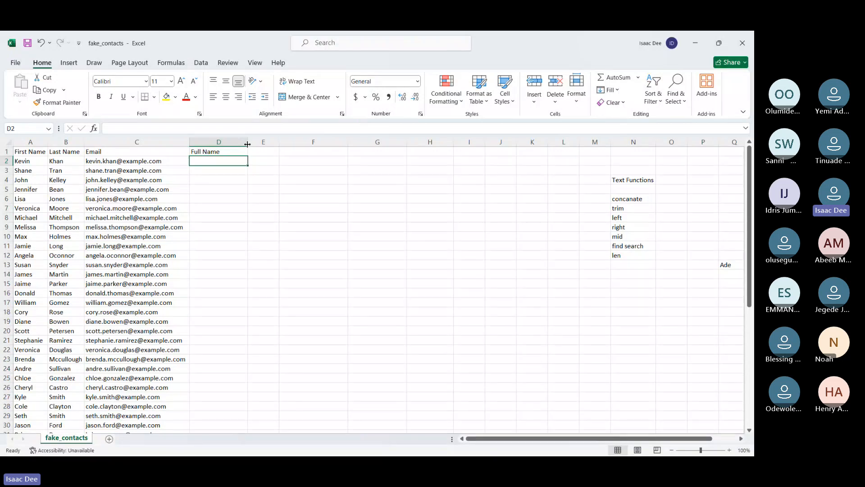
# Enter =CONCATENATE(A2,B2) in D2 to join the first and last name
pyautogui.write('=con')
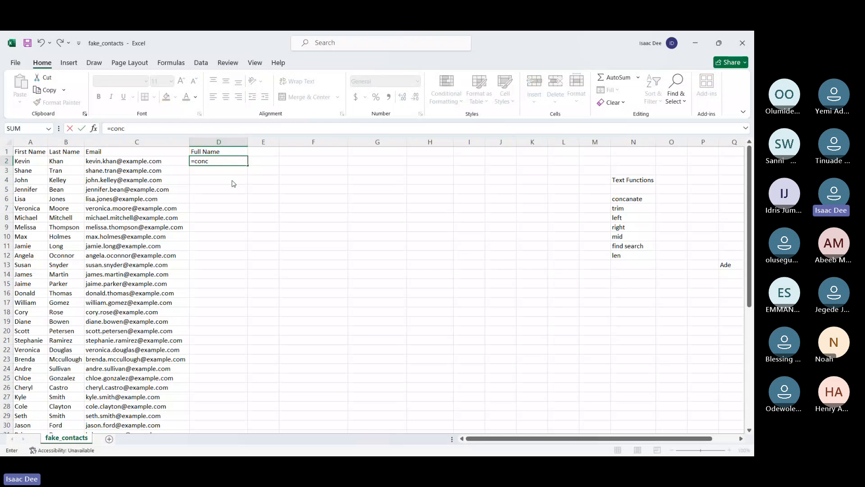
pyautogui.write('c')
pyautogui.press('Tab')
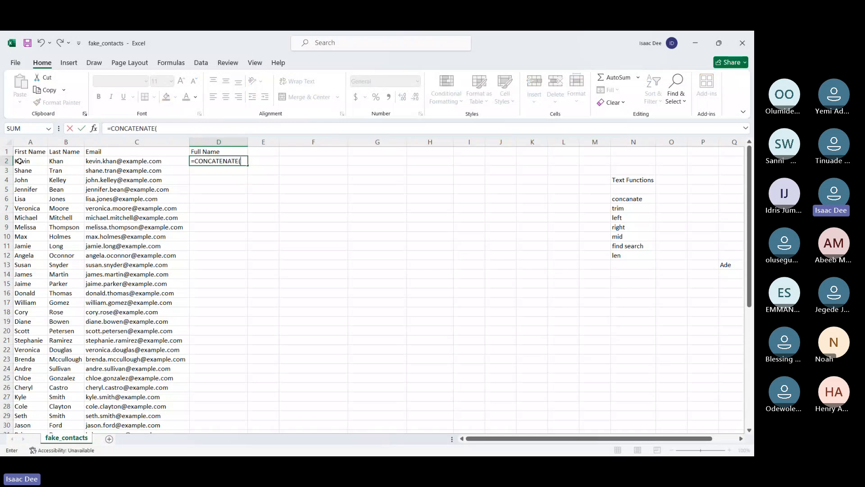
pyautogui.click(19, 161)
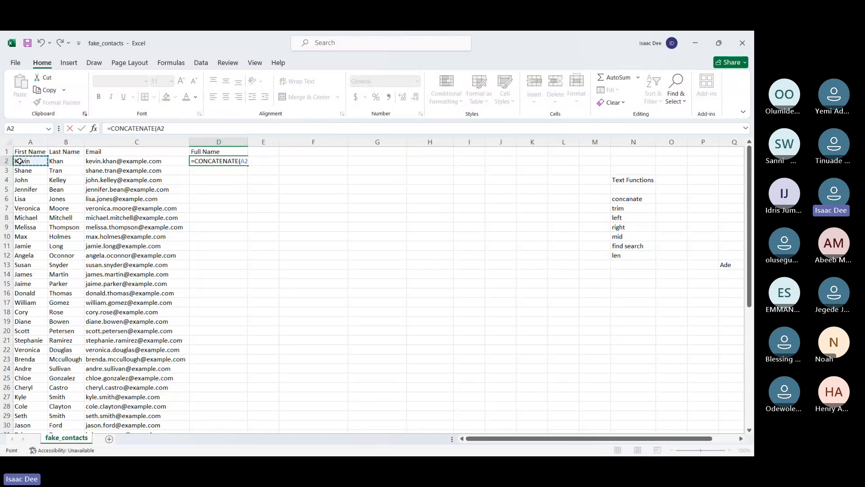
pyautogui.write(',')
pyautogui.click(61, 161)
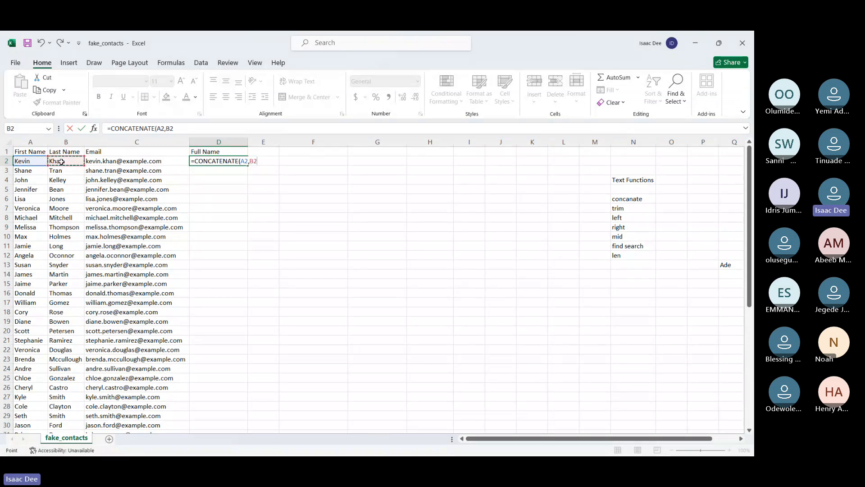
pyautogui.press('Return')
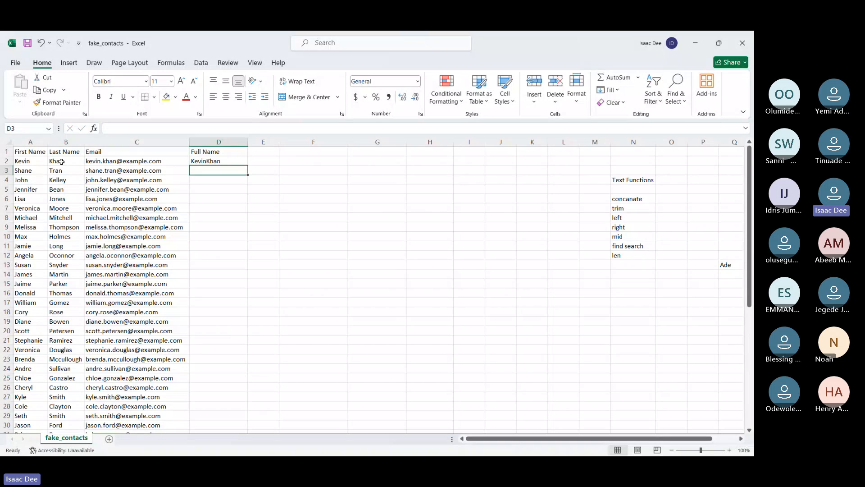
# Fill the D2 CONCATENATE formula down to the last contact row and check the copied formula in D3
pyautogui.click(219, 161)
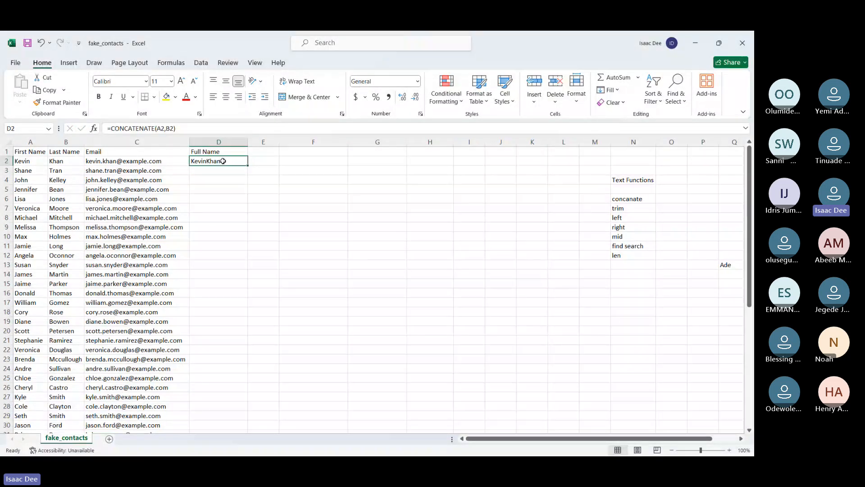
pyautogui.doubleClick(248, 166)
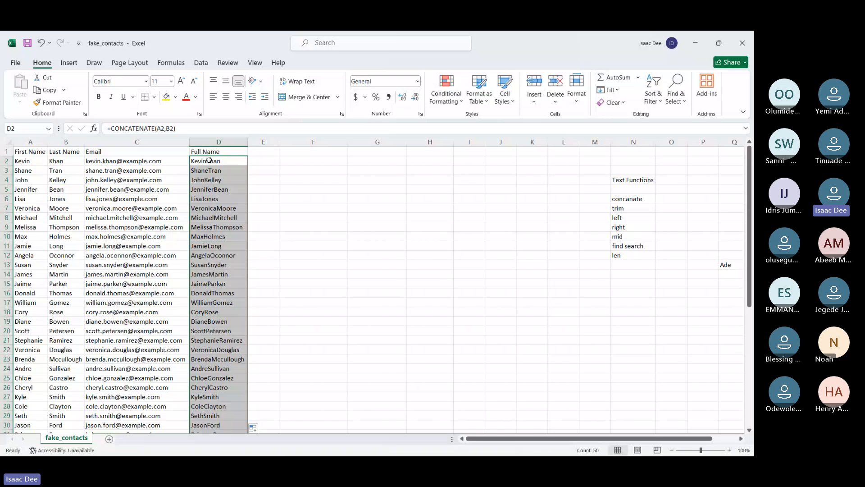
pyautogui.press('Down')
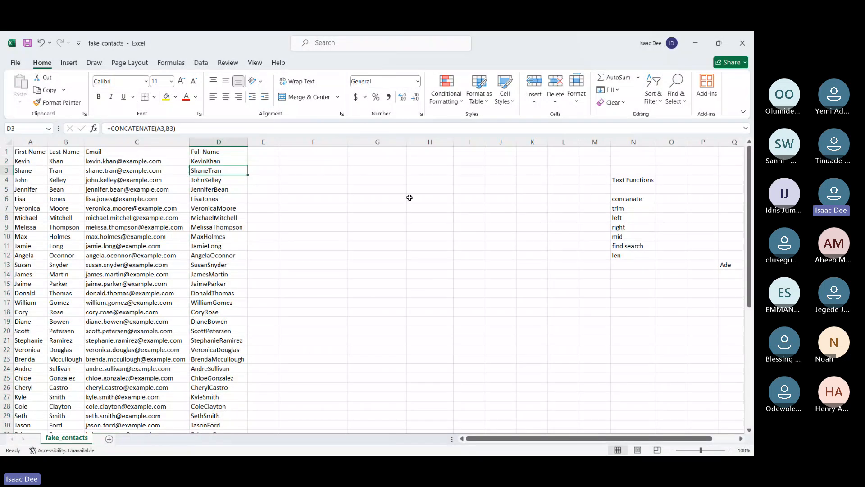
# Enter a space enclosed in double quotation marks in H6 as an example of the separator text
pyautogui.click(409, 197)
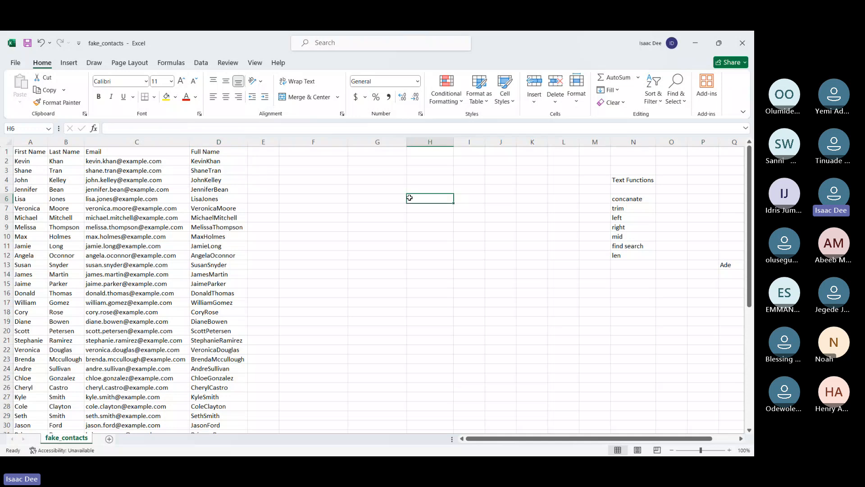
pyautogui.write('"')
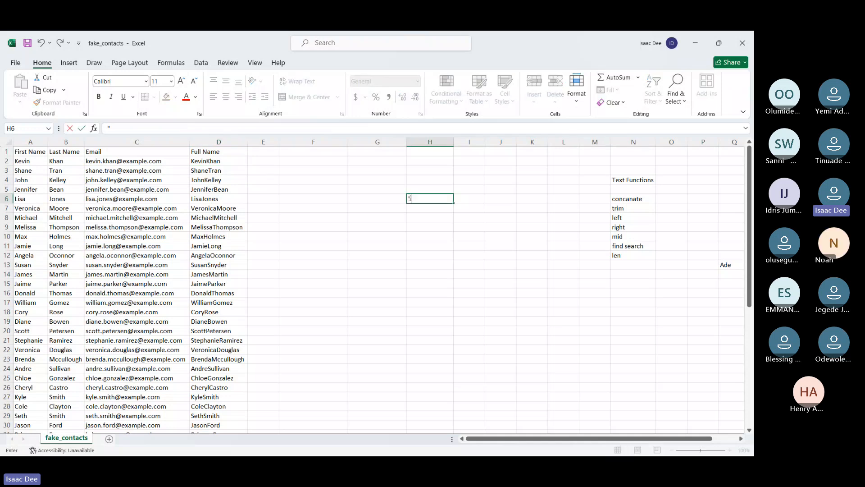
pyautogui.write('"')
pyautogui.press('BackSpace')
pyautogui.hotkey('ctrl', 'Return')
pyautogui.press('Return')
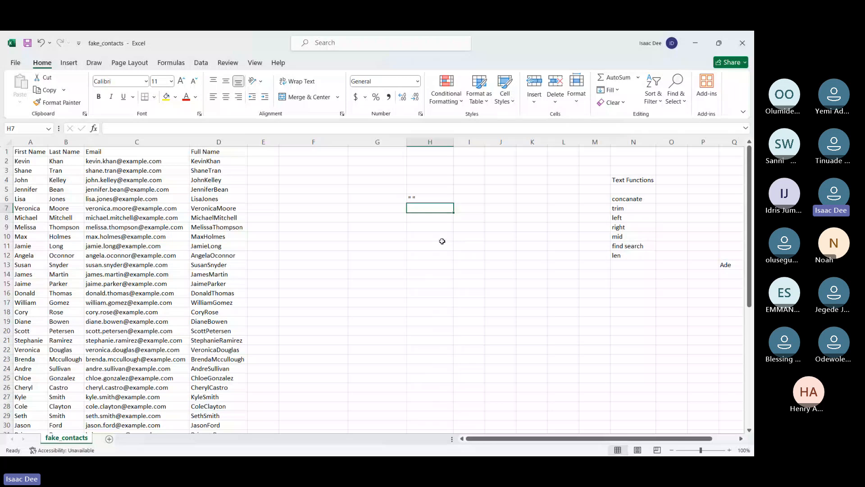
# Change the formula in D2 to =CONCATENATE(A2," ",B2) to put a space between first and last name
pyautogui.doubleClick(217, 161)
pyautogui.click(173, 128)
pyautogui.press('BackSpace')
pyautogui.press('BackSpace')
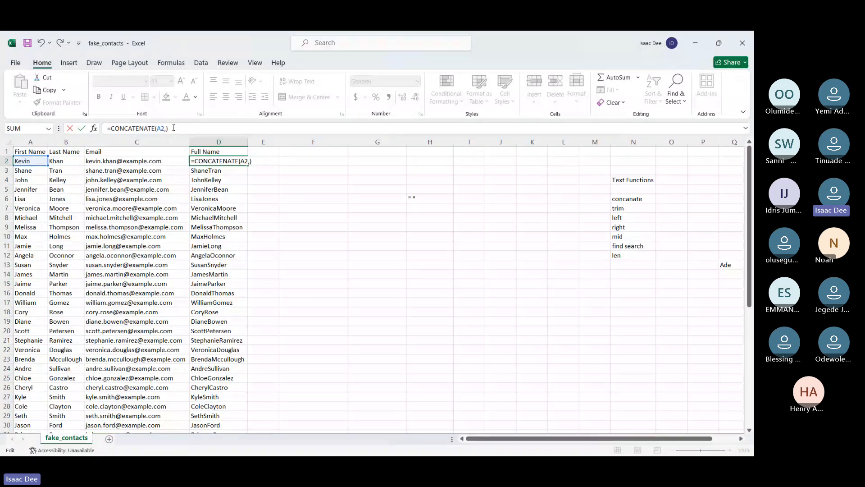
pyautogui.write('" "')
pyautogui.write('",B2')
pyautogui.press('Return')
# Fill the revised D2 formula down to the last contact row and fit column D to its contents
pyautogui.click(239, 160)
pyautogui.doubleClick(248, 166)
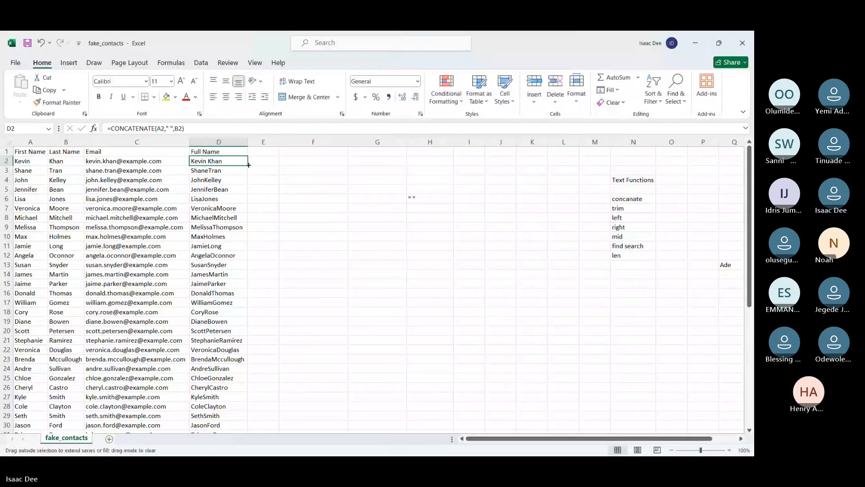
pyautogui.doubleClick(247, 141)
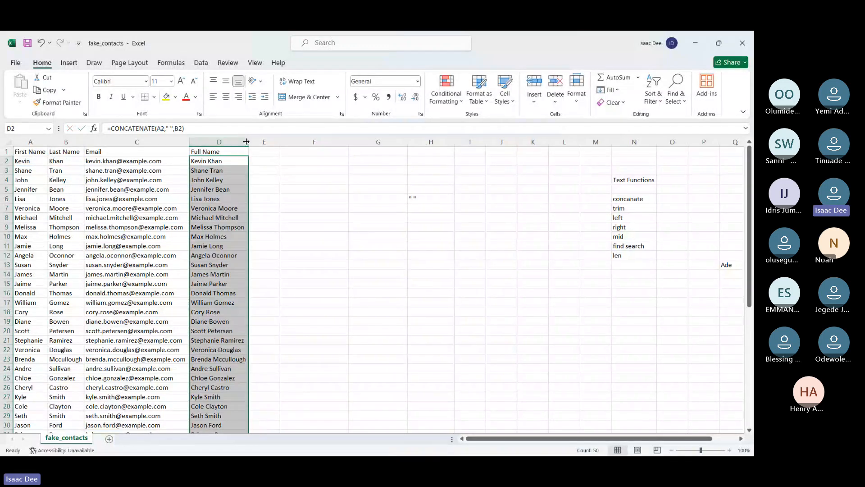
pyautogui.click(290, 189)
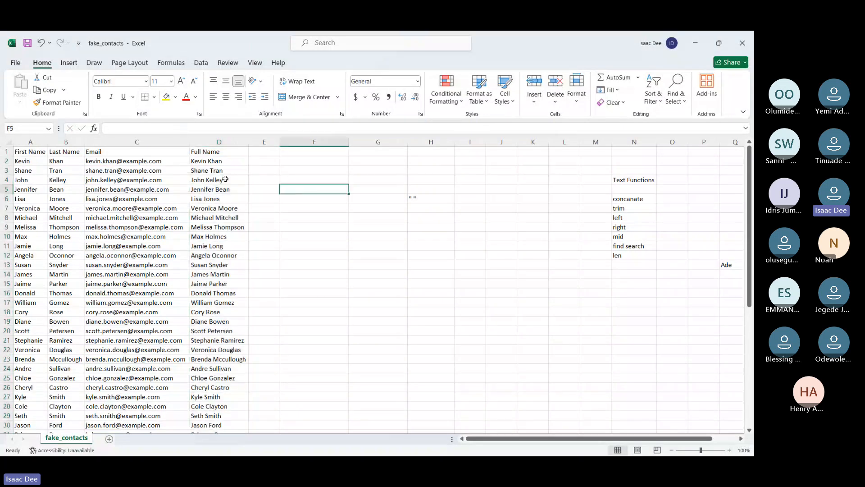
# Enter =A2&" "&B2 in E2 to join the names with the ampersand operator
pyautogui.click(209, 163)
pyautogui.click(271, 162)
pyautogui.write('=')
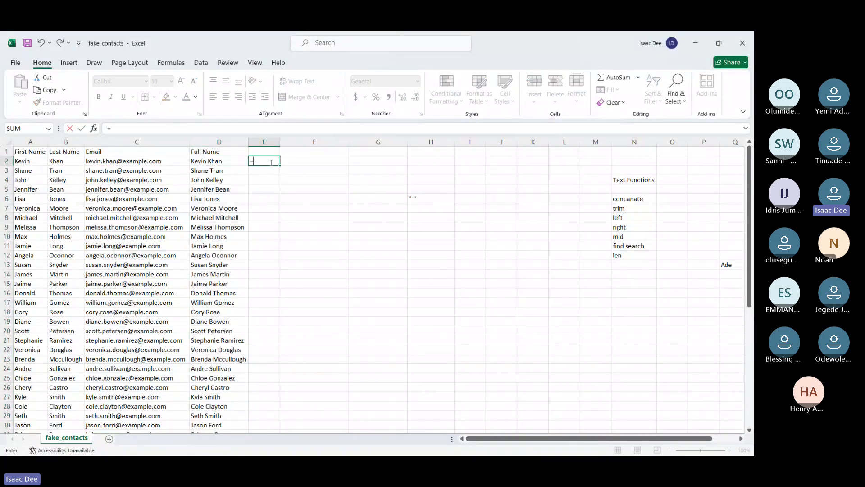
pyautogui.click(36, 164)
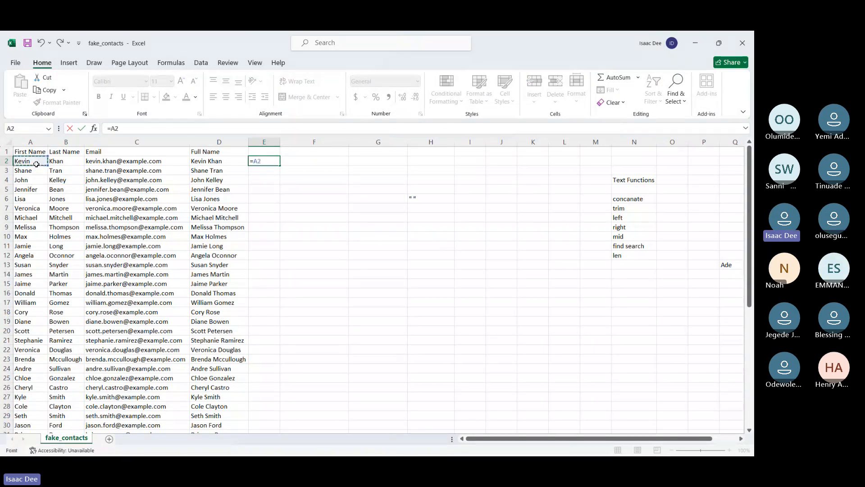
pyautogui.write('&" "&')
pyautogui.click(56, 162)
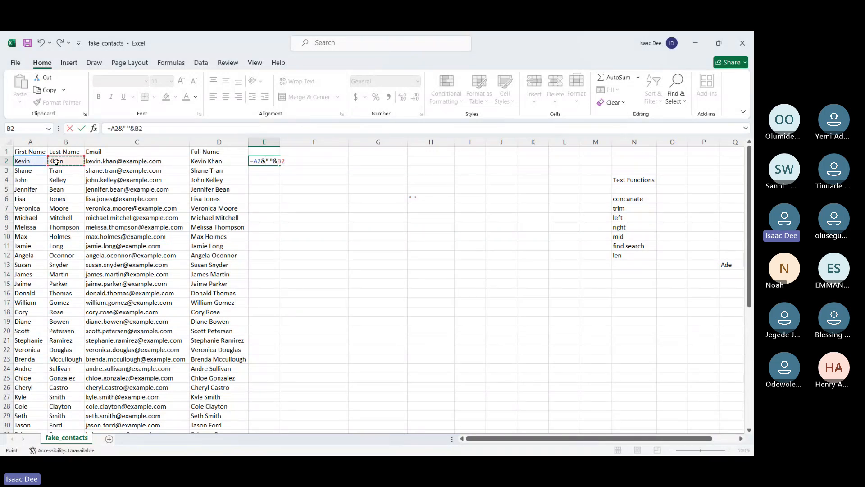
pyautogui.press('Return')
# Fill the E2 ampersand formula down to the last contact row and fit column E to its contents
pyautogui.click(270, 161)
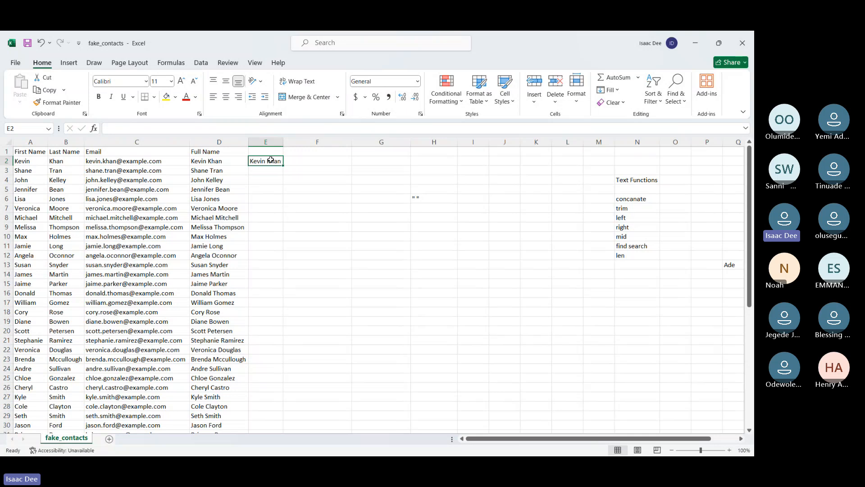
pyautogui.doubleClick(284, 166)
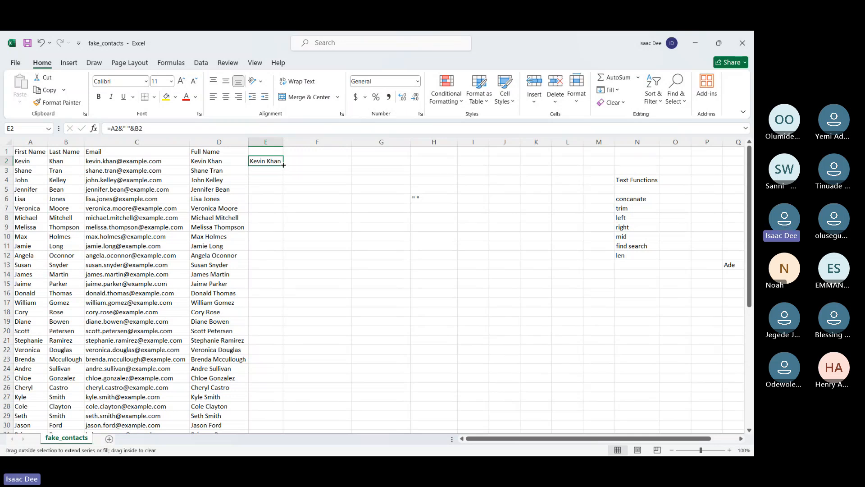
pyautogui.doubleClick(283, 166)
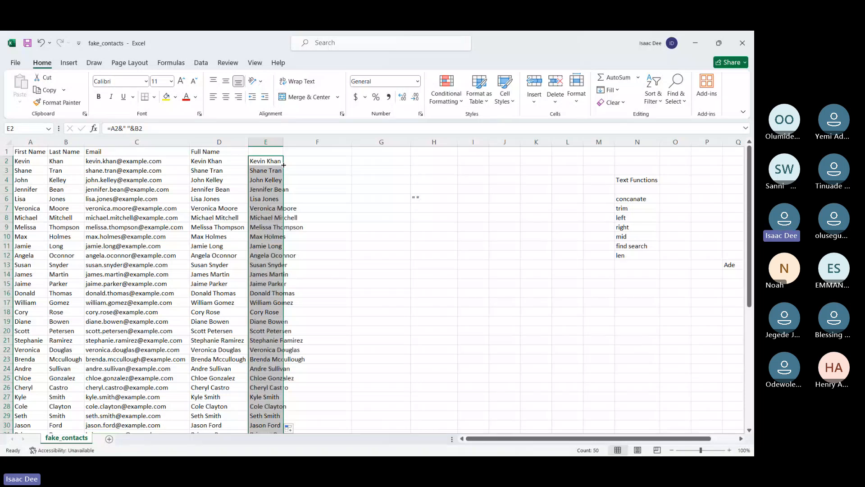
pyautogui.doubleClick(283, 142)
# Enter =LEN(E2) in F2 to count the characters of the joined name
pyautogui.click(330, 165)
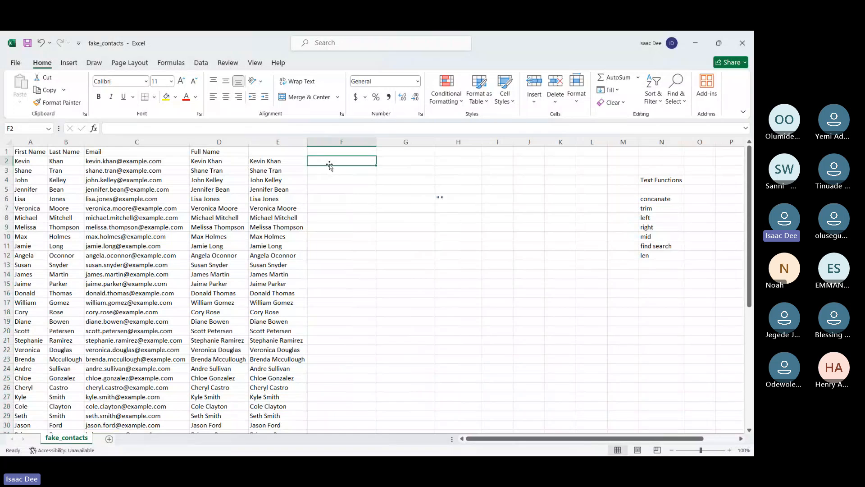
pyautogui.write('=l')
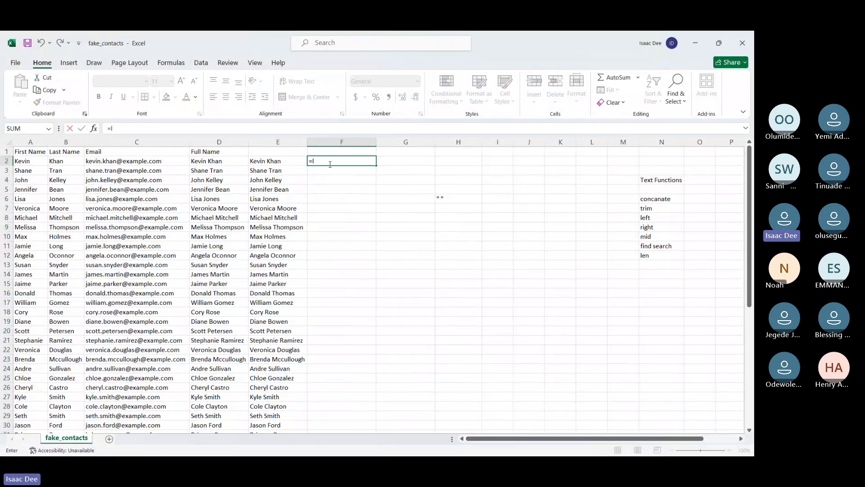
pyautogui.write('en')
pyautogui.press('Tab')
pyautogui.click(254, 161)
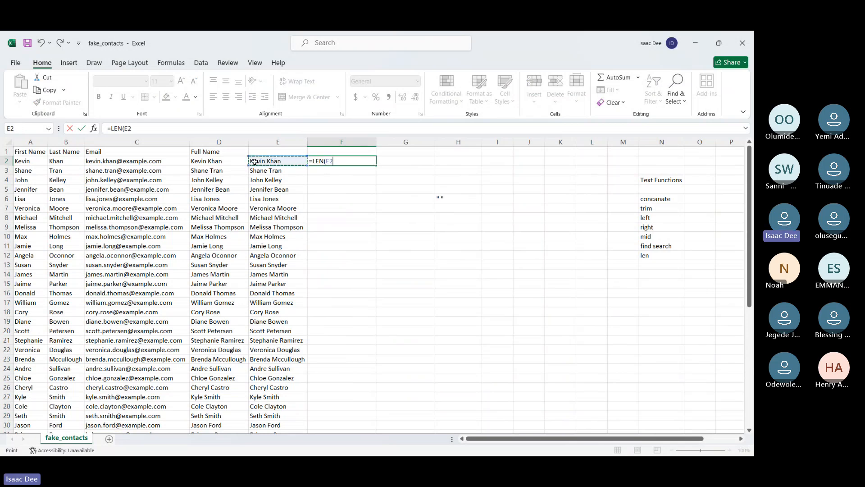
pyautogui.press('Return')
# Fill the F2 LEN formula down to the last contact row
pyautogui.click(367, 162)
pyautogui.doubleClick(377, 165)
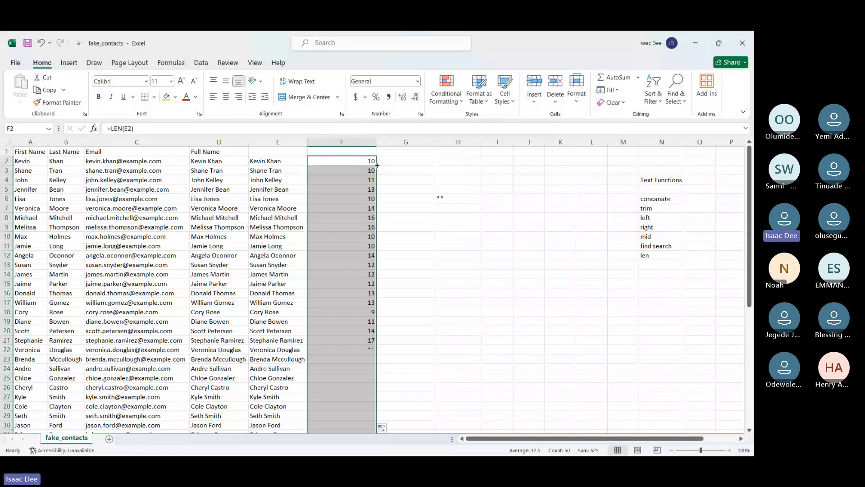
pyautogui.click(405, 177)
pyautogui.press('Right')
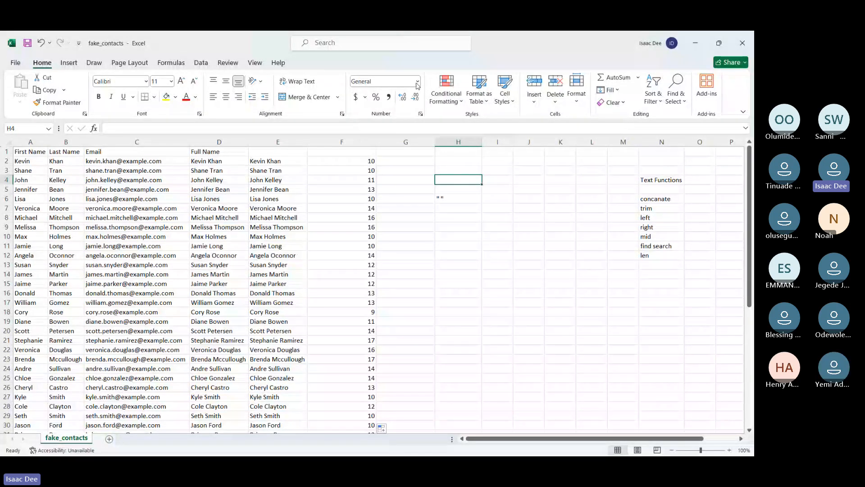
# Replace the formulas in E2:E51 with their pasted values and check E8 and E2
pyautogui.click(265, 161)
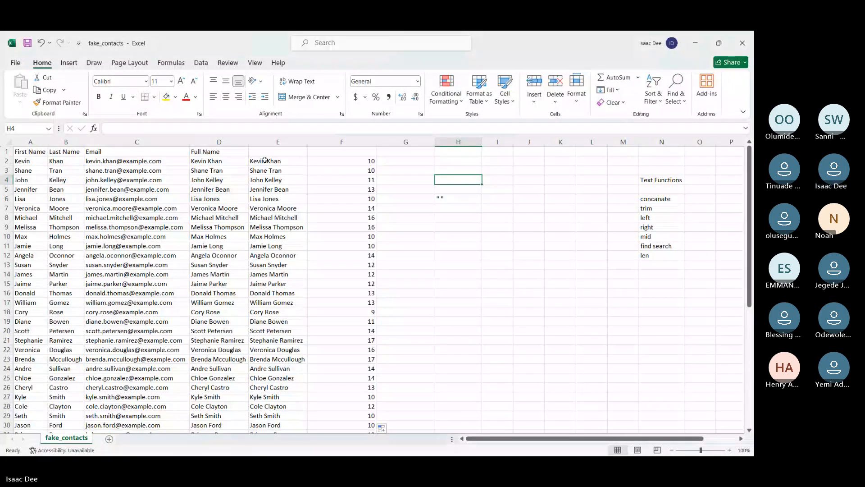
pyautogui.click(265, 161)
pyautogui.hotkey('ctrl', 'shift', 'Down')
pyautogui.hotkey('ctrl', 'c')
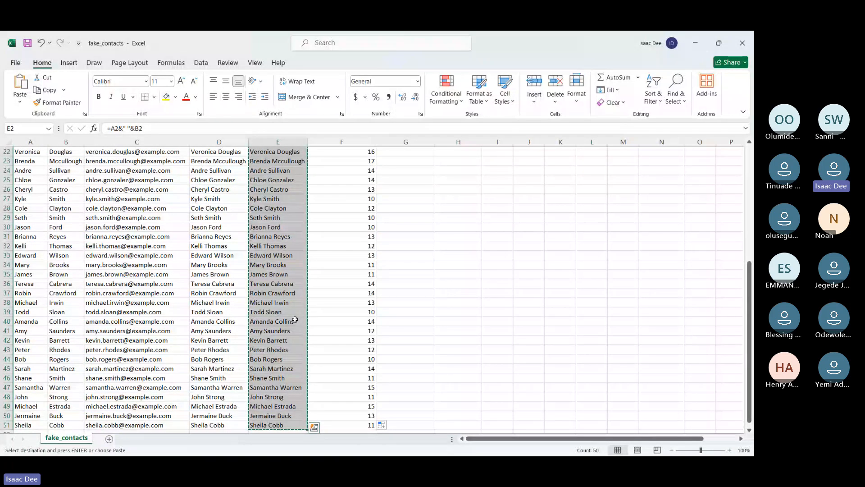
pyautogui.scroll(7, 315, 361)
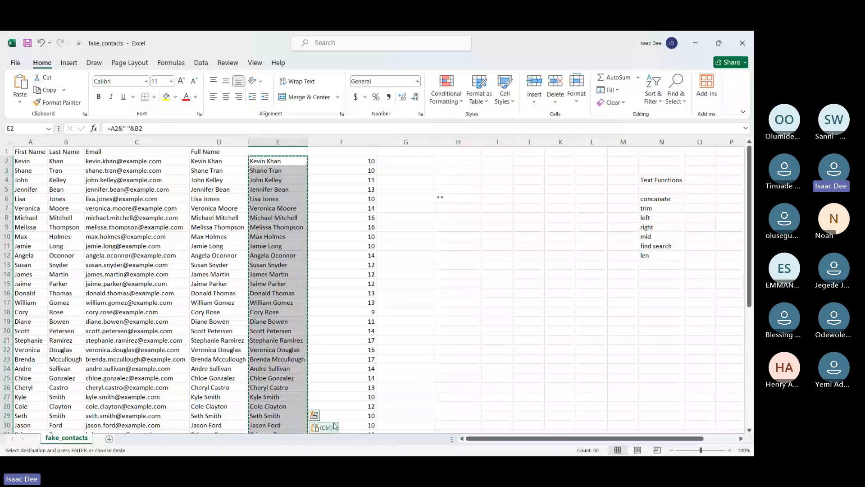
pyautogui.click(334, 425)
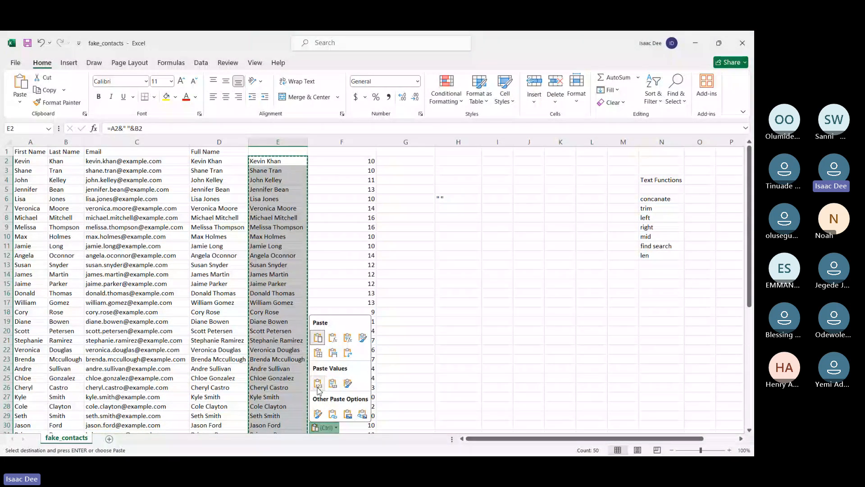
pyautogui.click(318, 383)
pyautogui.click(324, 254)
pyautogui.click(281, 218)
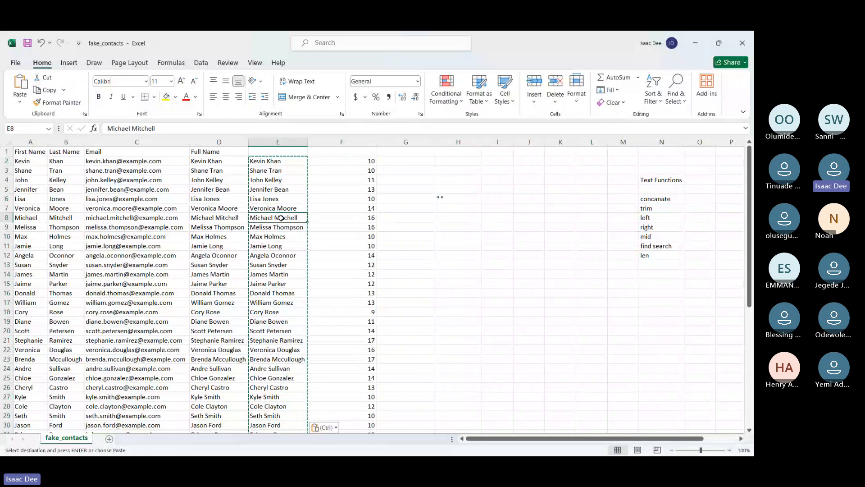
pyautogui.click(265, 161)
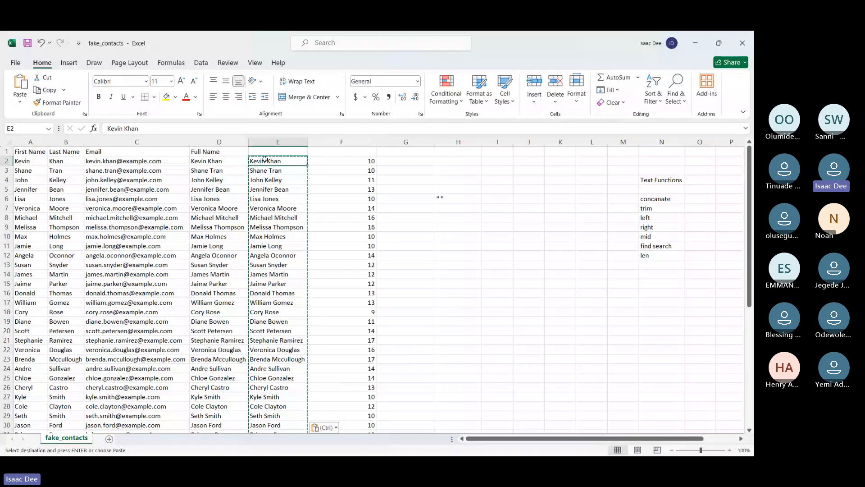
pyautogui.click(427, 176)
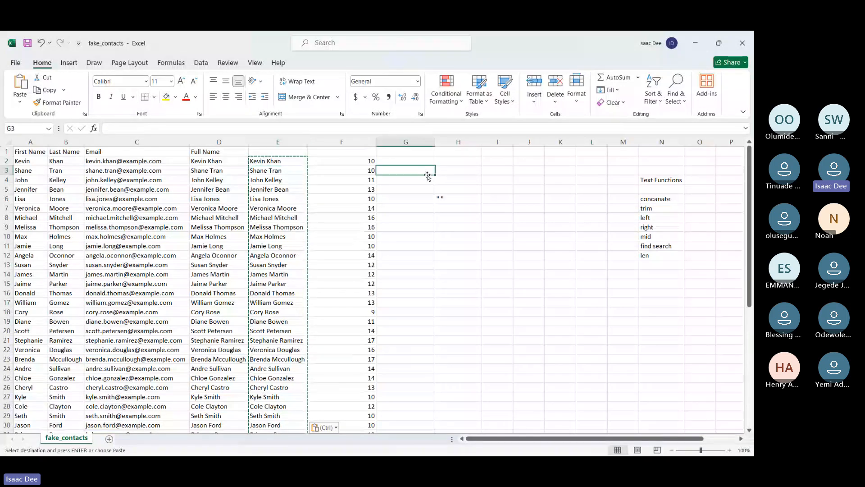
pyautogui.write('f')
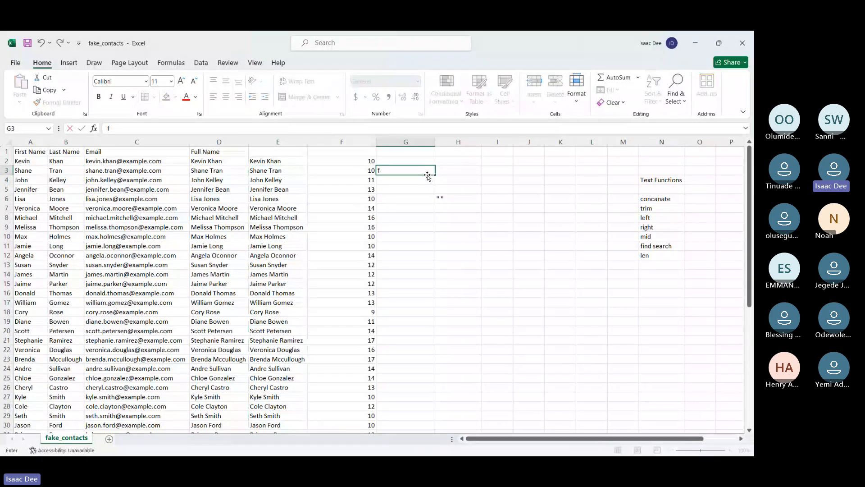
pyautogui.press('BackSpace')
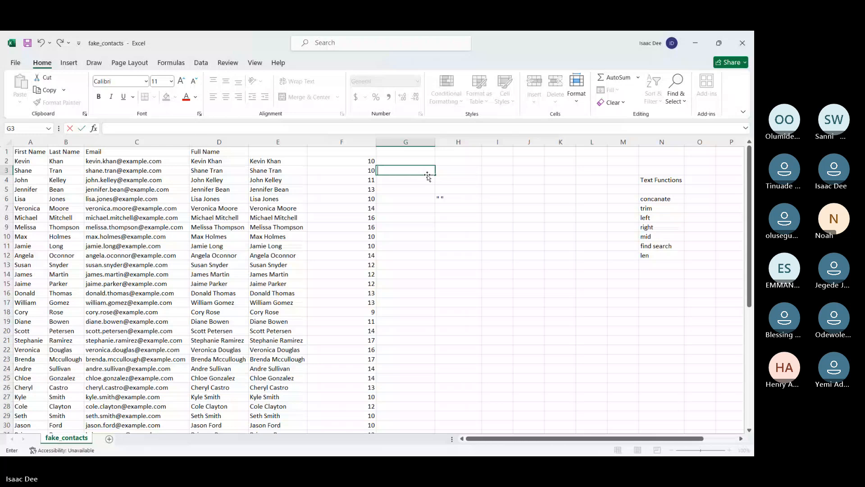
pyautogui.press('Escape')
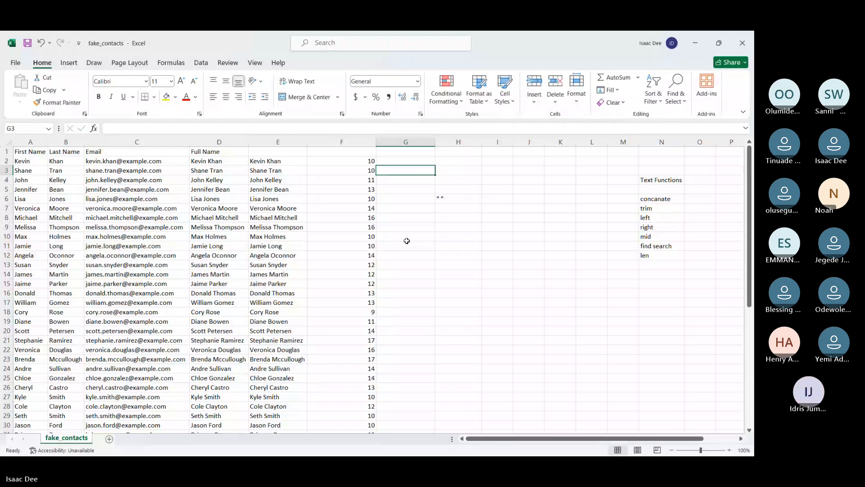
pyautogui.click(406, 242)
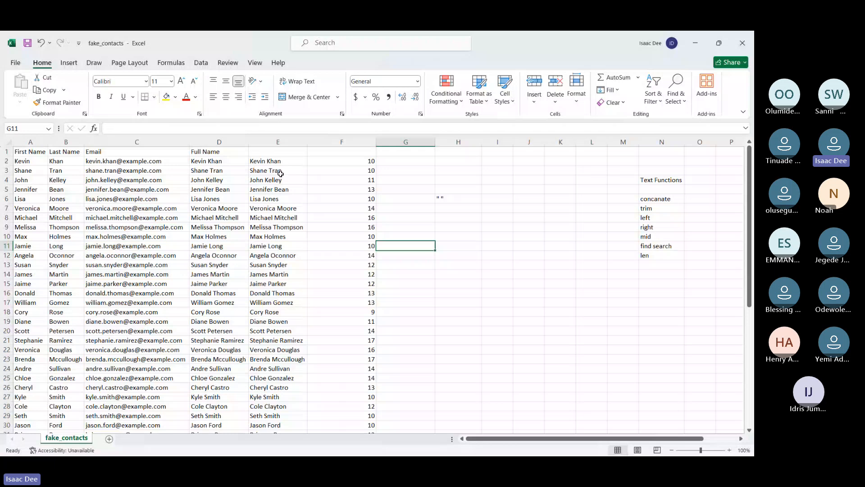
# Insert a leading space before the name in E2
pyautogui.doubleClick(252, 161)
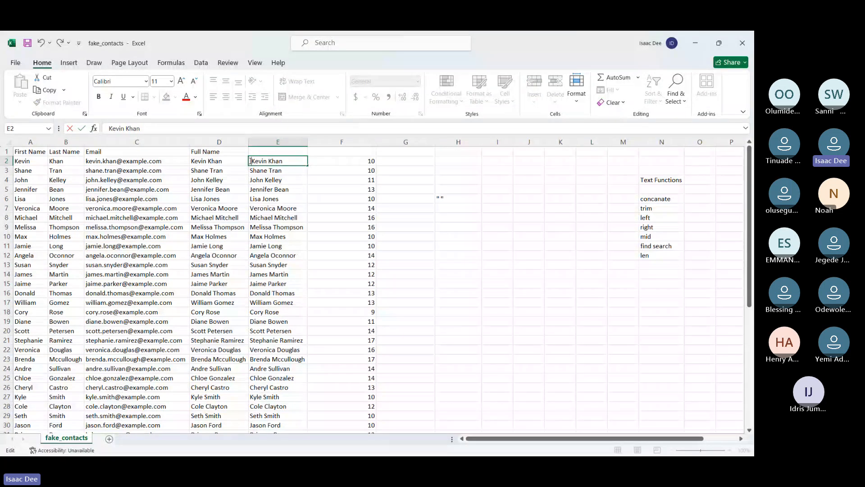
pyautogui.click(402, 103)
pyautogui.press('BackSpace')
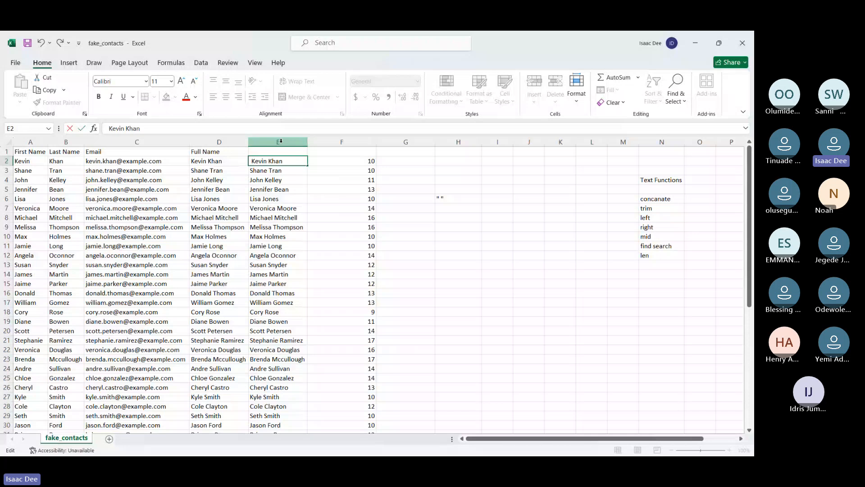
pyautogui.press('Return')
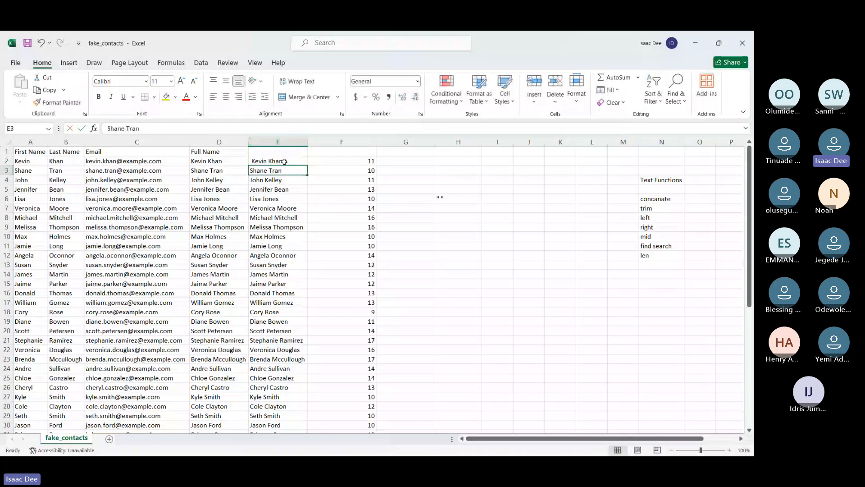
# Add a second extra space to the name in E2 for the LEN demonstration
pyautogui.click(284, 162)
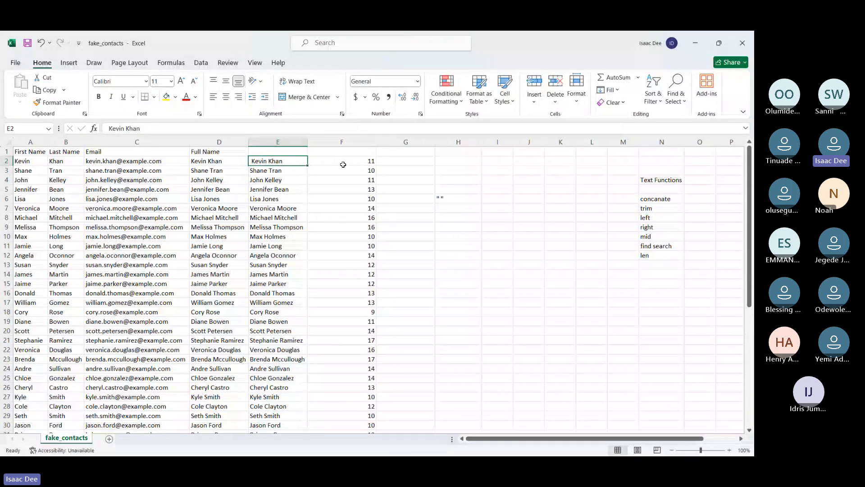
pyautogui.doubleClick(253, 161)
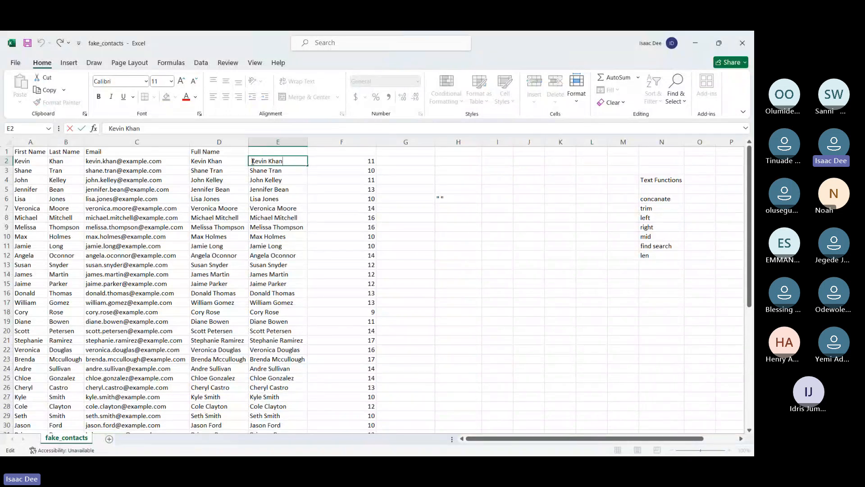
pyautogui.press('Escape')
pyautogui.press('Return')
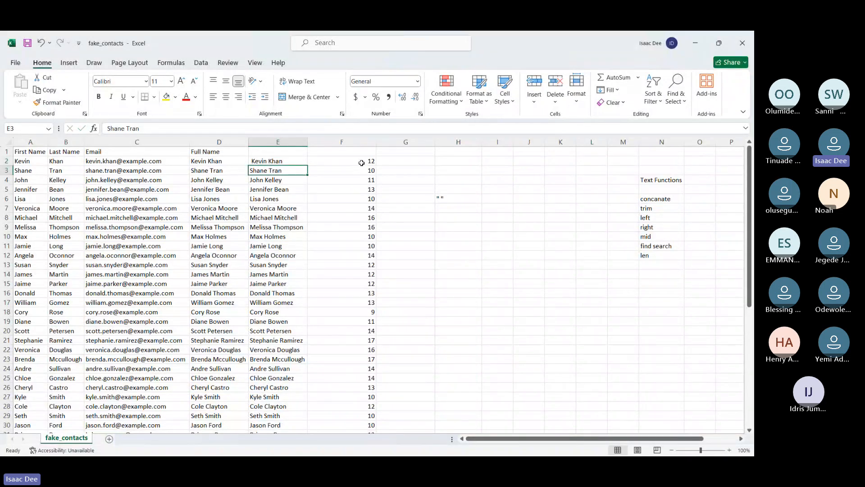
# Add several trailing spaces after the name in E2 and check its LEN formula in F2
pyautogui.click(361, 162)
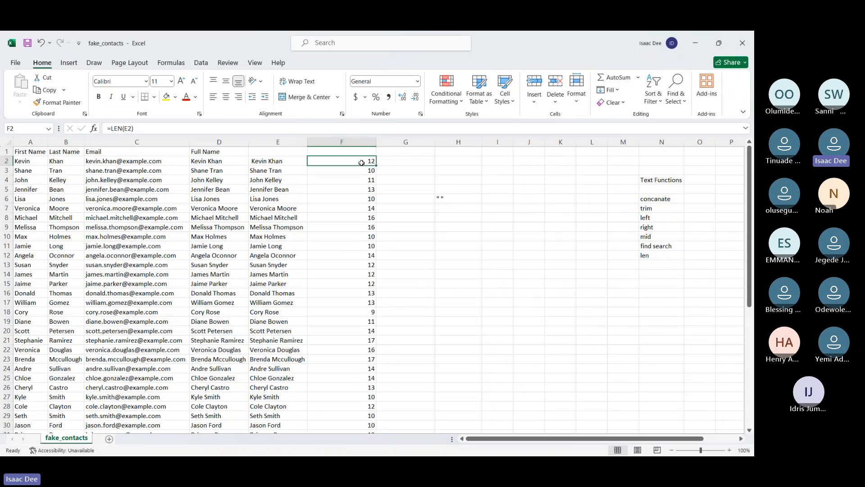
pyautogui.press('Right')
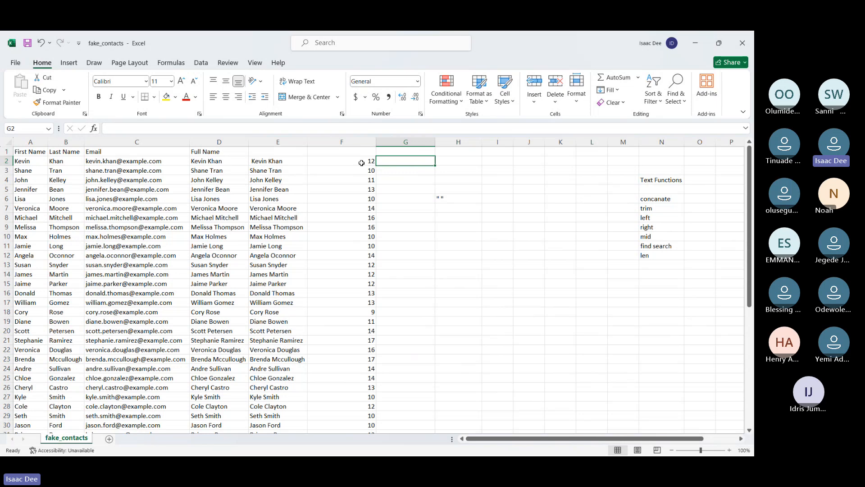
pyautogui.doubleClick(264, 161)
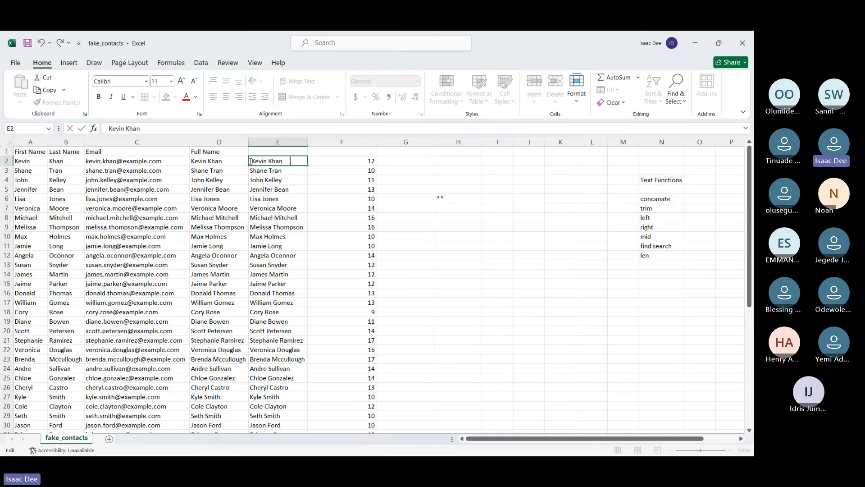
pyautogui.press('Return')
pyautogui.click(354, 162)
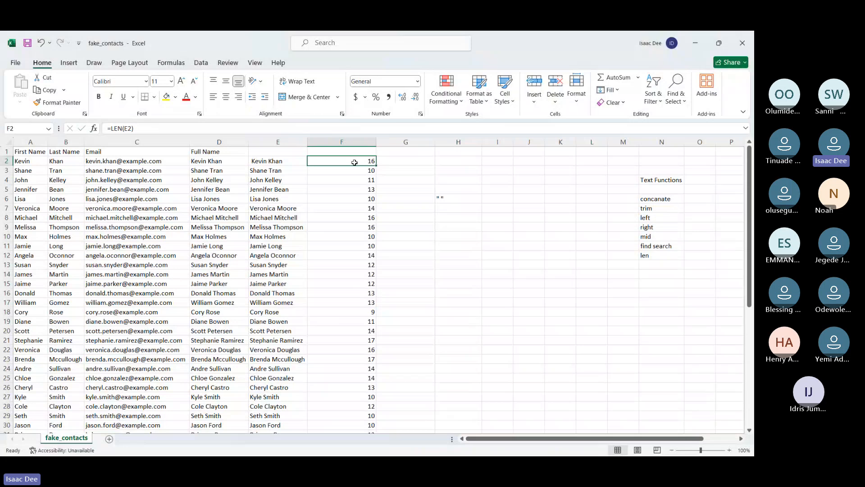
# Enter a TRIM formula in G2 that strips the extra spaces from the name in E2
pyautogui.click(407, 162)
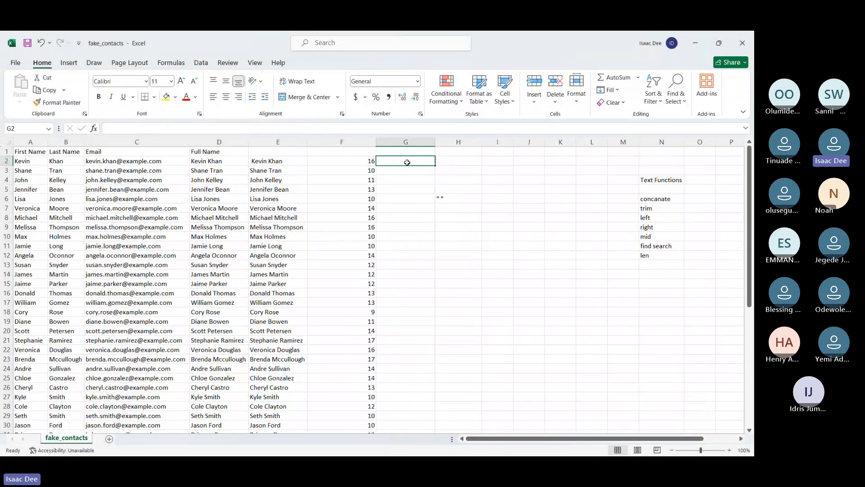
pyautogui.write('=')
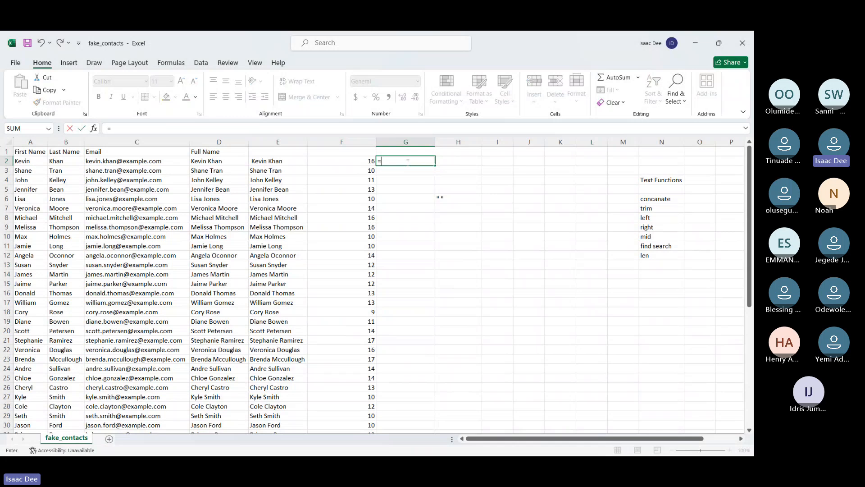
pyautogui.write('trim')
pyautogui.press('Tab')
pyautogui.click(276, 161)
pyautogui.press('Return')
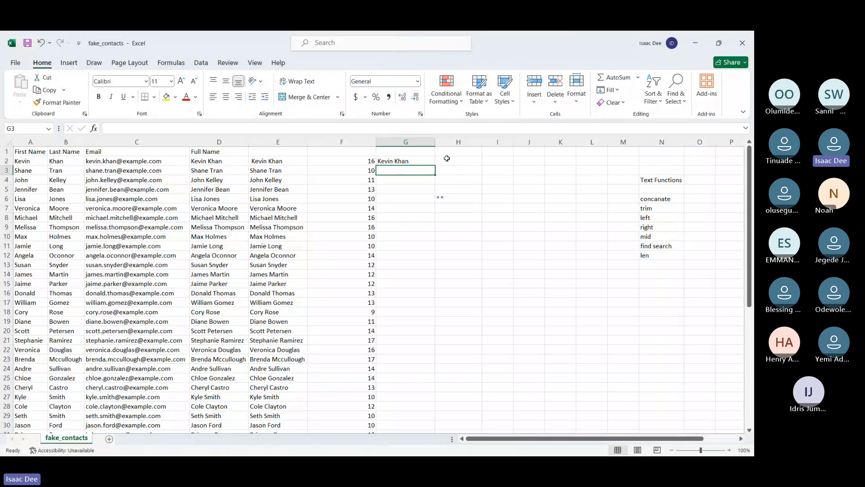
# Enter a LEN formula in H2 that counts the characters of the trimmed name in G2
pyautogui.click(447, 159)
pyautogui.write('=len')
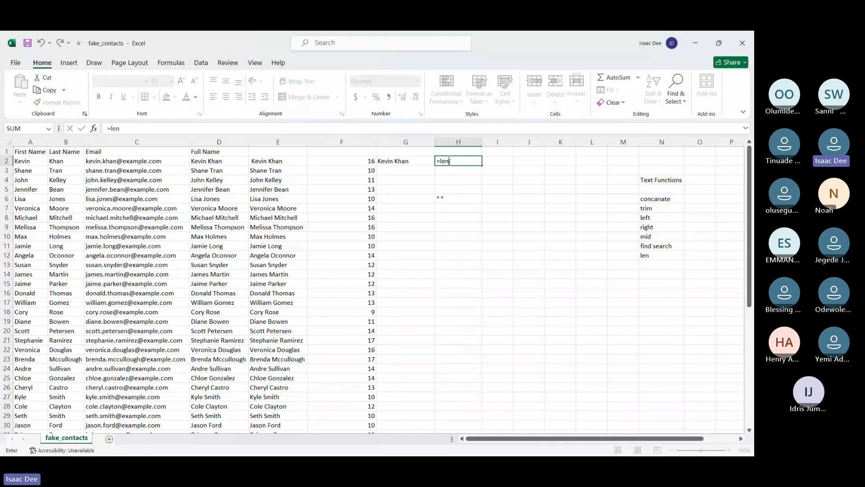
pyautogui.write('(')
pyautogui.click(403, 161)
pyautogui.press('Return')
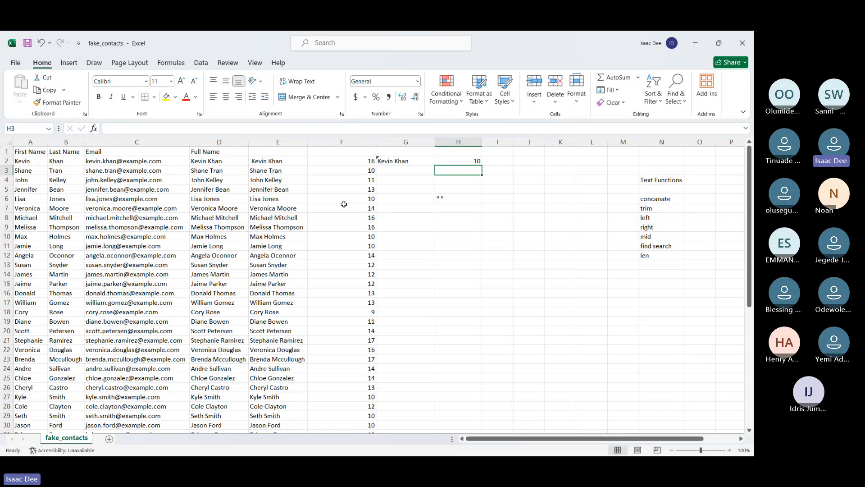
# Add trailing spaces after the name in E22 and enter a TRIM formula for it in G22
pyautogui.doubleClick(276, 350)
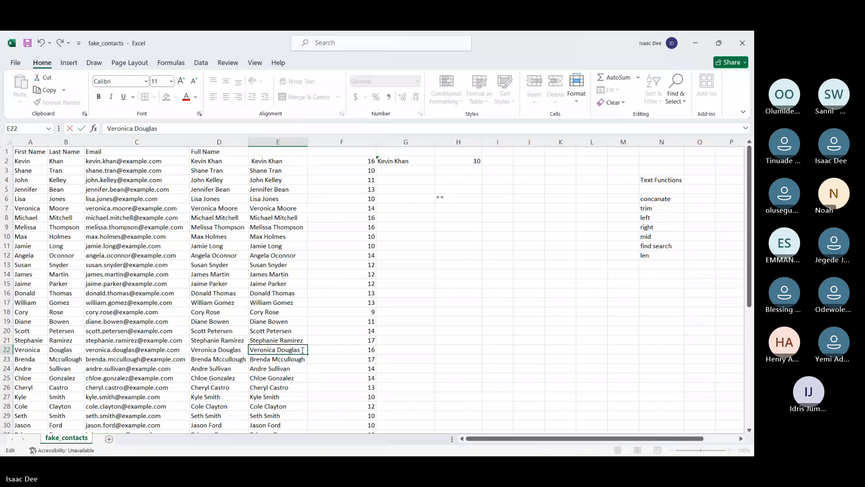
pyautogui.press('Return')
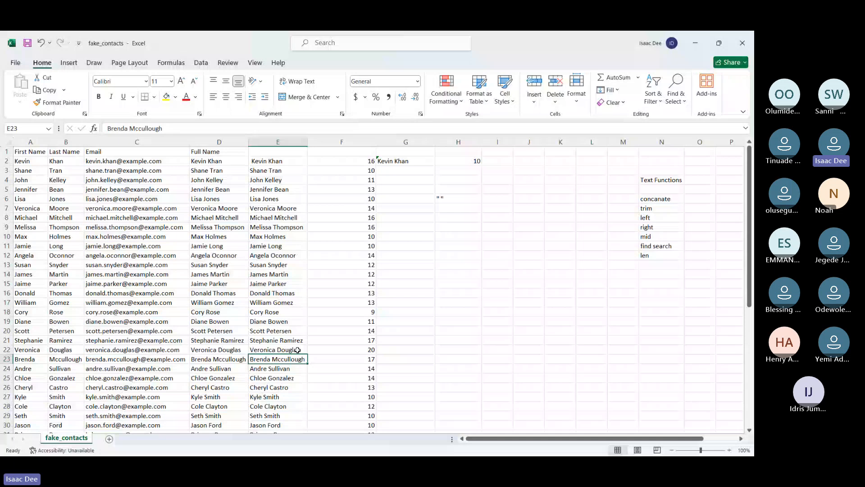
pyautogui.click(450, 350)
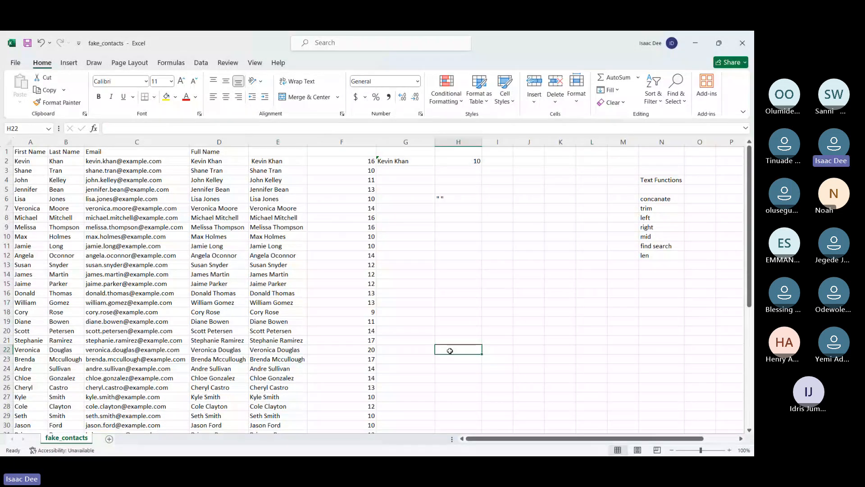
pyautogui.click(426, 351)
pyautogui.write('=TRIM(')
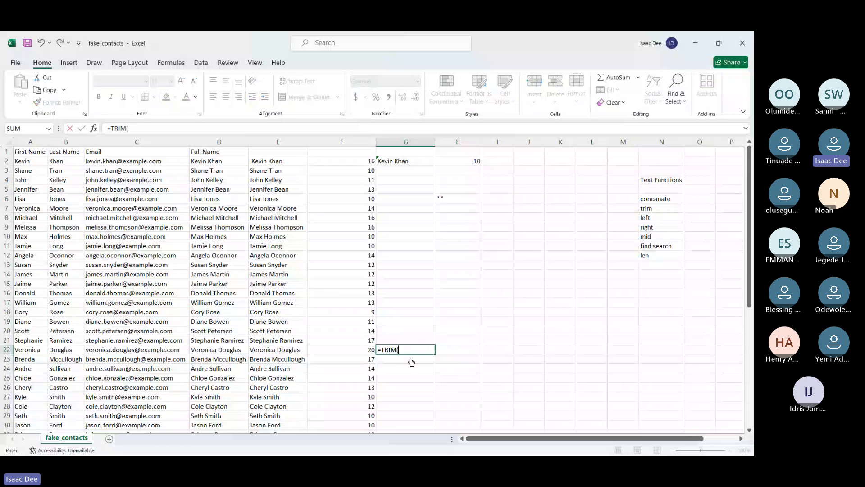
pyautogui.click(266, 350)
pyautogui.press('Tab')
# Enter a LEN formula in H22 that counts the characters of the trimmed name in G22
pyautogui.write('=')
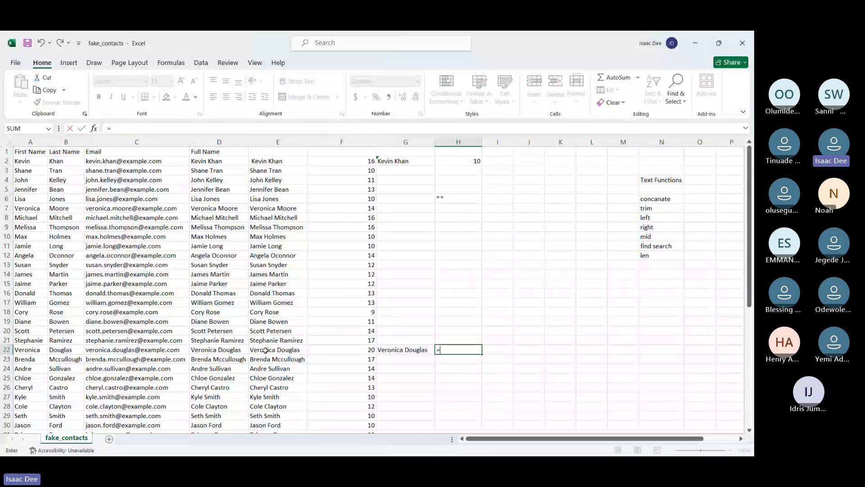
pyautogui.write('len(')
pyautogui.click(390, 350)
pyautogui.press('Return')
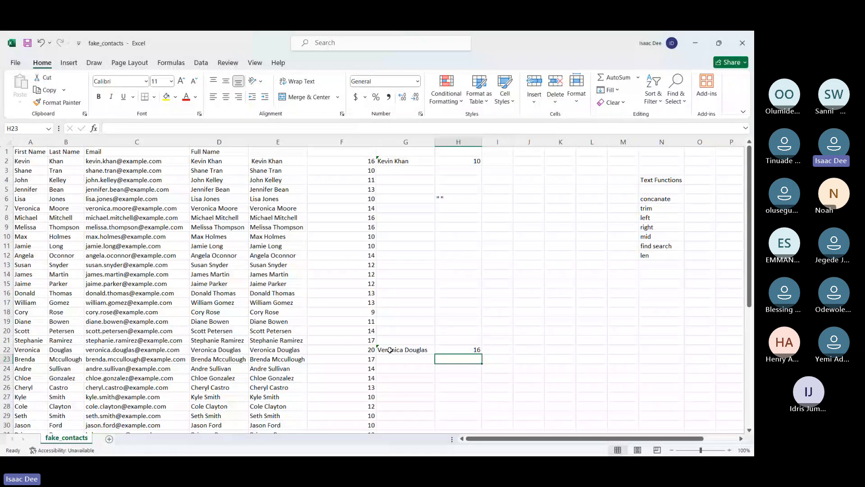
pyautogui.moveTo(390, 350); pyautogui.dragTo(397, 160)
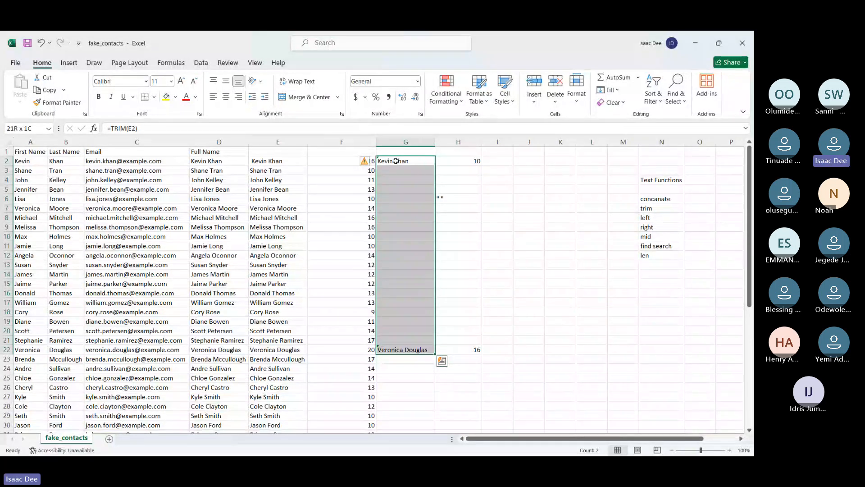
pyautogui.press('Down')
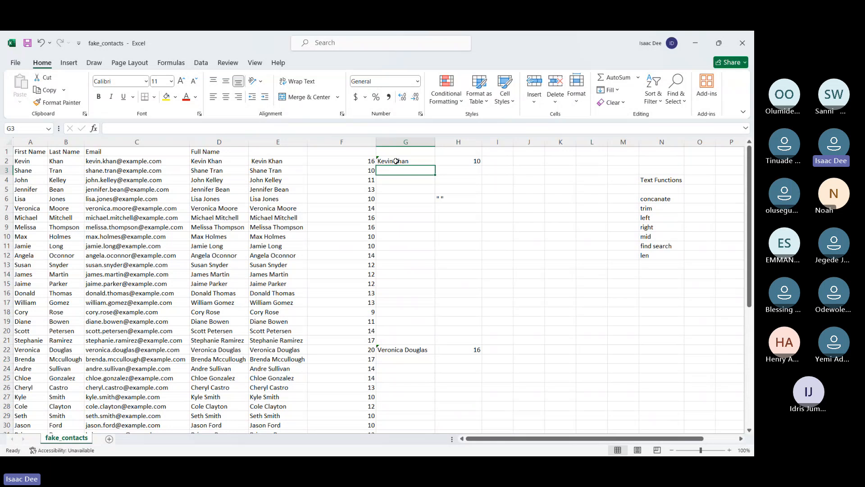
pyautogui.click(464, 50)
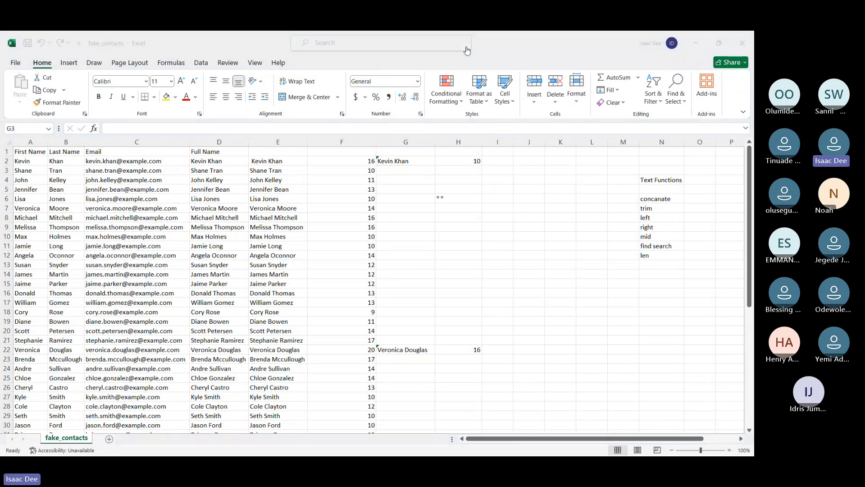
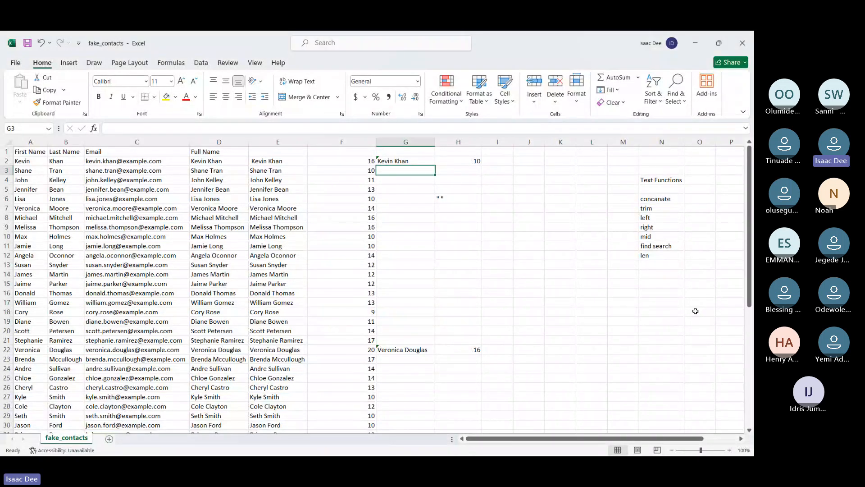
# Clear the contents of columns F to H from row 2 down
pyautogui.click(347, 159)
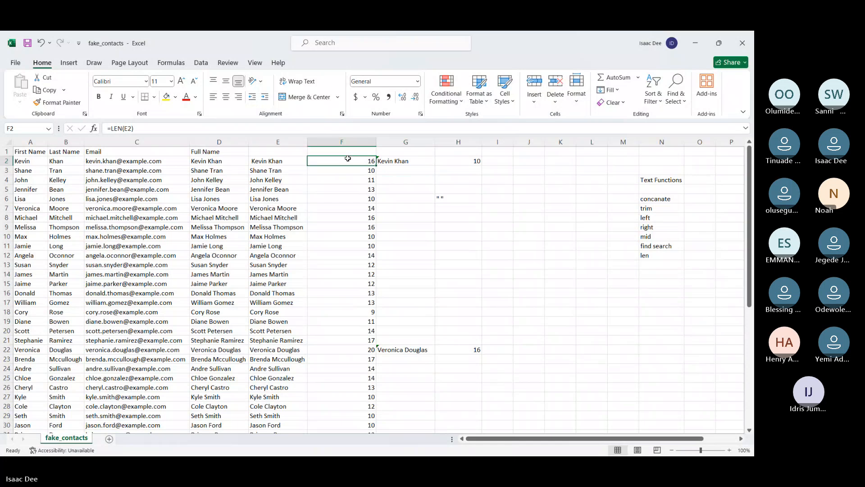
pyautogui.moveTo(347, 158); pyautogui.dragTo(482, 369)
pyautogui.press('Delete')
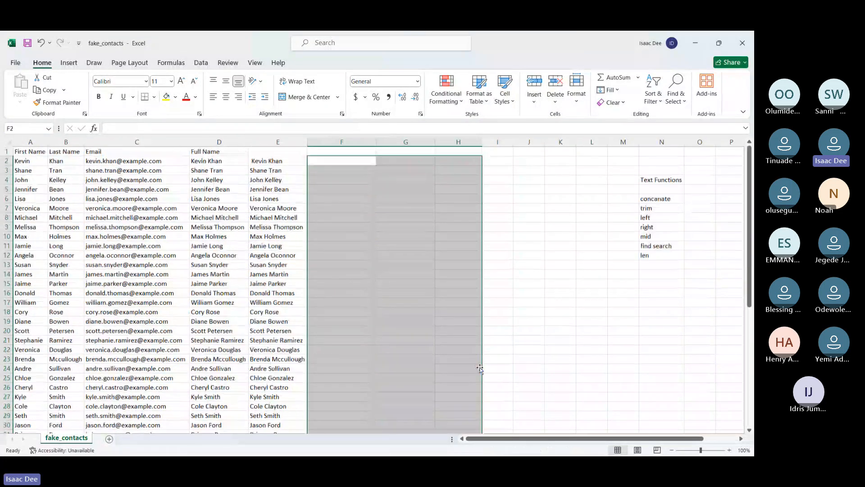
pyautogui.click(528, 305)
# Enter a LEN formula in F2 that counts the characters of the first name in A2
pyautogui.click(329, 160)
pyautogui.write('=len(')
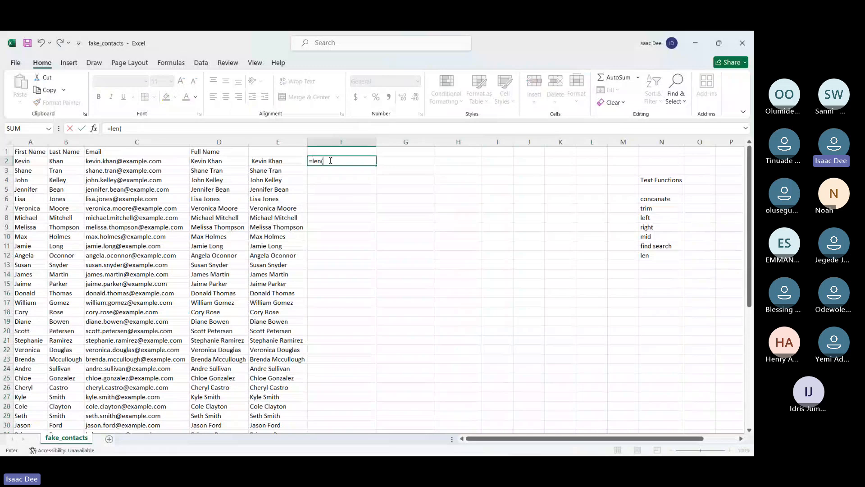
pyautogui.click(21, 160)
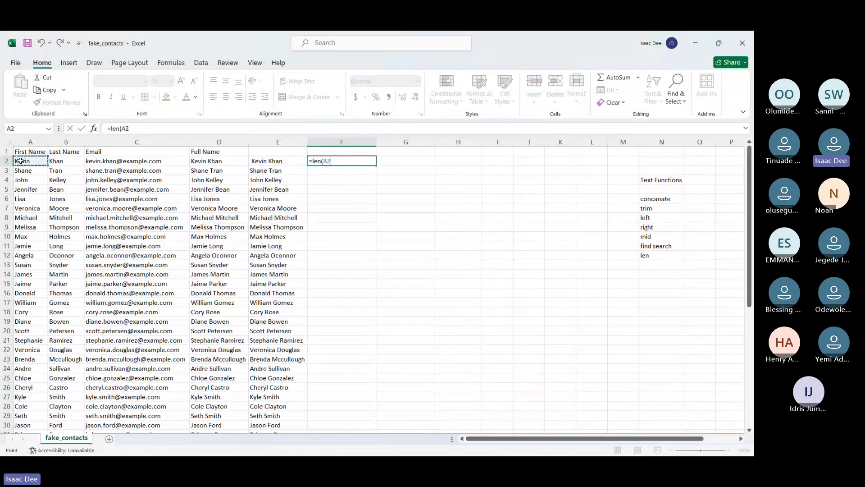
pyautogui.write(')')
pyautogui.press('Return')
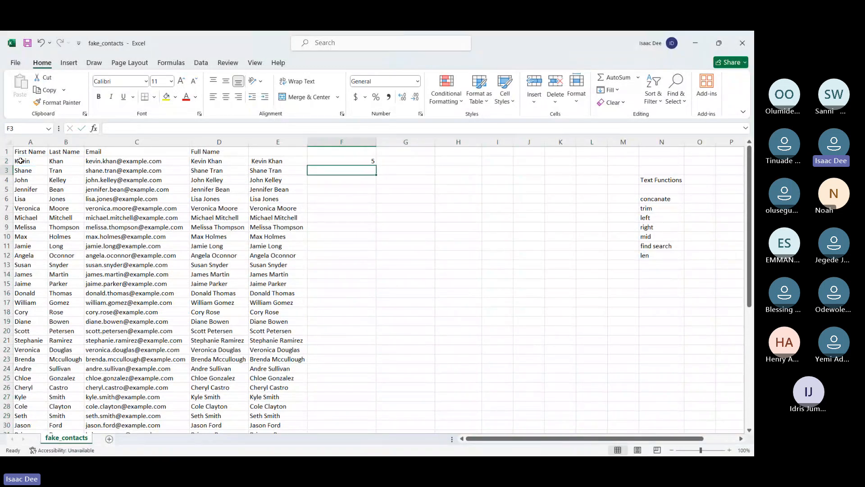
# Fill the first-name LEN formula from F2 down the column and check the formulas in the rows below
pyautogui.click(342, 160)
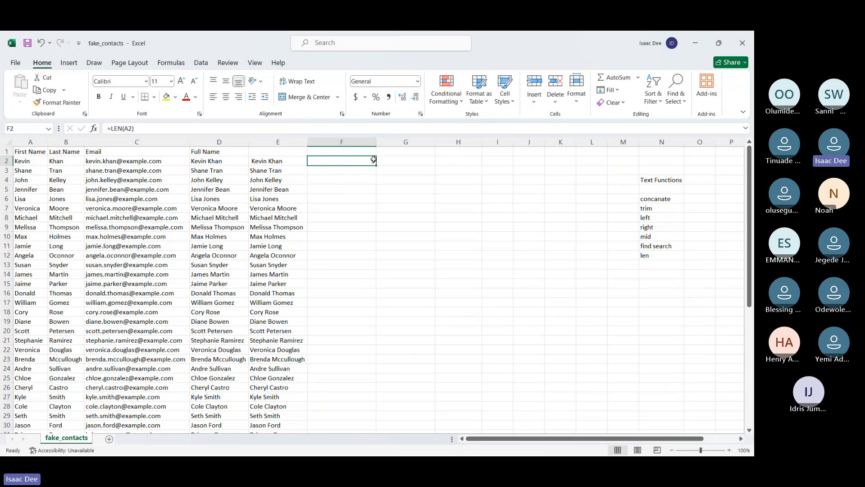
pyautogui.moveTo(373, 160); pyautogui.dragTo(378, 164)
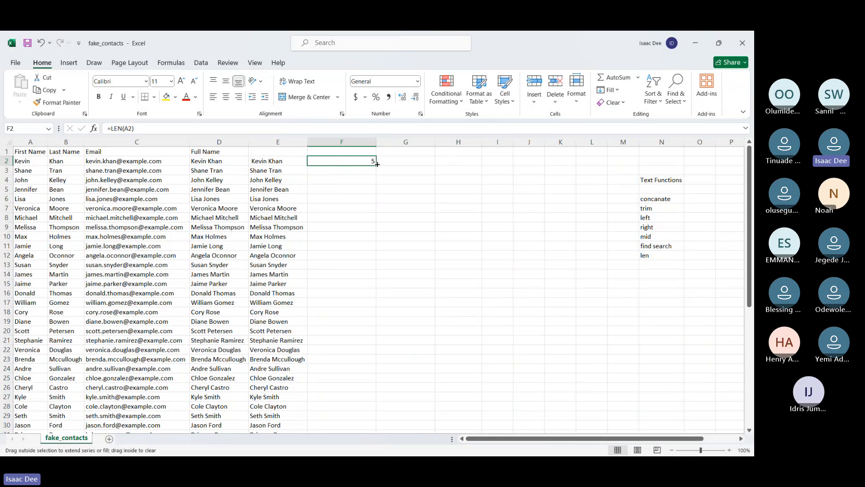
pyautogui.doubleClick(377, 164)
pyautogui.click(322, 171)
pyautogui.press('Down')
pyautogui.press('Down')
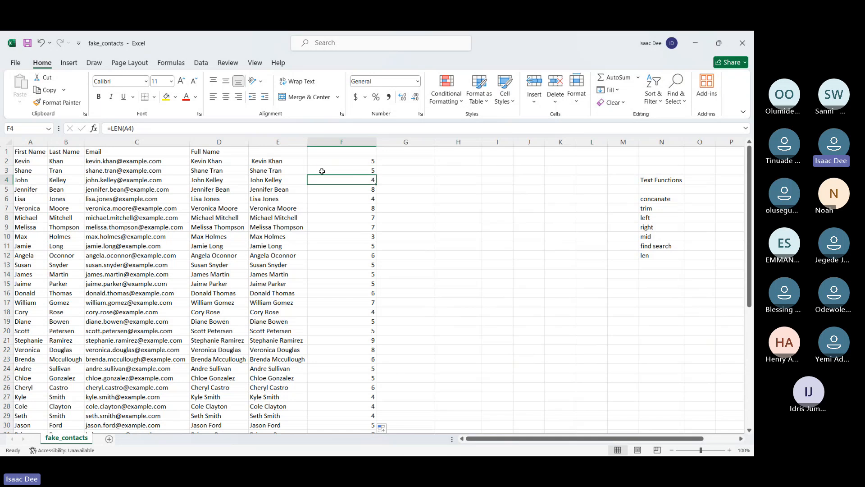
pyautogui.press('Down')
pyautogui.press('Down')
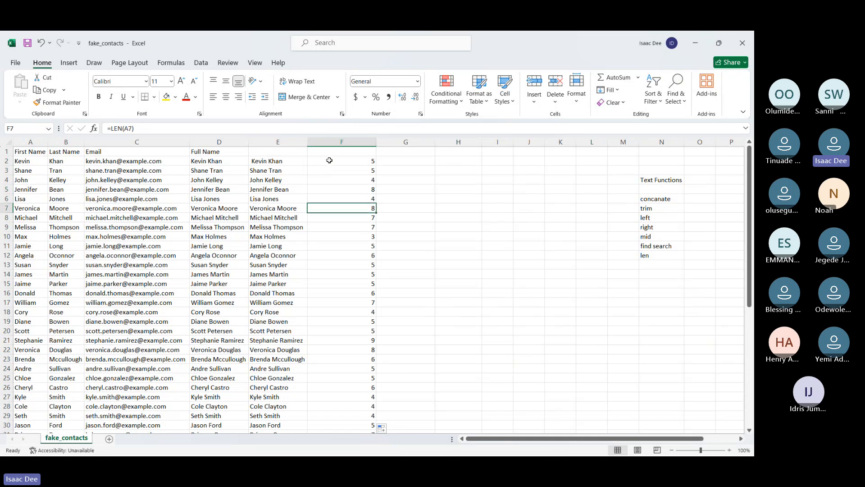
# Replace F2 with a LEN formula counting the full name in D2 and fill it down the column
pyautogui.click(330, 160)
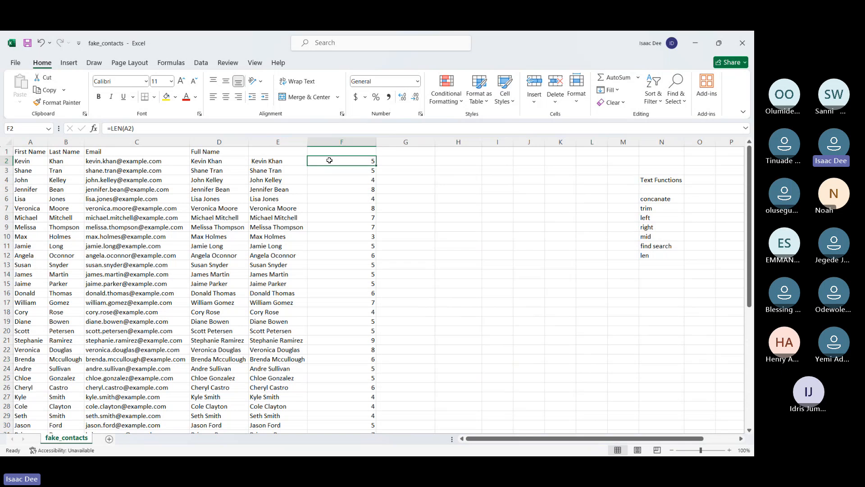
pyautogui.write('=')
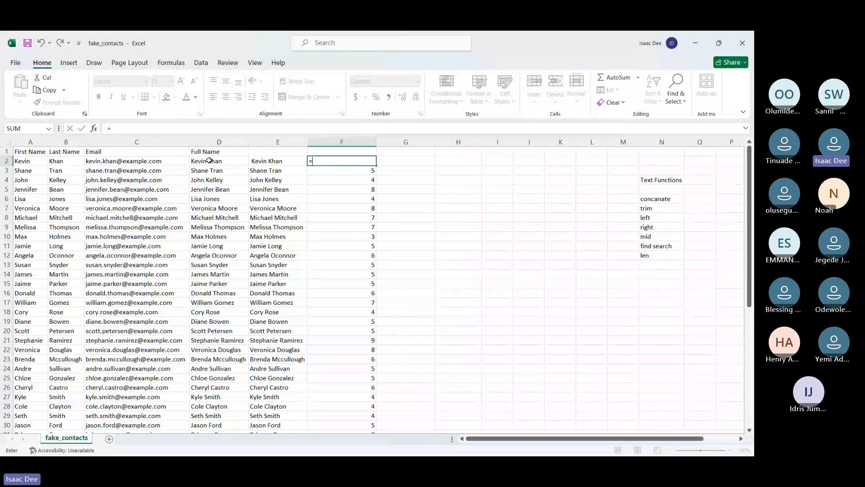
pyautogui.write('len(')
pyautogui.click(209, 163)
pyautogui.press('Return')
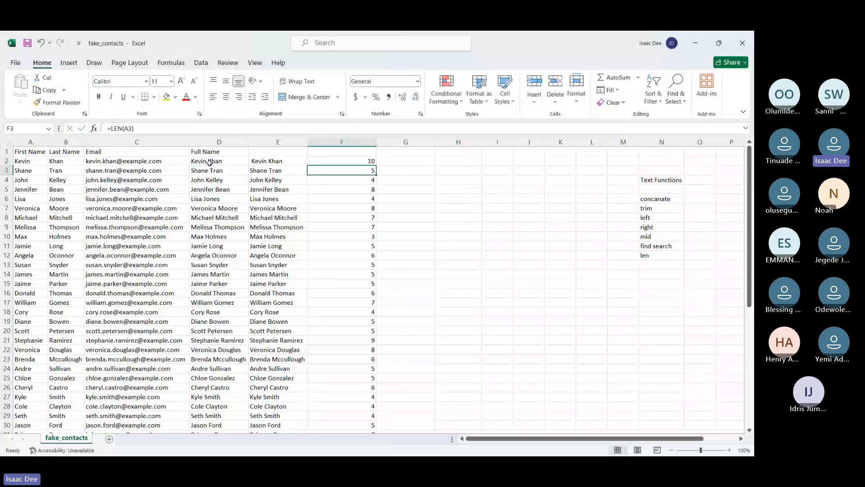
pyautogui.click(361, 161)
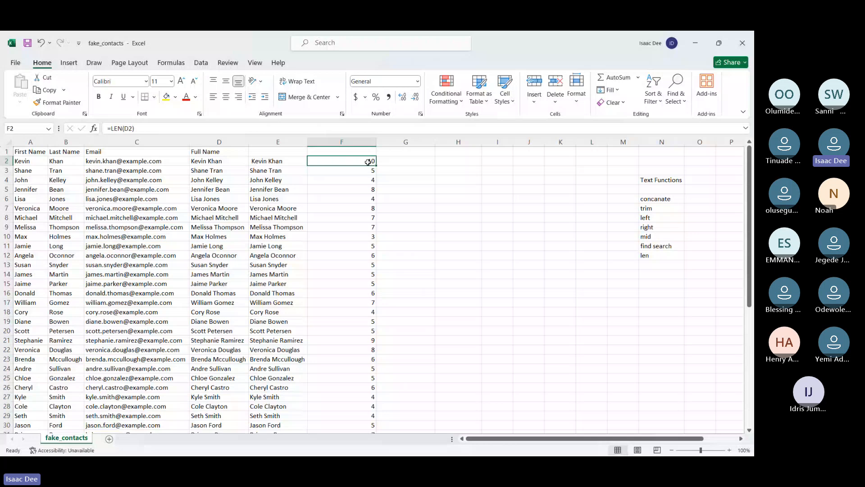
pyautogui.doubleClick(376, 165)
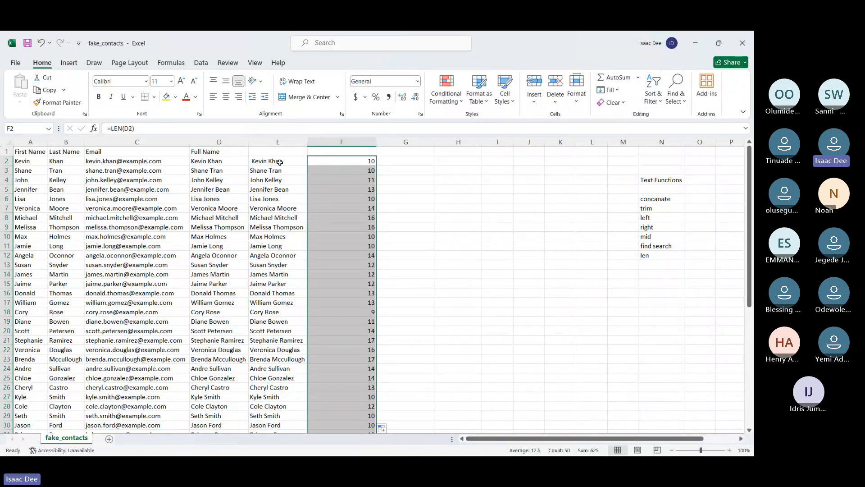
# Enter a LEN formula in G2 that counts the characters of the padded name in E2
pyautogui.click(401, 161)
pyautogui.write('=len')
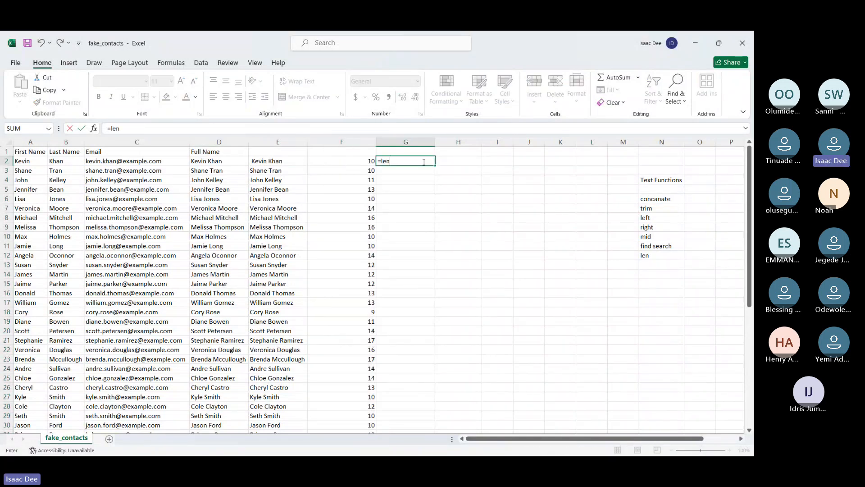
pyautogui.doubleClick(395, 169)
pyautogui.click(282, 162)
pyautogui.press('Return')
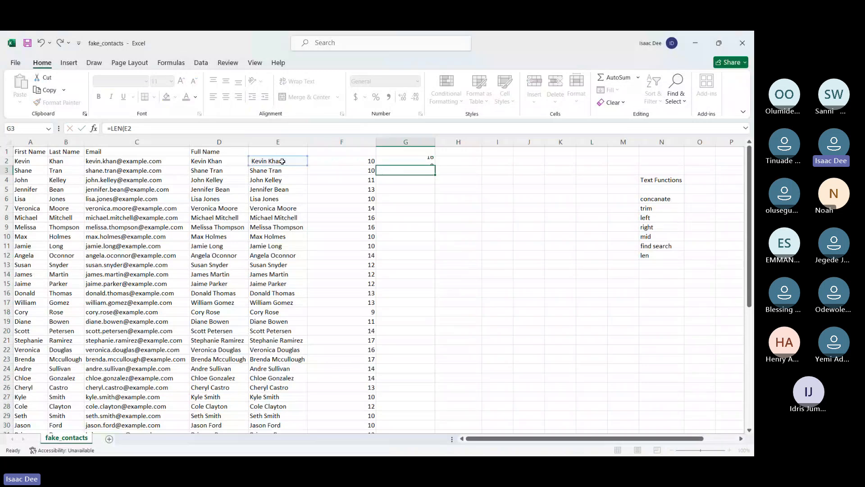
pyautogui.click(422, 161)
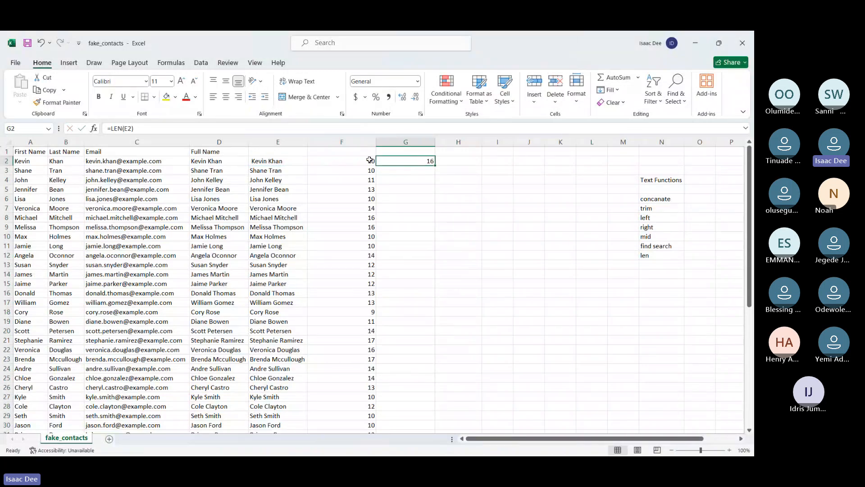
# Insert an extra space between the first and last name in E2
pyautogui.doubleClick(252, 161)
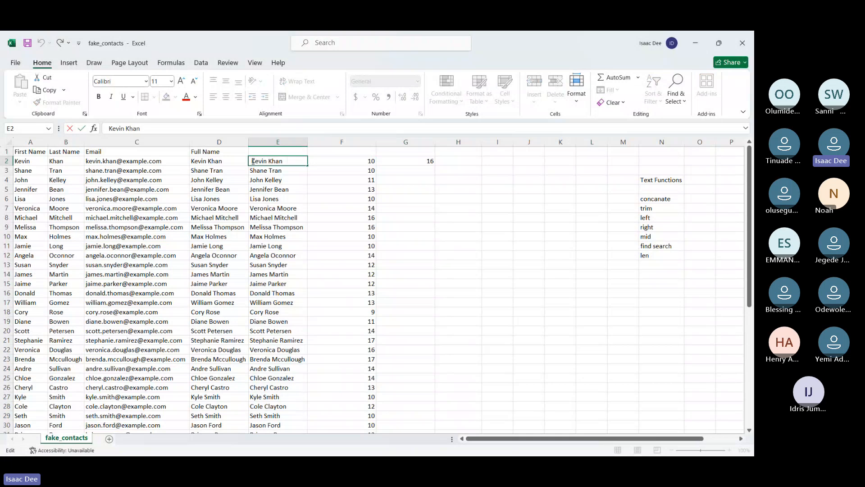
pyautogui.press('Return')
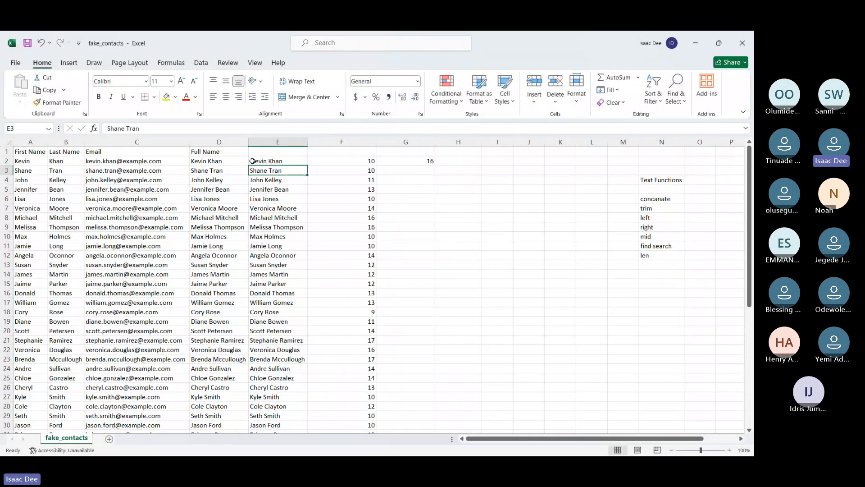
pyautogui.click(421, 161)
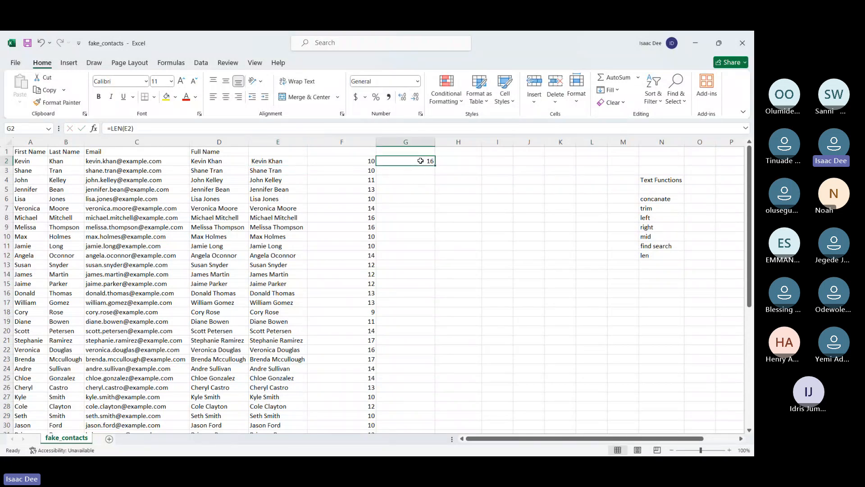
pyautogui.press('Right')
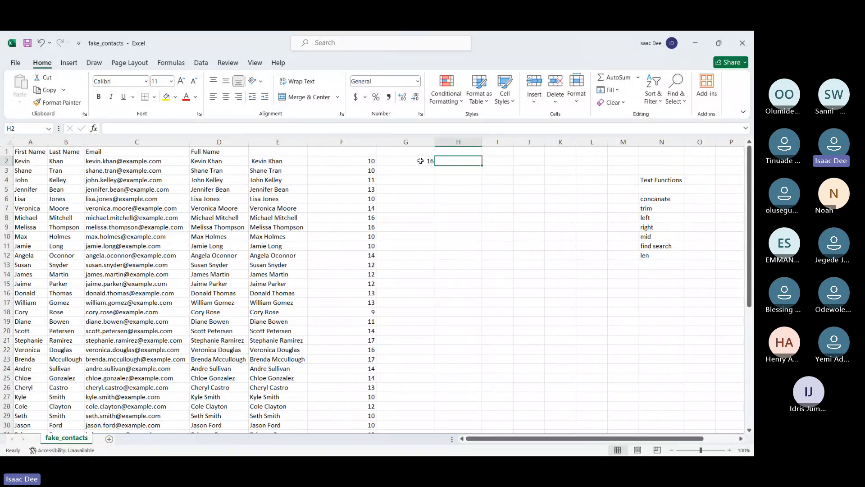
pyautogui.doubleClick(267, 160)
pyautogui.press('Return')
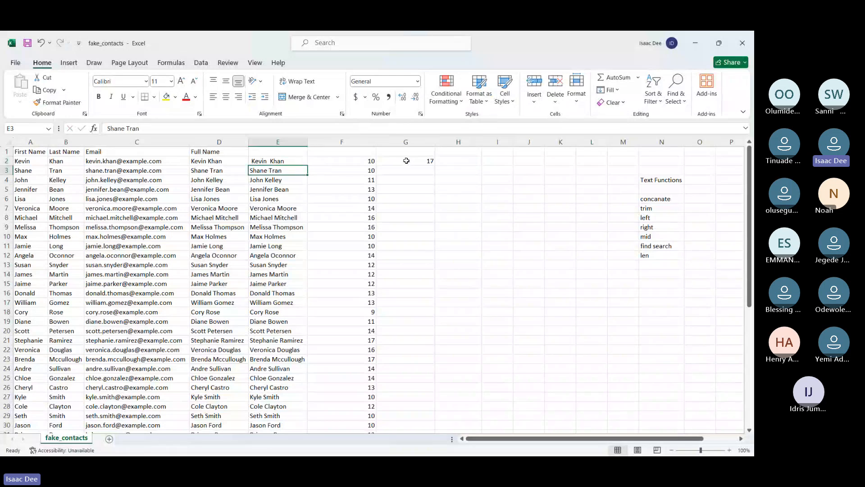
pyautogui.click(467, 162)
pyautogui.write('=')
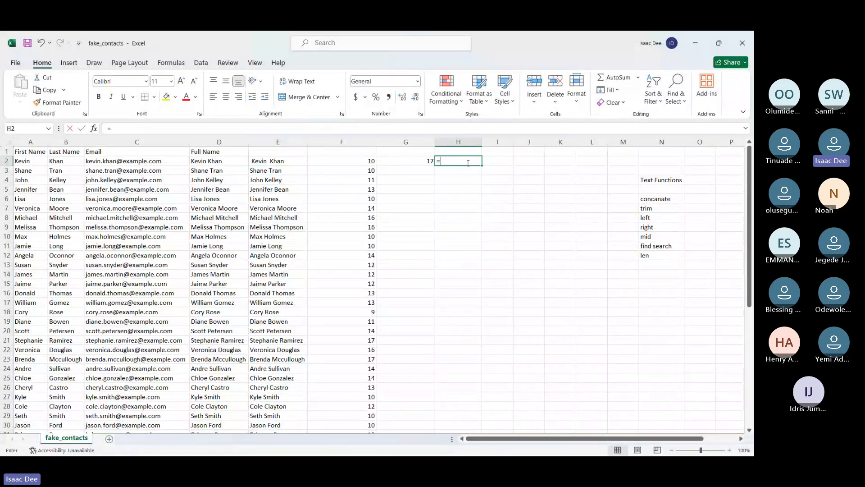
pyautogui.write('trim')
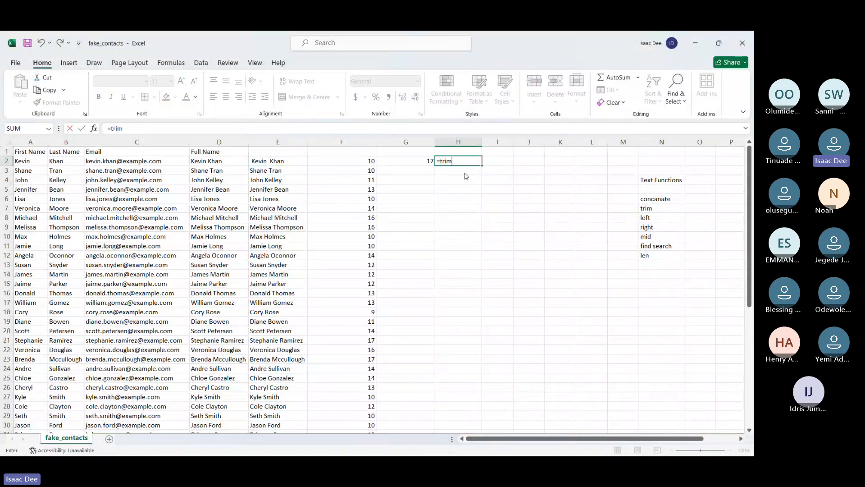
pyautogui.press('Tab')
pyautogui.press('BackSpace')
pyautogui.press('BackSpace')
pyautogui.press('BackSpace')
pyautogui.write('im')
pyautogui.press('BackSpace')
pyautogui.press('BackSpace')
pyautogui.press('BackSpace')
pyautogui.press('BackSpace')
pyautogui.press('BackSpace')
pyautogui.press('Return')
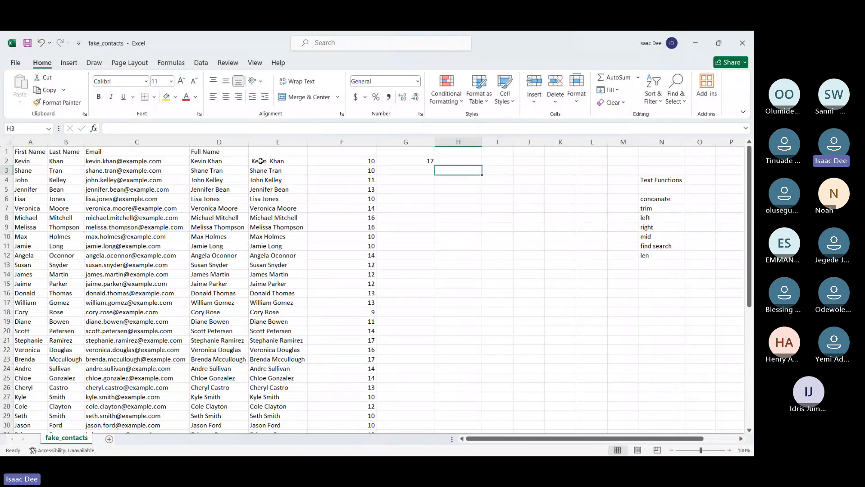
pyautogui.click(261, 160)
pyautogui.doubleClick(268, 161)
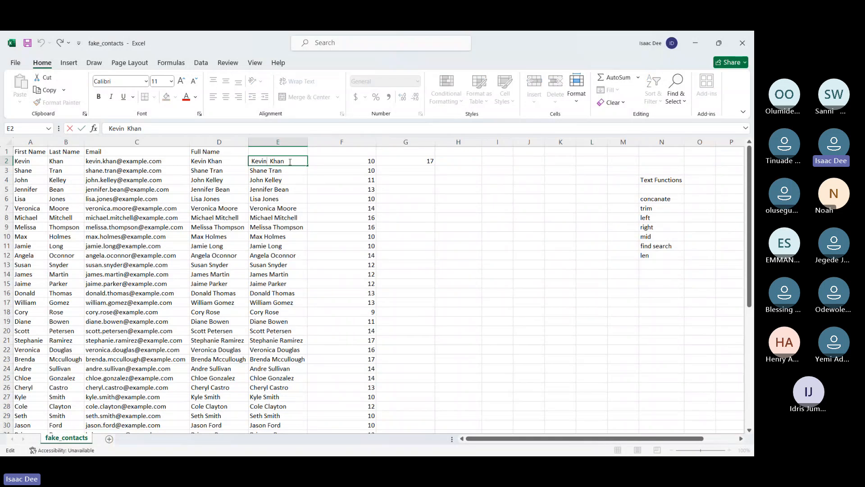
pyautogui.press('Return')
pyautogui.click(289, 162)
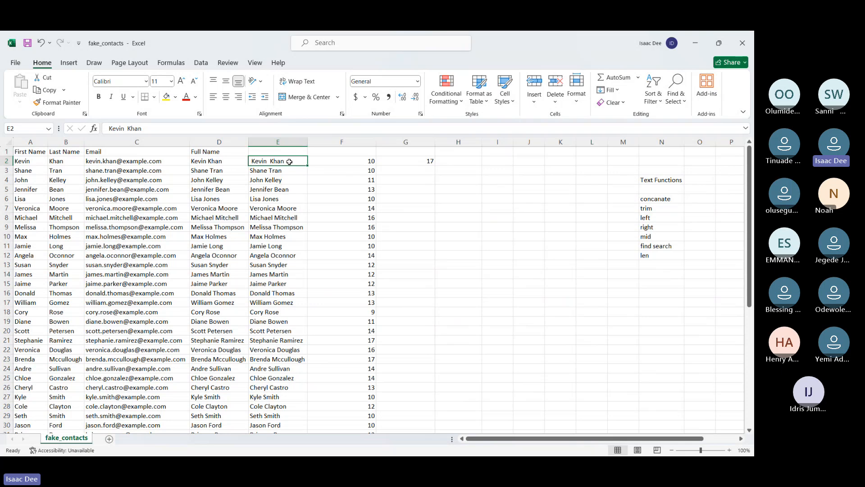
# Enter a TRIM formula in H2 that strips the extra spaces from the name in E2
pyautogui.click(464, 160)
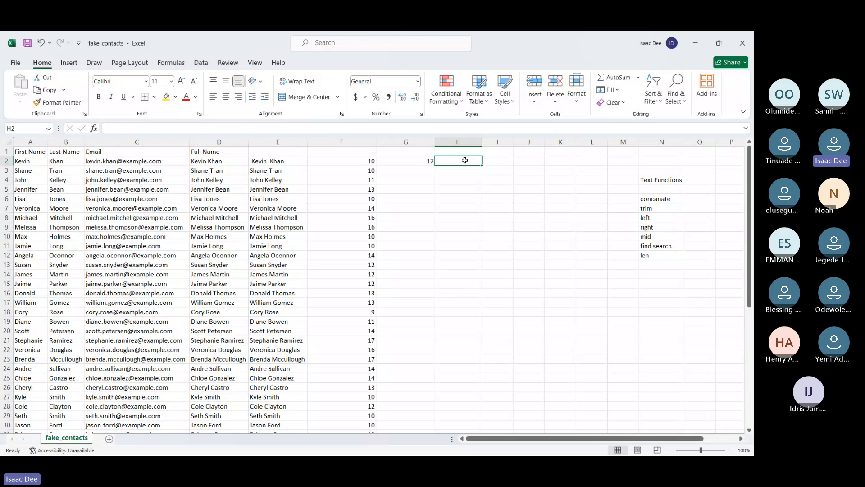
pyautogui.write('=trim')
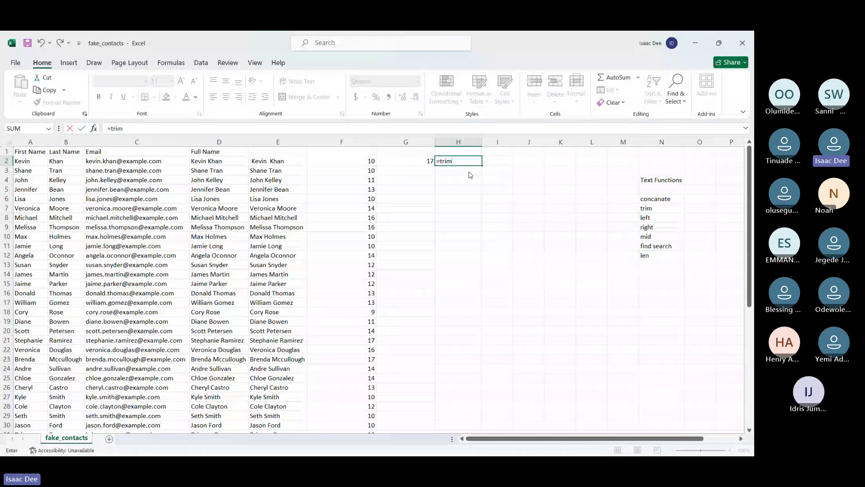
pyautogui.press('Tab')
pyautogui.click(287, 162)
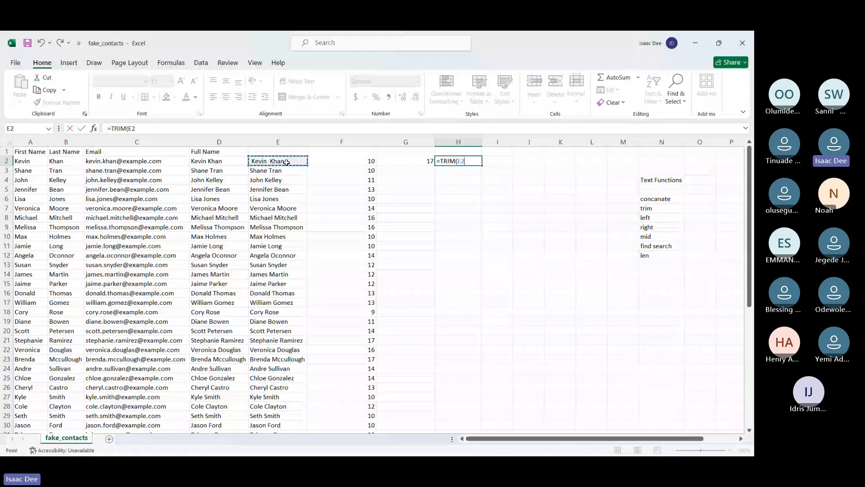
pyautogui.hotkey('ctrl', 'Return')
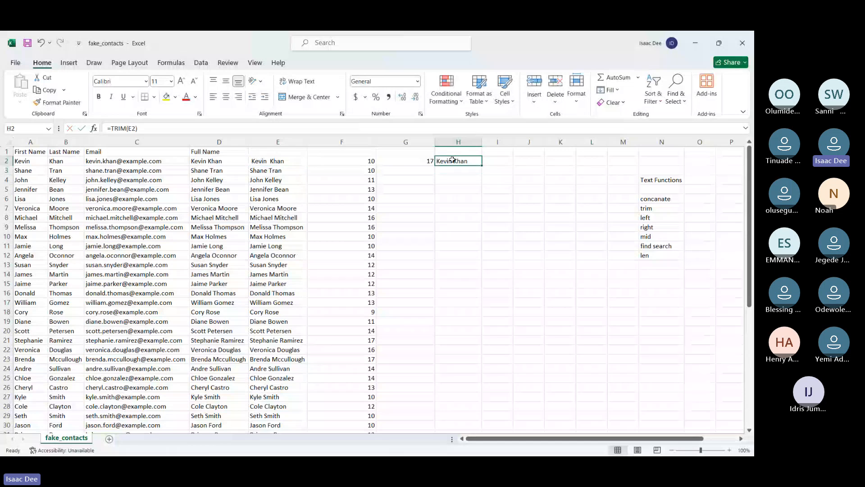
# Enter a LEN formula in I2 that counts the characters of the trimmed name in H2
pyautogui.click(503, 162)
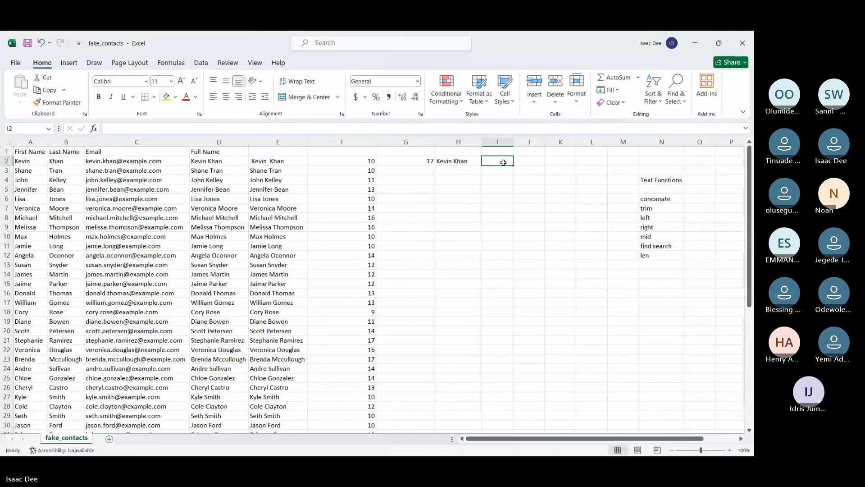
pyautogui.write('=LEN(')
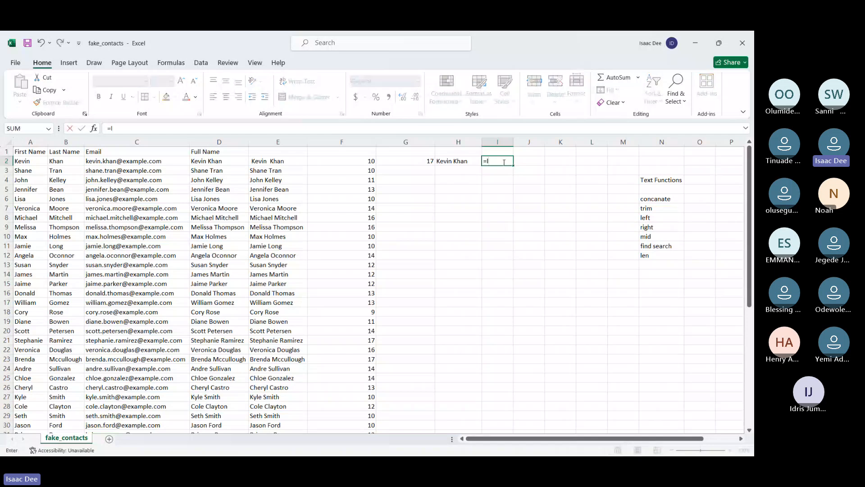
pyautogui.click(451, 162)
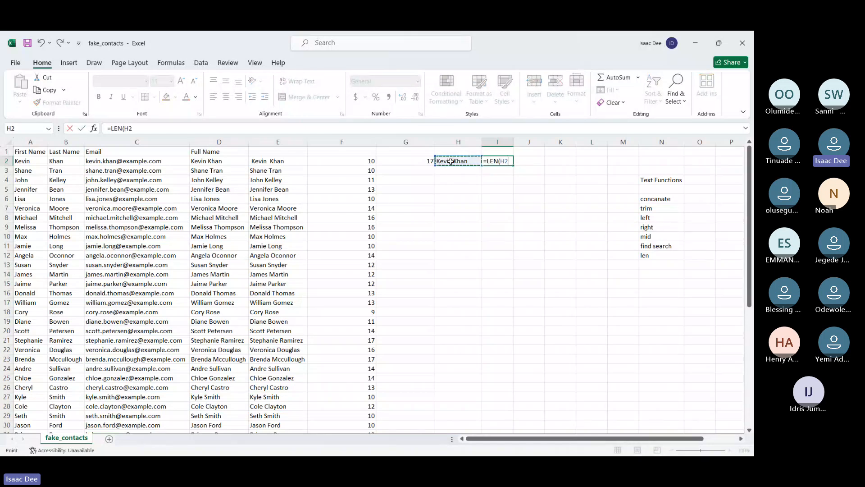
pyautogui.press('Return')
pyautogui.click(498, 160)
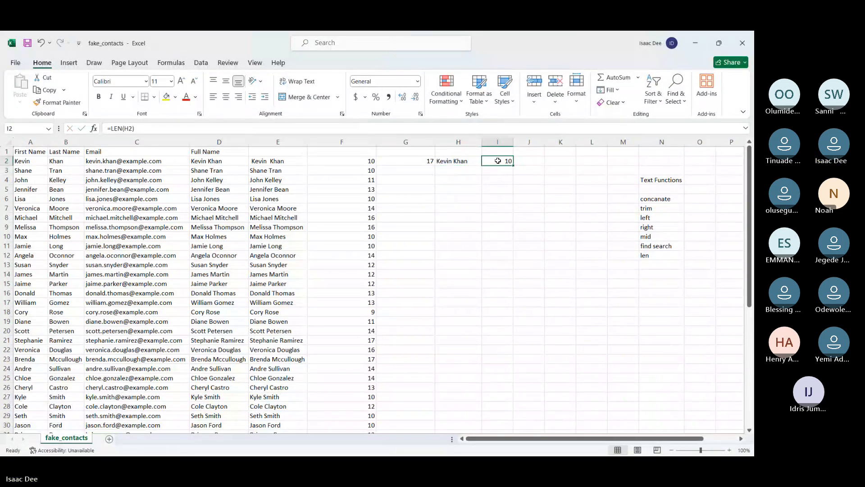
# Insert two extra spaces inside the first name in E2 and check the TRIM formula's cell H2
pyautogui.click(397, 160)
pyautogui.click(353, 160)
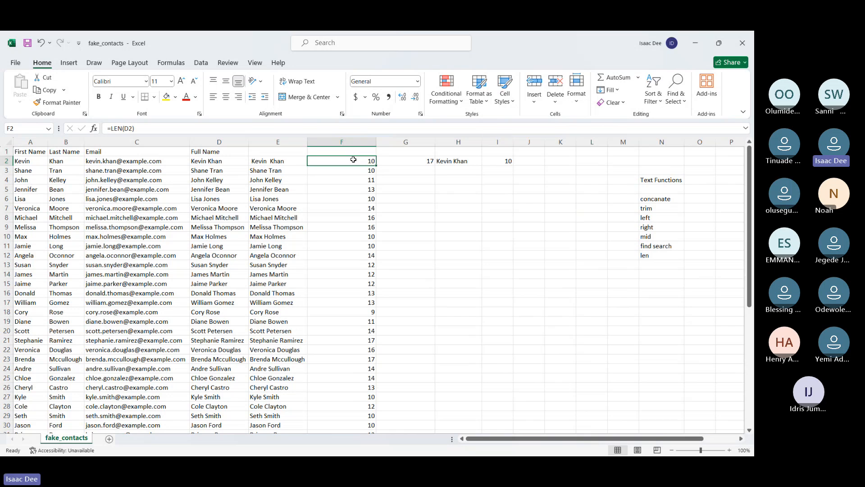
pyautogui.doubleClick(267, 162)
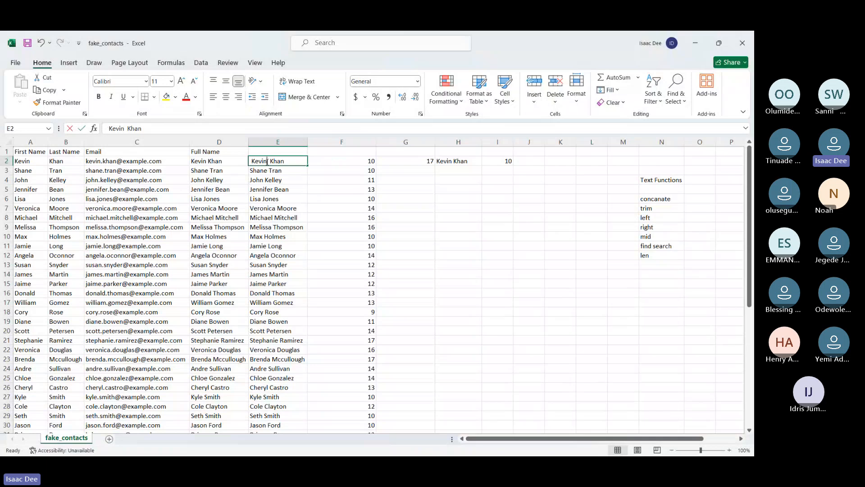
pyautogui.press('Return')
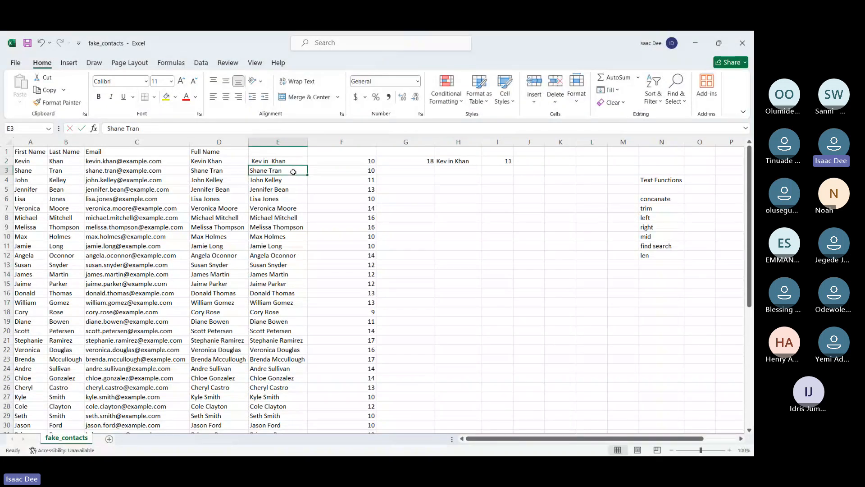
pyautogui.click(314, 168)
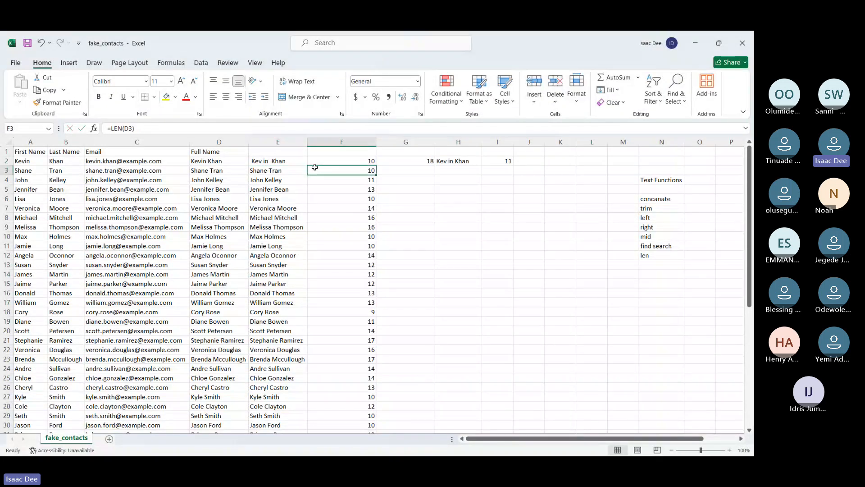
pyautogui.click(284, 162)
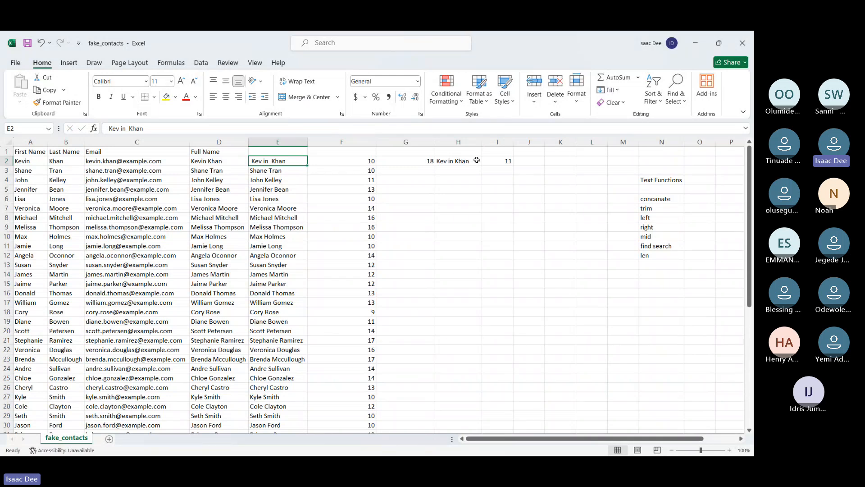
pyautogui.doubleClick(265, 161)
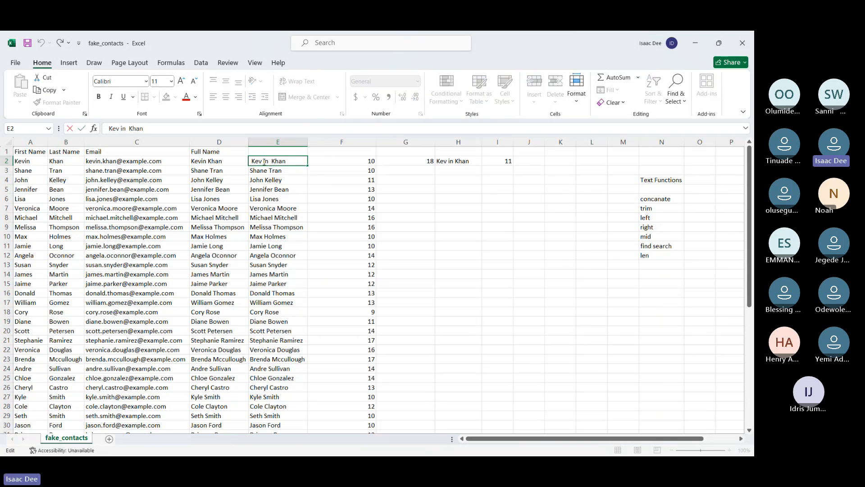
pyautogui.press('Return')
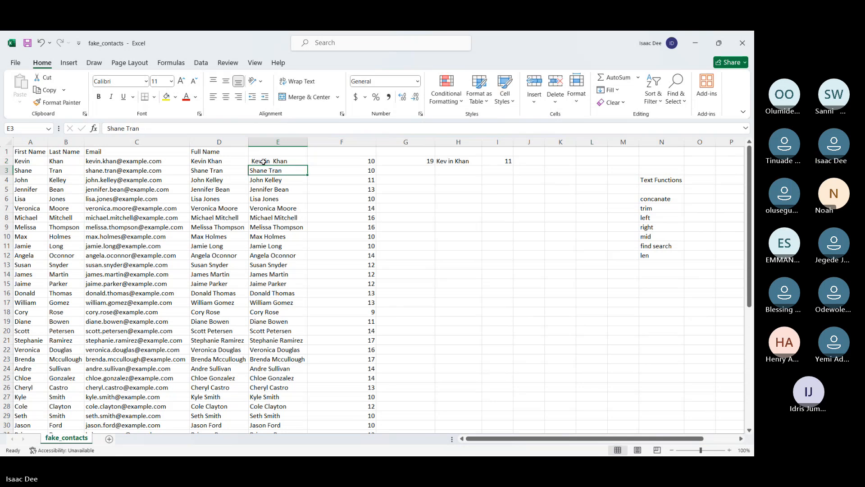
pyautogui.click(464, 162)
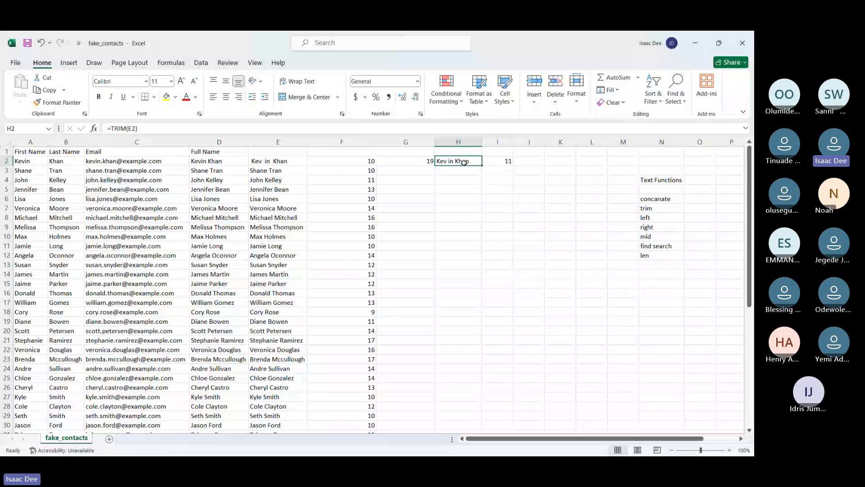
# Remove the two spaces inserted within the first name in E2
pyautogui.doubleClick(266, 161)
pyautogui.press('BackSpace')
pyautogui.press('BackSpace')
pyautogui.press('Return')
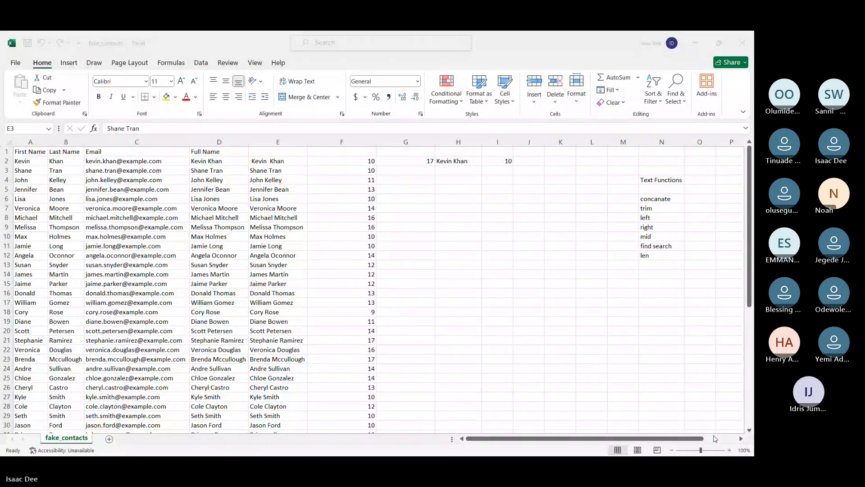
pyautogui.click(693, 375)
pyautogui.click(399, 163)
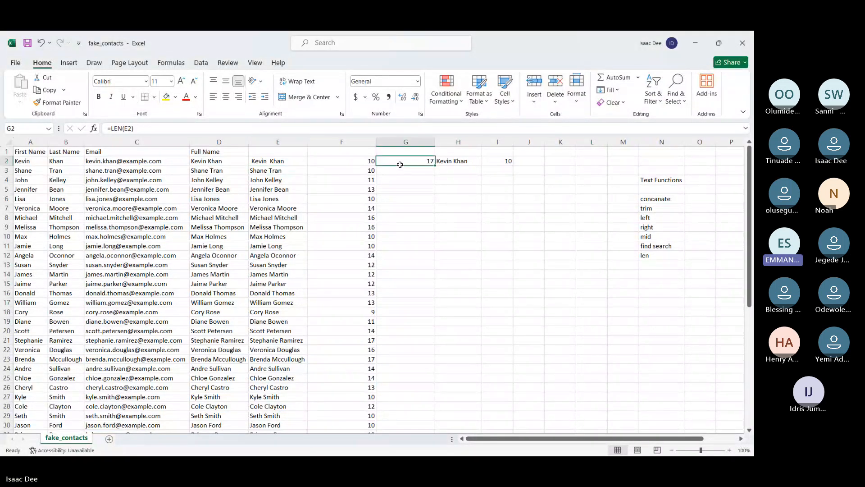
pyautogui.click(404, 184)
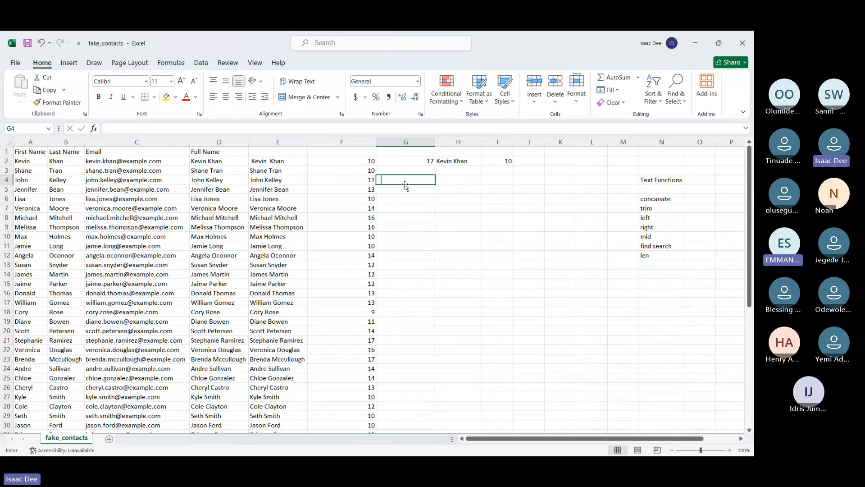
pyautogui.write('=len(')
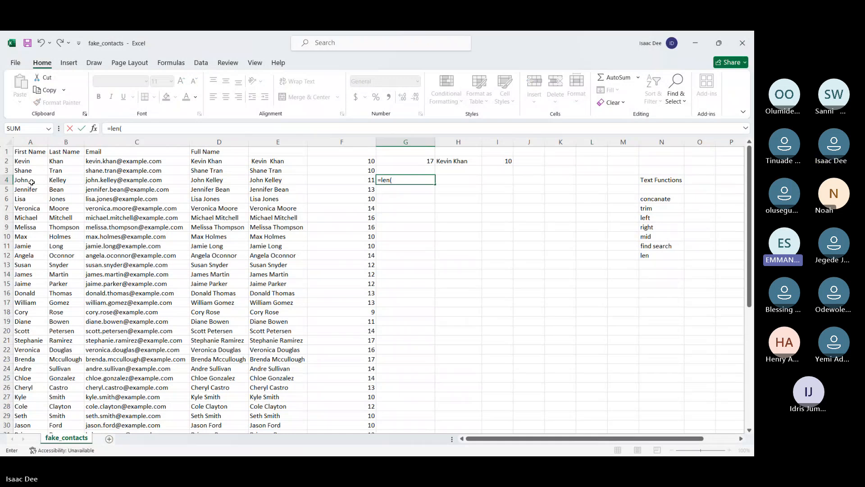
pyautogui.press('BackSpace')
pyautogui.press('BackSpace')
pyautogui.press('BackSpace')
pyautogui.press('BackSpace')
pyautogui.press('BackSpace')
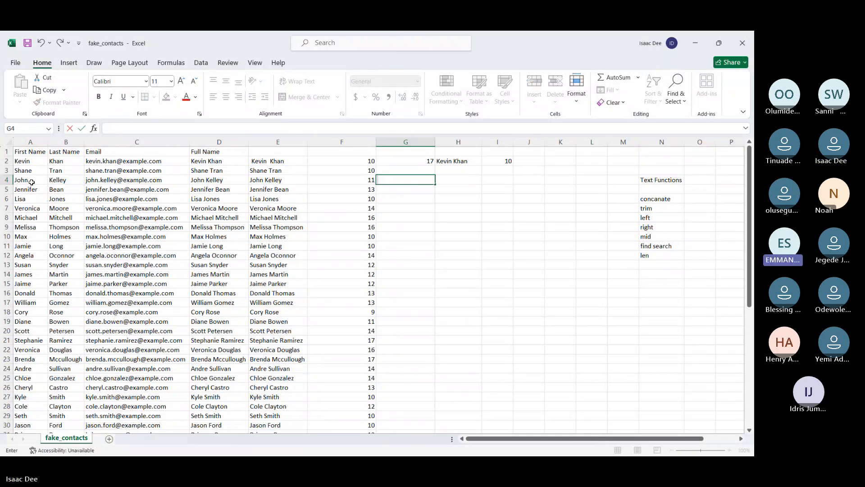
pyautogui.press('Return')
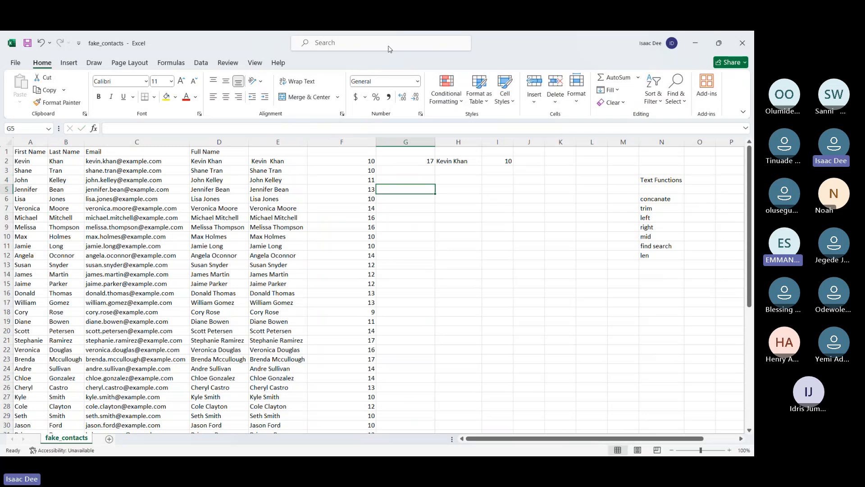
pyautogui.click(475, 46)
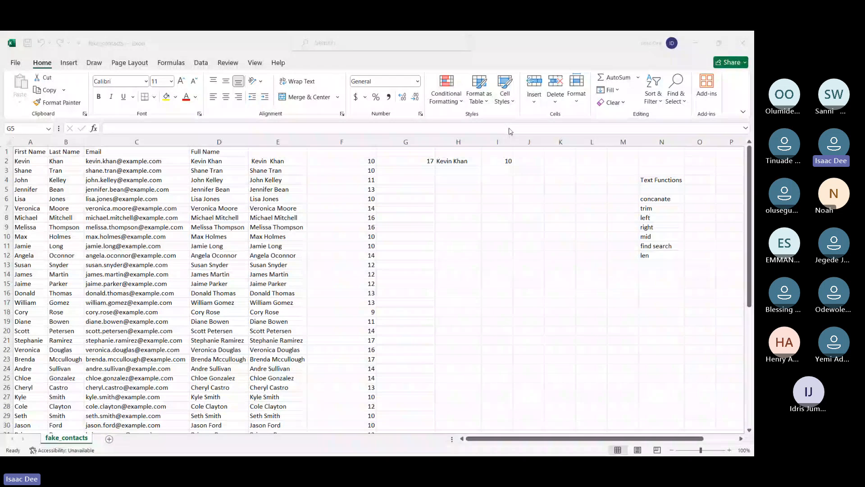
# Clear the LEN and TRIM test formulas from G2:I2
pyautogui.click(374, 160)
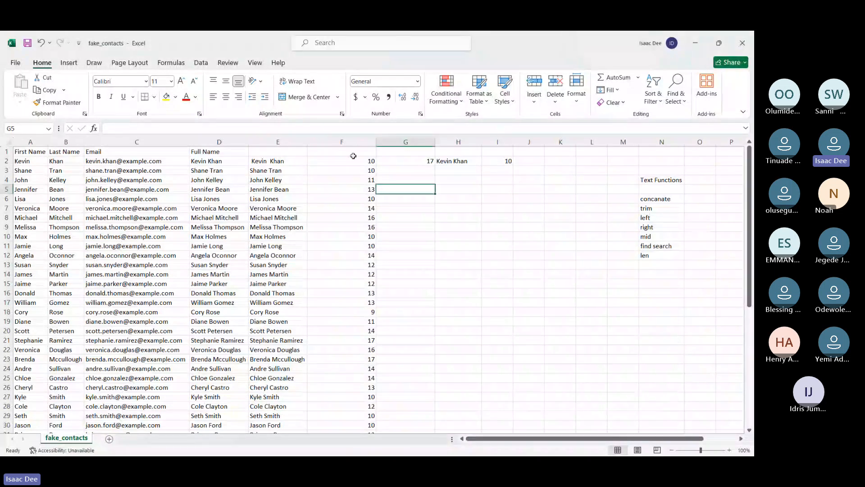
pyautogui.click(405, 161)
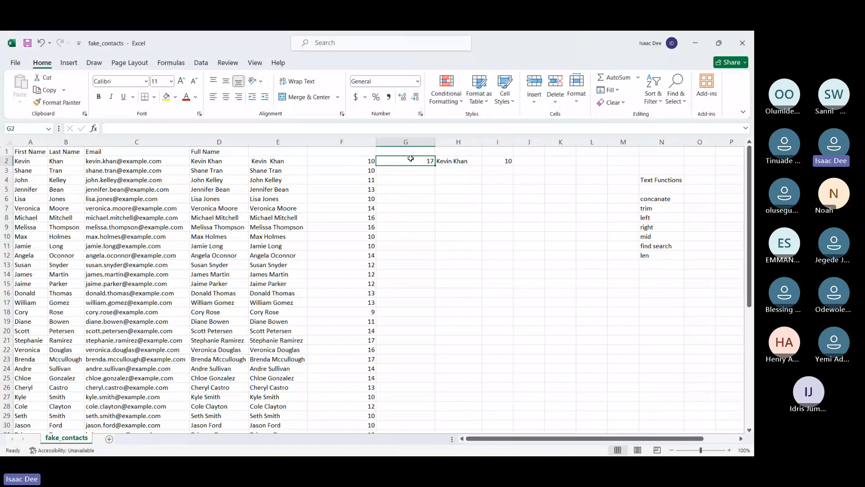
pyautogui.press('Delete')
pyautogui.click(661, 265)
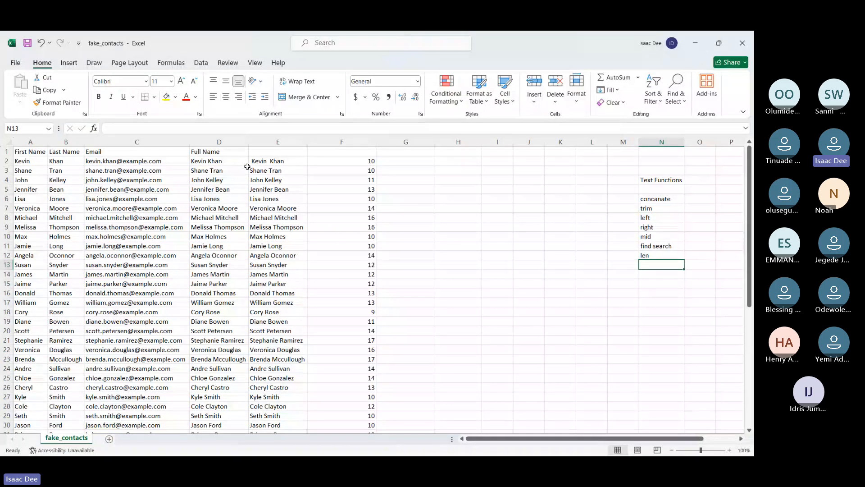
pyautogui.click(441, 161)
pyautogui.write('=')
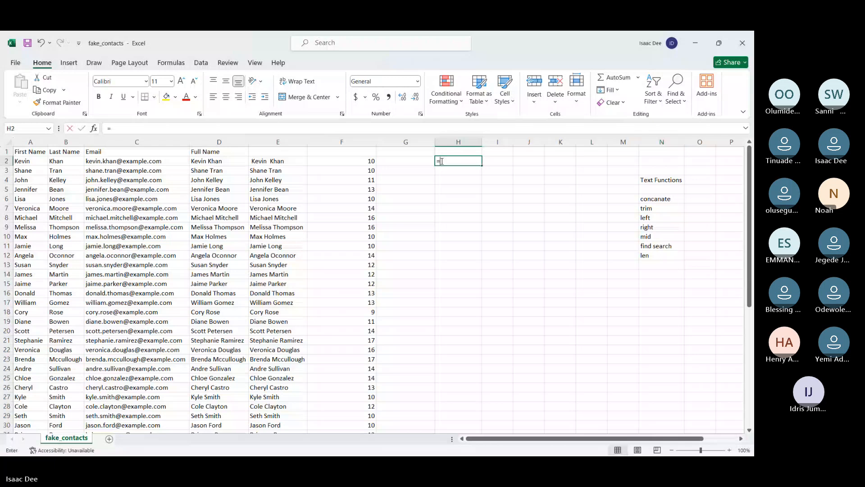
pyautogui.write('joe')
pyautogui.press('Return')
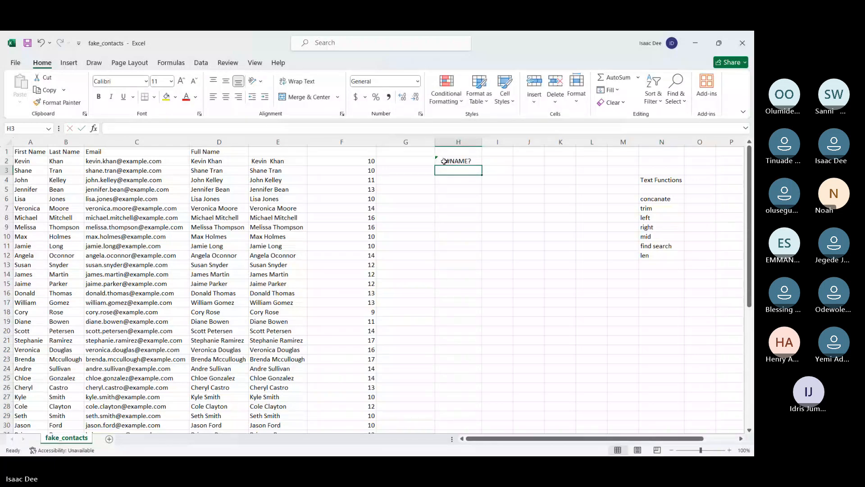
# Enter an UPPER formula in H2 that converts the full name in D2 to capitals
pyautogui.click(444, 161)
pyautogui.write('=upper(')
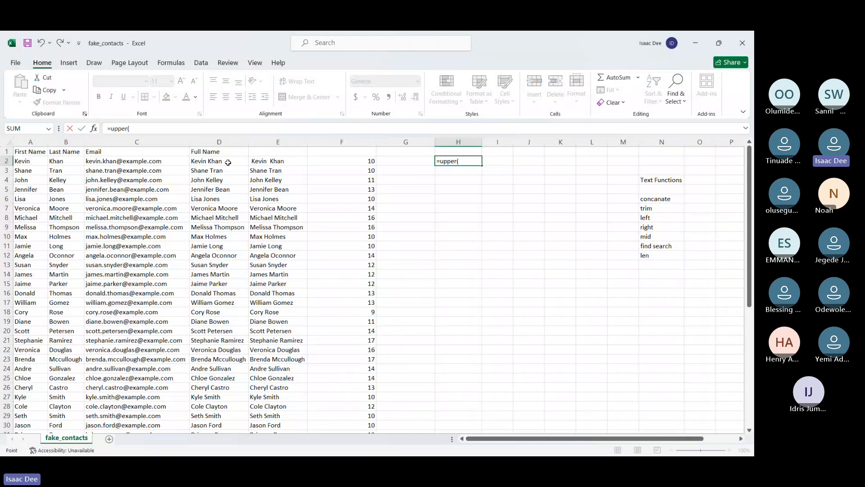
pyautogui.click(228, 162)
pyautogui.press('Return')
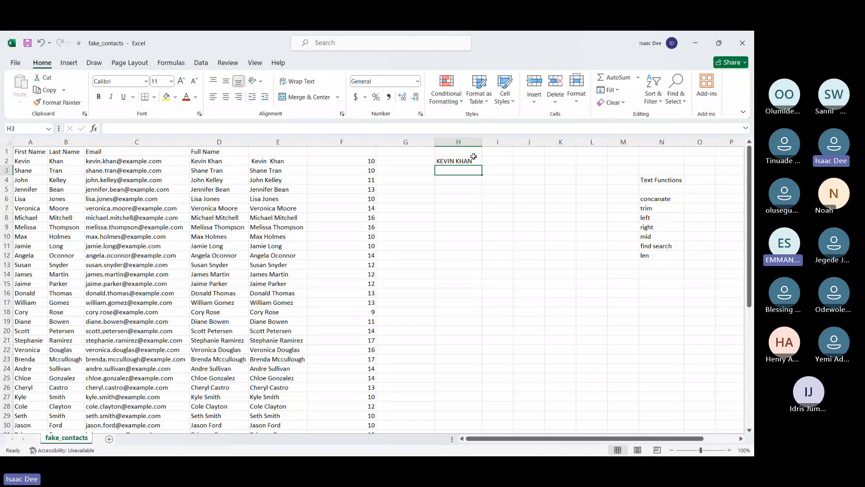
# Fill the UPPER formula from H2 down to H51 and fit column H's width to the names
pyautogui.click(474, 160)
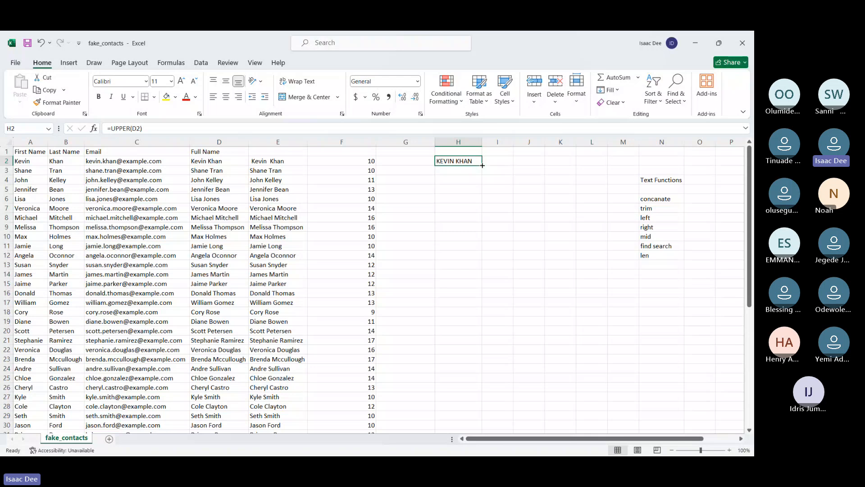
pyautogui.moveTo(482, 166); pyautogui.dragTo(468, 430)
pyautogui.scroll(10, 523, 291)
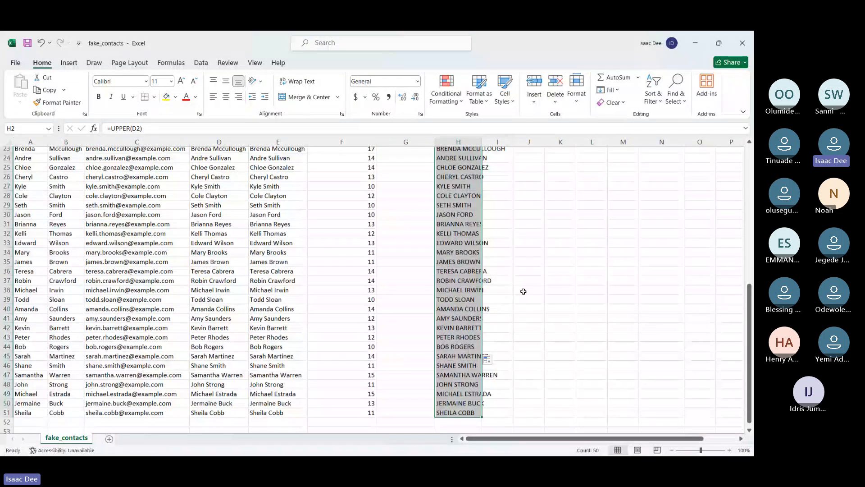
pyautogui.click(542, 165)
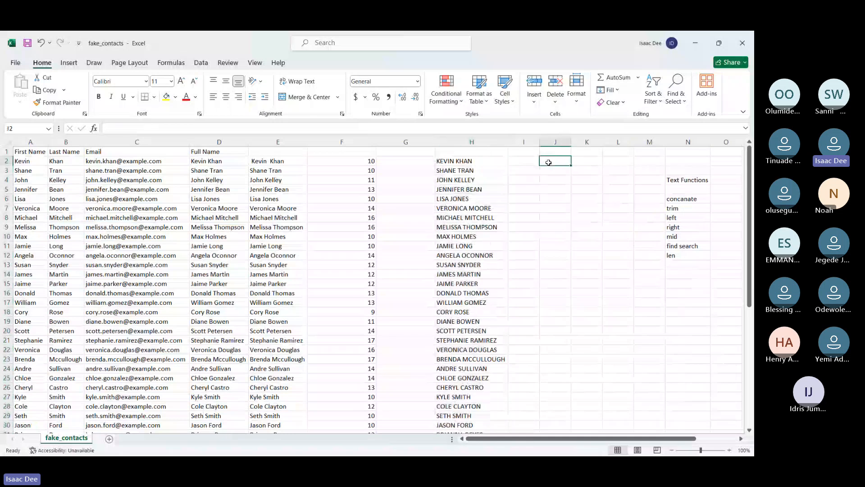
# Copy the uppercase names in H2:H51 and paste them as values over the full names in D2:D51
pyautogui.click(461, 164)
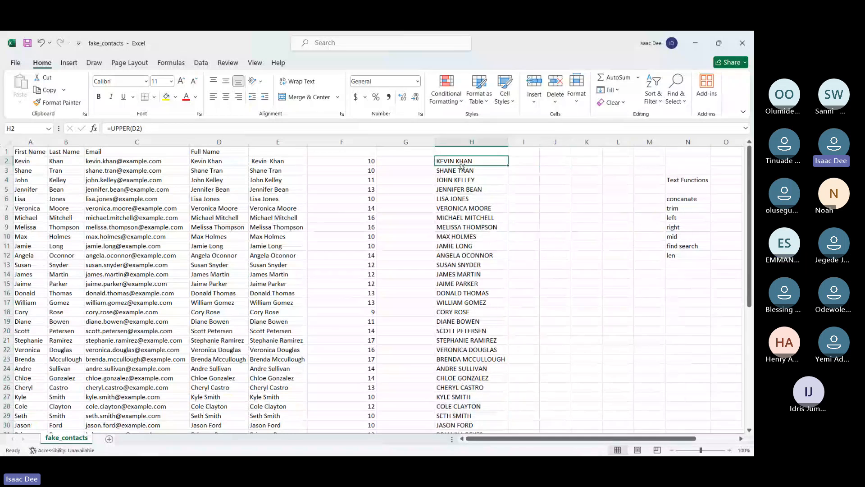
pyautogui.hotkey('ctrl', 'shift', 'Down')
pyautogui.hotkey('ctrl', 'c')
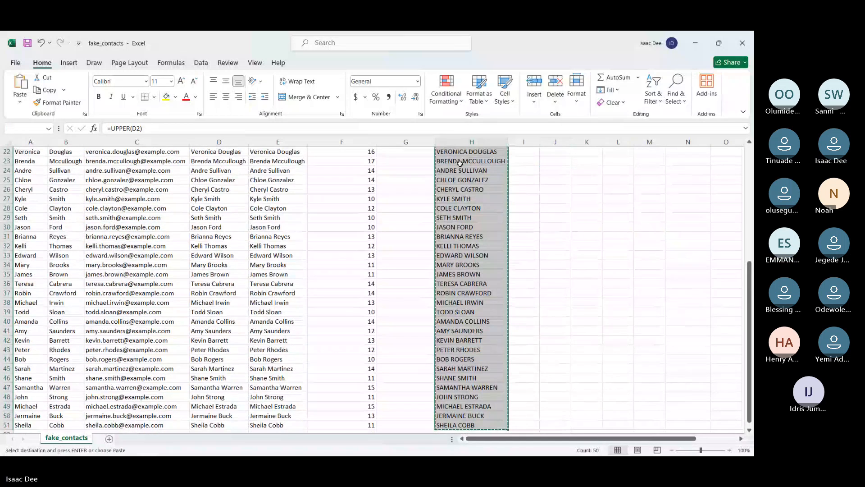
pyautogui.scroll(7, 460, 164)
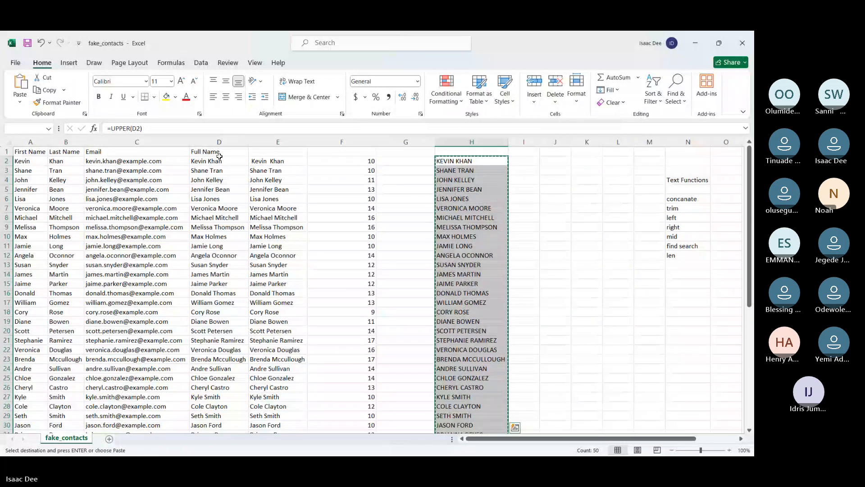
pyautogui.click(220, 161)
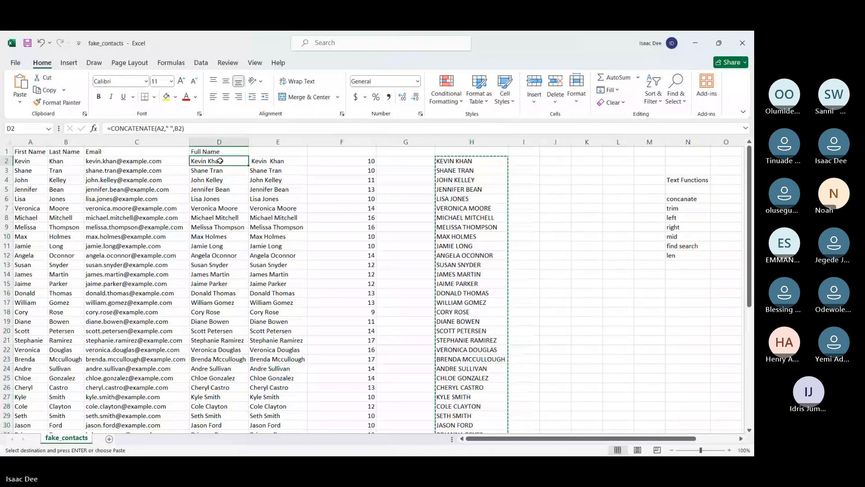
pyautogui.hotkey('ctrl', 'shift', 'Down')
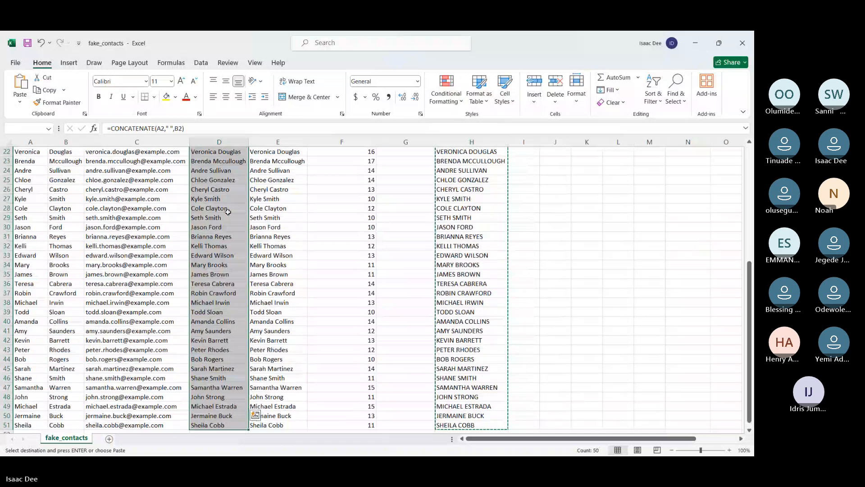
pyautogui.hotkey('ctrl', 'v')
pyautogui.scroll(-5, 266, 324)
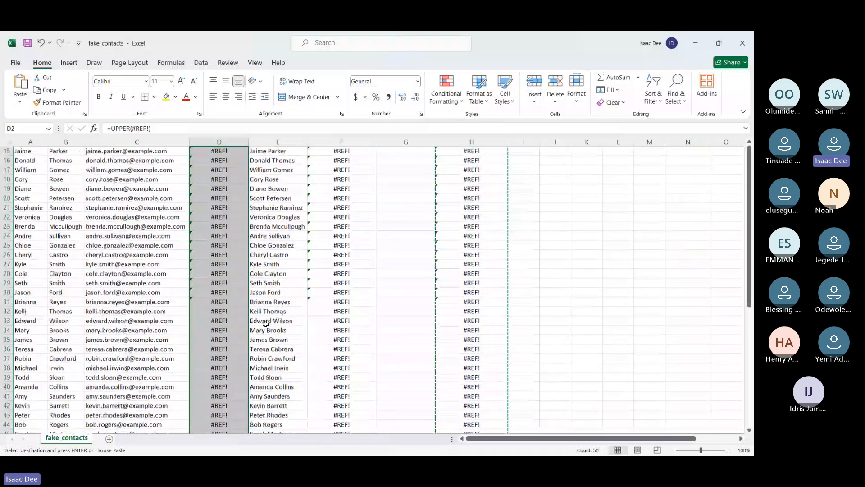
pyautogui.scroll(-7, 266, 323)
pyautogui.scroll(1, 268, 287)
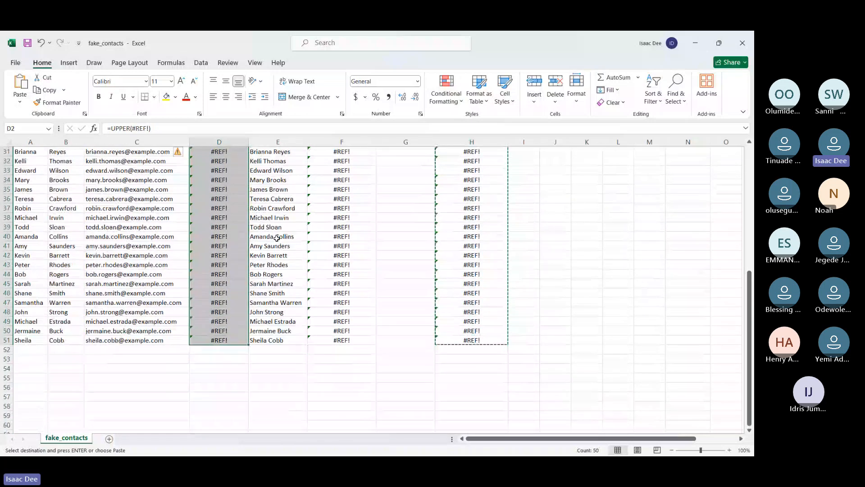
pyautogui.click(265, 351)
pyautogui.click(261, 309)
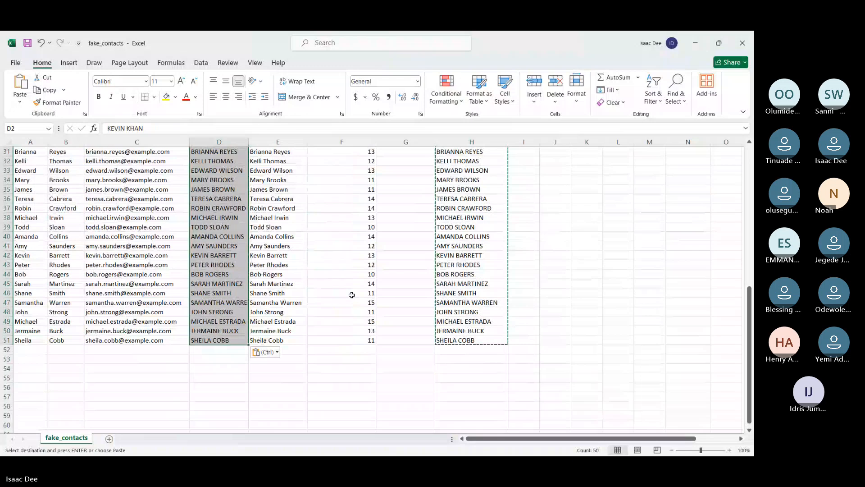
# Delete helper column H, which holds the uppercase formulas, and also helper columns E and F
pyautogui.scroll(10, 351, 295)
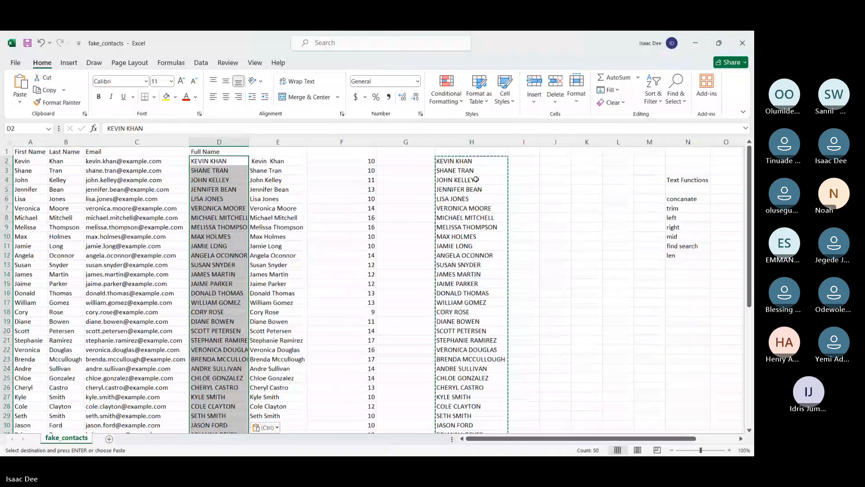
pyautogui.rightClick(471, 142)
pyautogui.click(495, 256)
pyautogui.click(275, 141)
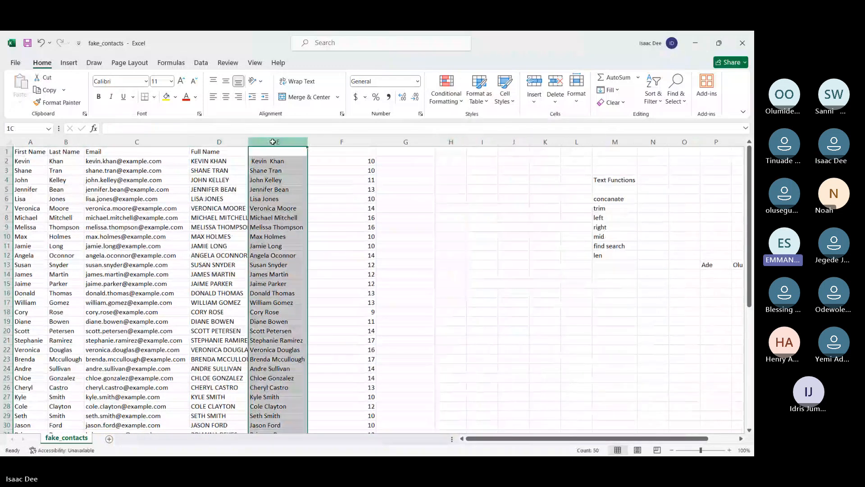
pyautogui.keyDown('ctrl'); pyautogui.click(345, 141); pyautogui.keyUp('ctrl')
pyautogui.rightClick(345, 141)
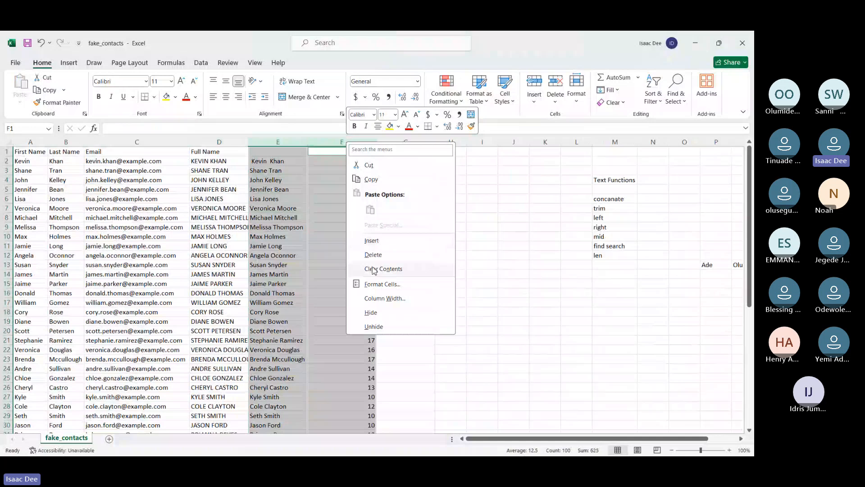
pyautogui.click(373, 270)
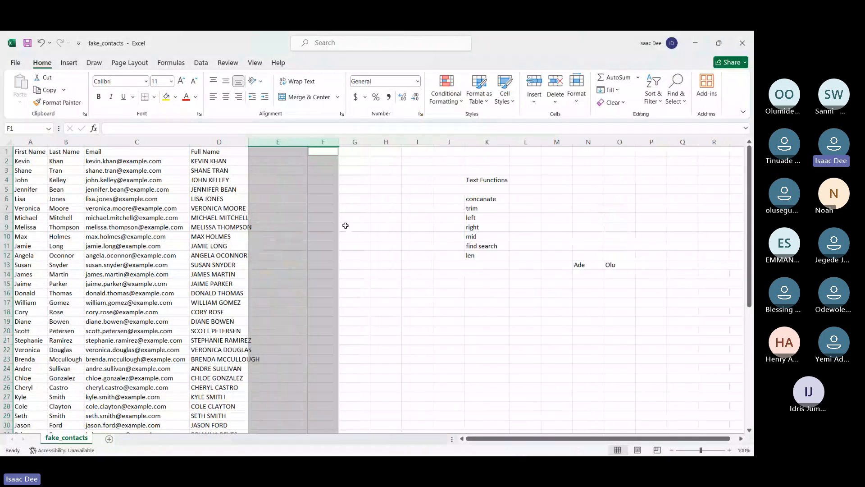
# Fit column D's width to the full names
pyautogui.doubleClick(249, 141)
pyautogui.click(371, 188)
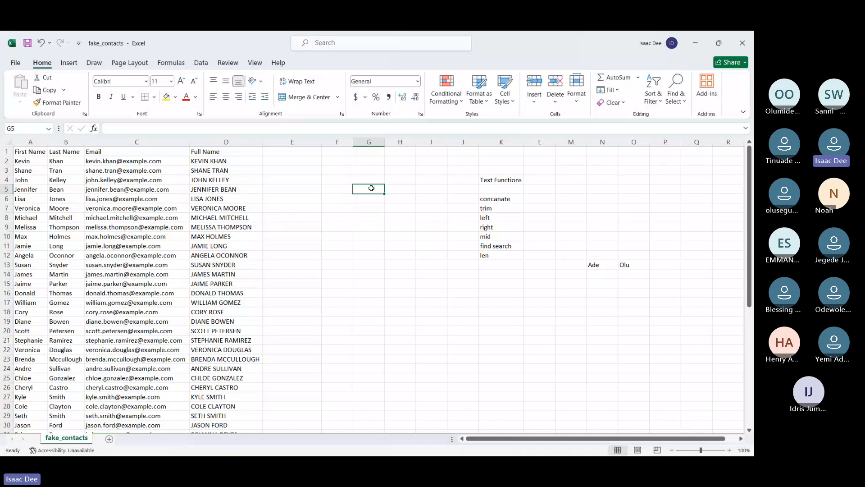
pyautogui.hscroll(-1, 372, 188)
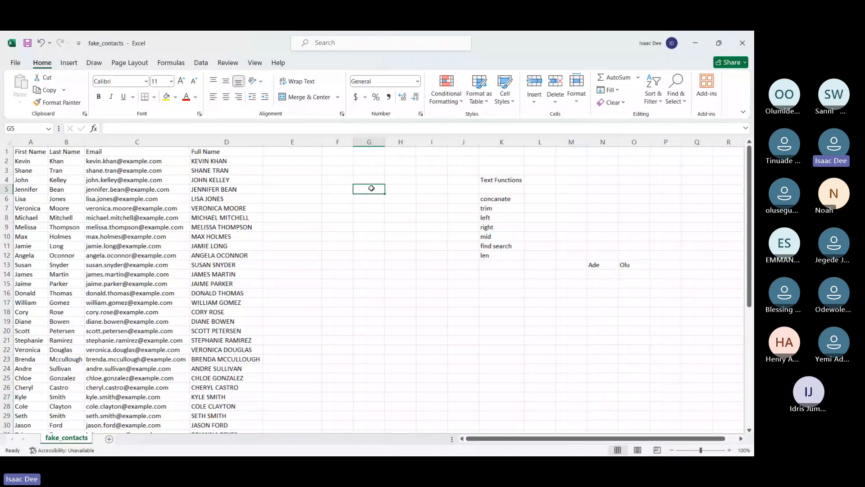
# Enter a LOWER formula in E2 that converts the full name in D2 to lowercase and fill it down to E51
pyautogui.click(308, 163)
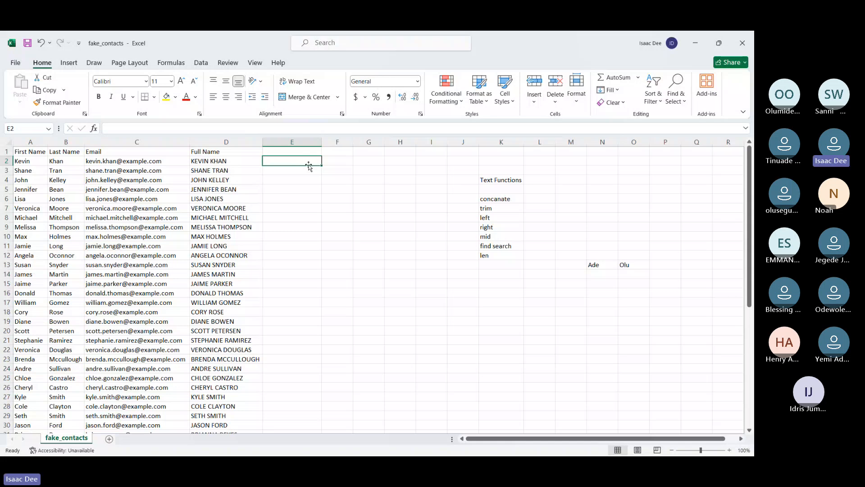
pyautogui.write('=lo')
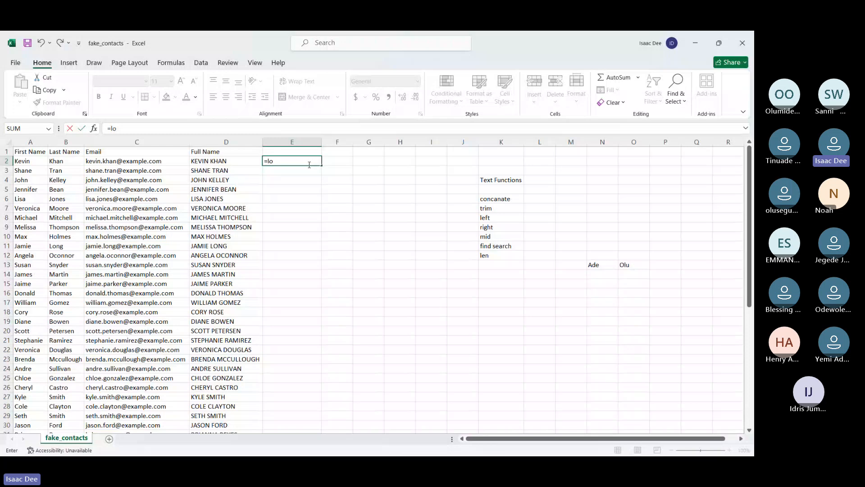
pyautogui.press('Tab')
pyautogui.click(225, 161)
pyautogui.press('Return')
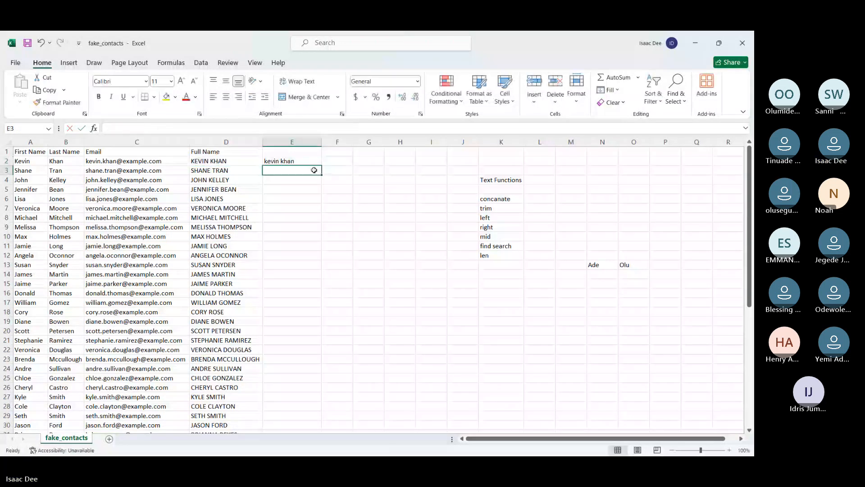
pyautogui.click(292, 161)
pyautogui.doubleClick(321, 165)
# Enter =PROPER(D2) in F2, fill it down to F51 and fit column F's width to the names
pyautogui.click(339, 159)
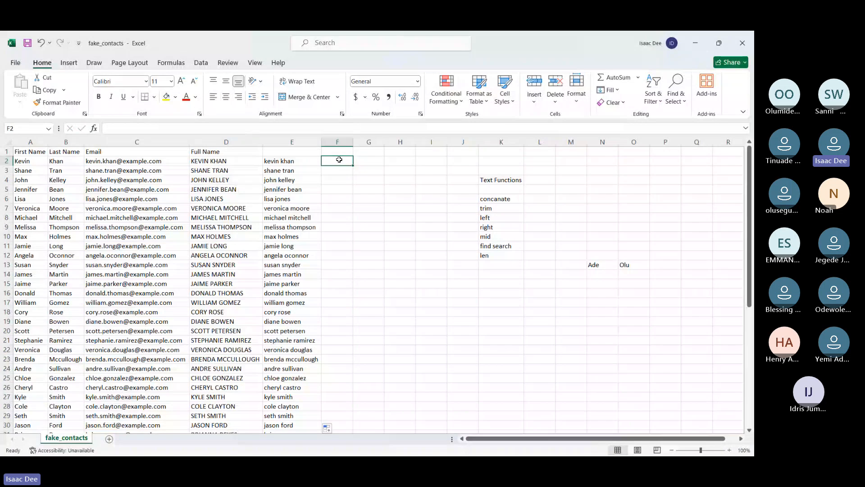
pyautogui.write('=')
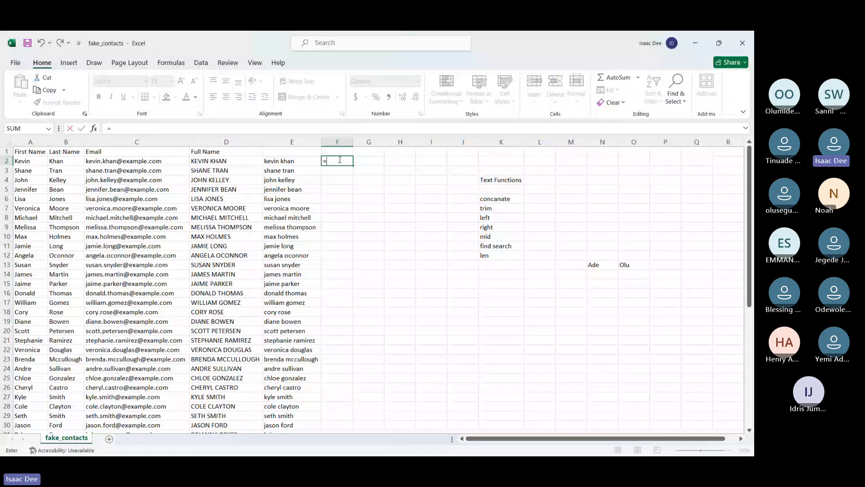
pyautogui.write('PROPER(')
pyautogui.click(206, 161)
pyautogui.press('Return')
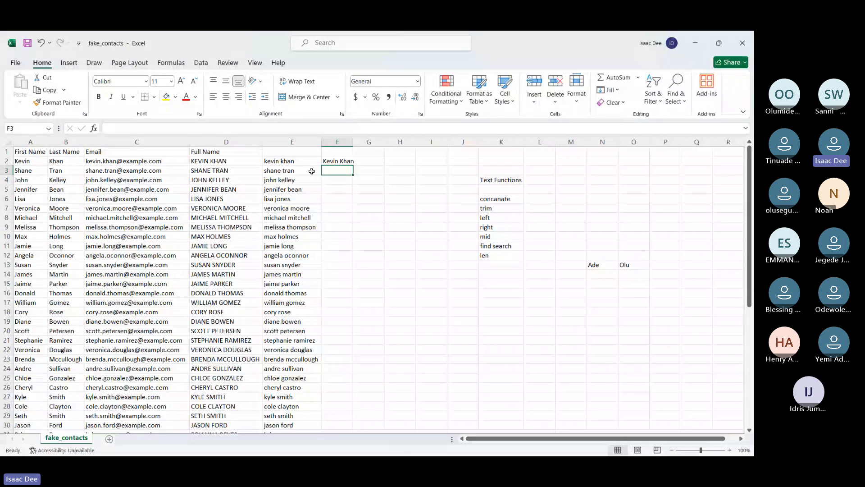
pyautogui.click(338, 161)
pyautogui.doubleClick(354, 166)
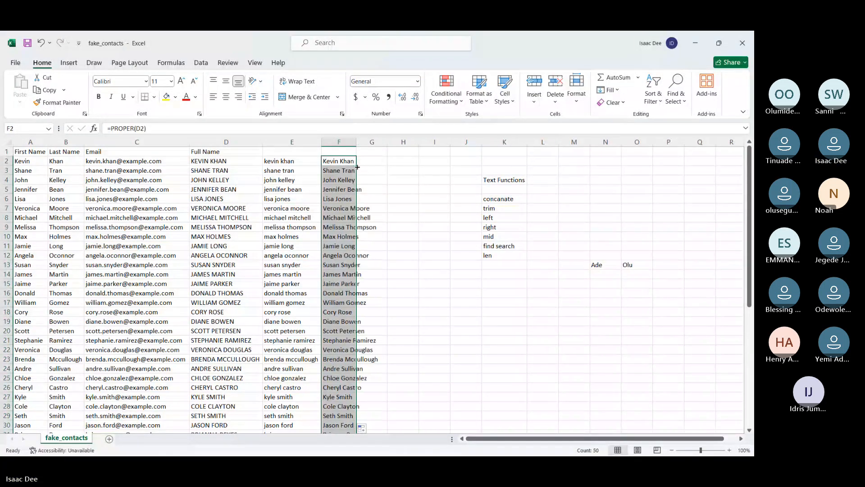
pyautogui.doubleClick(355, 139)
# Enter =PROPER(E2) in G2, fill it down to G51 and fit column G's width to the names
pyautogui.click(399, 164)
pyautogui.write('=')
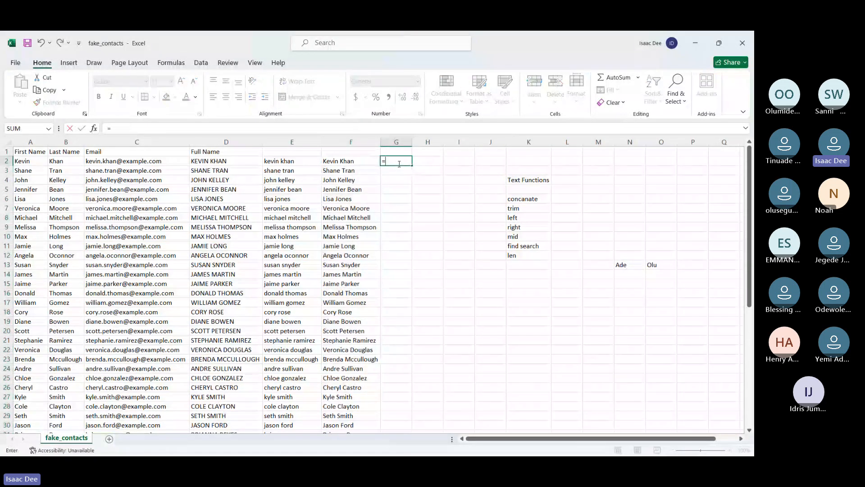
pyautogui.write('PROPER(')
pyautogui.click(276, 160)
pyautogui.press('Return')
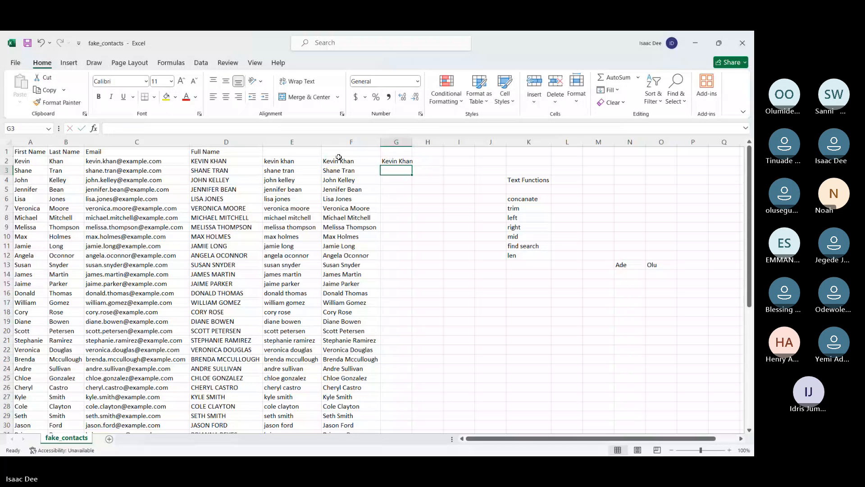
pyautogui.doubleClick(415, 140)
pyautogui.click(404, 161)
pyautogui.doubleClick(415, 165)
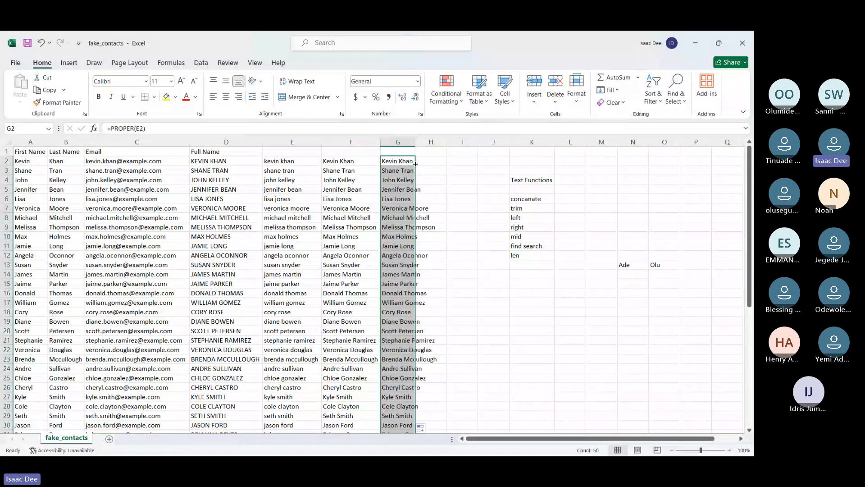
pyautogui.doubleClick(413, 139)
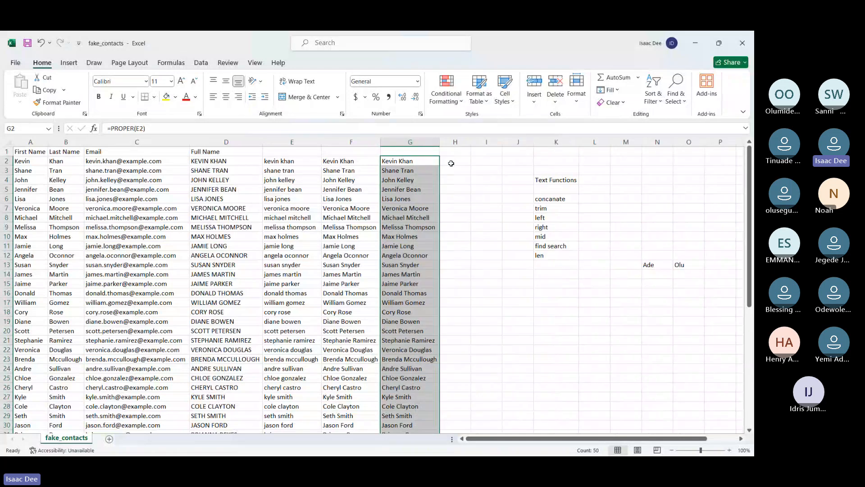
# Enter =UPPER(G2) in H2, fill it down to H51 and fit column H's width to the names
pyautogui.click(451, 162)
pyautogui.write('=')
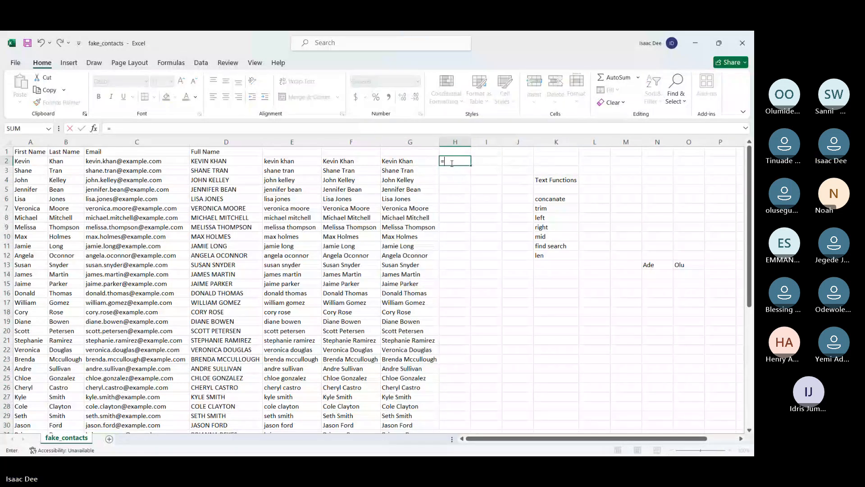
pyautogui.write('UPPER(')
pyautogui.click(403, 160)
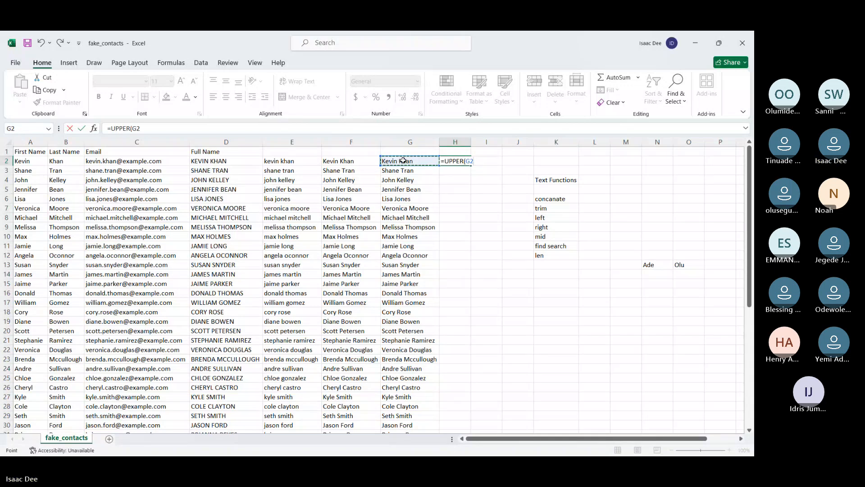
pyautogui.hotkey('ctrl', 'Return')
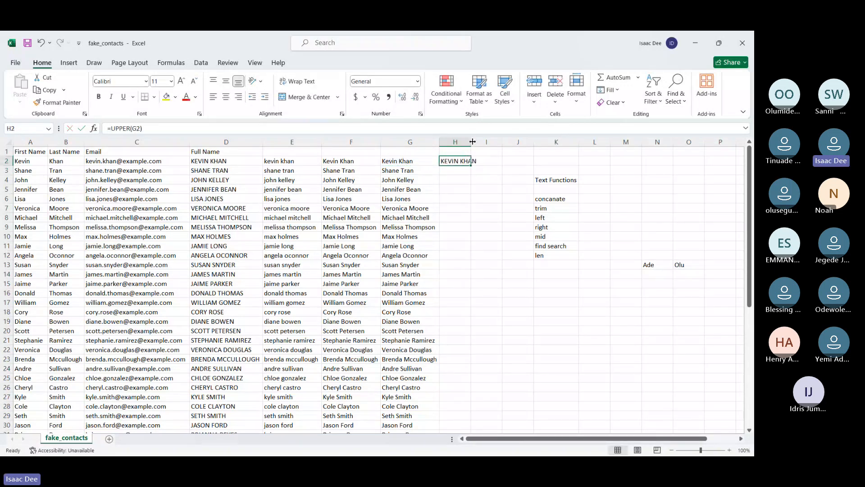
pyautogui.doubleClick(472, 141)
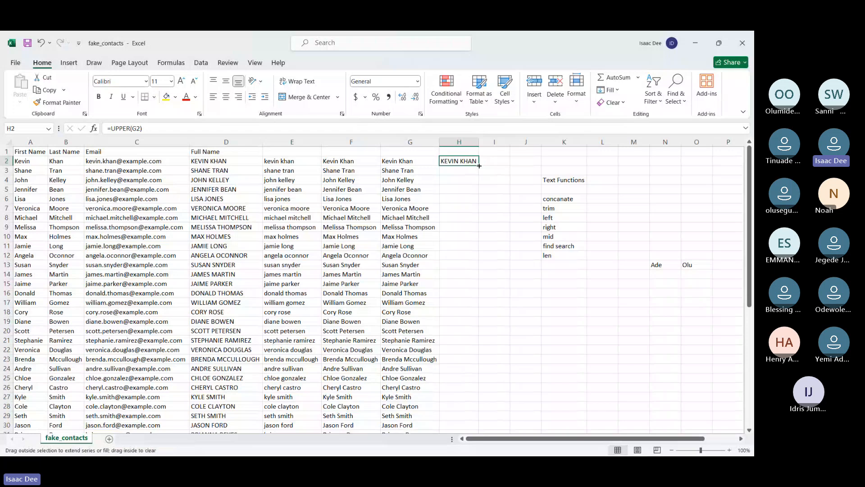
pyautogui.doubleClick(479, 165)
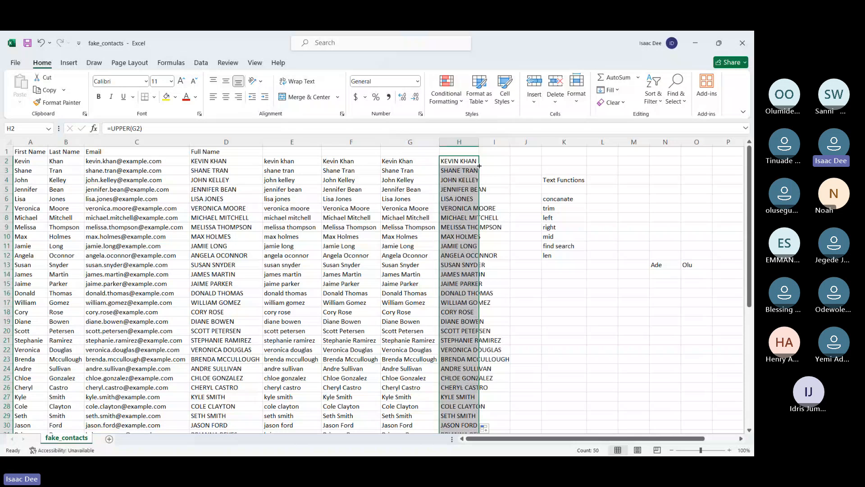
pyautogui.doubleClick(479, 142)
# Add lower, upper and proper to the text functions list in K14:K16
pyautogui.click(599, 272)
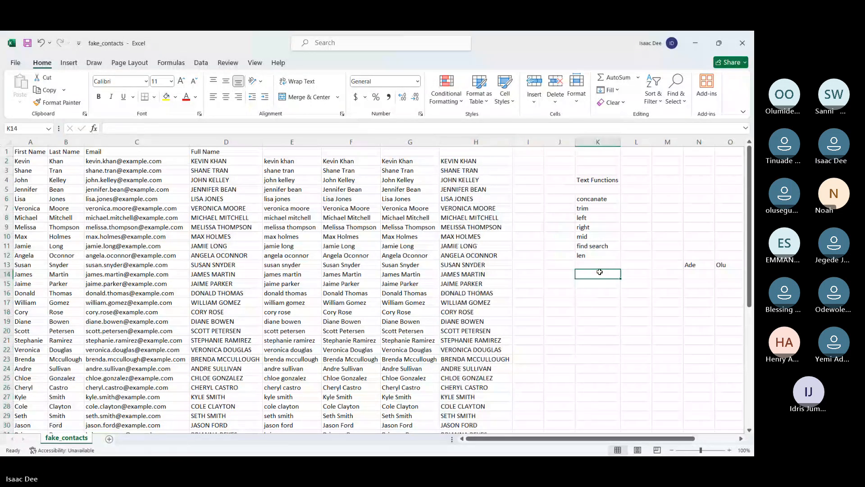
pyautogui.write('lower')
pyautogui.press('Return')
pyautogui.write('up')
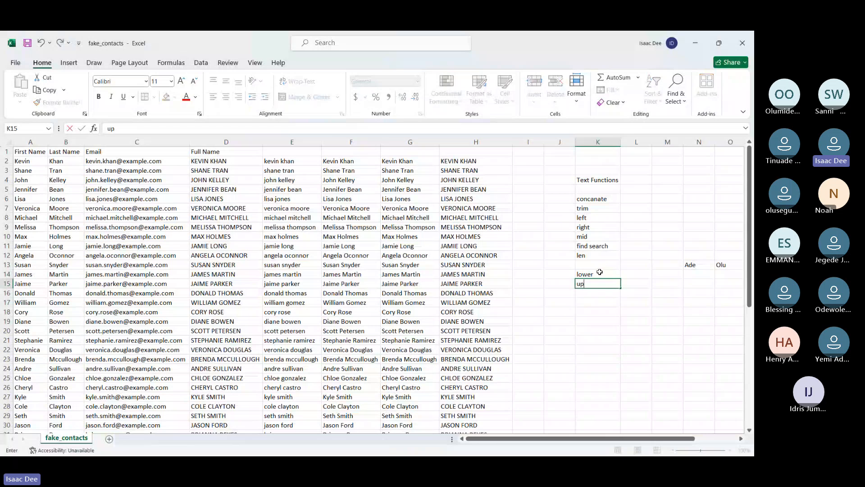
pyautogui.write('per')
pyautogui.press('Return')
pyautogui.write('proper')
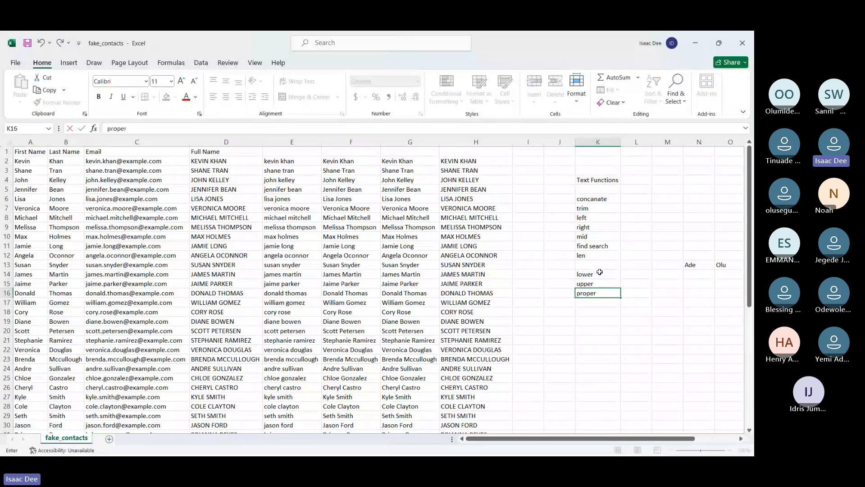
pyautogui.press('Return')
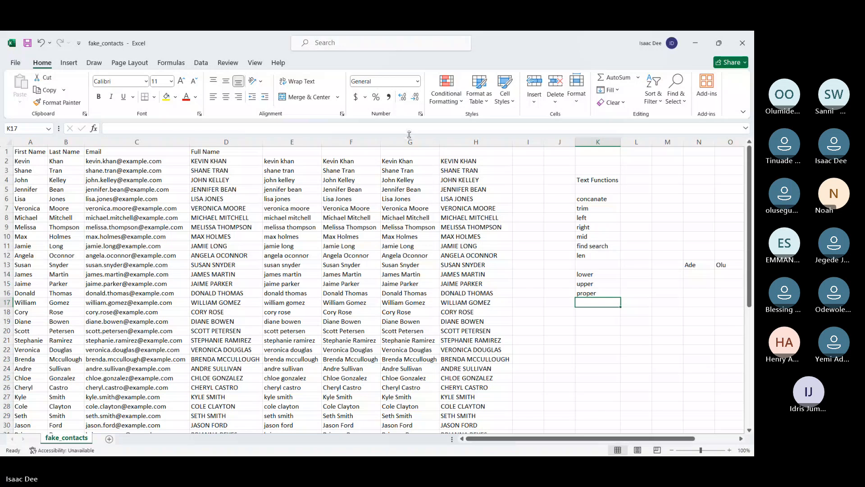
# Copy the proper-case names in F2:F51 and paste them as values over the full names in D2:D51
pyautogui.click(343, 160)
pyautogui.hotkey('ctrl', 'shift', 'Down')
pyautogui.hotkey('ctrl', 'c')
pyautogui.scroll(7, 343, 160)
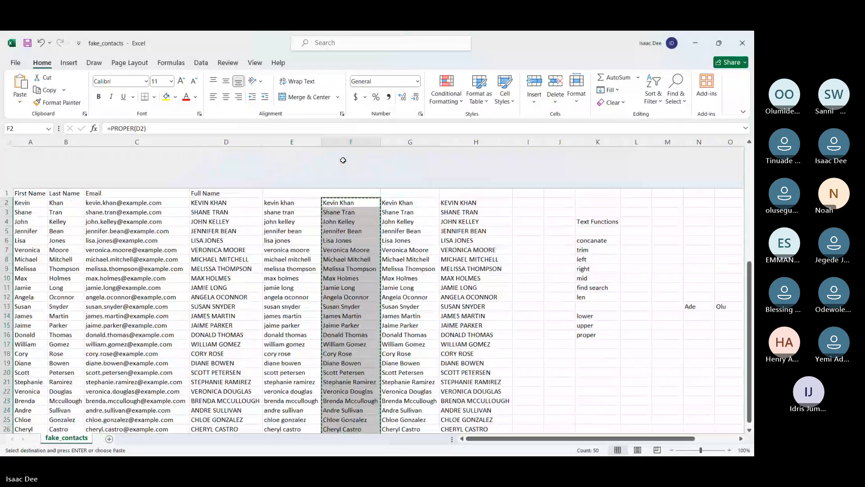
pyautogui.click(207, 161)
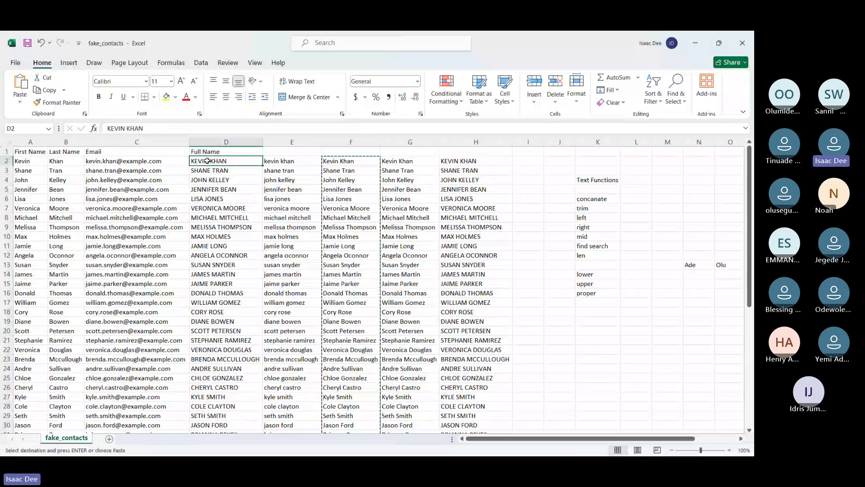
pyautogui.hotkey('ctrl', 'shift', 'Down')
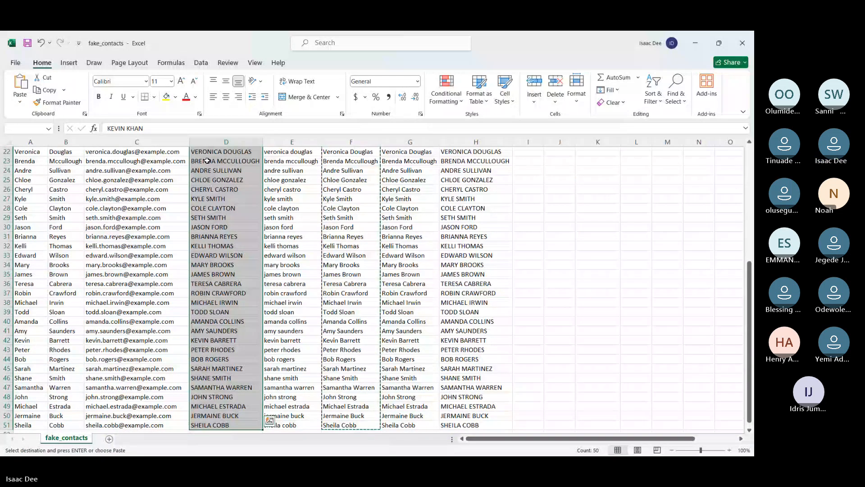
pyautogui.hotkey('ctrl', 'v')
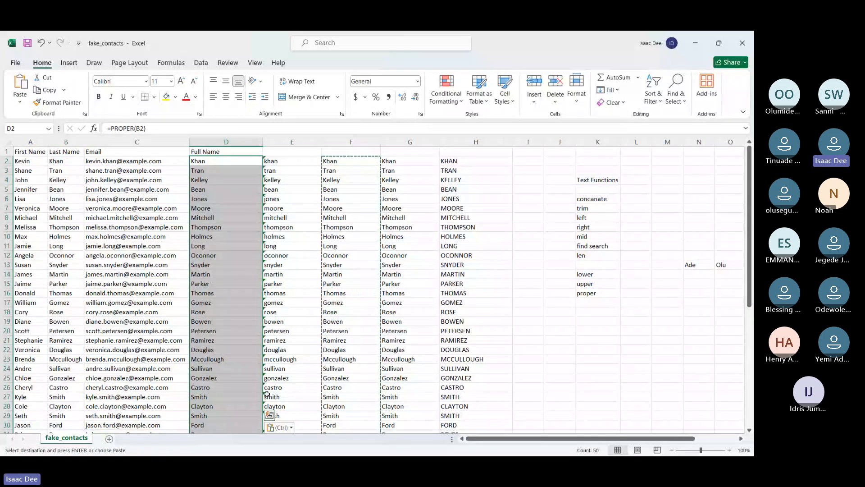
pyautogui.click(279, 427)
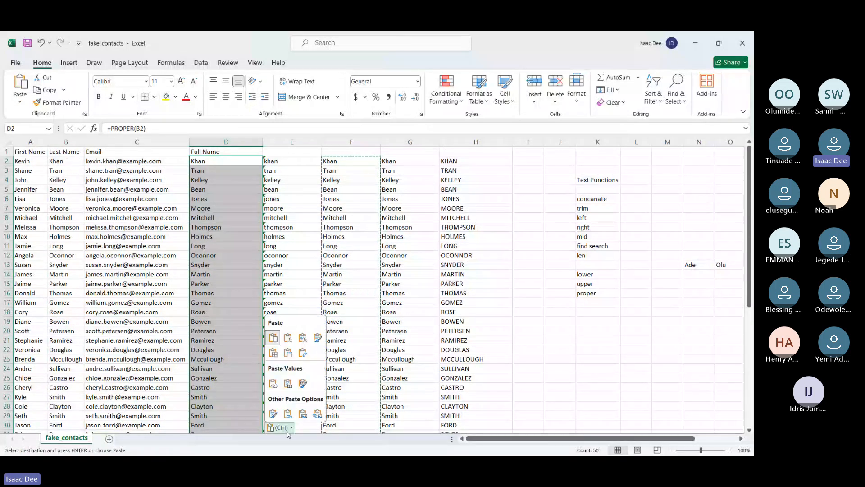
pyautogui.click(273, 387)
pyautogui.hotkey('ctrl', 'z')
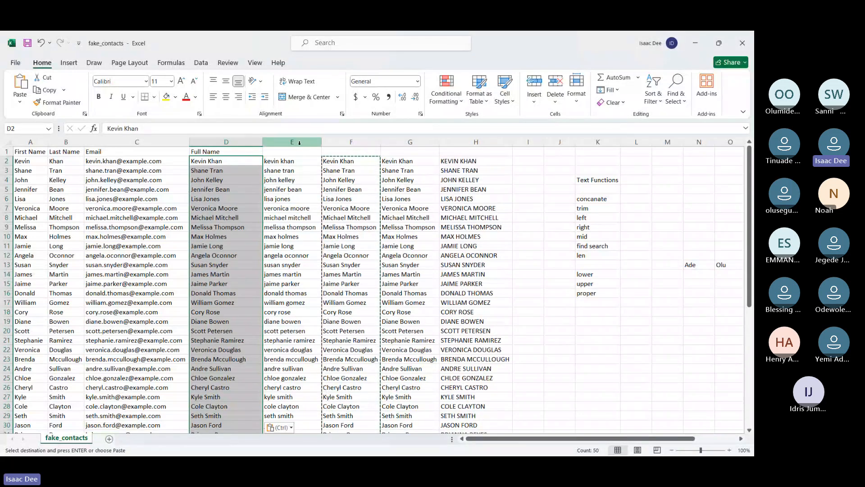
# Delete helper columns E through H, which contain the LOWER, PROPER and UPPER formulas
pyautogui.click(300, 141)
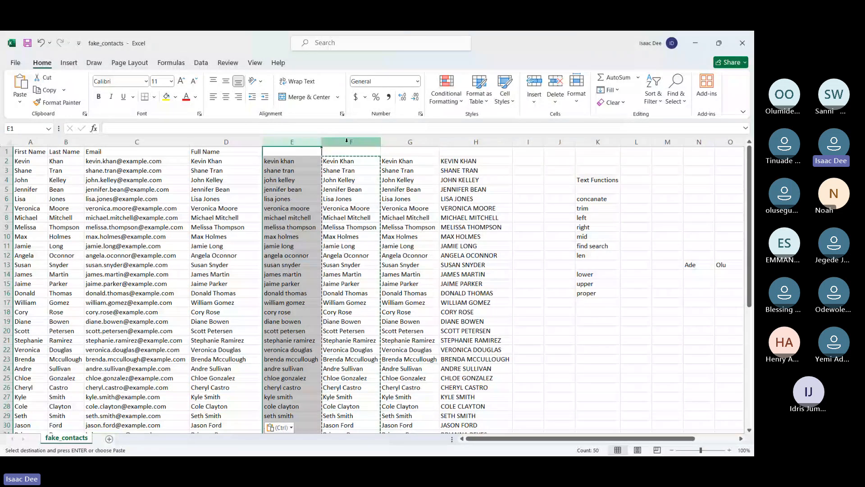
pyautogui.keyDown('shift'); pyautogui.click(453, 142); pyautogui.keyUp('shift')
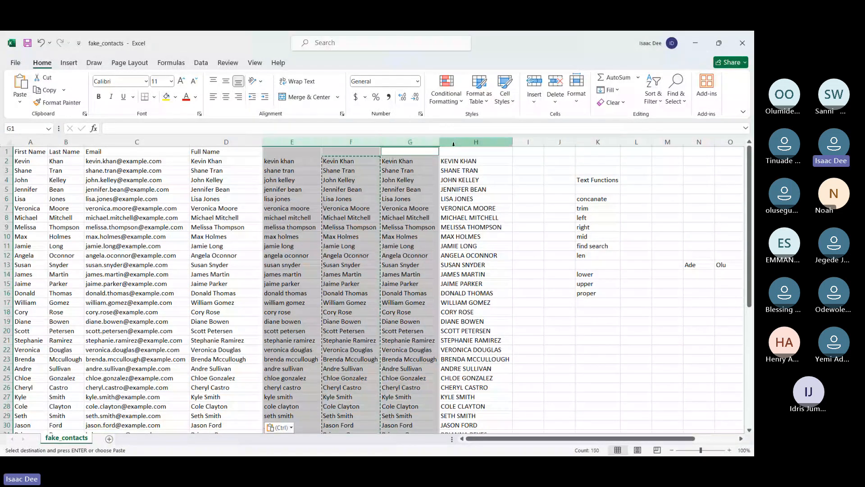
pyautogui.rightClick(453, 144)
pyautogui.click(505, 258)
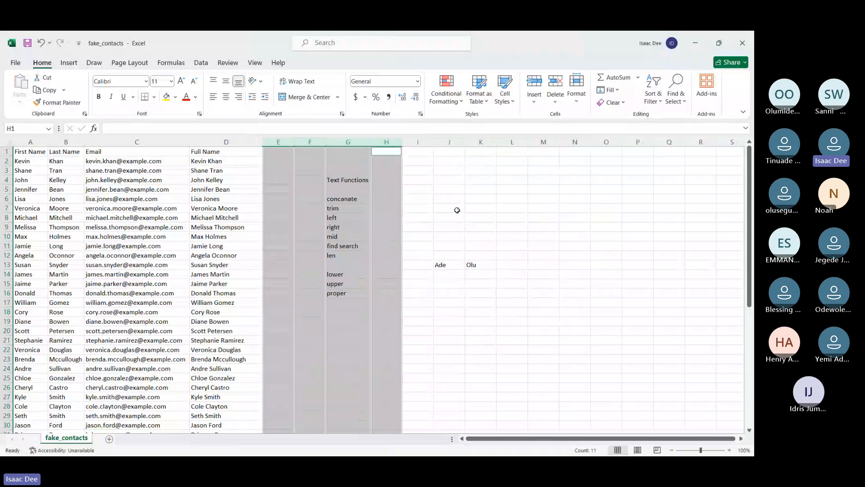
# Deselect the deleted column range, then widen the empty columns E and F beside the full names
pyautogui.click(457, 210)
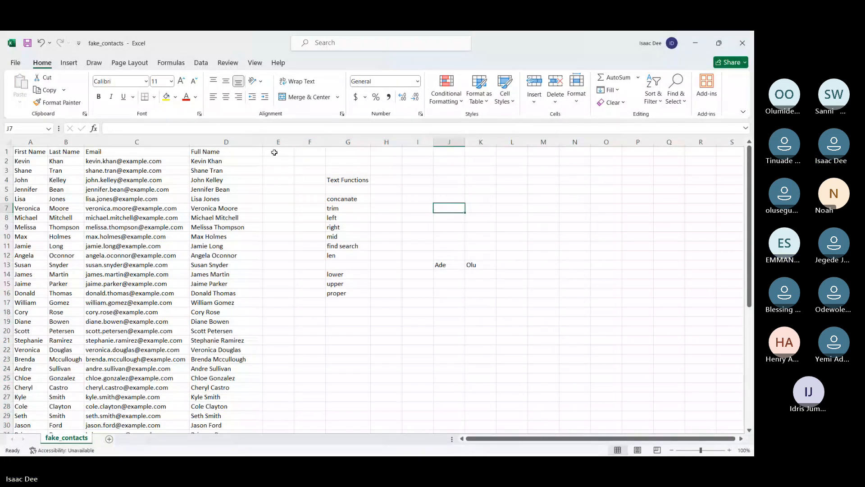
pyautogui.click(278, 161)
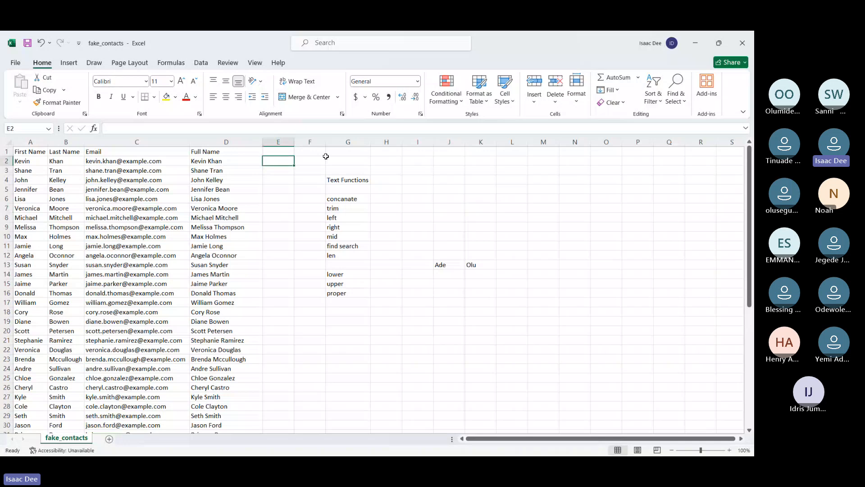
pyautogui.moveTo(325, 141); pyautogui.dragTo(385, 142)
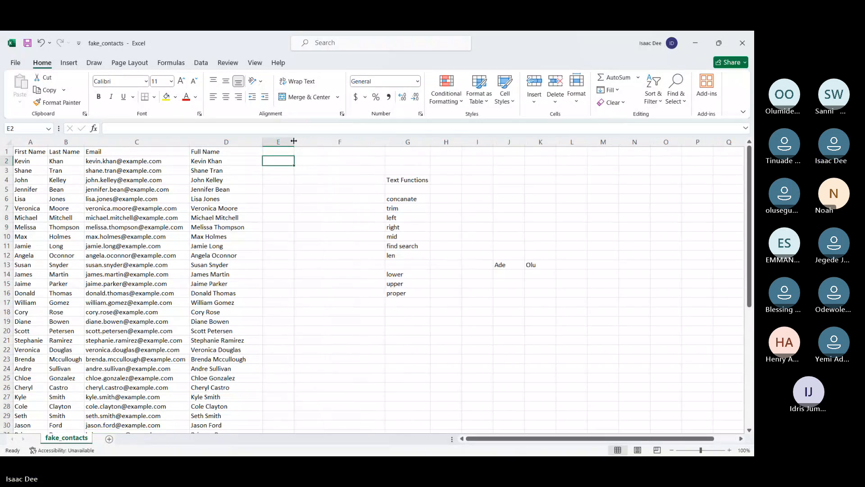
pyautogui.moveTo(293, 141); pyautogui.dragTo(326, 141)
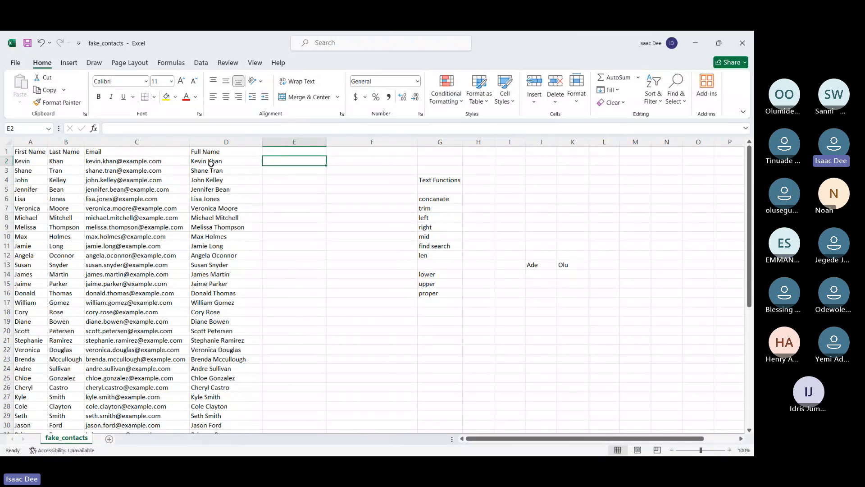
# Enter =LEFT(D2,3) in E2 and fill it down to E51
pyautogui.write('=')
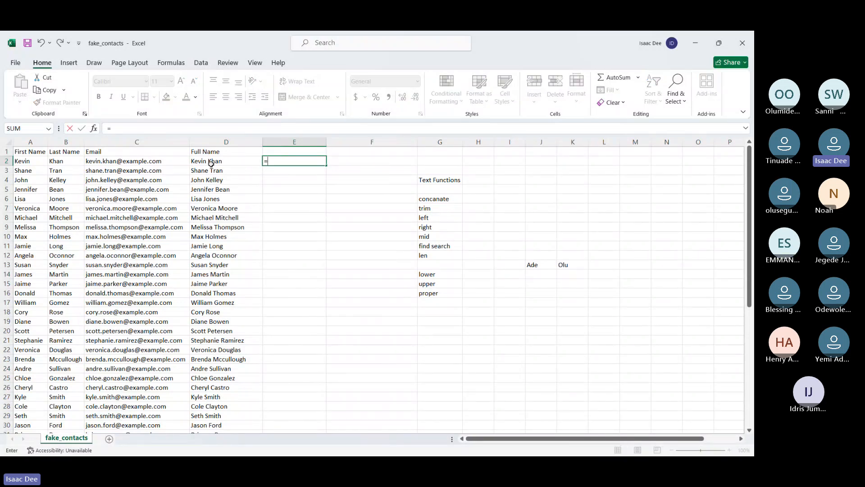
pyautogui.press('BackSpace')
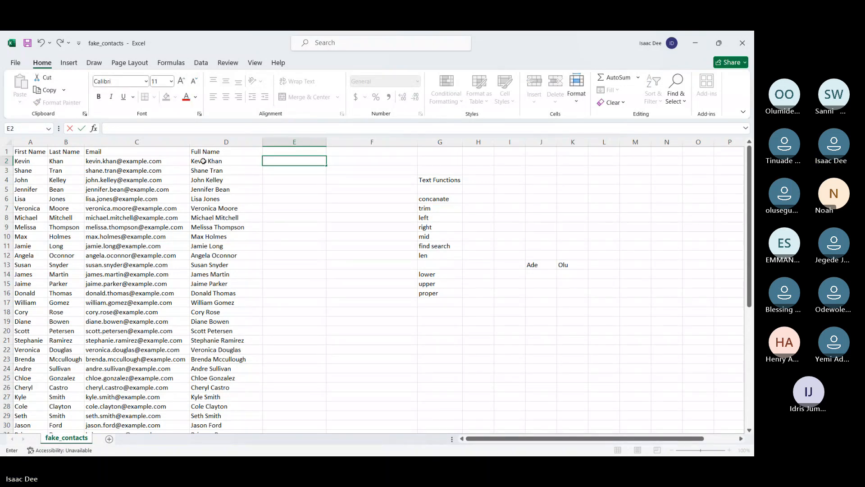
pyautogui.write('=left')
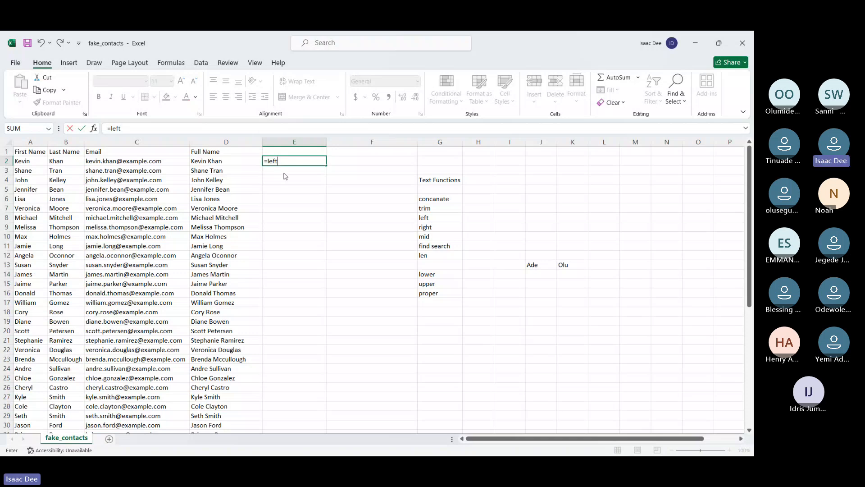
pyautogui.press('Tab')
pyautogui.click(234, 161)
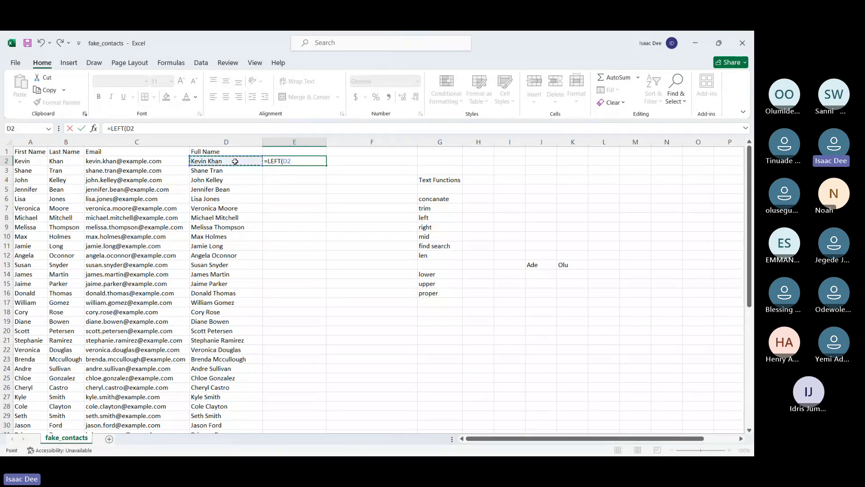
pyautogui.write(',')
pyautogui.write('3')
pyautogui.hotkey('ctrl', 'Return')
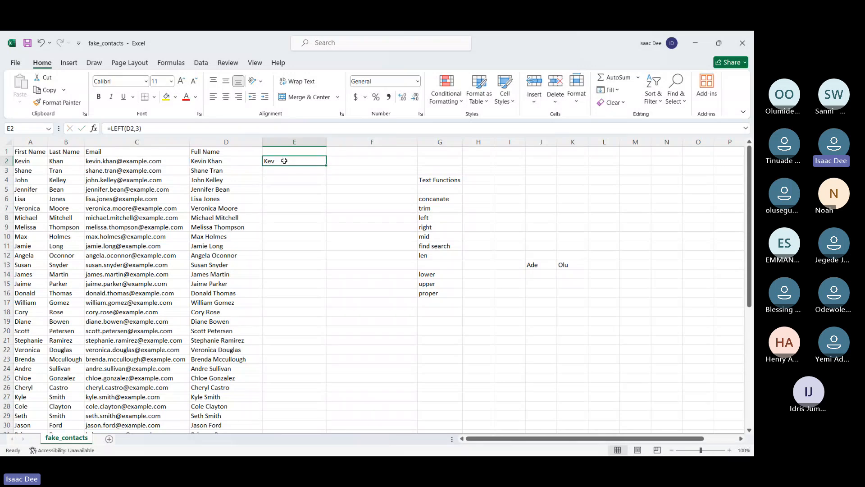
pyautogui.doubleClick(327, 166)
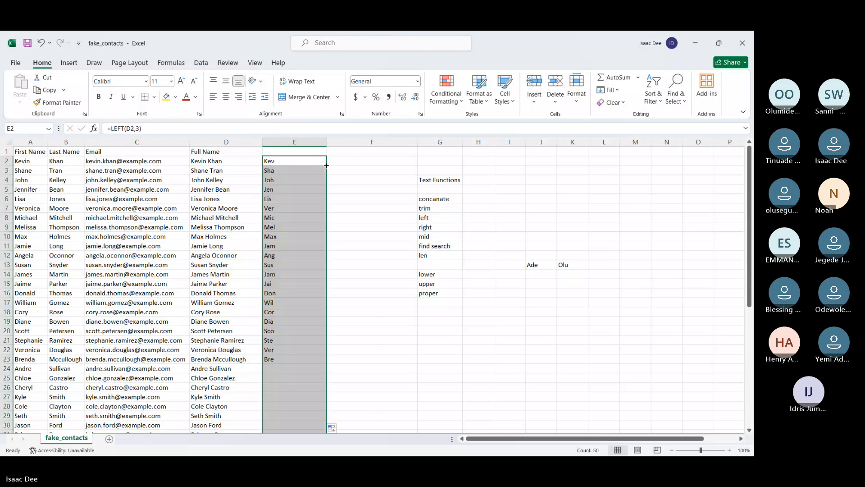
pyautogui.click(281, 173)
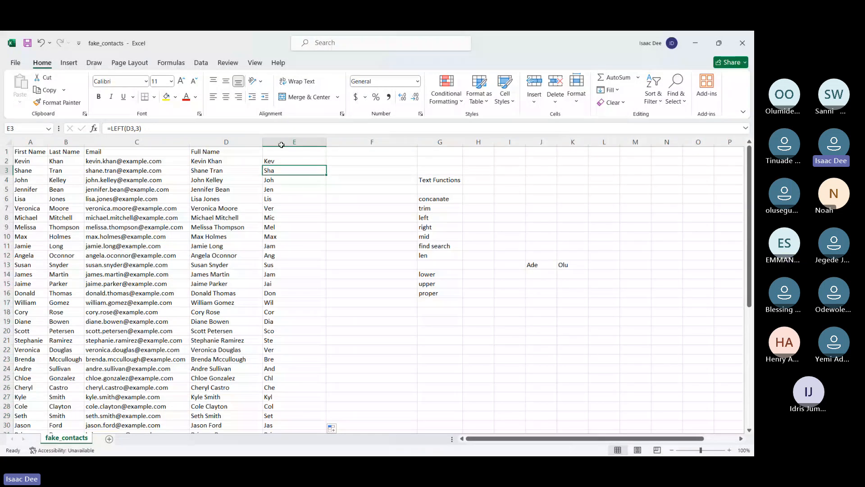
# Change the LEFT character count in E2 to 5, refill it down to E51, and clear the filled range
pyautogui.press('Up')
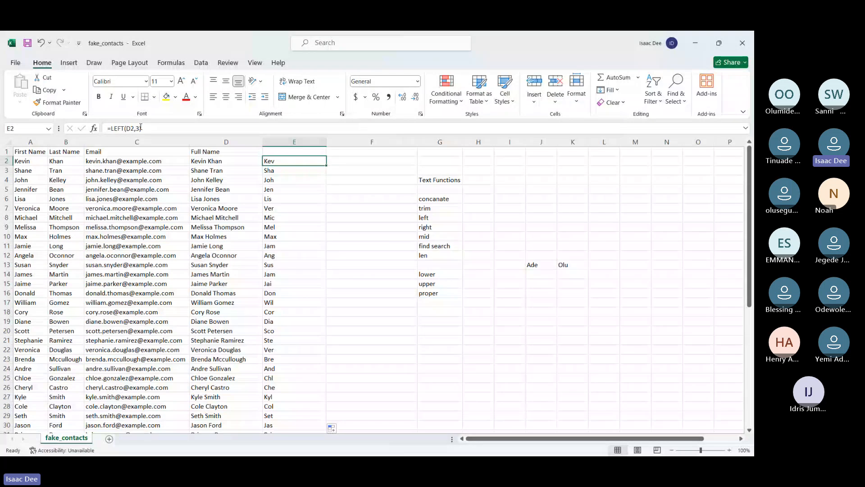
pyautogui.click(140, 128)
pyautogui.press('BackSpace')
pyautogui.write('5')
pyautogui.press('Return')
pyautogui.press('Up')
pyautogui.doubleClick(327, 165)
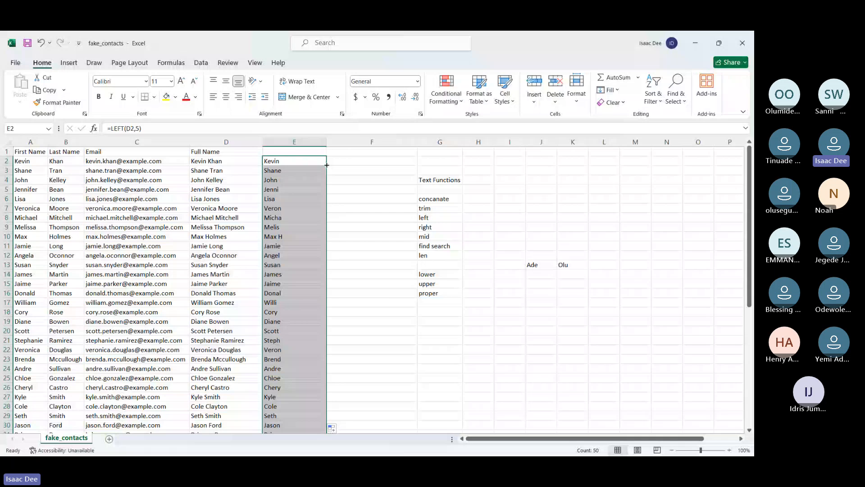
pyautogui.press('Delete')
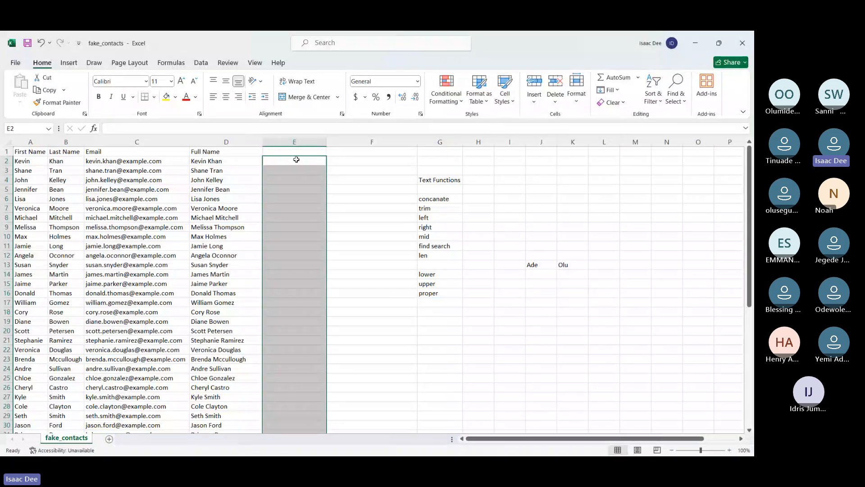
# Enter =FIND("K",D2) in E2 and fill it down to E51
pyautogui.click(296, 160)
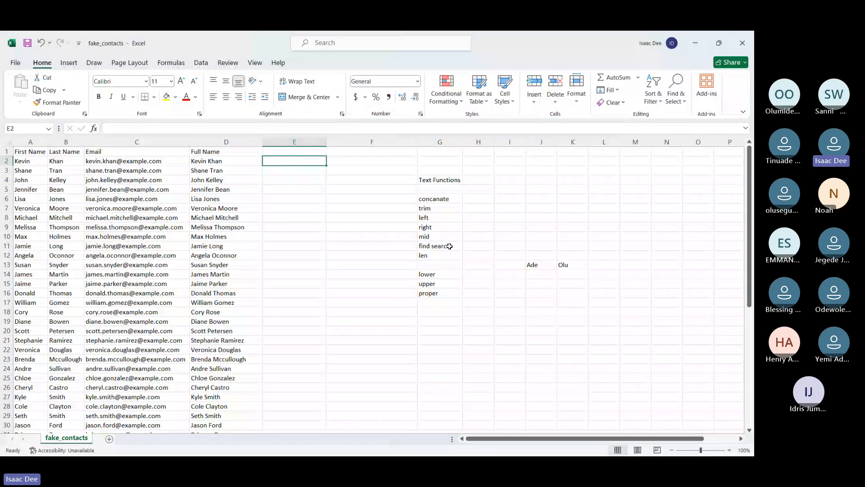
pyautogui.write('=find')
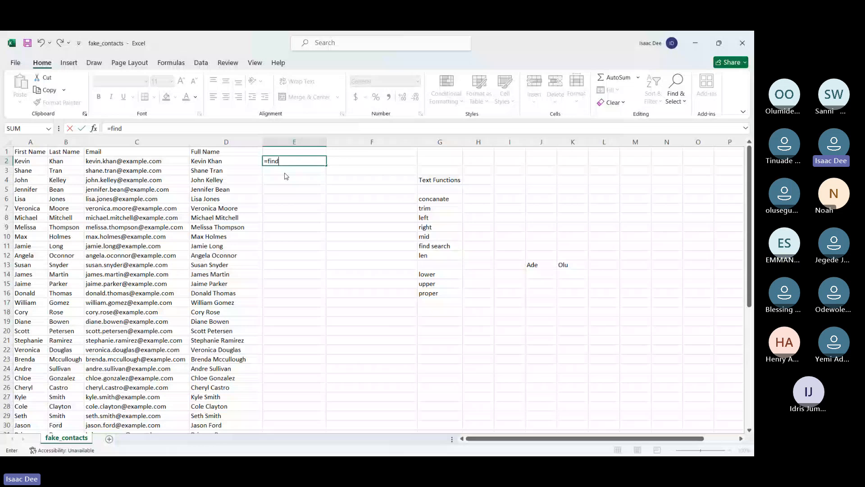
pyautogui.press('Tab')
pyautogui.write('"K"')
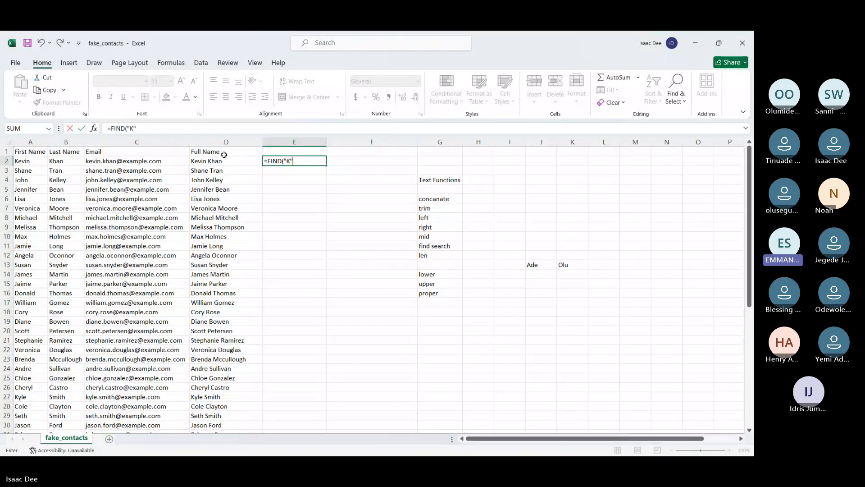
pyautogui.write(',')
pyautogui.click(206, 161)
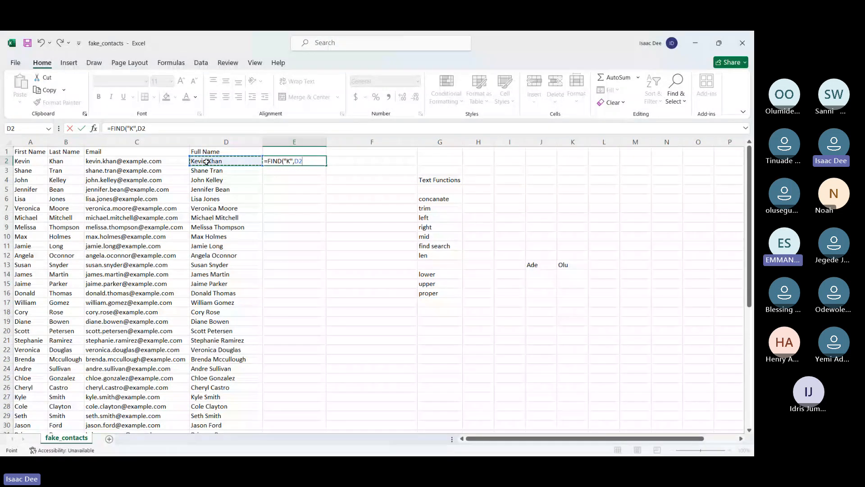
pyautogui.hotkey('ctrl', 'Return')
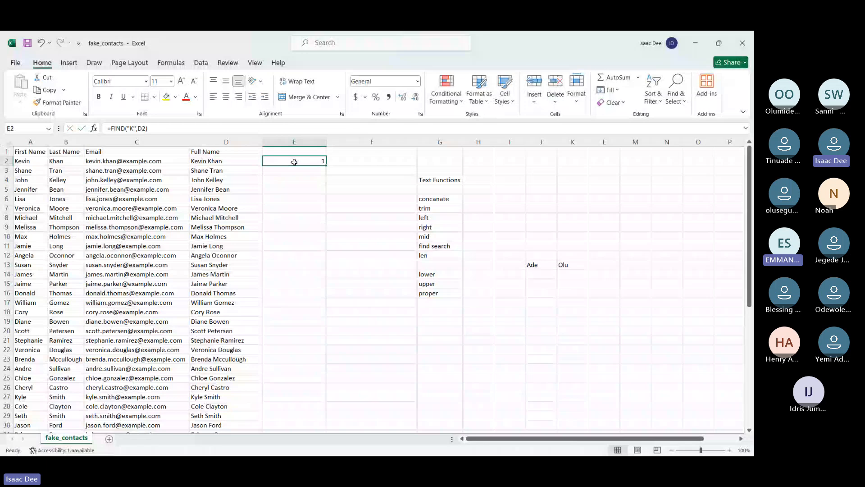
pyautogui.doubleClick(326, 165)
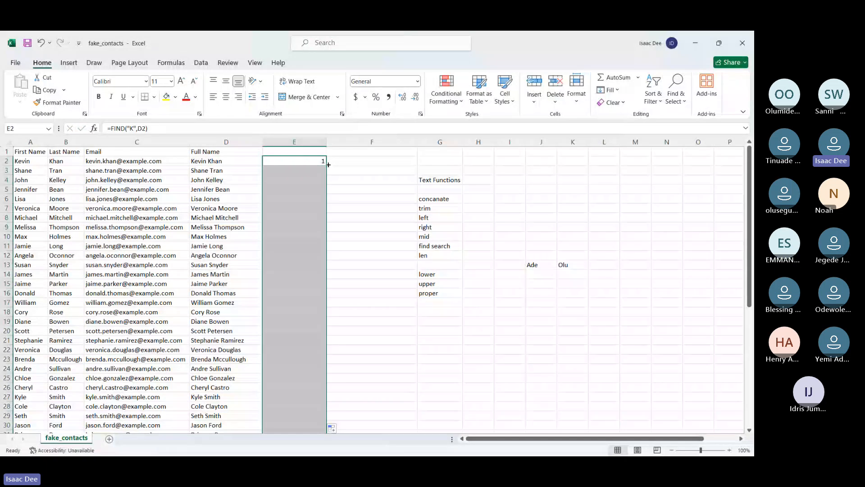
# Check the copied FIND formulas in E3 and E4, then clear the whole FIND range from E2 down
pyautogui.click(289, 171)
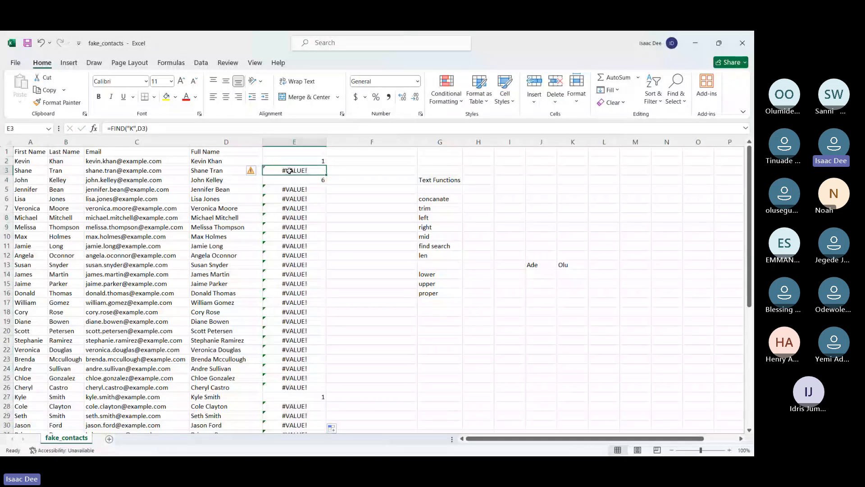
pyautogui.press('Down')
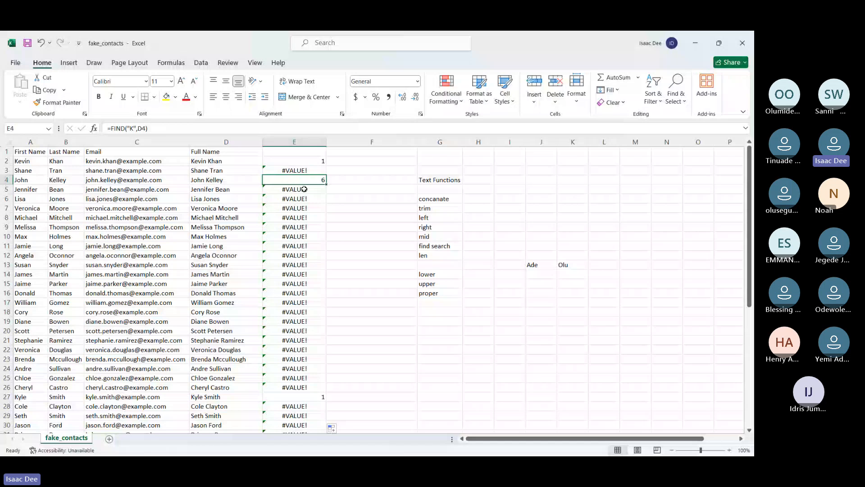
pyautogui.click(294, 162)
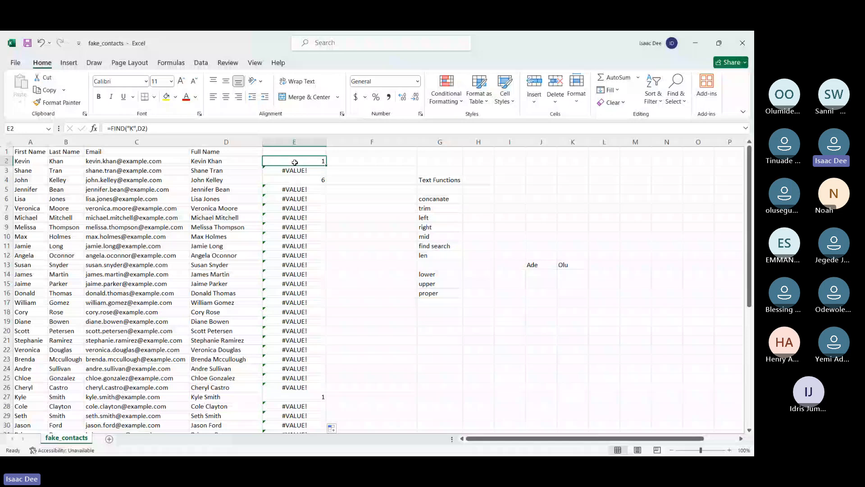
pyautogui.hotkey('ctrl', 'shift', 'Down')
pyautogui.press('Delete')
pyautogui.click(294, 159)
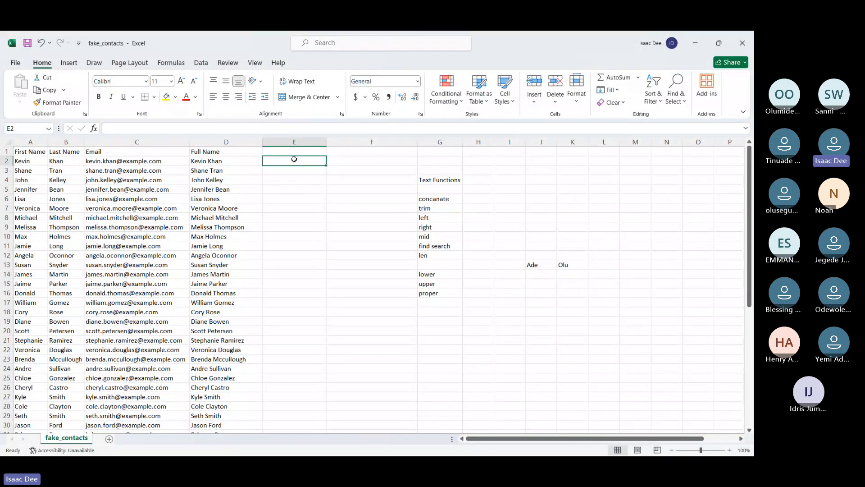
# Enter =FIND(" ",D2) in E2 to locate the space in each full name, and fill it down column E
pyautogui.click(472, 45)
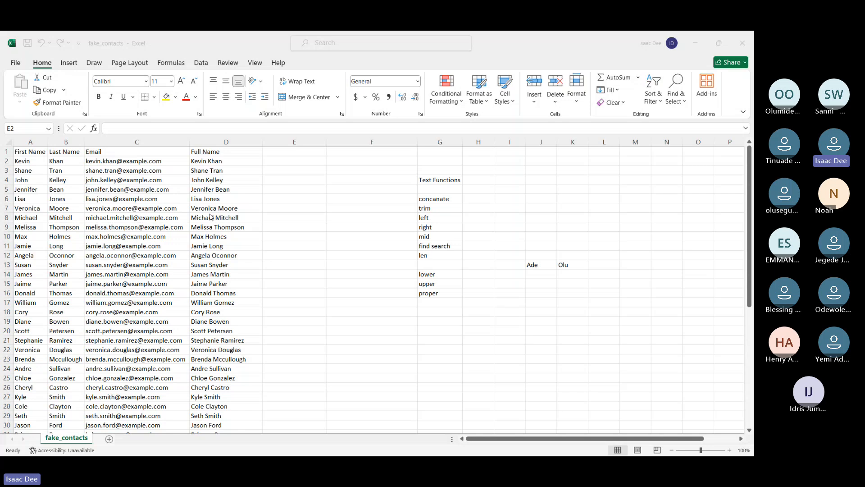
pyautogui.click(284, 160)
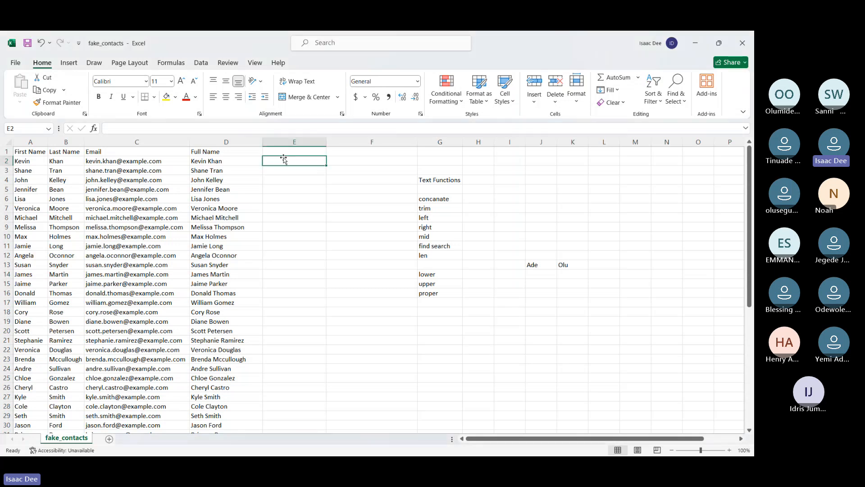
pyautogui.write('=fi')
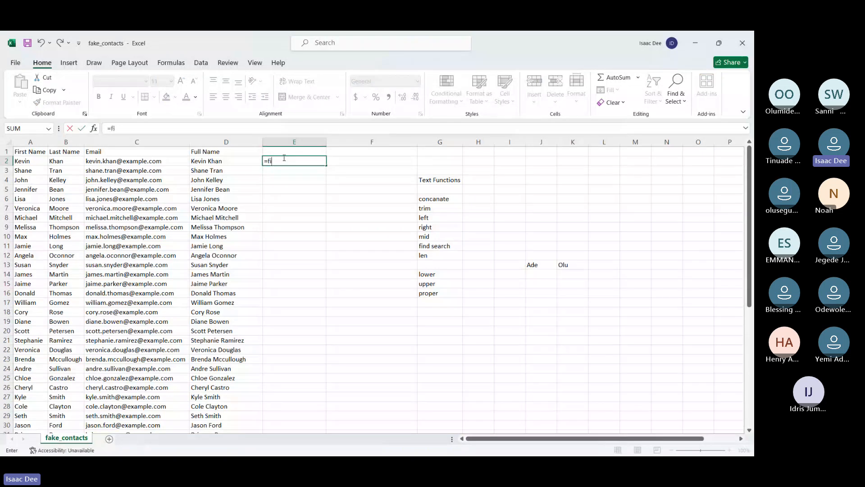
pyautogui.write('nd')
pyautogui.press('Tab')
pyautogui.write('" "')
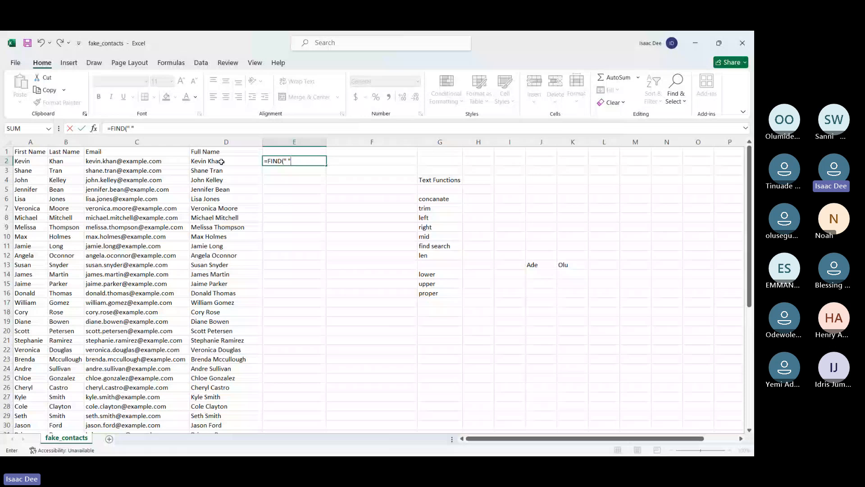
pyautogui.write(',')
pyautogui.click(221, 161)
pyautogui.write(')')
pyautogui.press('Return')
pyautogui.click(284, 162)
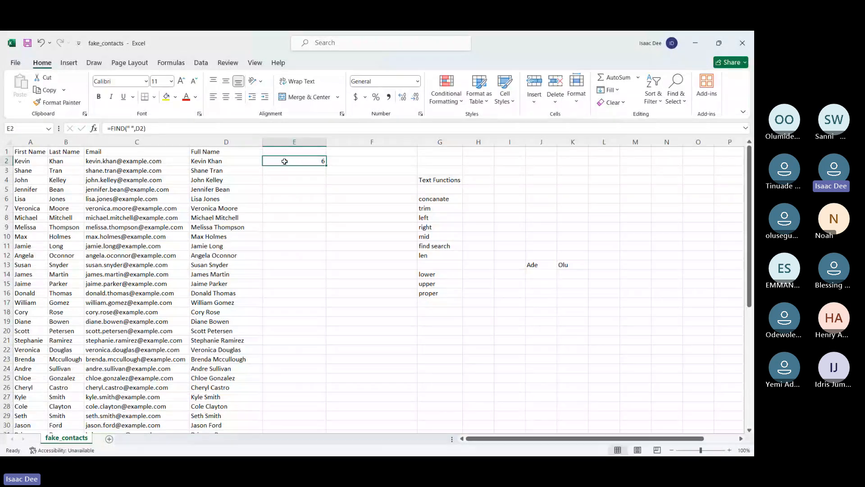
pyautogui.doubleClick(327, 166)
pyautogui.click(310, 170)
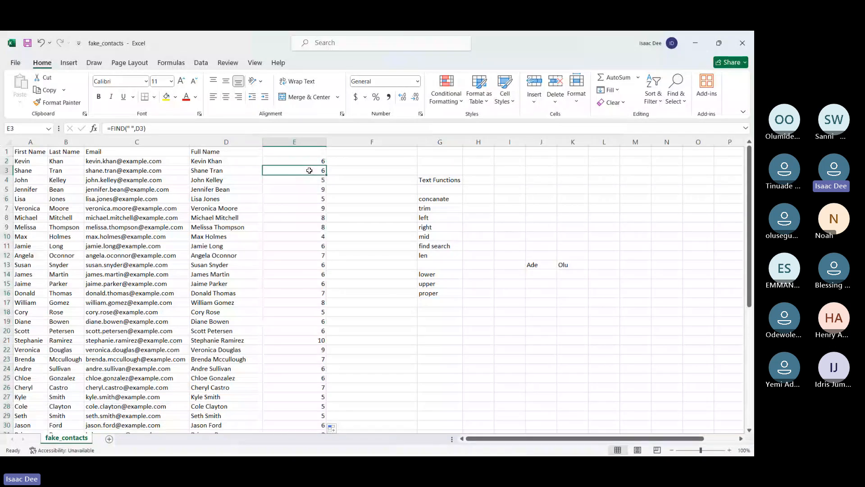
pyautogui.press('Down')
pyautogui.press('Down')
pyautogui.press('Down')
pyautogui.press('Down')
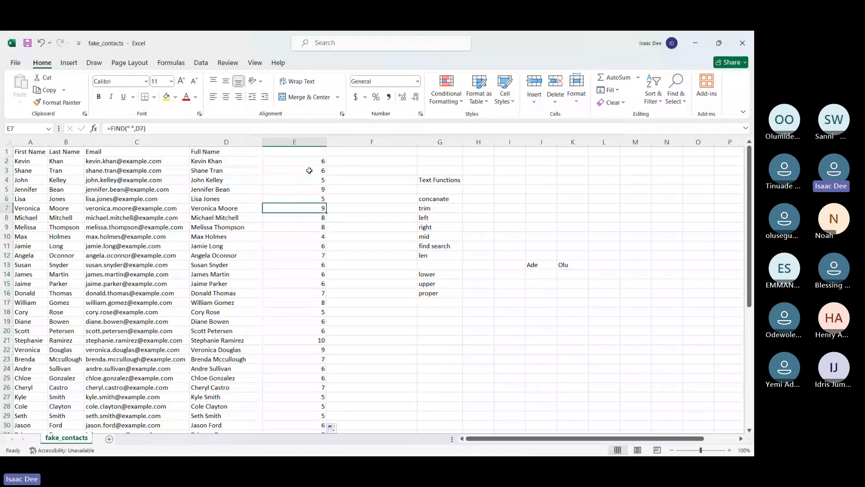
# Enter =LEFT(D2,E2) in F2 to extract the first name using the space position from column E
pyautogui.press('Up')
pyautogui.press('Up')
pyautogui.press('Up')
pyautogui.press('Up')
pyautogui.press('Up')
pyautogui.press('Right')
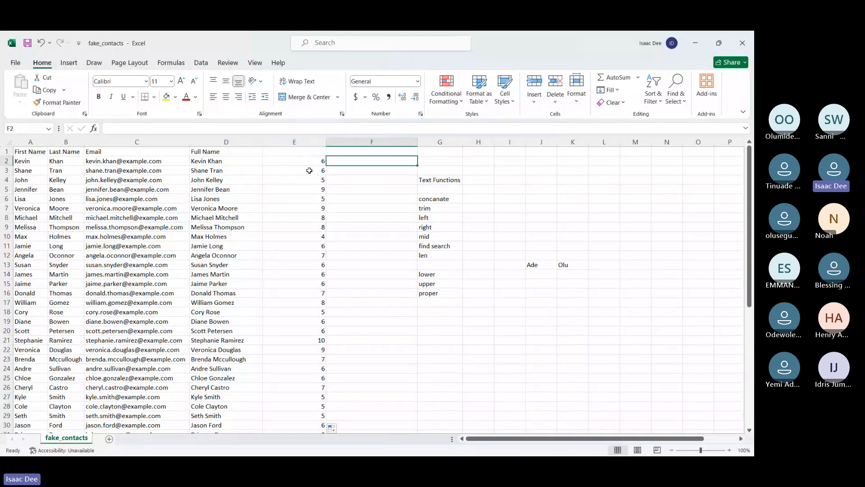
pyautogui.write('=')
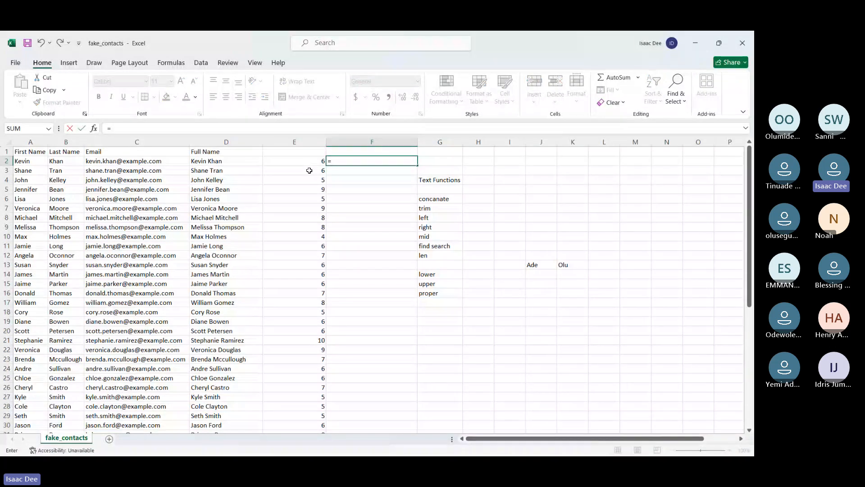
pyautogui.write('lef')
pyautogui.press('Tab')
pyautogui.click(218, 160)
pyautogui.write(',')
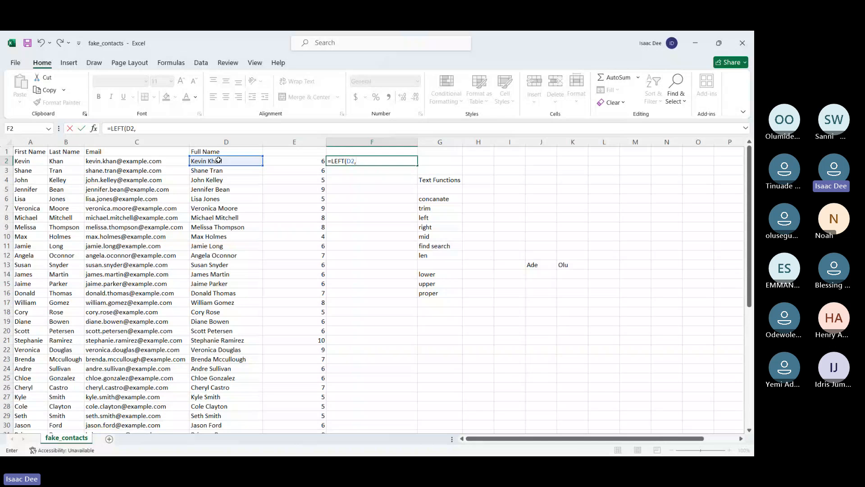
pyautogui.click(364, 172)
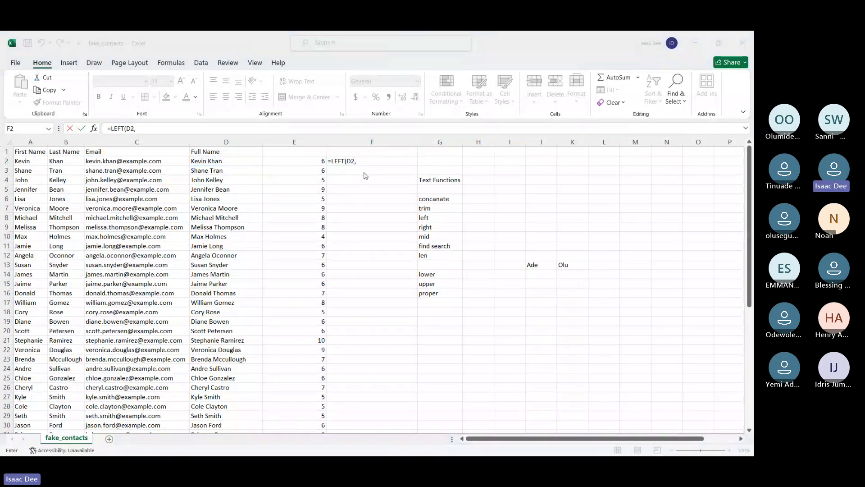
pyautogui.click(364, 161)
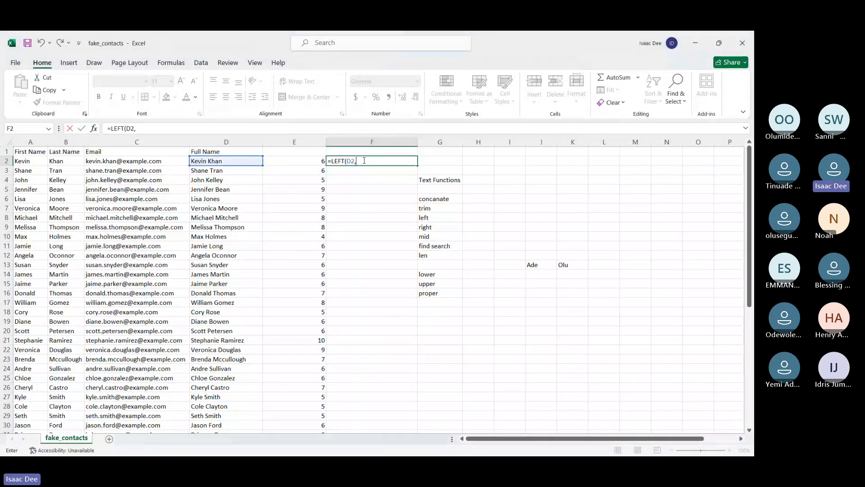
pyautogui.click(306, 161)
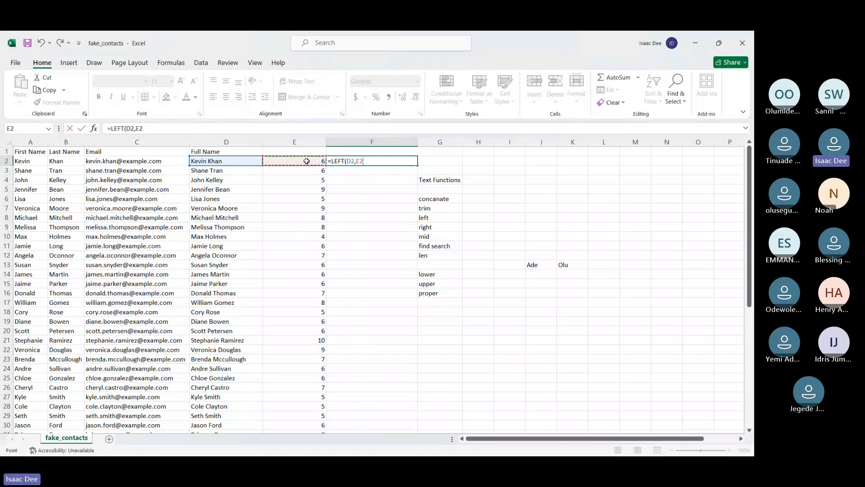
pyautogui.press('Return')
# Fill the LEFT formula from F2 down column F and review the formula in F2
pyautogui.click(371, 161)
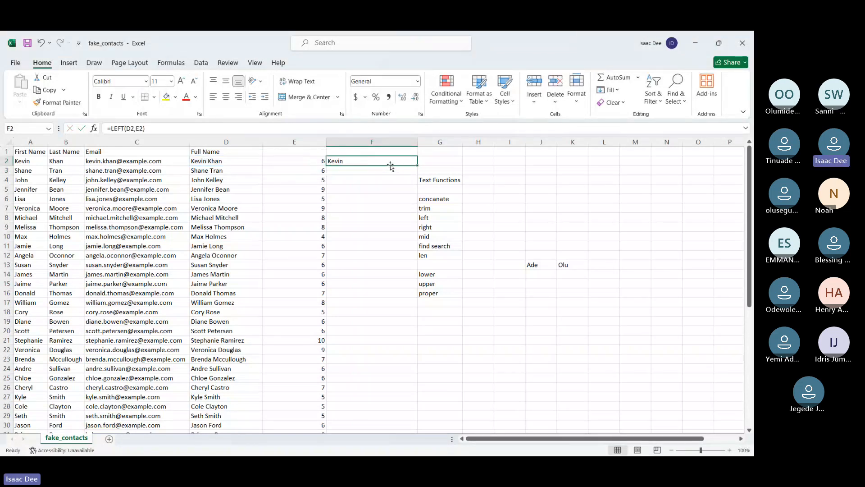
pyautogui.doubleClick(418, 164)
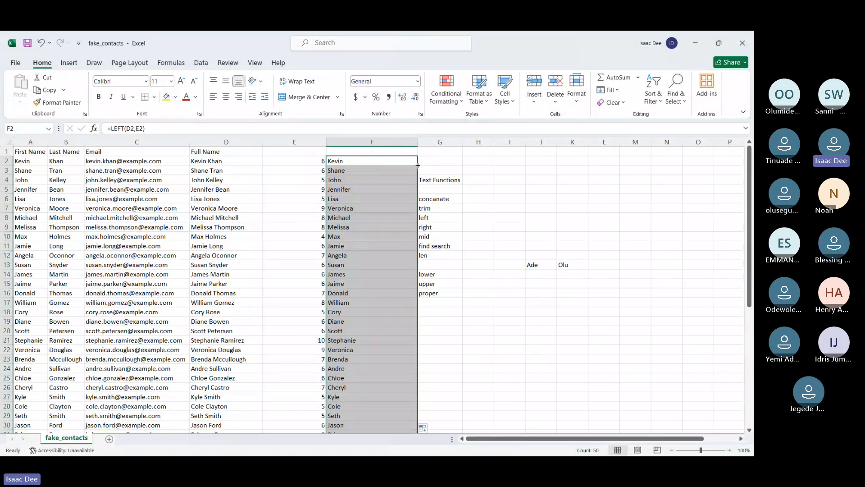
pyautogui.click(360, 163)
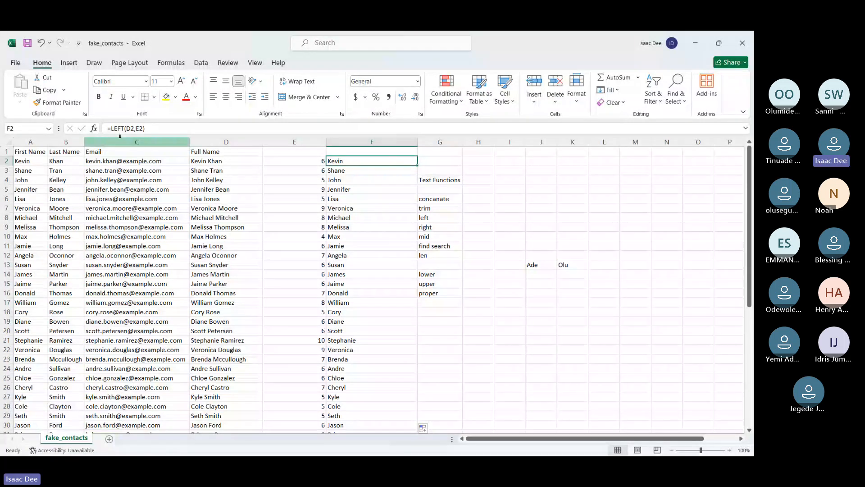
pyautogui.press('F2')
pyautogui.press('Return')
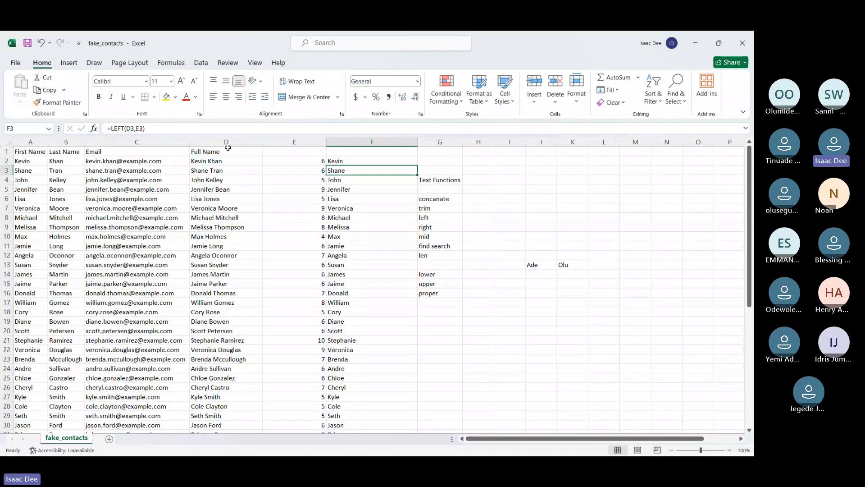
# Change the formula in F2 to =LEFT(D2,E2-1) to drop the trailing space, and refill it down column F
pyautogui.click(356, 162)
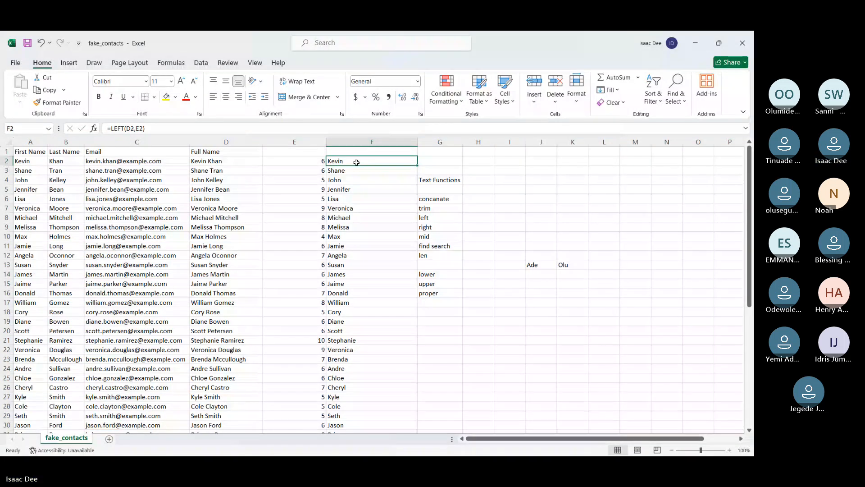
pyautogui.click(154, 129)
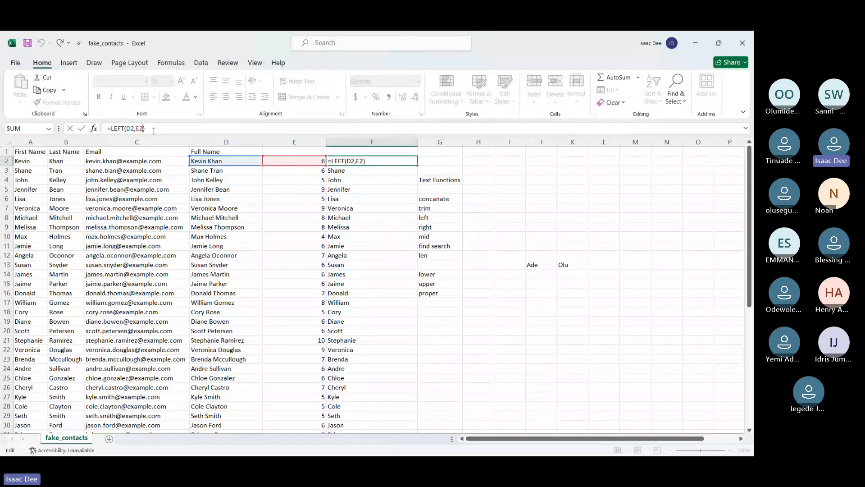
pyautogui.write('-1')
pyautogui.press('Return')
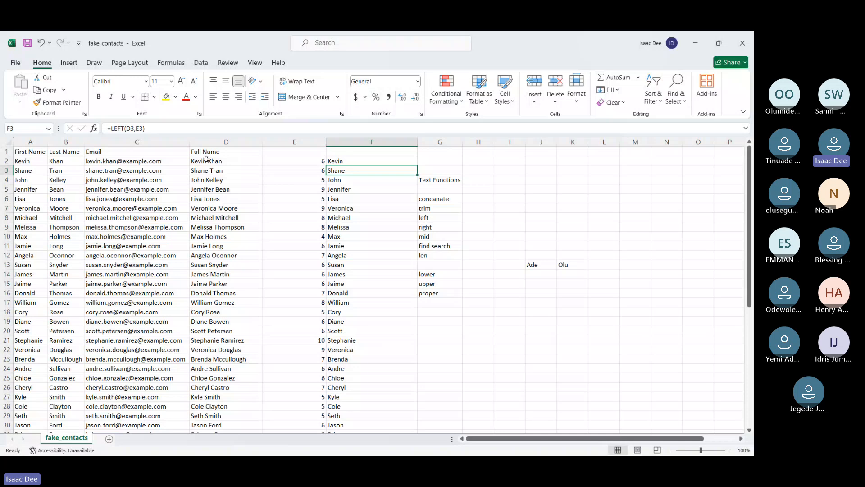
pyautogui.click(350, 162)
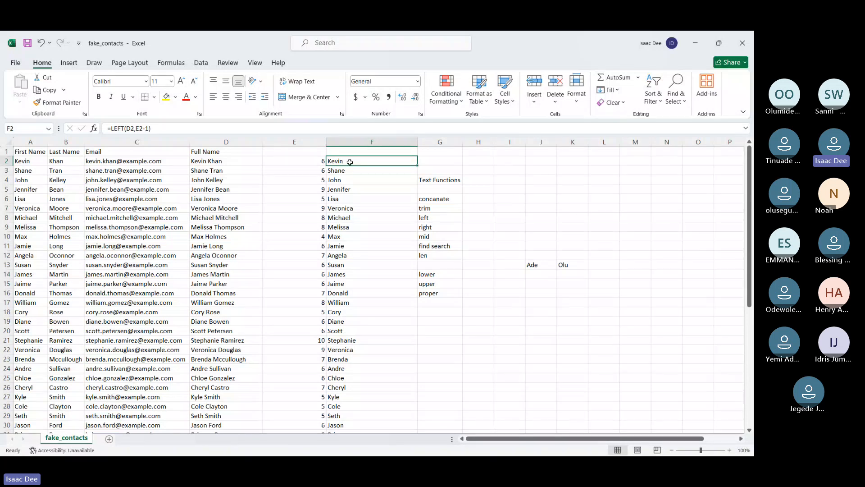
pyautogui.moveTo(416, 164); pyautogui.dragTo(417, 165)
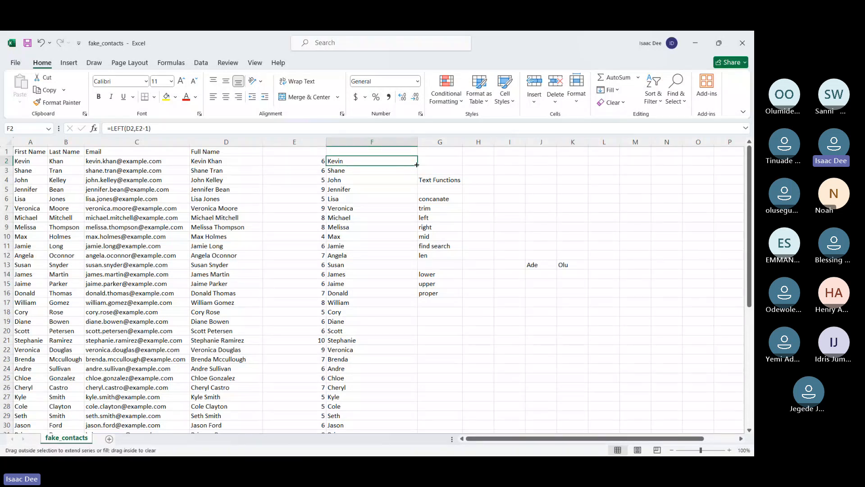
pyautogui.doubleClick(416, 165)
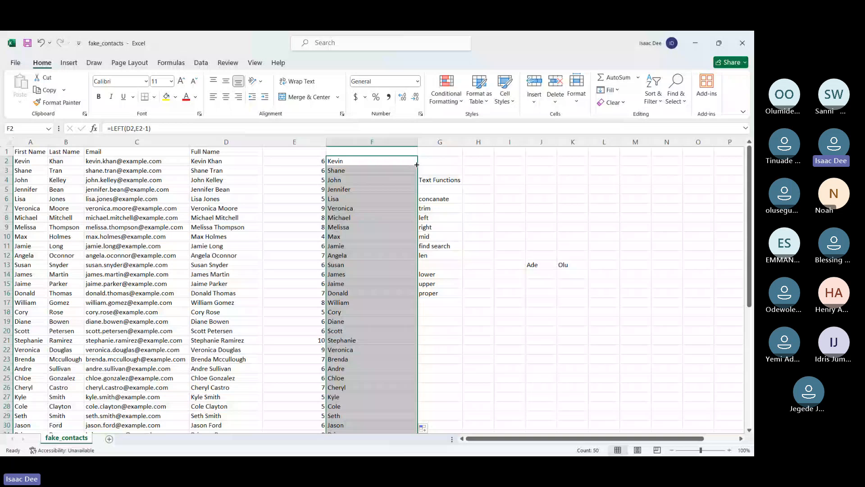
# Try entering =LEN(F2) in F2 itself, and undo back to =LEFT(D2,E2)
pyautogui.click(374, 163)
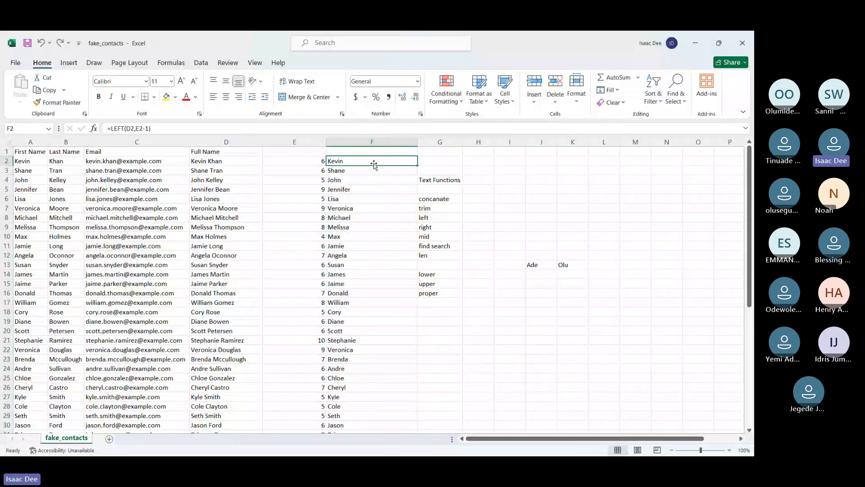
pyautogui.write('=')
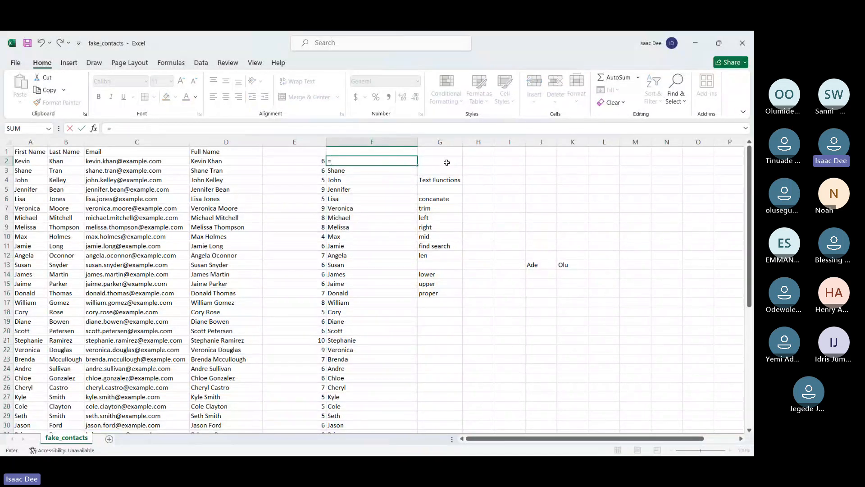
pyautogui.write('len')
pyautogui.press('Tab')
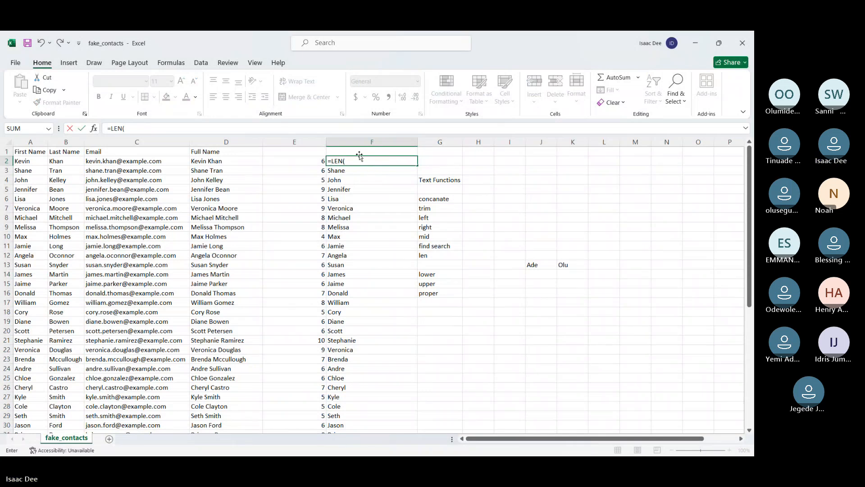
pyautogui.write('f2')
pyautogui.press('Return')
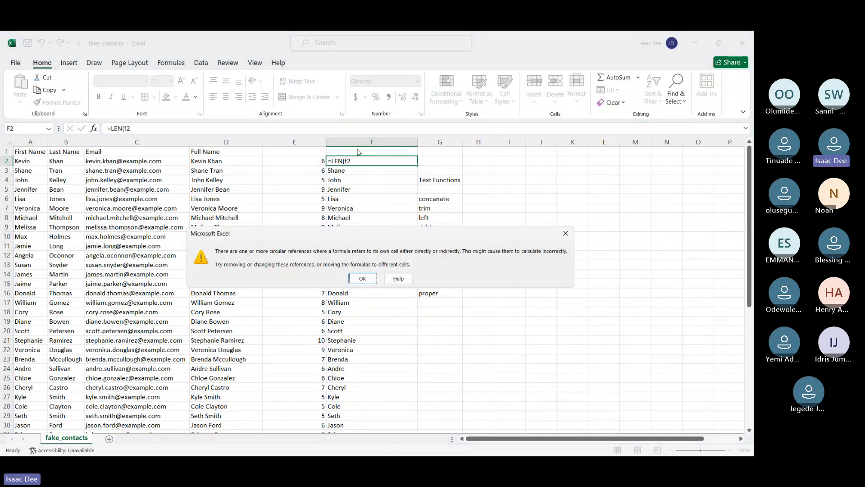
pyautogui.click(363, 278)
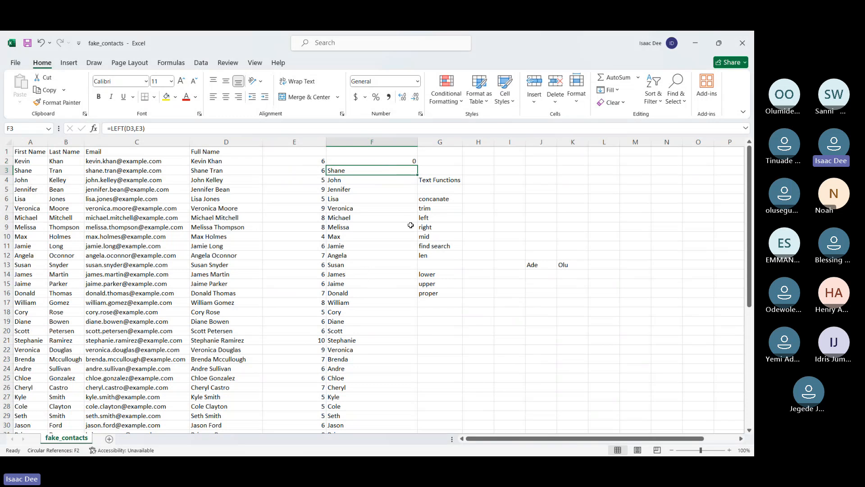
pyautogui.hotkey('ctrl', 'z')
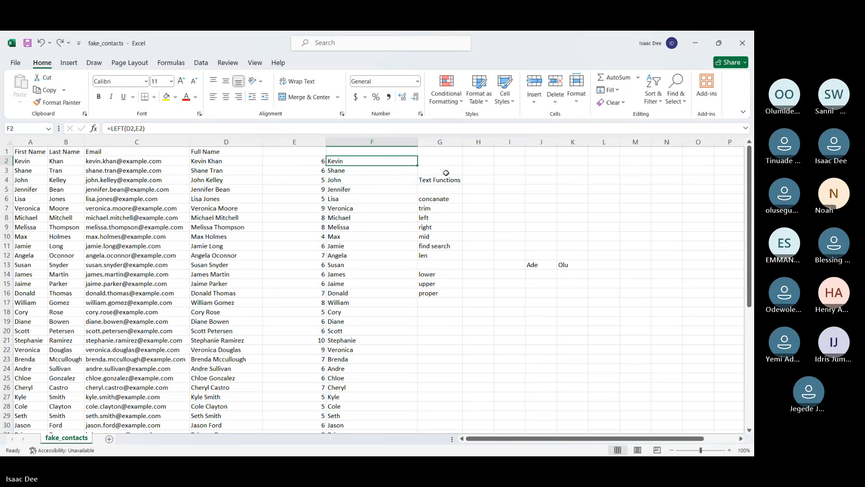
# Enter =LEN(F2) in G2 to count the characters of the extracted first name
pyautogui.click(447, 161)
pyautogui.write('=le')
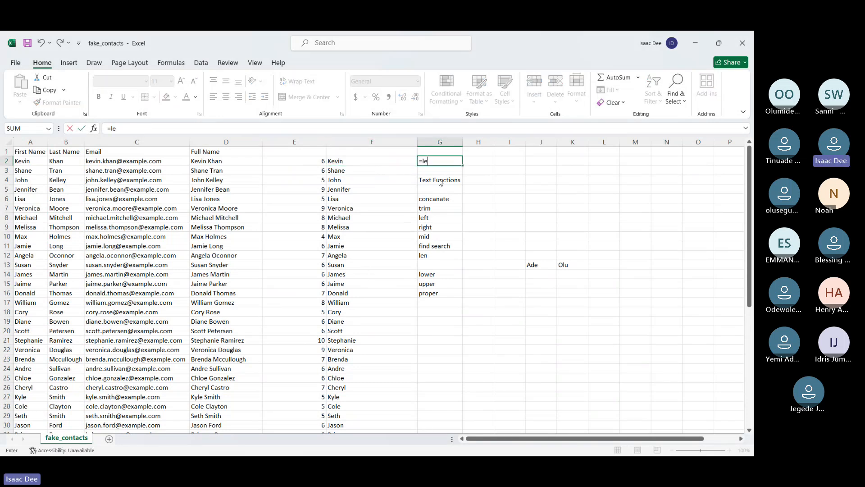
pyautogui.write('n(')
pyautogui.click(353, 163)
pyautogui.press('Return')
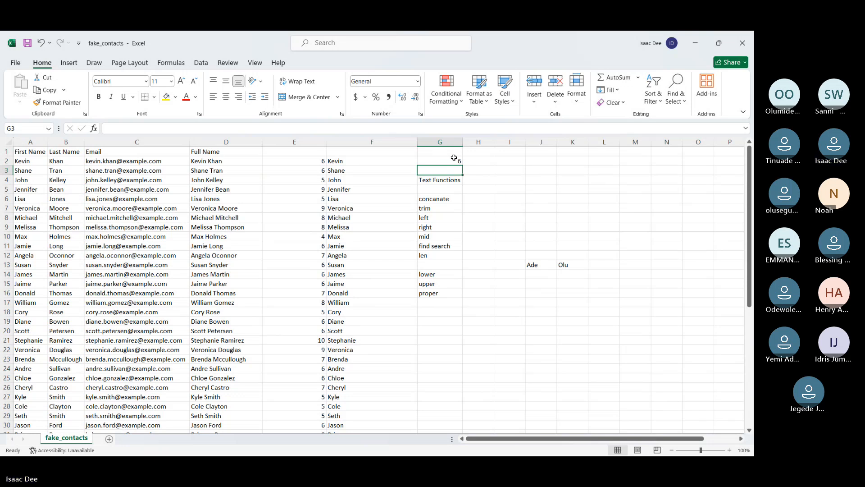
pyautogui.click(454, 158)
# Subtract 1 from the character count in F2, making it =LEFT(D2,E2-1), and fill it down column F
pyautogui.click(369, 161)
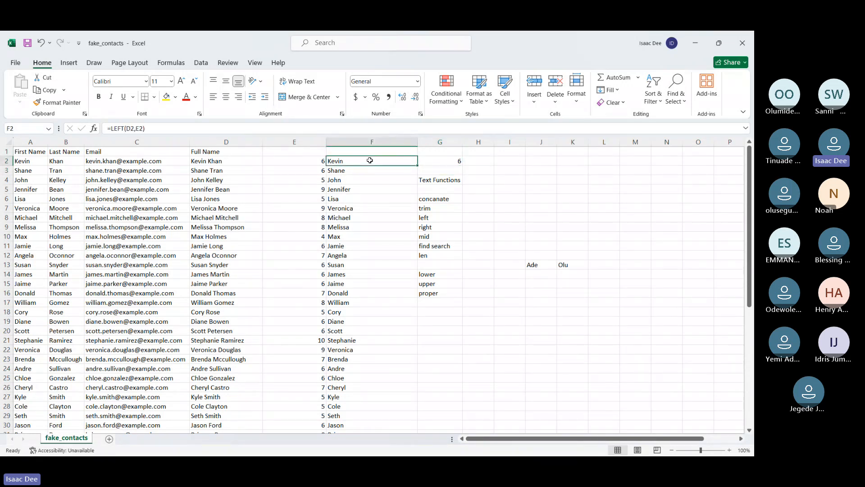
pyautogui.doubleClick(370, 160)
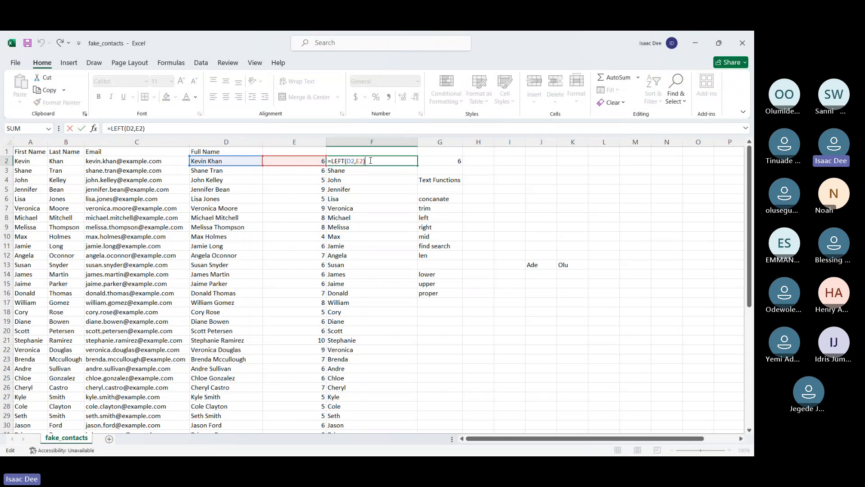
pyautogui.press('Left')
pyautogui.write('-1')
pyautogui.press('Return')
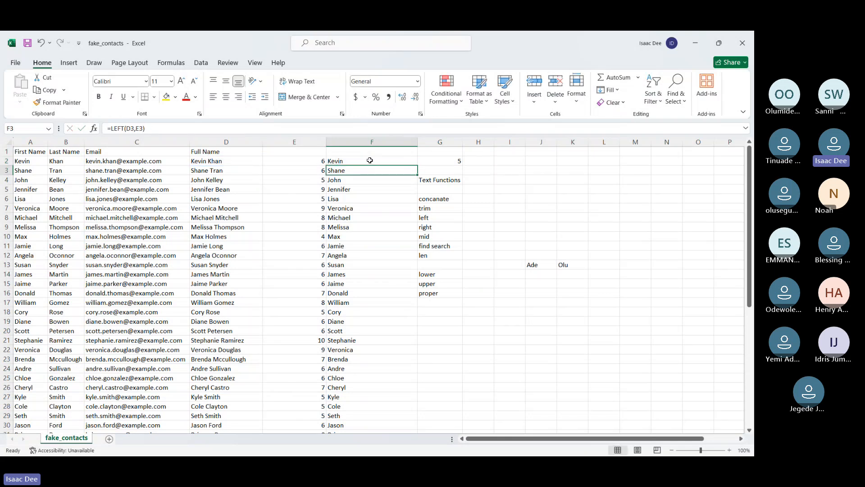
pyautogui.click(380, 161)
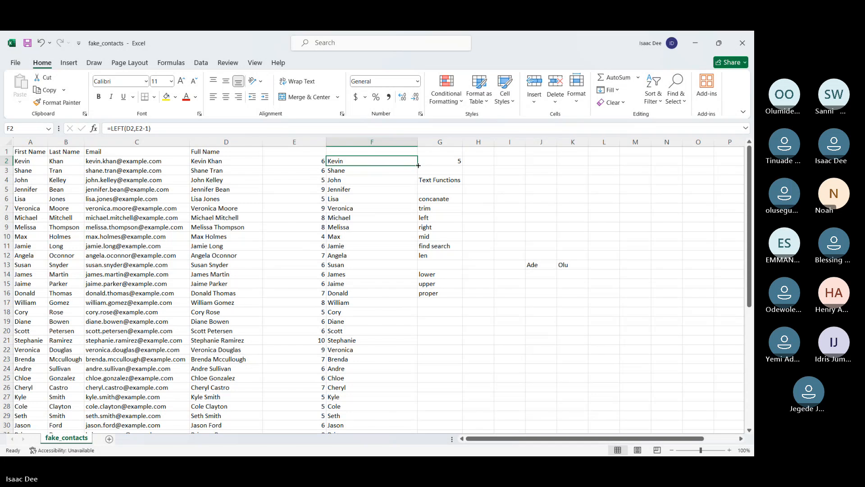
pyautogui.doubleClick(418, 166)
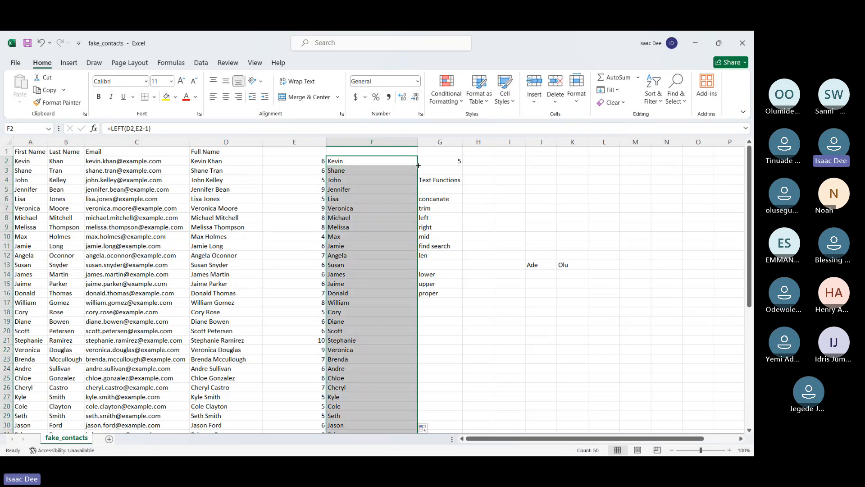
# Review the corrected LEFT formula in F2 and its helper column E, and clear column F
pyautogui.click(393, 161)
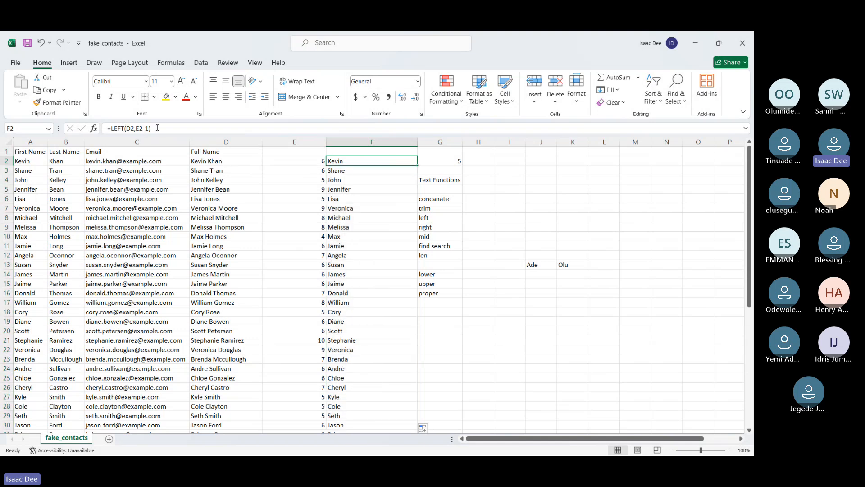
pyautogui.click(301, 143)
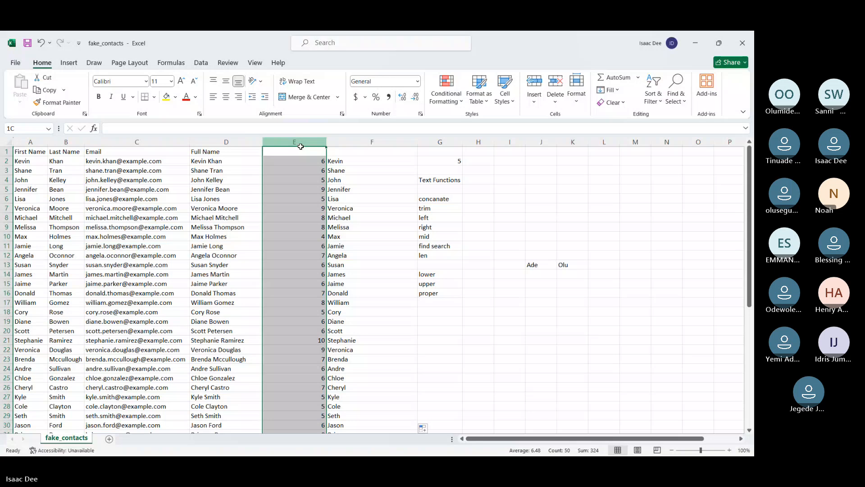
pyautogui.click(356, 165)
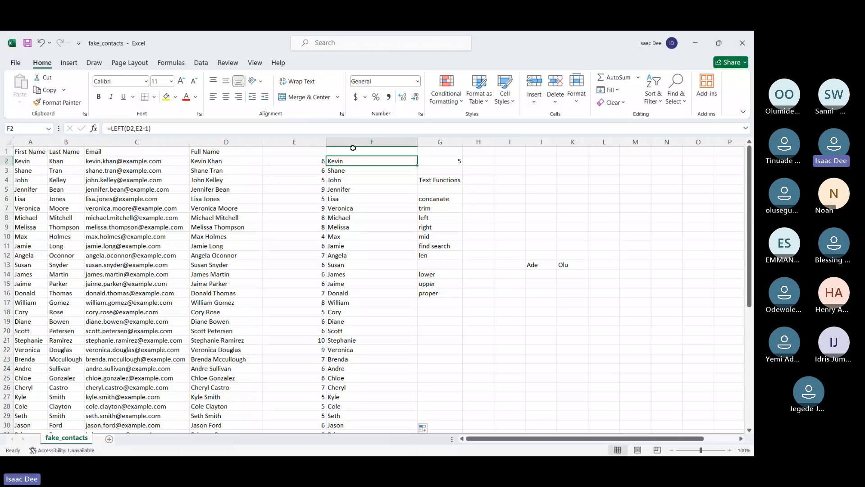
pyautogui.click(353, 148)
pyautogui.press('Delete')
# Enter =LEFT(D2,FIND(" ",D2)-1) in F2 to extract the first name without a helper column, accepting the suggested bracket correction
pyautogui.click(353, 161)
pyautogui.write('=lef')
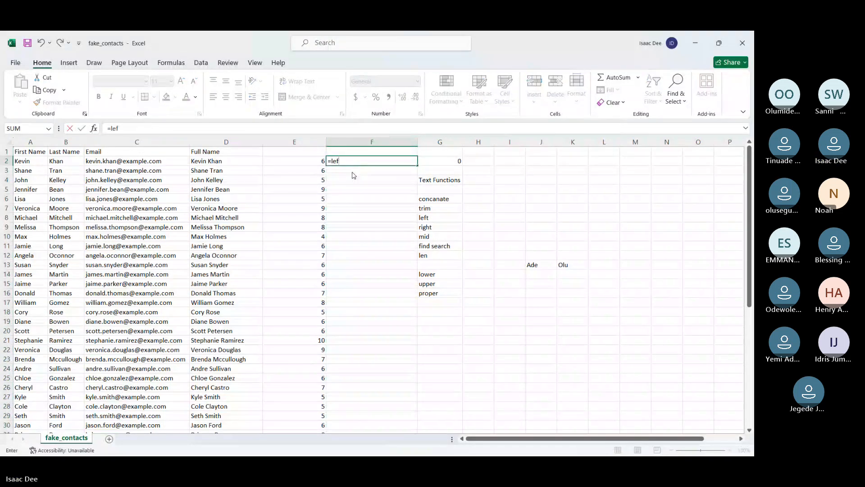
pyautogui.press('Tab')
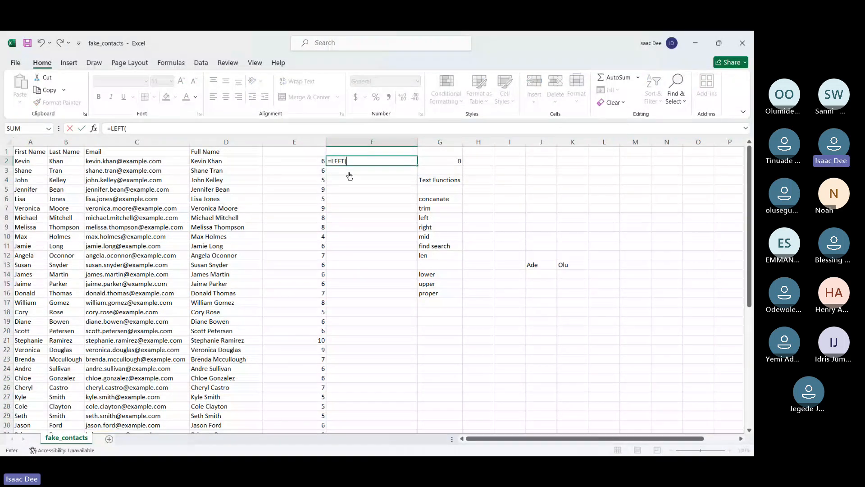
pyautogui.click(199, 161)
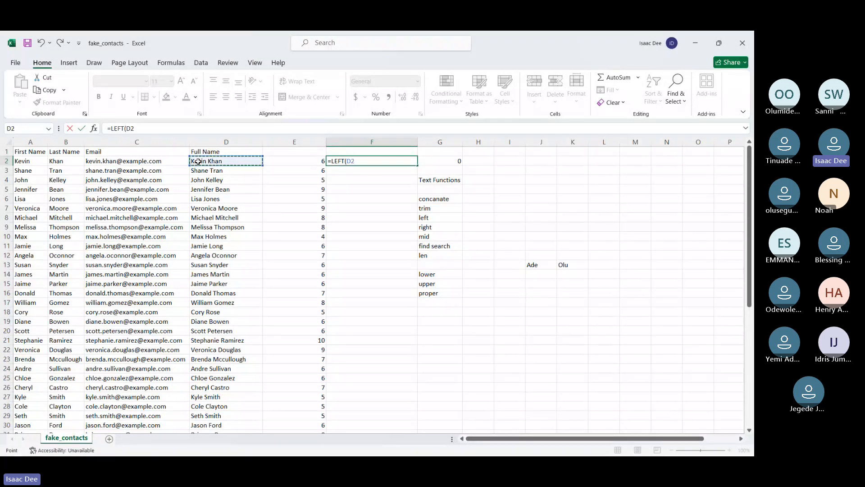
pyautogui.write(',')
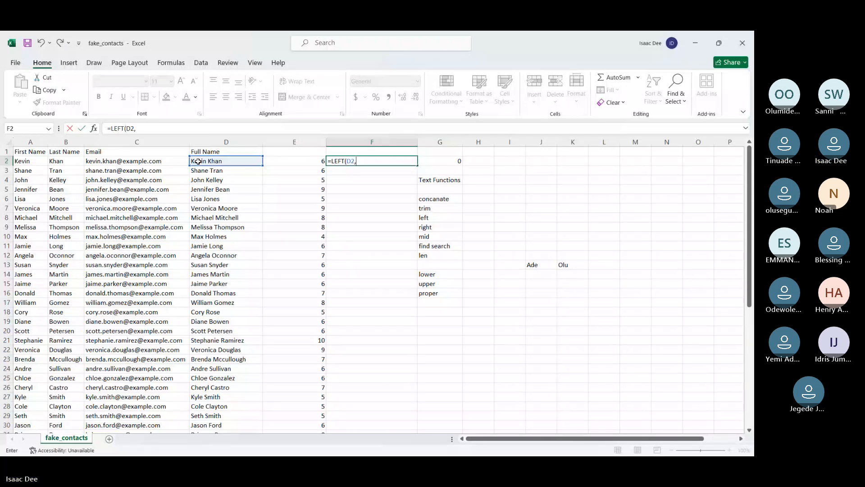
pyautogui.write('find')
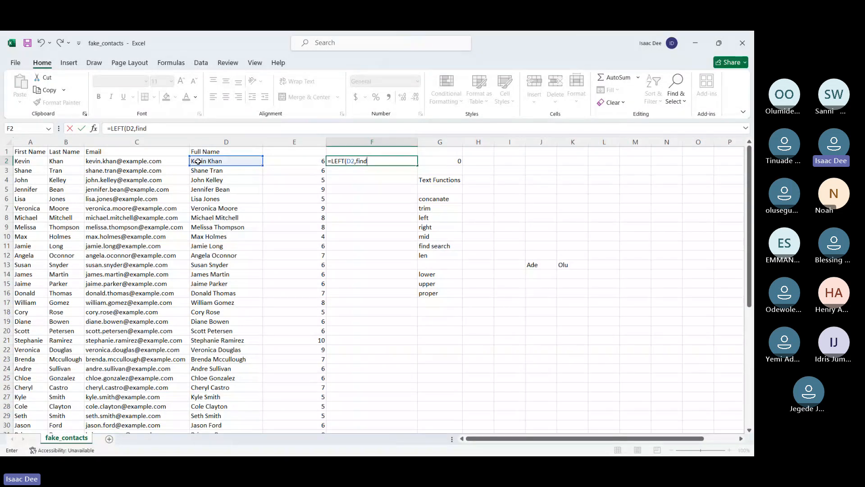
pyautogui.press('BackSpace')
pyautogui.press('BackSpace')
pyautogui.press('BackSpace')
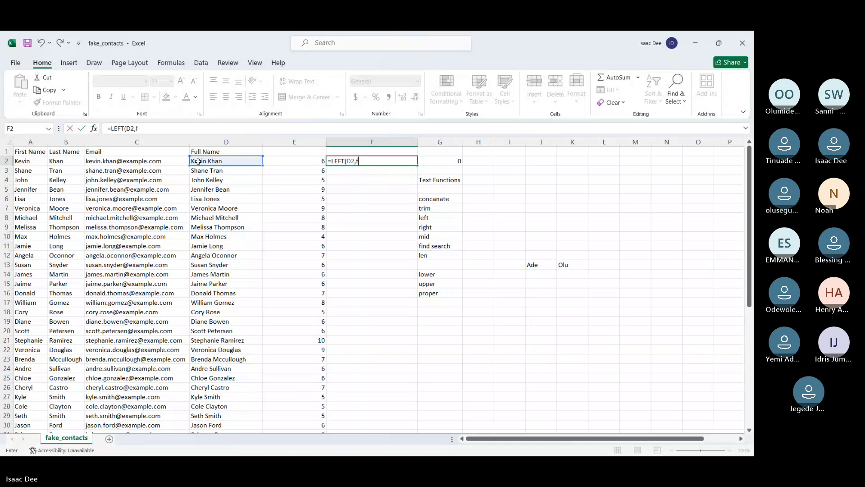
pyautogui.write('i')
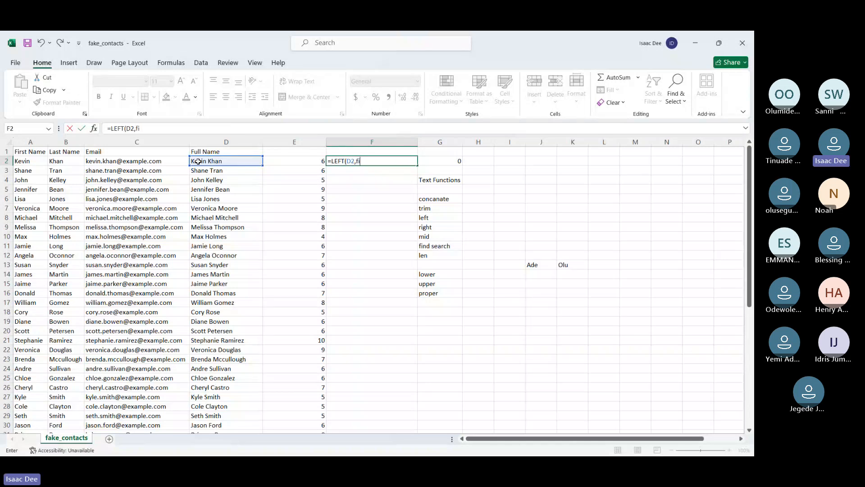
pyautogui.write('nd')
pyautogui.press('Tab')
pyautogui.write('" "')
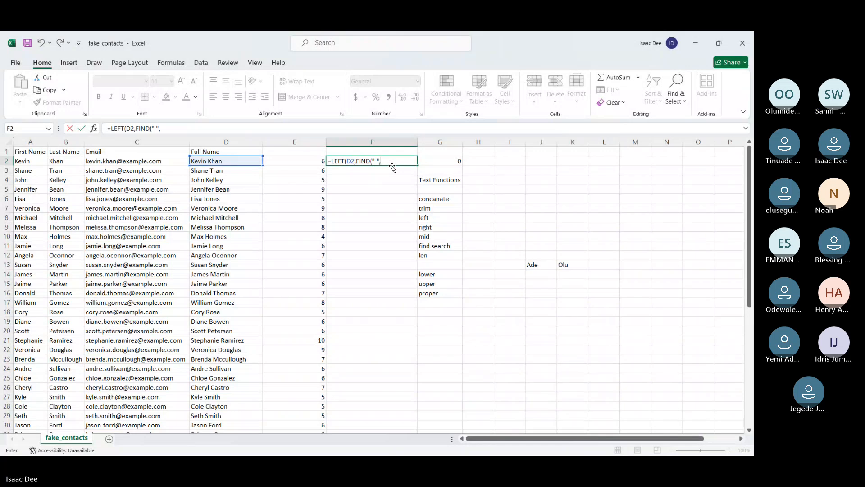
pyautogui.write(',')
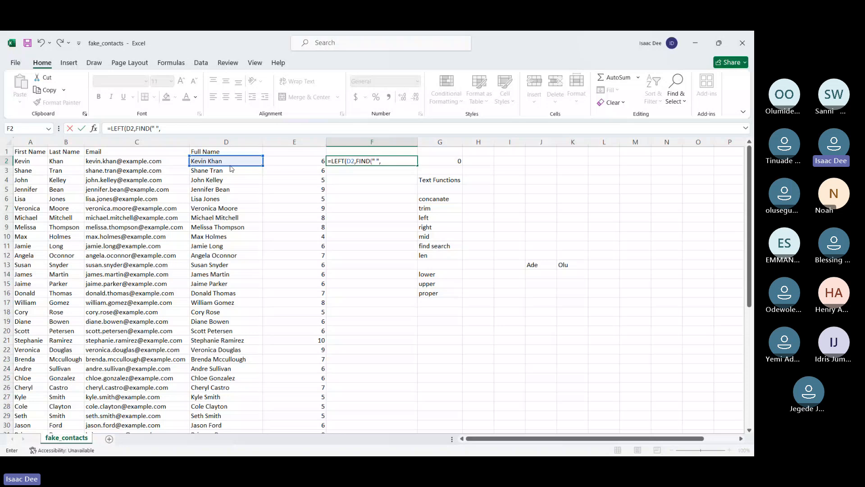
pyautogui.write('d2')
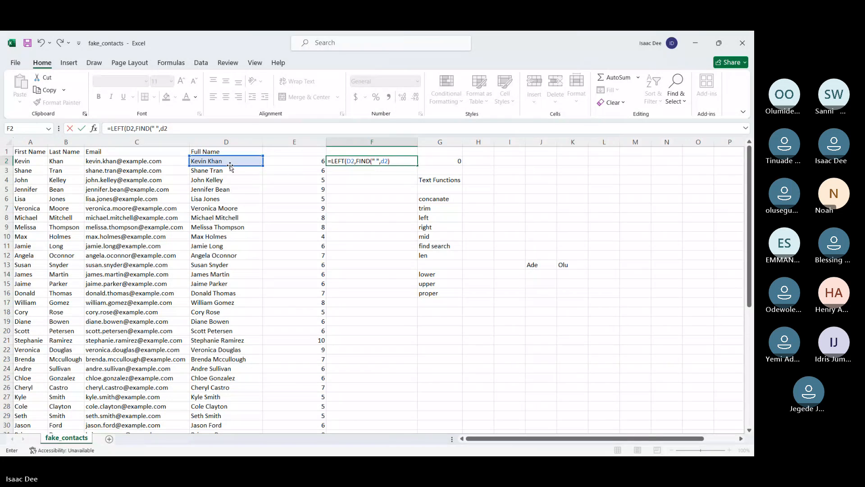
pyautogui.press('Return')
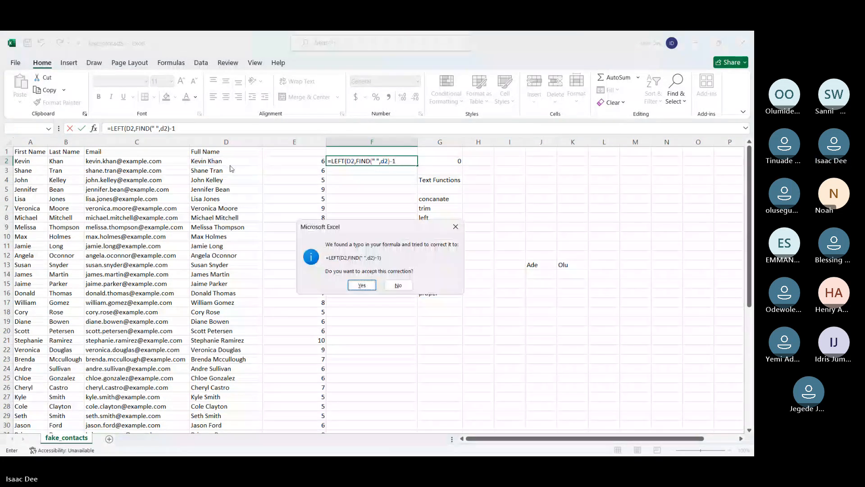
pyautogui.press('Return')
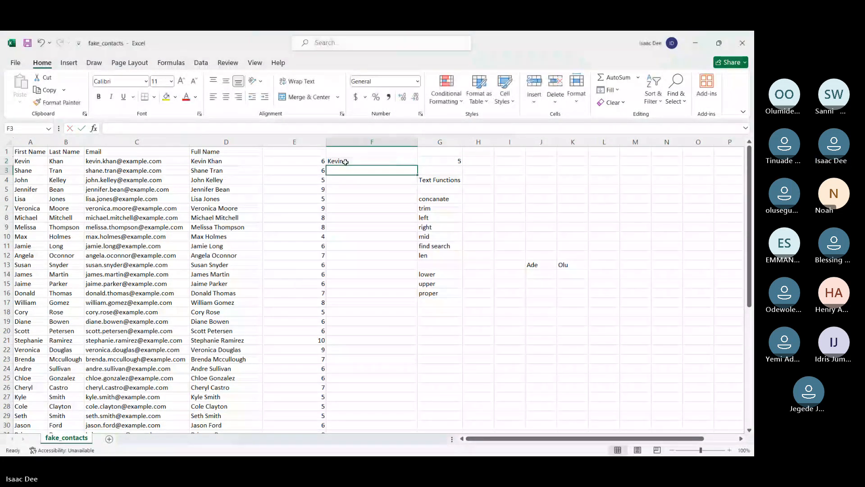
# Reopen the formula in F2, delete its second argument and re-enter it as FIND(" ",D2)-1
pyautogui.click(347, 161)
pyautogui.doubleClick(347, 161)
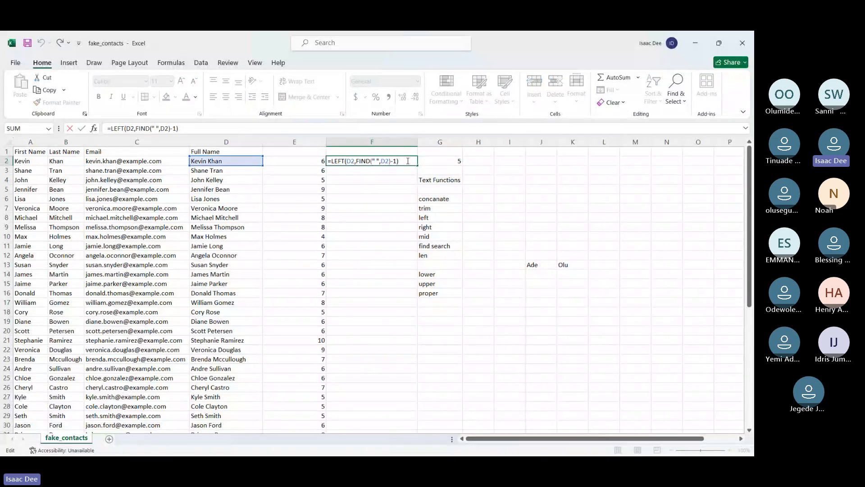
pyautogui.moveTo(408, 161); pyautogui.dragTo(357, 161)
pyautogui.press('BackSpace')
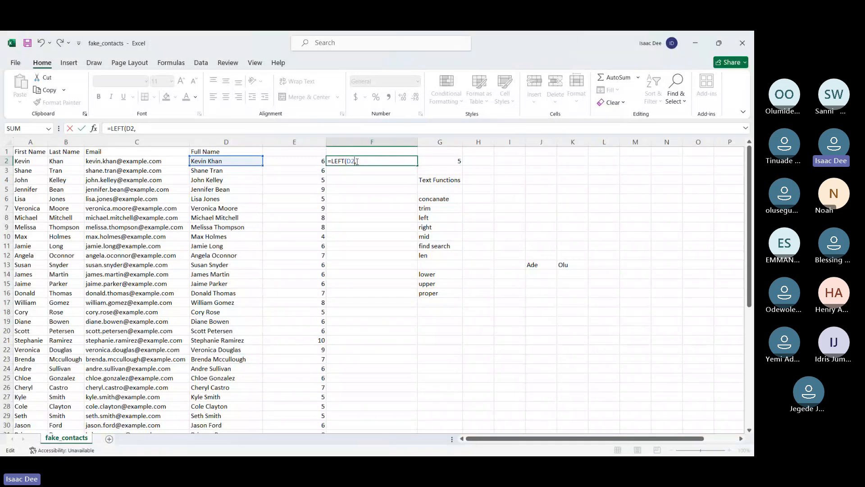
pyautogui.write('find')
pyautogui.press('Tab')
pyautogui.write('" ",D2')
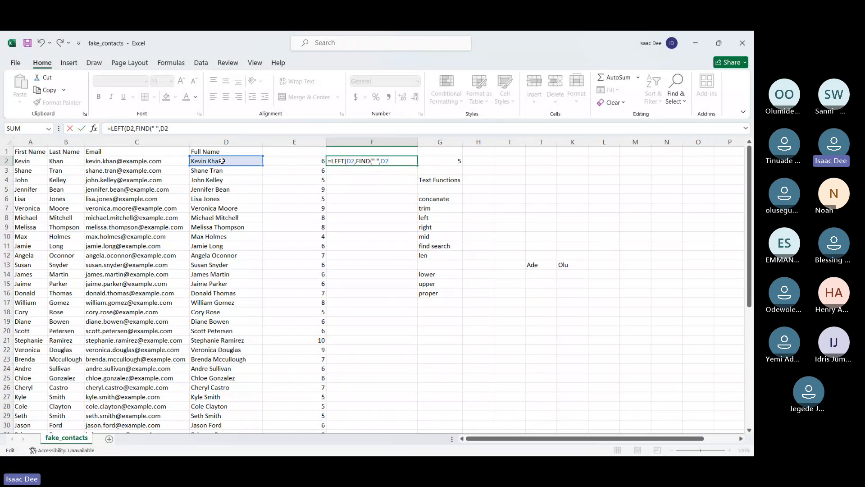
pyautogui.write(')-1)')
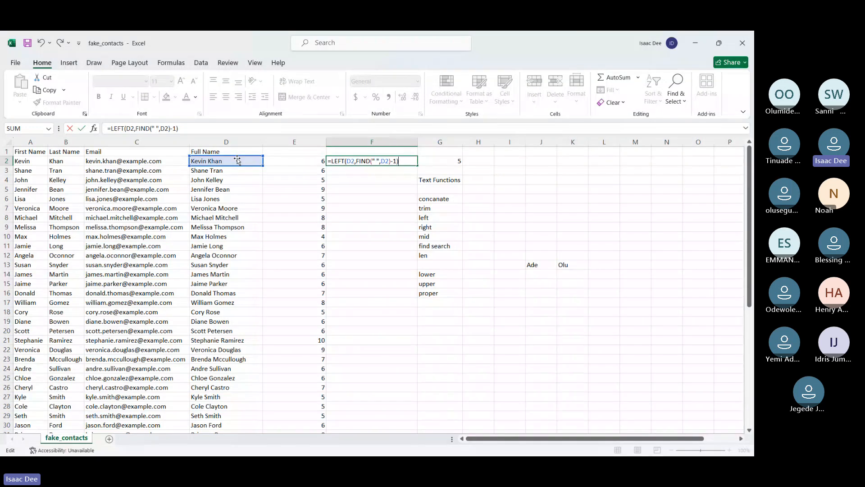
pyautogui.press('Return')
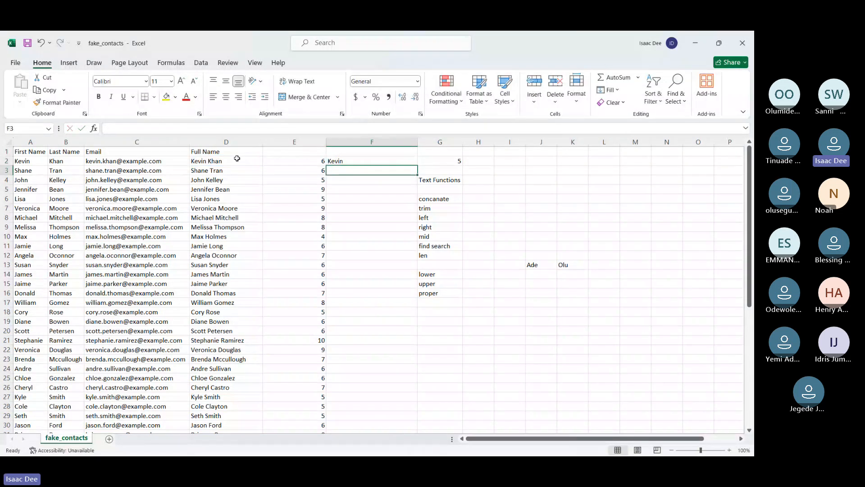
# Fill the F2 formula down column F, and clear the sample names in J13:K13
pyautogui.click(355, 161)
pyautogui.doubleClick(418, 166)
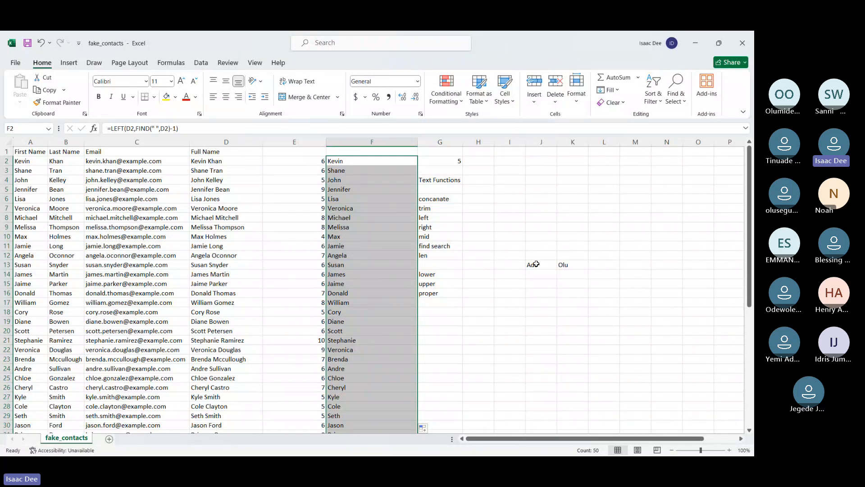
pyautogui.moveTo(536, 264); pyautogui.dragTo(564, 266)
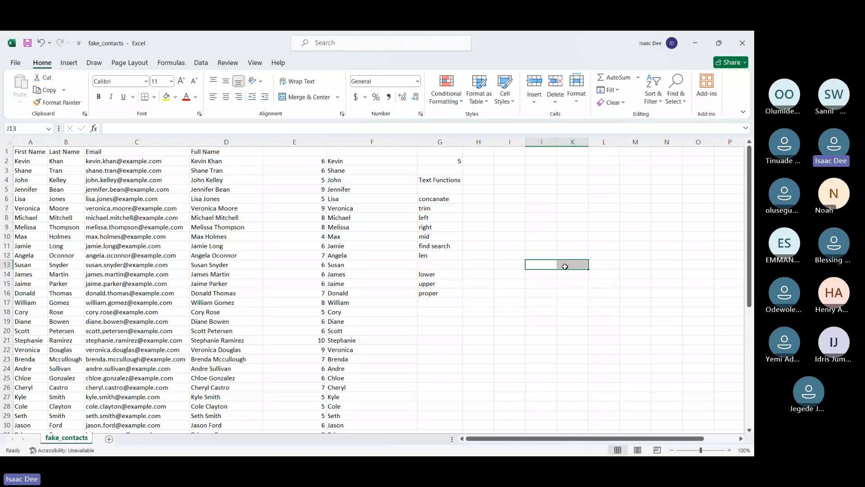
pyautogui.press('Delete')
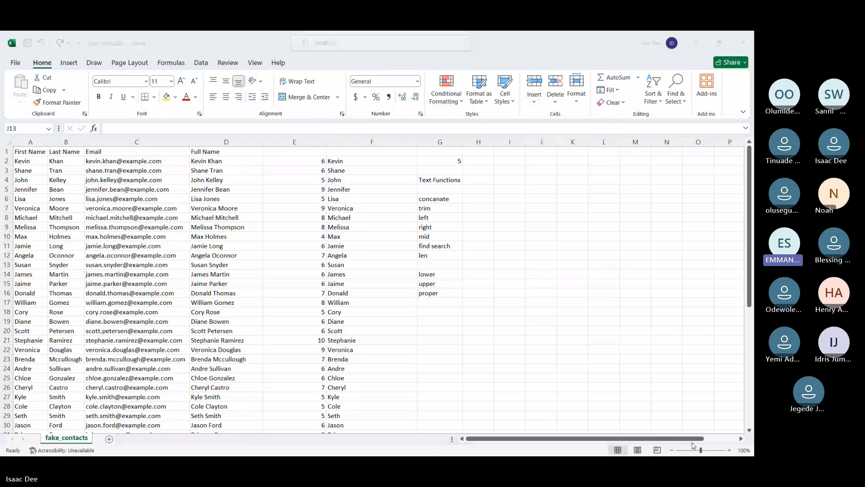
# Examine the structure of the addresses in the Email column and the cells beside them in row 2
pyautogui.click(534, 162)
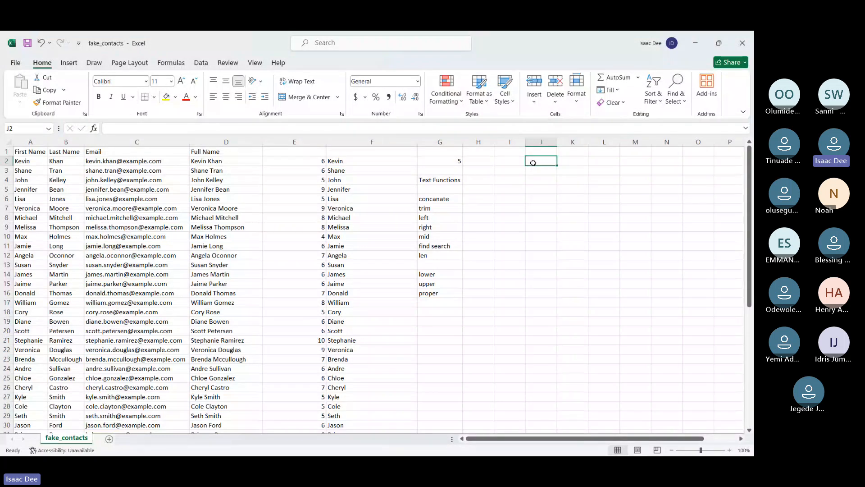
pyautogui.click(151, 161)
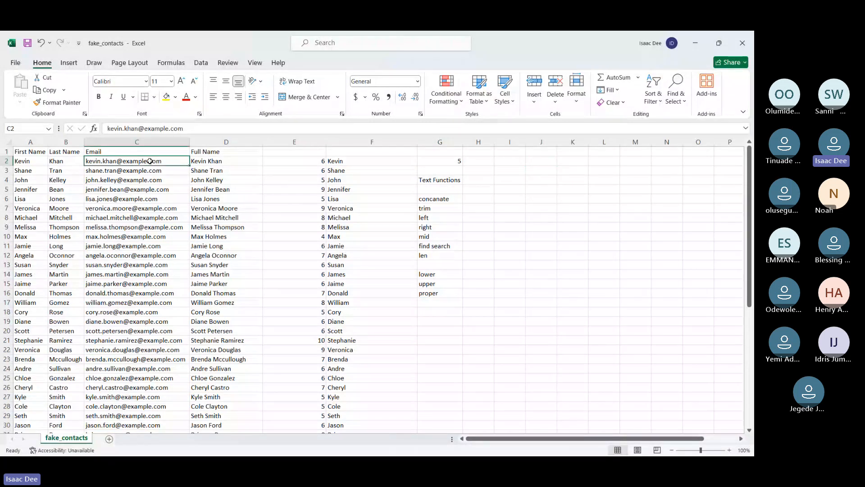
pyautogui.press('Right')
pyautogui.press('Right')
pyautogui.press('Right')
pyautogui.press('Right')
pyautogui.press('Right')
pyautogui.press('Right')
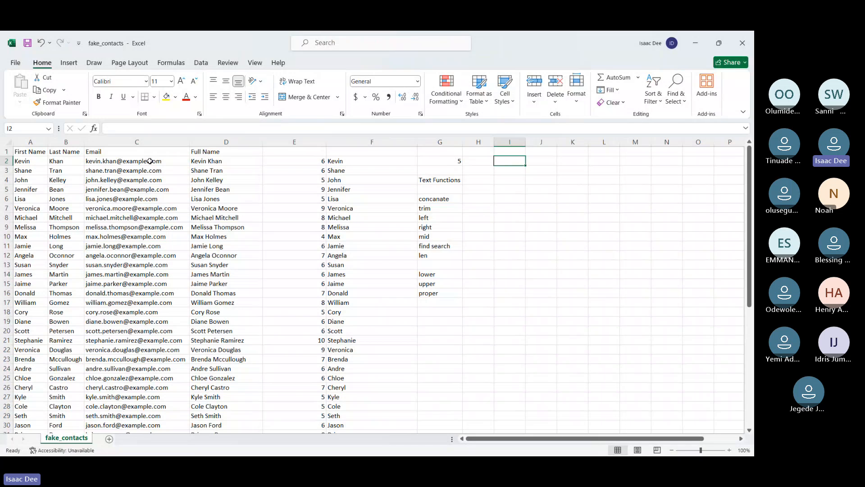
pyautogui.press('Left')
pyautogui.press('Left')
pyautogui.press('Left')
pyautogui.press('Left')
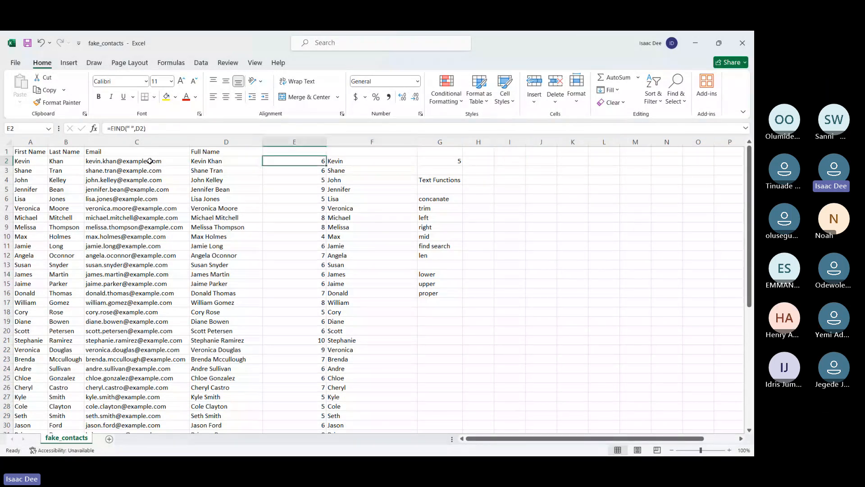
pyautogui.click(150, 160)
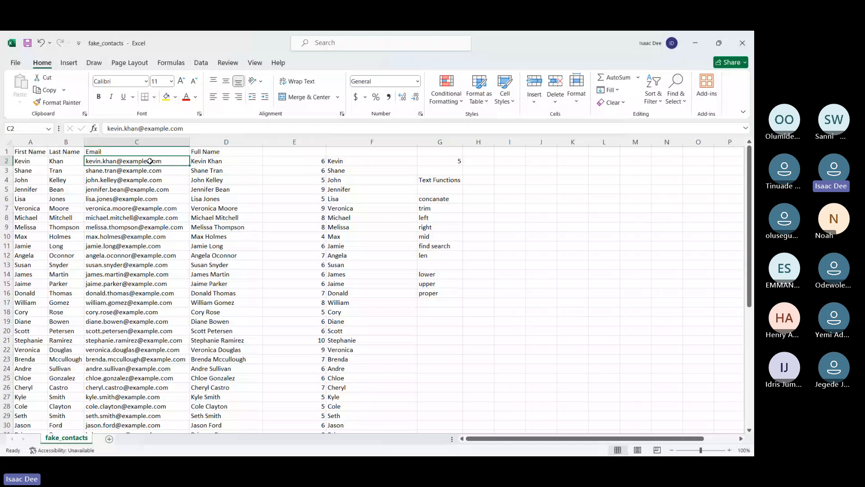
pyautogui.press('Left')
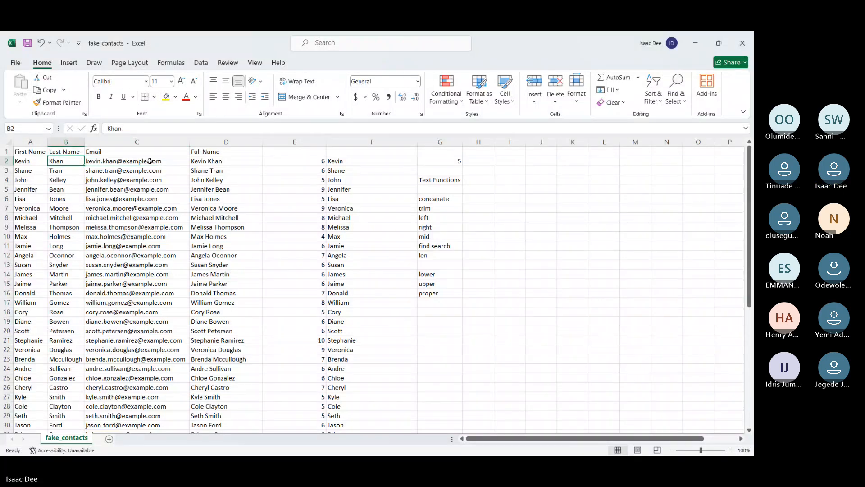
pyautogui.press('Right')
pyautogui.press('Down')
pyautogui.press('Down')
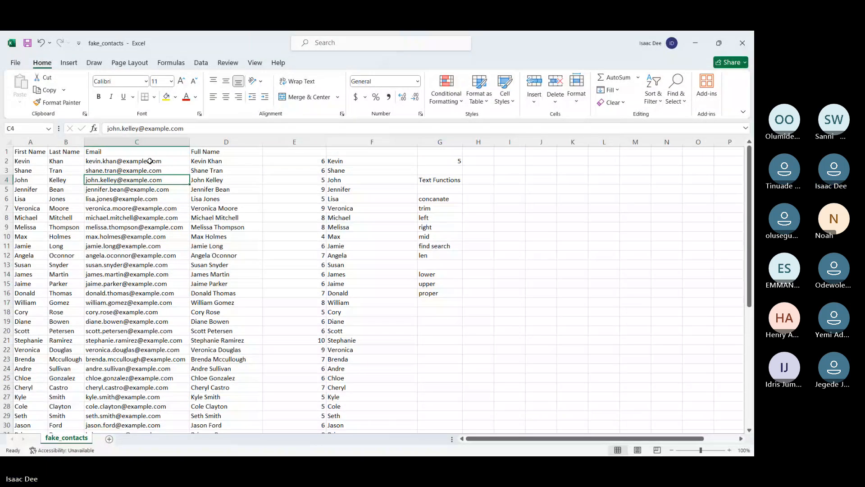
pyautogui.press('Down')
pyautogui.scroll(-2, 150, 160)
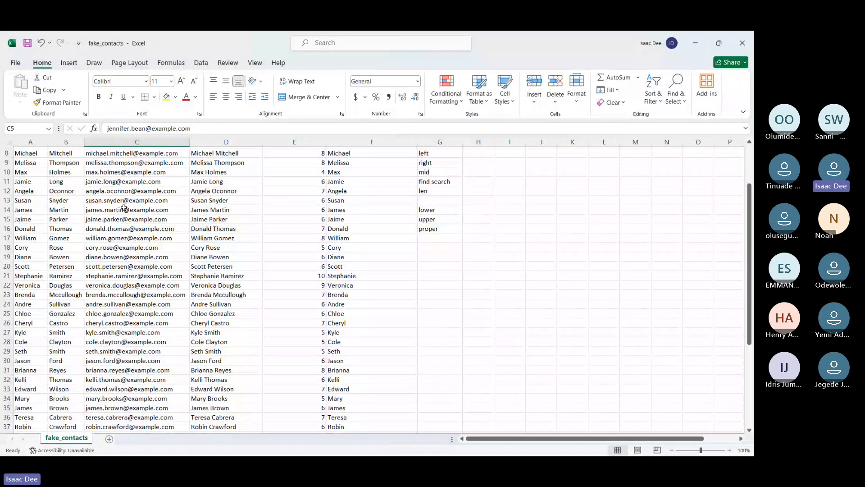
pyautogui.scroll(2, 128, 180)
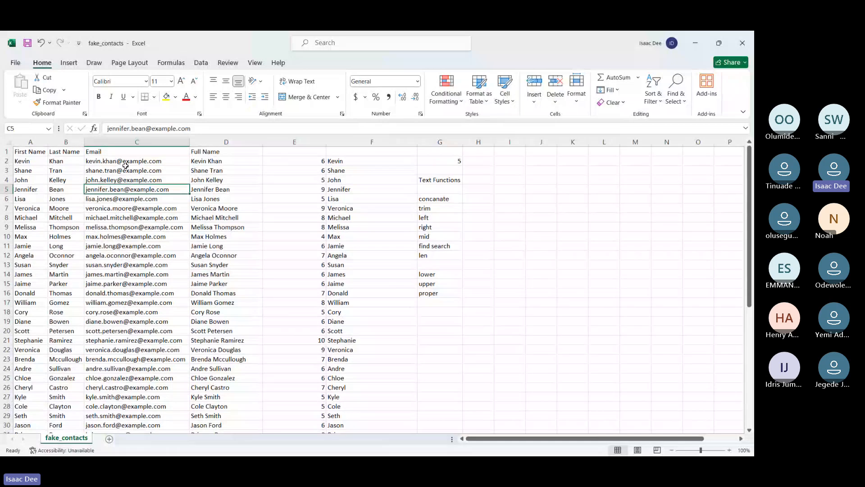
# Enter =LEFT(C2,FIND("@",C2)) in I2, accepting the suggested bracket correction, and fit column I's width to its contents
pyautogui.click(508, 161)
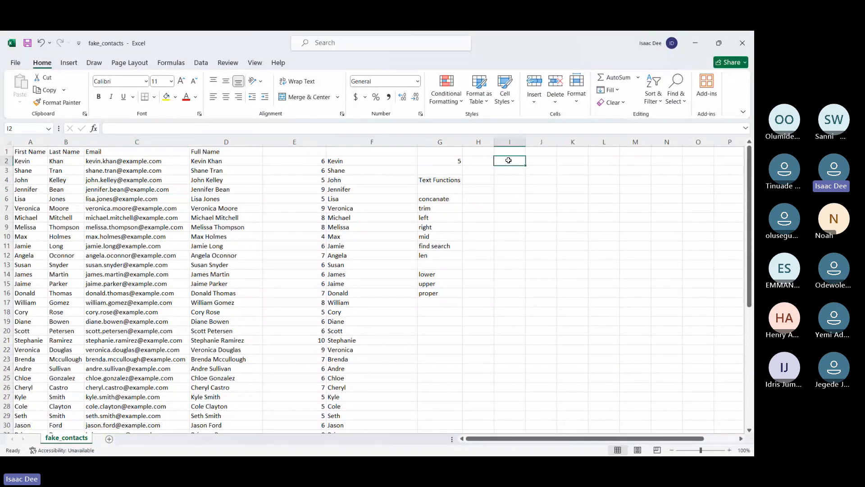
pyautogui.scroll(-1, 128, 268)
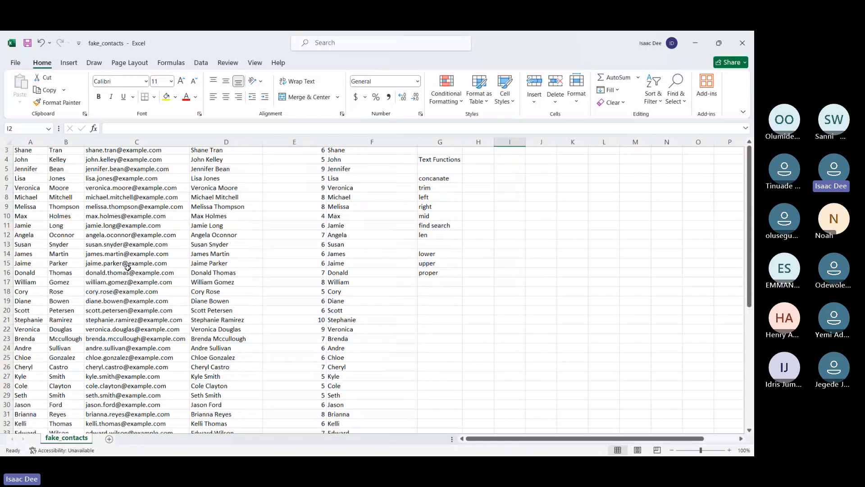
pyautogui.scroll(-17, 128, 268)
pyautogui.scroll(8, 128, 269)
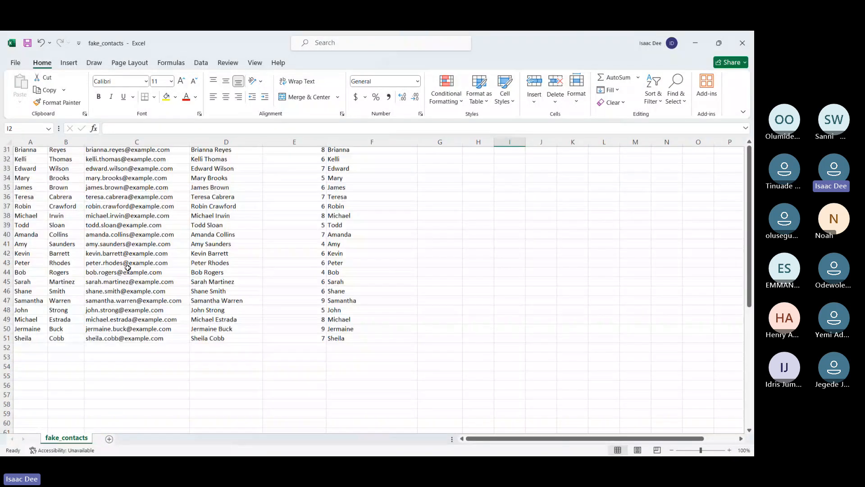
pyautogui.write('=LEFT')
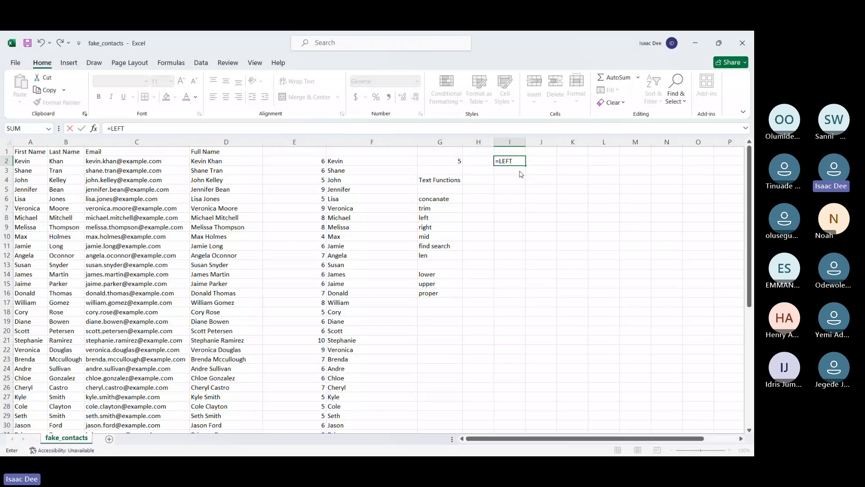
pyautogui.write('(')
pyautogui.click(141, 165)
pyautogui.write(',FIND')
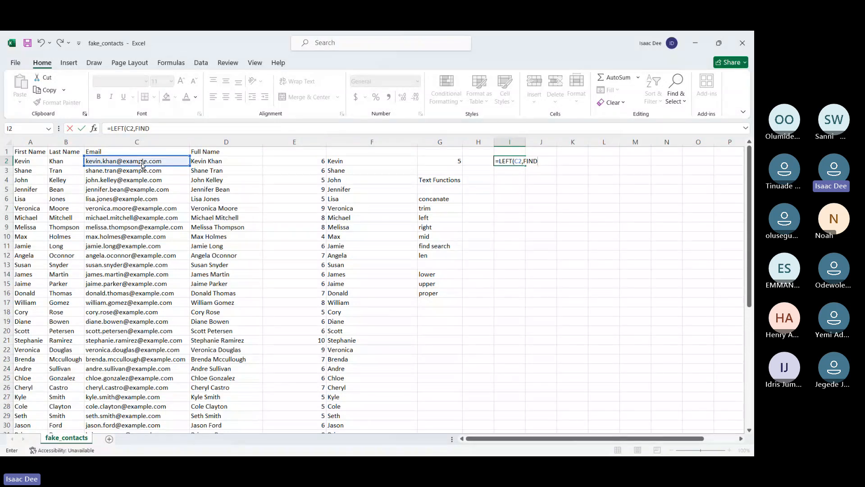
pyautogui.write('("')
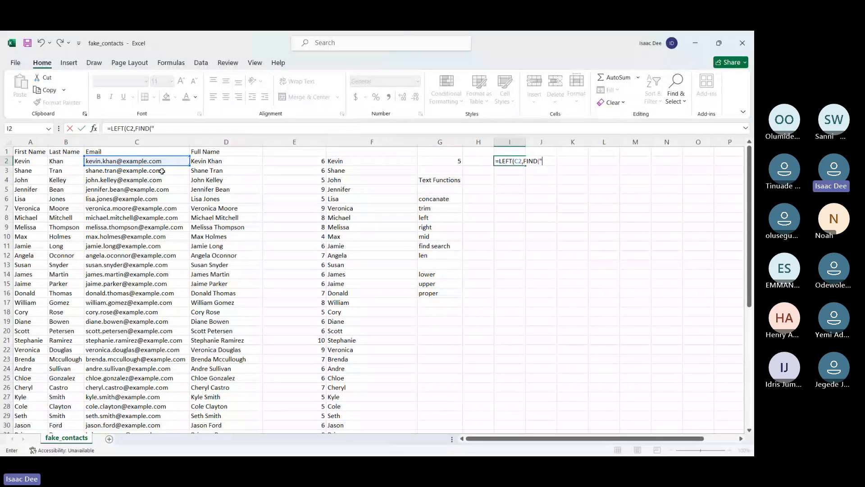
pyautogui.write('@')
pyautogui.write(',')
pyautogui.click(173, 130)
pyautogui.write('2')
pyautogui.press('BackSpace')
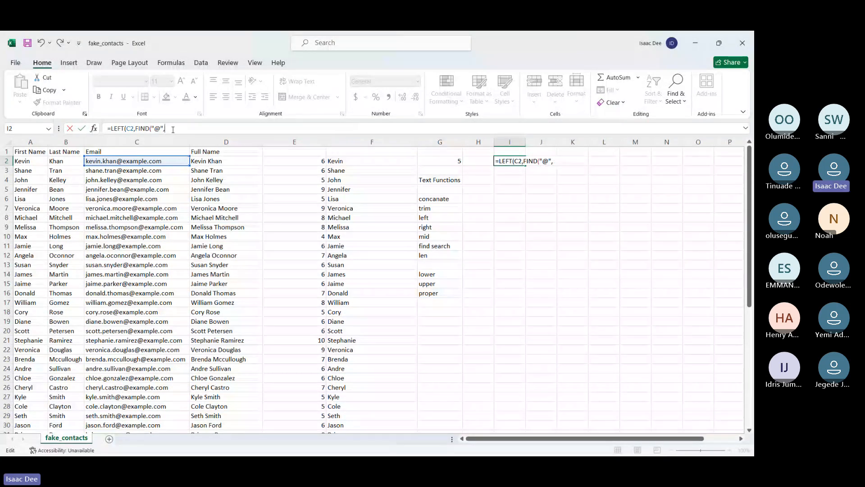
pyautogui.click(170, 164)
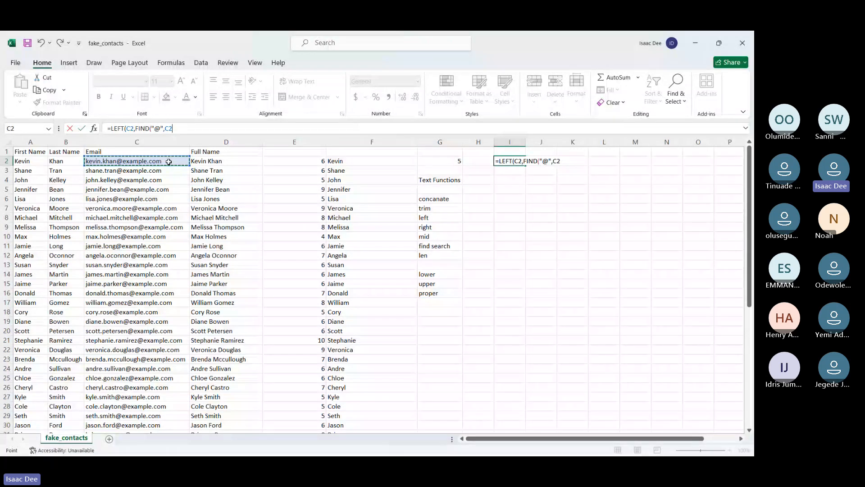
pyautogui.press('Return')
pyautogui.click(361, 286)
pyautogui.doubleClick(525, 142)
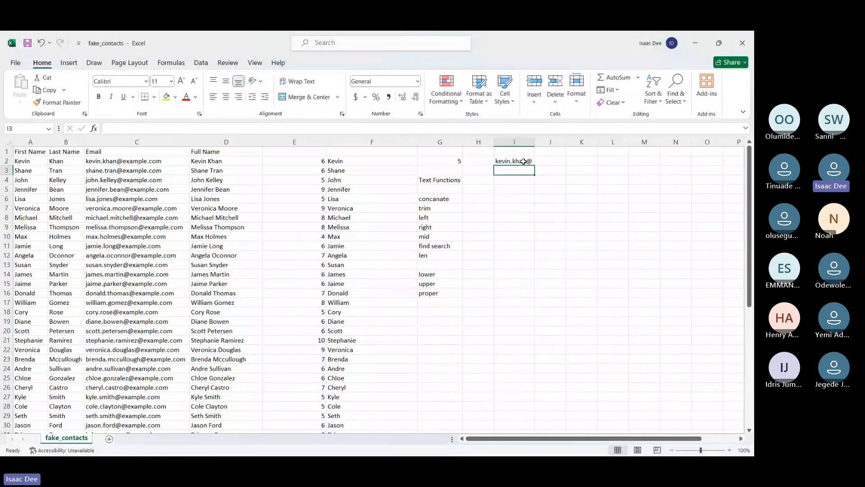
# Subtract 1 from the FIND result in I2 so the formula reads =LEFT(C2,FIND("@",C2)-1)
pyautogui.doubleClick(523, 161)
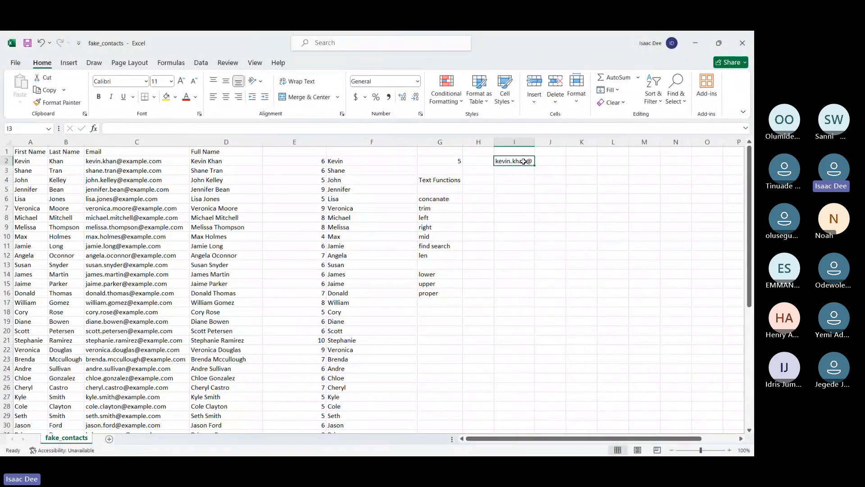
pyautogui.click(176, 128)
pyautogui.press('BackSpace')
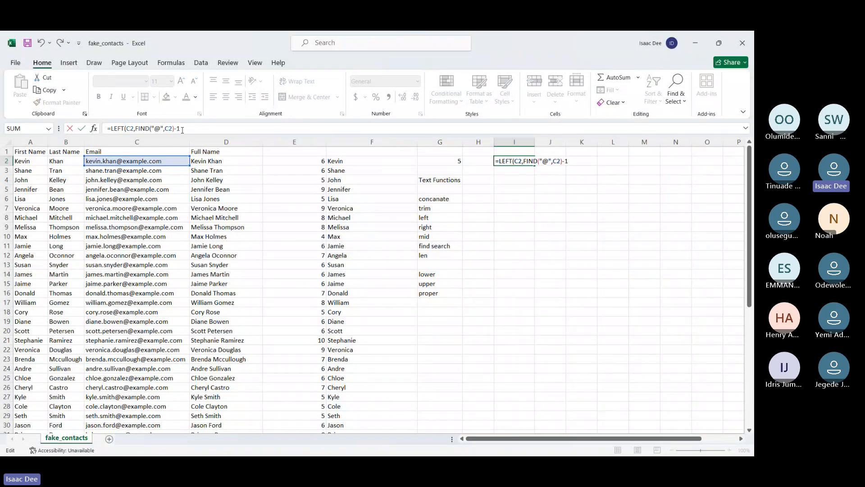
pyautogui.write('-1)')
pyautogui.press('Return')
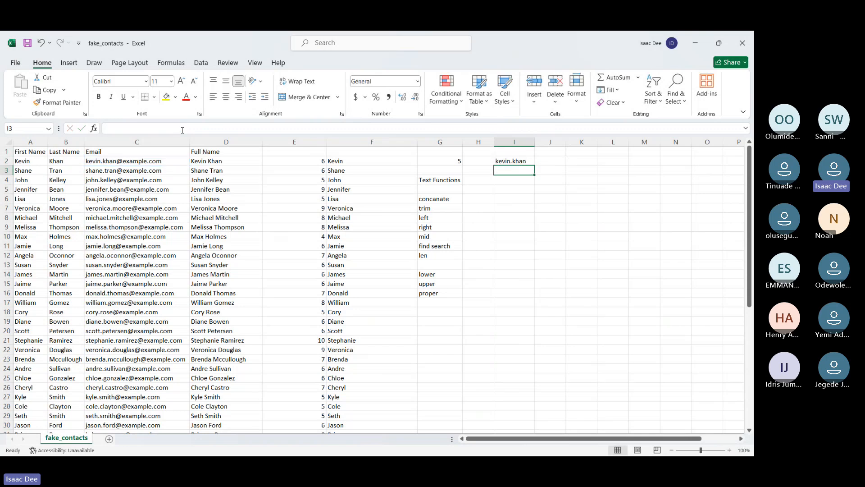
# Fill the I2 formula down to I26 and refit column I's width to the extracted text
pyautogui.click(505, 161)
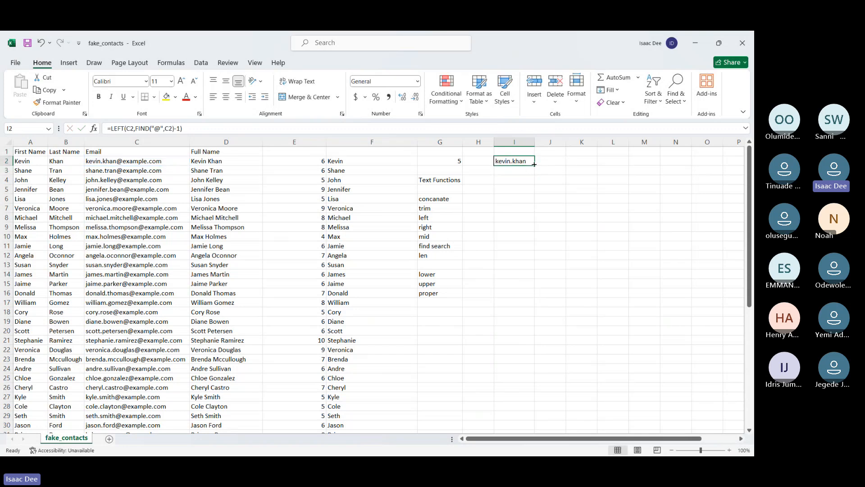
pyautogui.moveTo(534, 165); pyautogui.dragTo(530, 392)
pyautogui.doubleClick(535, 141)
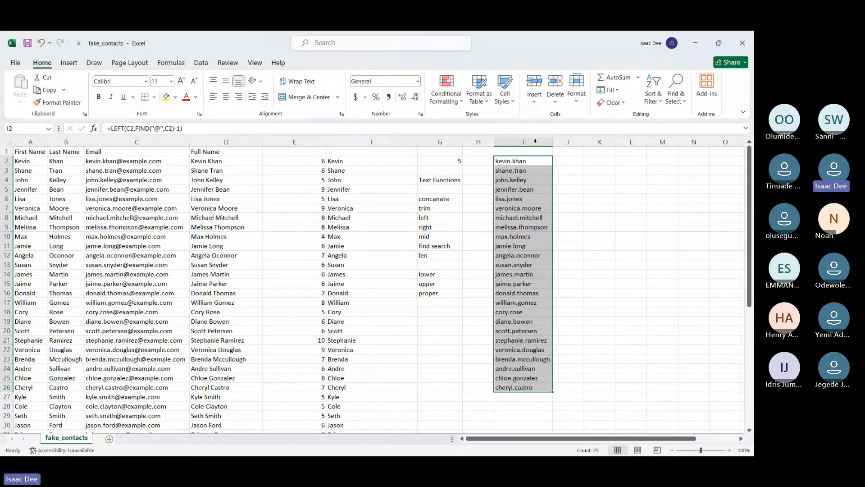
# Enter =LEFT(C2,FIND(".",C2)-1) in J2 to extract the part of the email before the first dot
pyautogui.click(579, 160)
pyautogui.write('=')
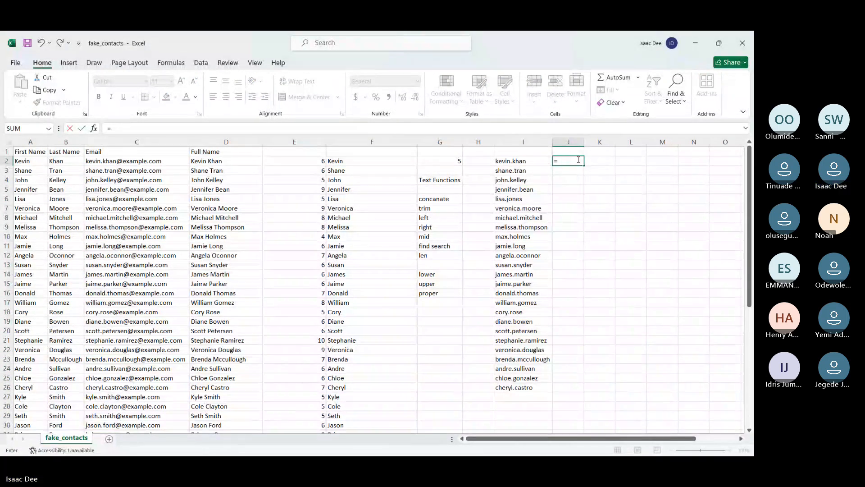
pyautogui.write('LEFT(')
pyautogui.click(159, 161)
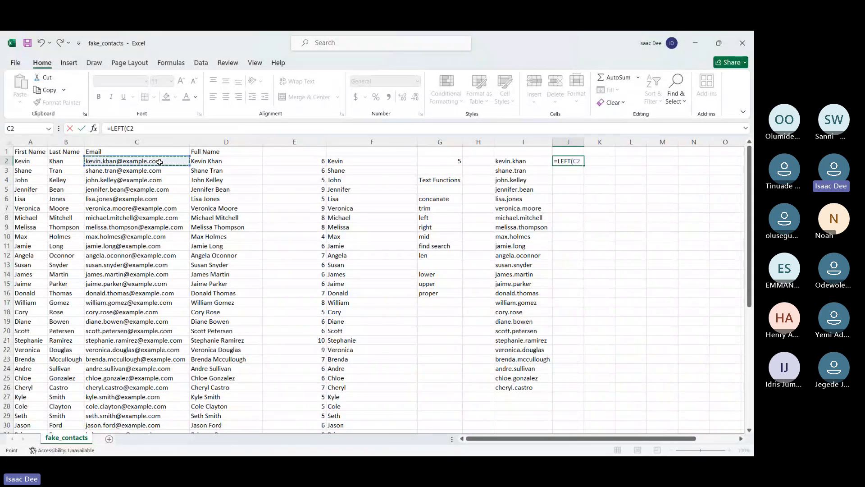
pyautogui.write(',FIND')
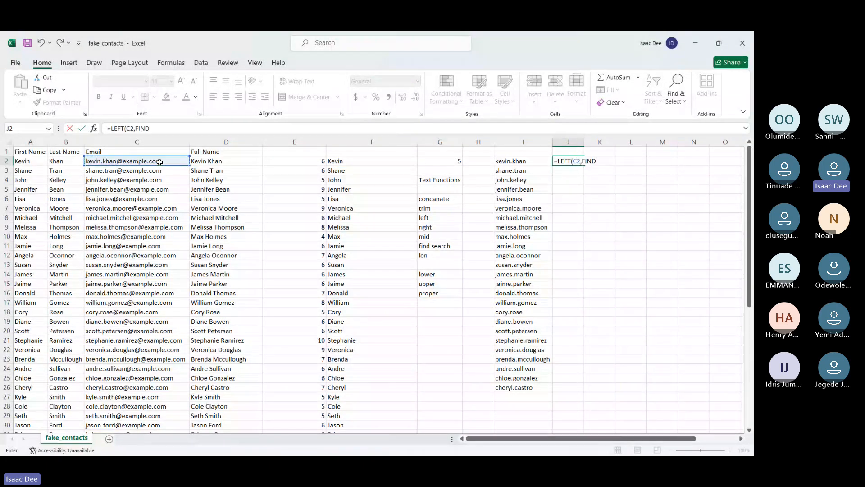
pyautogui.write('(".",')
pyautogui.click(101, 159)
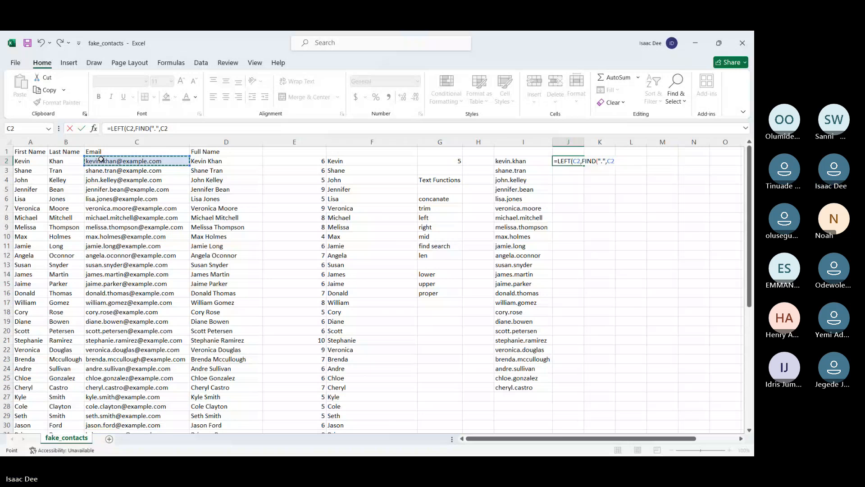
pyautogui.press('Return')
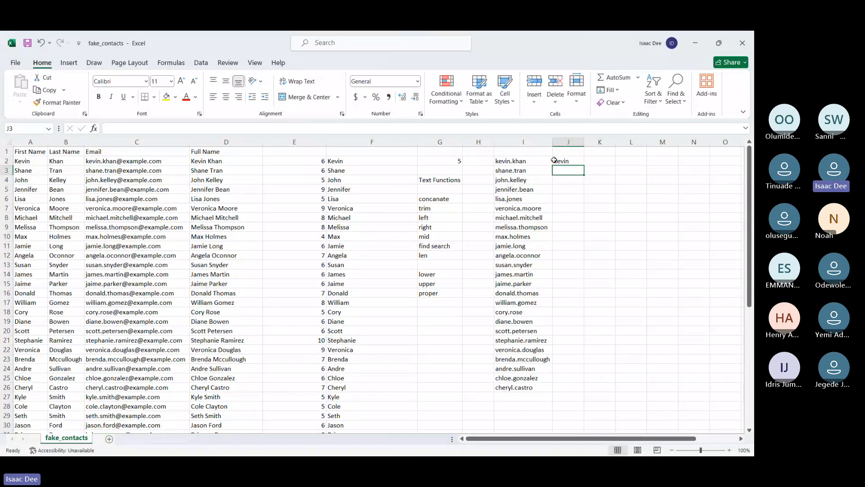
# Fill the J2 formula down to J26, then deselect the filled range
pyautogui.click(554, 160)
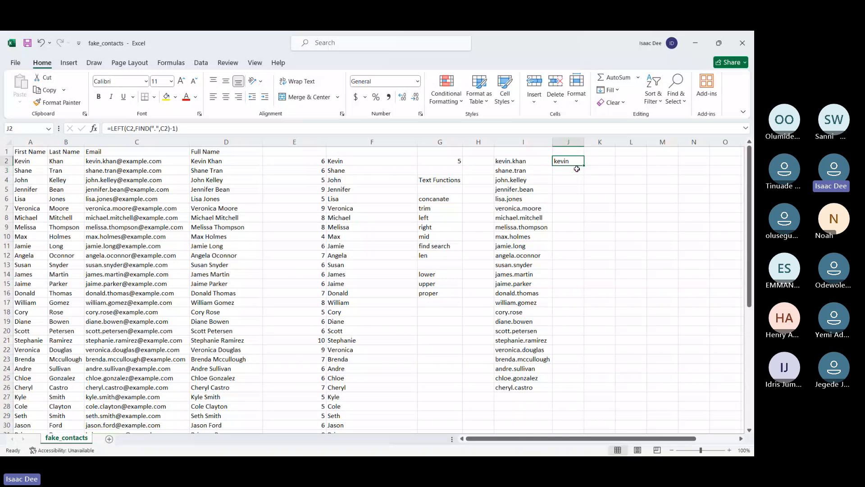
pyautogui.doubleClick(584, 165)
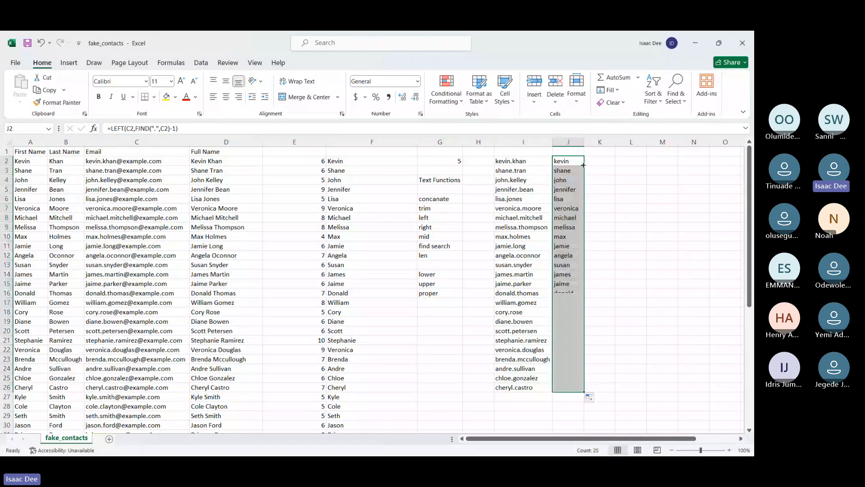
pyautogui.click(623, 199)
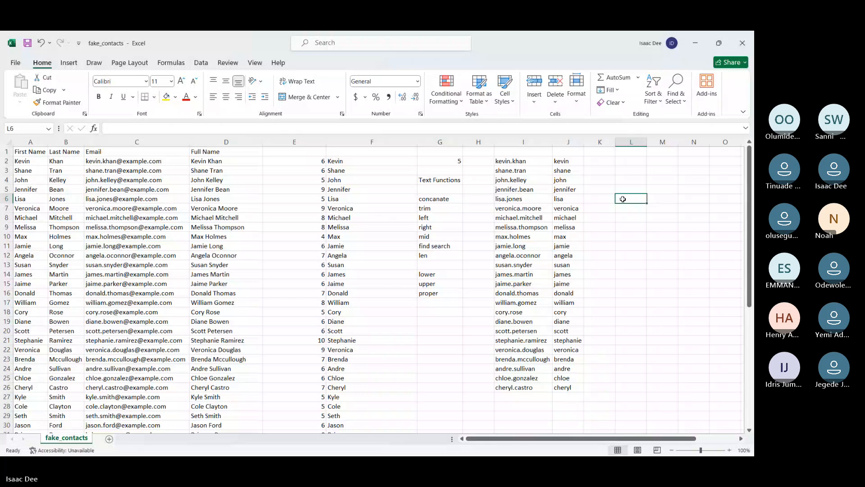
pyautogui.click(673, 424)
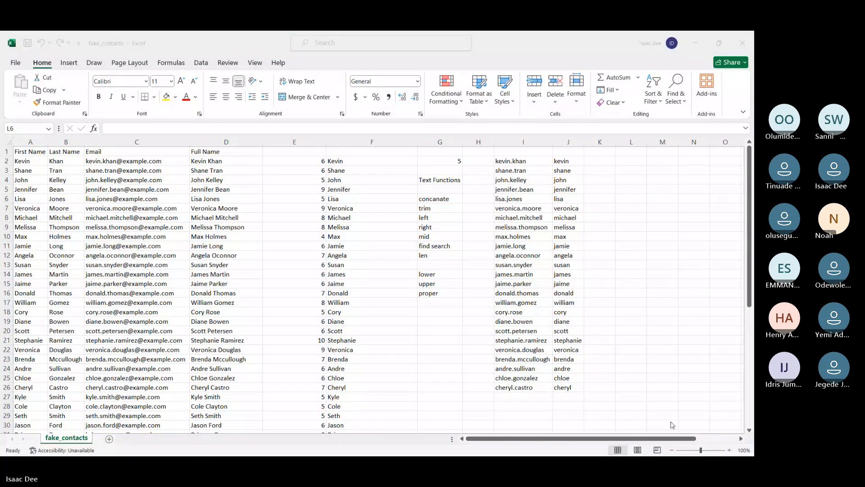
pyautogui.click(658, 309)
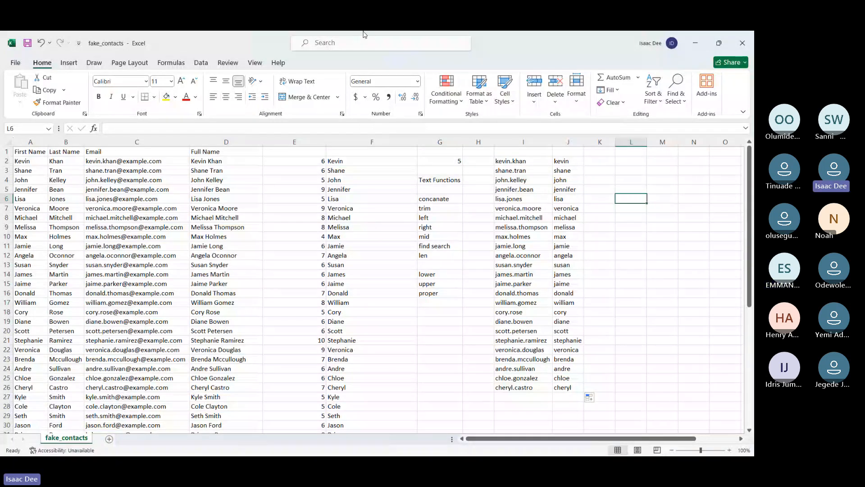
pyautogui.click(466, 42)
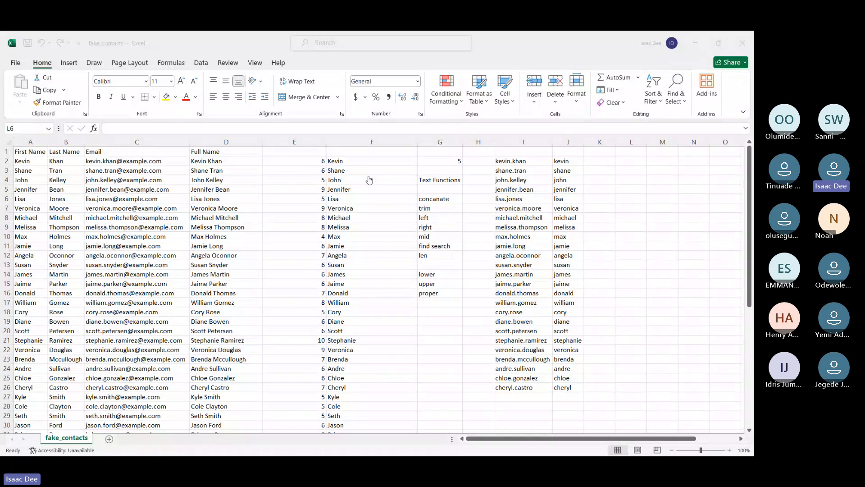
pyautogui.click(717, 219)
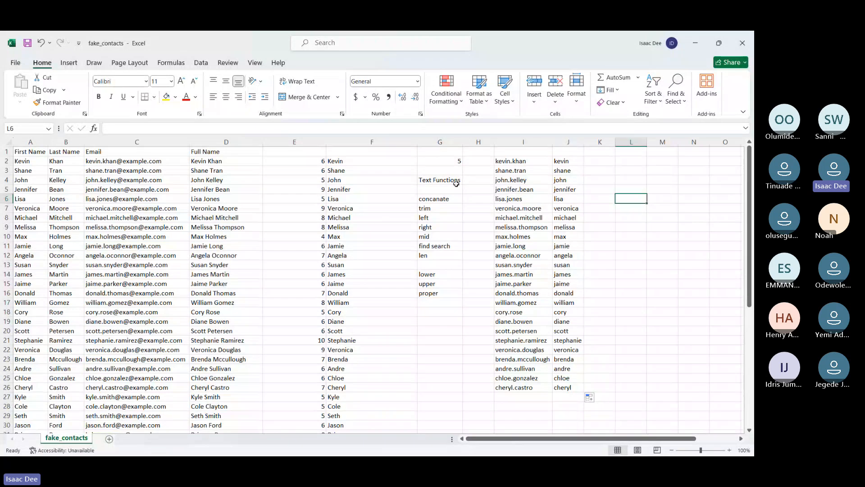
# Clear the extracted email parts from I2:J26
pyautogui.click(506, 162)
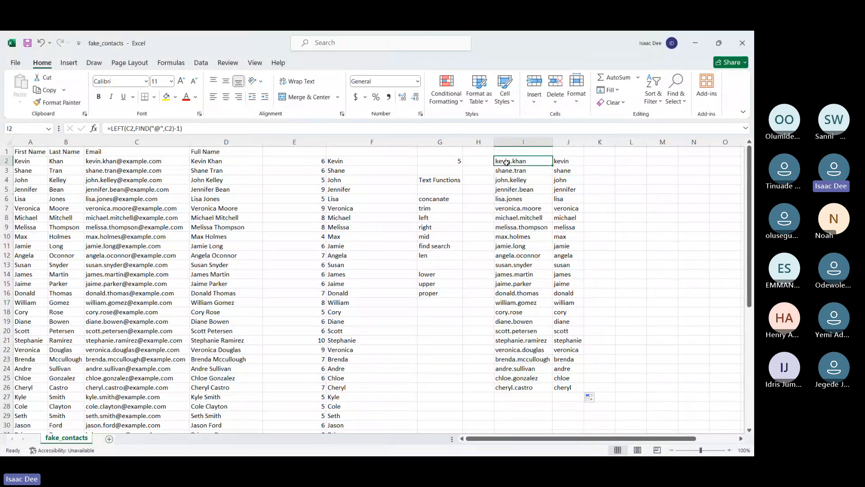
pyautogui.moveTo(506, 163); pyautogui.dragTo(568, 387)
pyautogui.press('Delete')
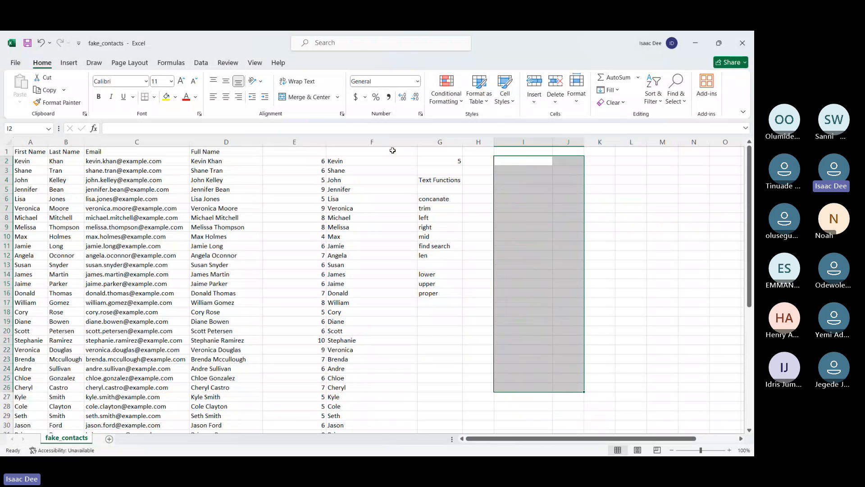
# Insert two blank columns before the Text Functions list, starting at column G
pyautogui.rightClick(426, 139)
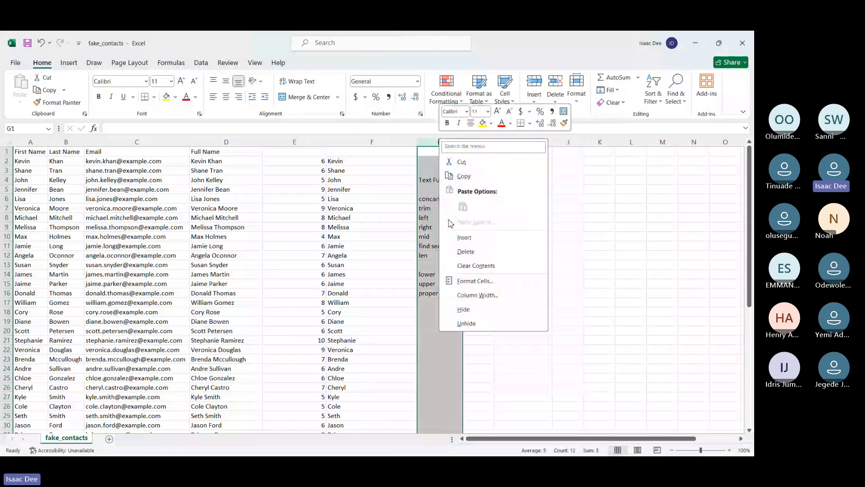
pyautogui.click(485, 236)
pyautogui.rightClick(457, 143)
pyautogui.press('Escape')
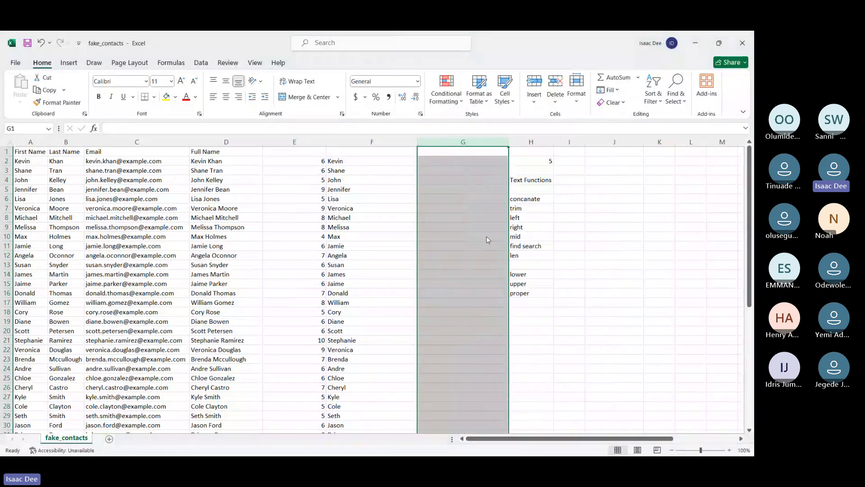
pyautogui.hotkey('ctrl', '+')
# Enter =RIGHT(D2,5) in G2 to extract the last five characters of the full name
pyautogui.click(434, 164)
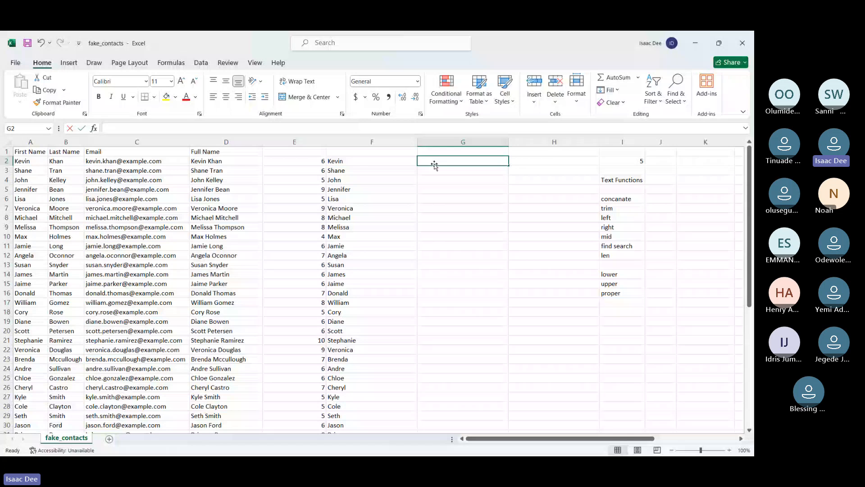
pyautogui.write('=RI')
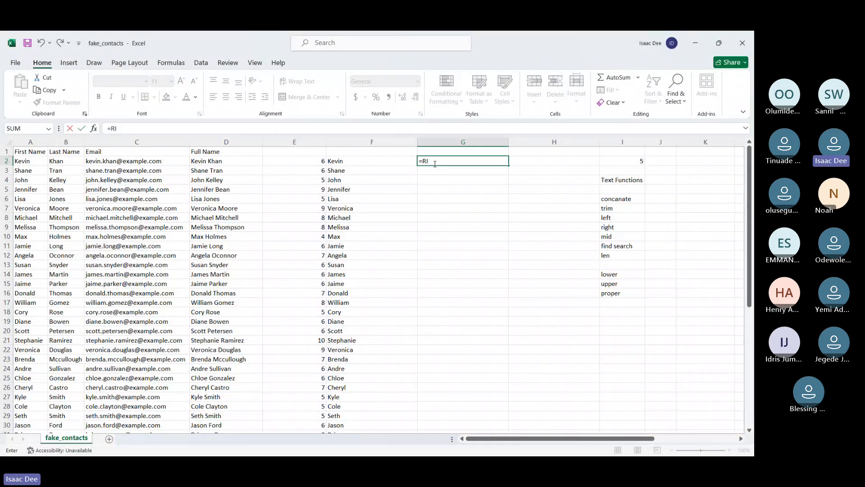
pyautogui.write('GHT(')
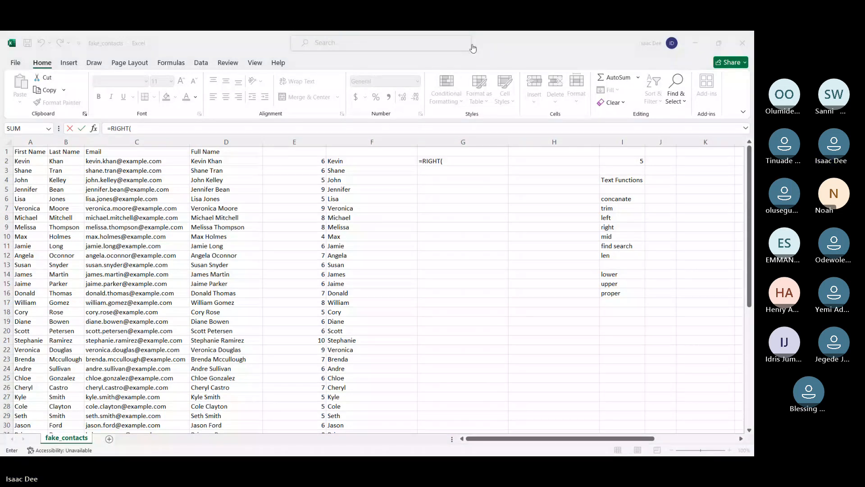
pyautogui.click(451, 161)
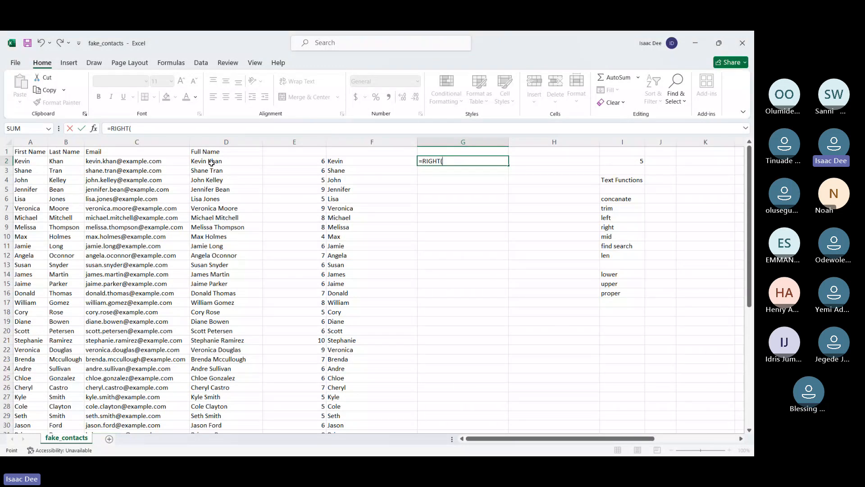
pyautogui.click(212, 163)
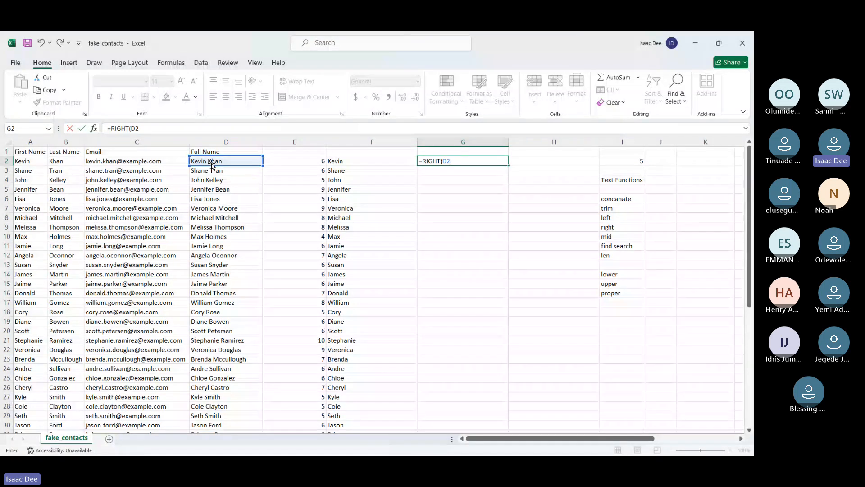
pyautogui.write('5)')
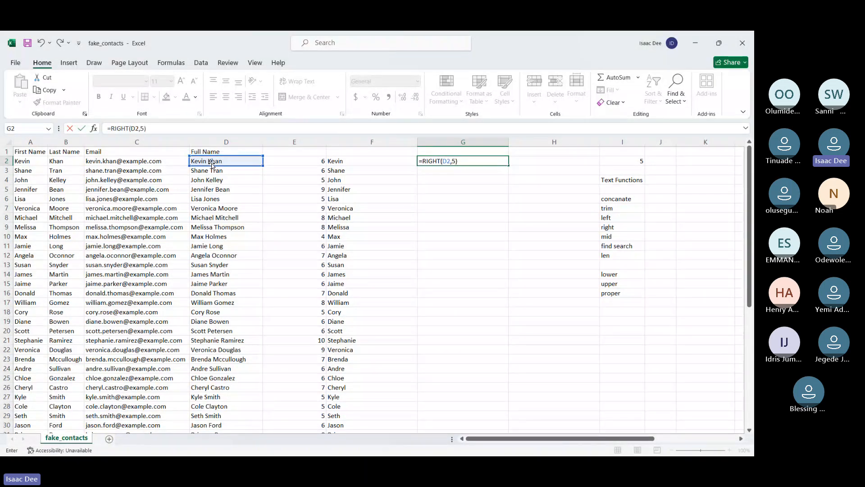
pyautogui.press('Return')
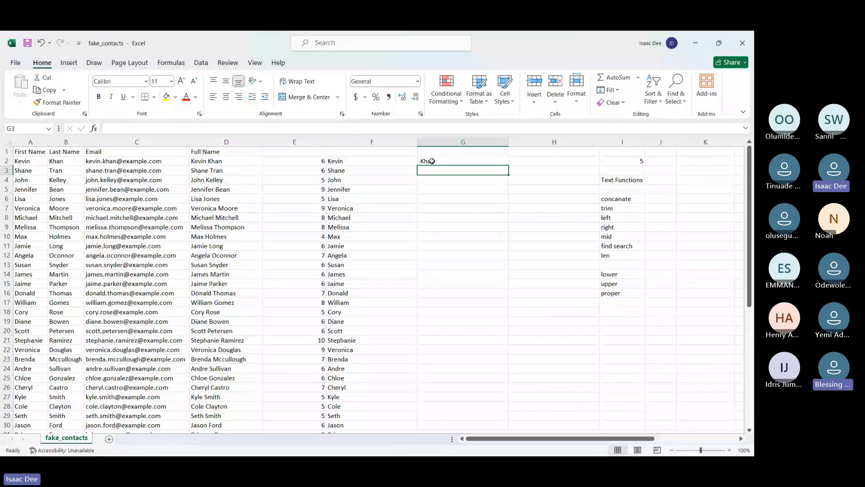
# Recheck the RIGHT formula in G2 and fill it down column G for all contacts
pyautogui.doubleClick(431, 161)
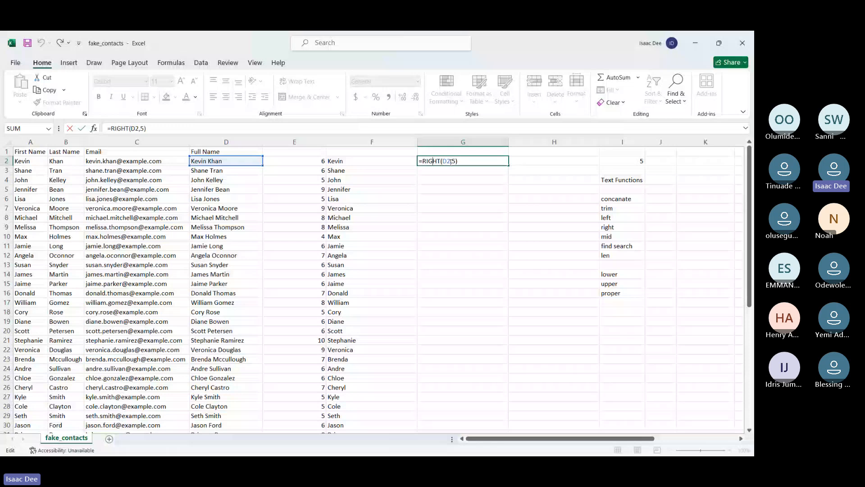
pyautogui.press('Return')
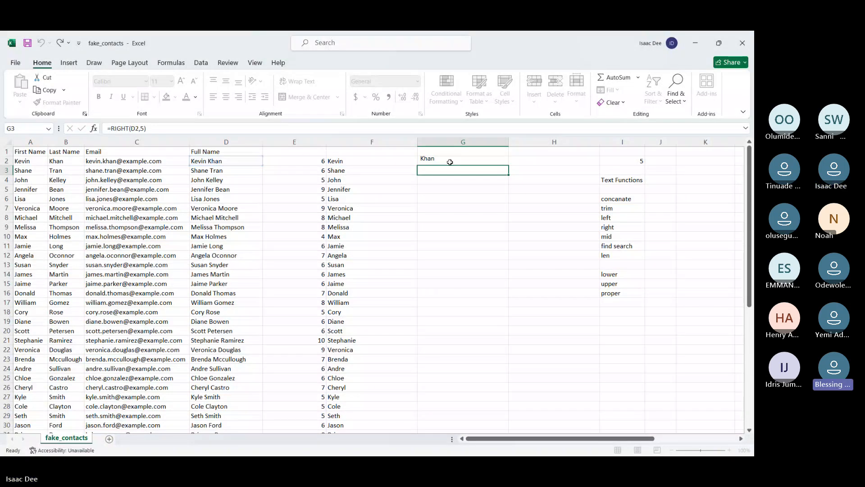
pyautogui.click(452, 161)
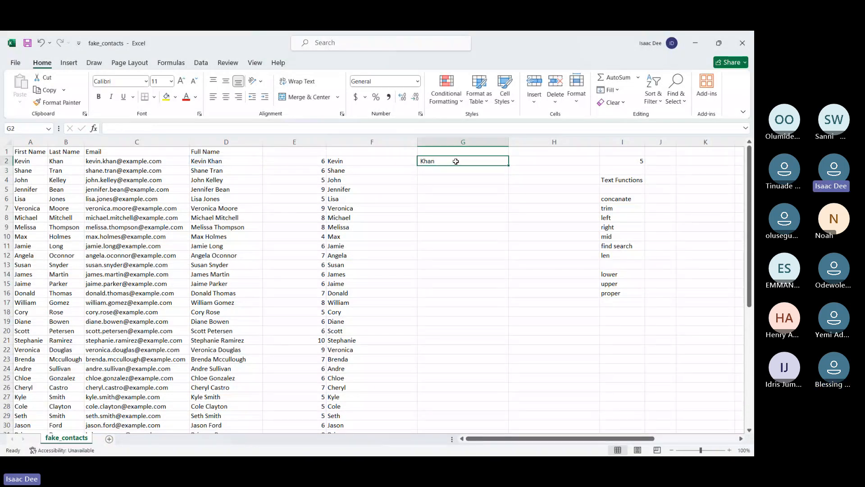
pyautogui.doubleClick(509, 165)
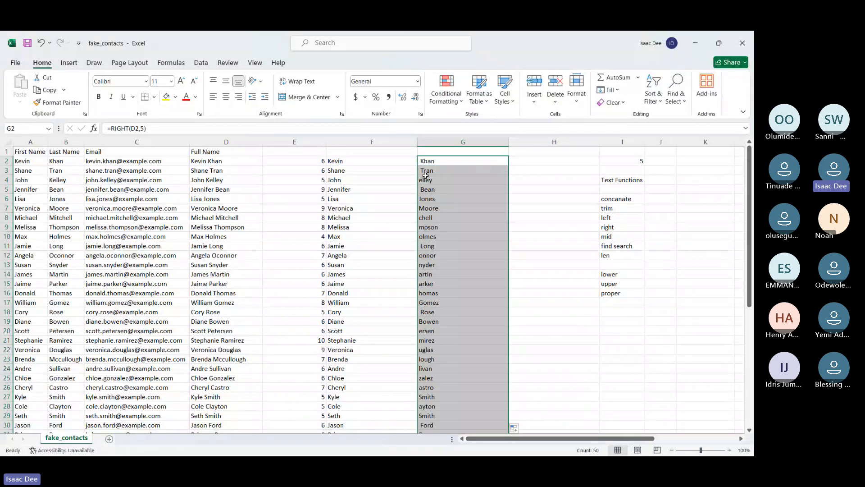
# Compare the five-character extracts in column G with the full names, and clear the column G formulas
pyautogui.click(425, 175)
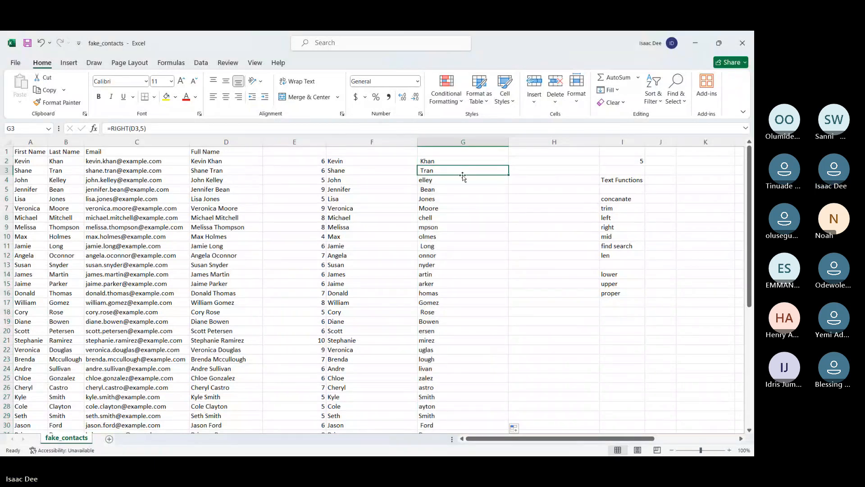
pyautogui.press('Down')
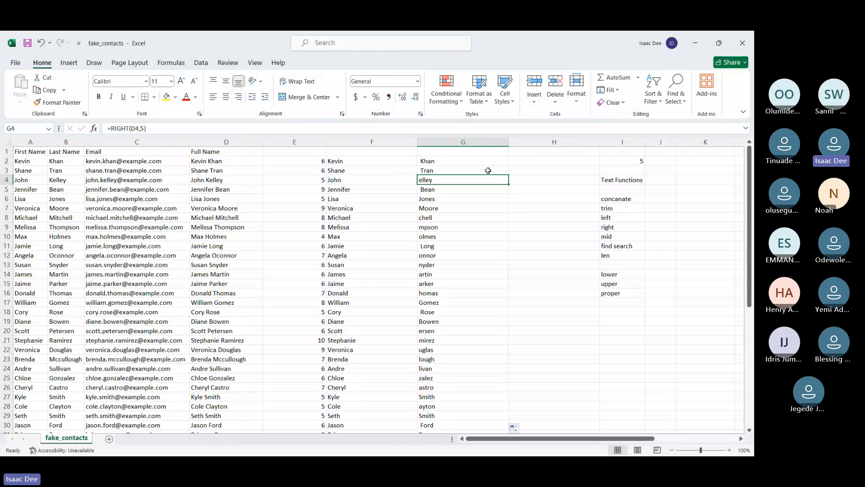
pyautogui.click(675, 329)
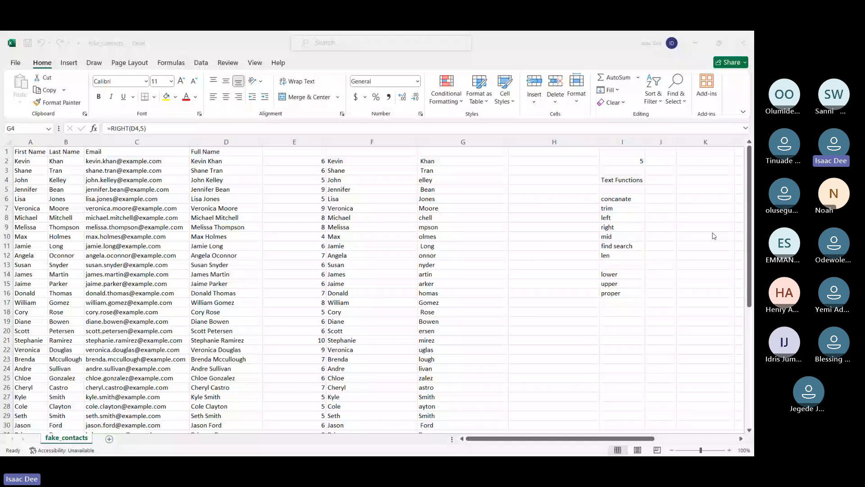
pyautogui.click(446, 166)
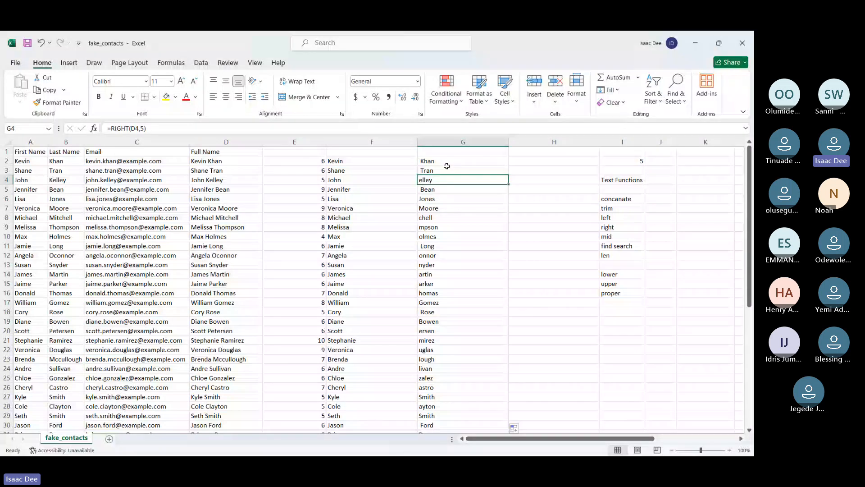
pyautogui.click(447, 163)
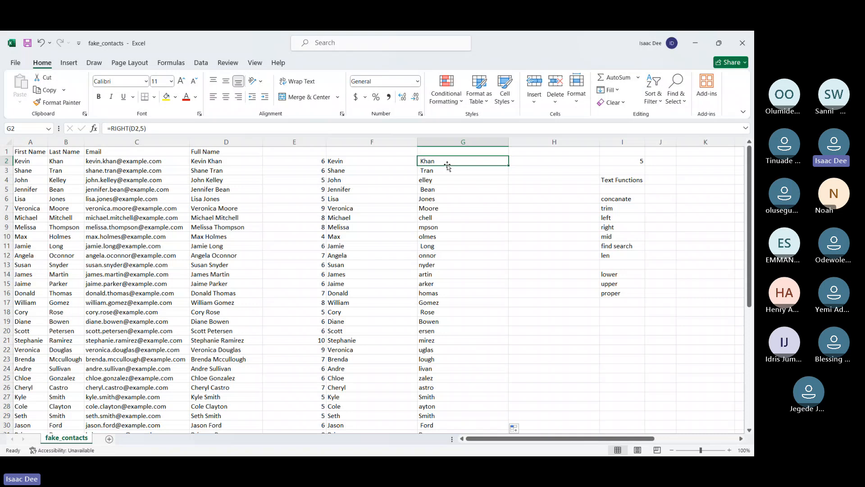
pyautogui.press('Down')
pyautogui.press('Down')
pyautogui.press('Down')
pyautogui.press('Down')
pyautogui.press('Down')
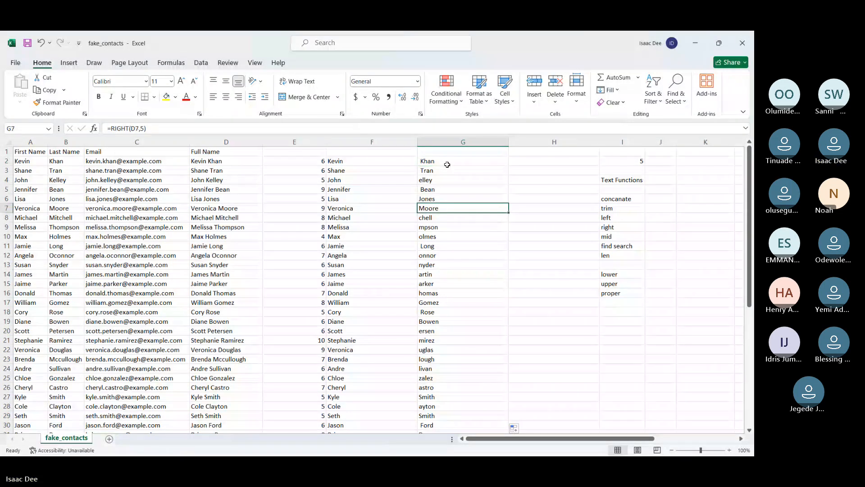
pyautogui.press('Up')
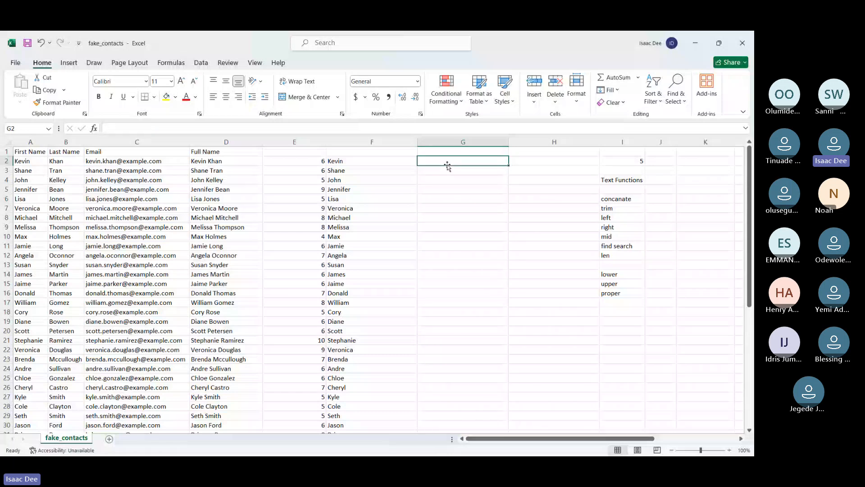
# Start a RIGHT formula in G2 on D2, nesting LEN of D2 as its number of characters
pyautogui.write('=righ')
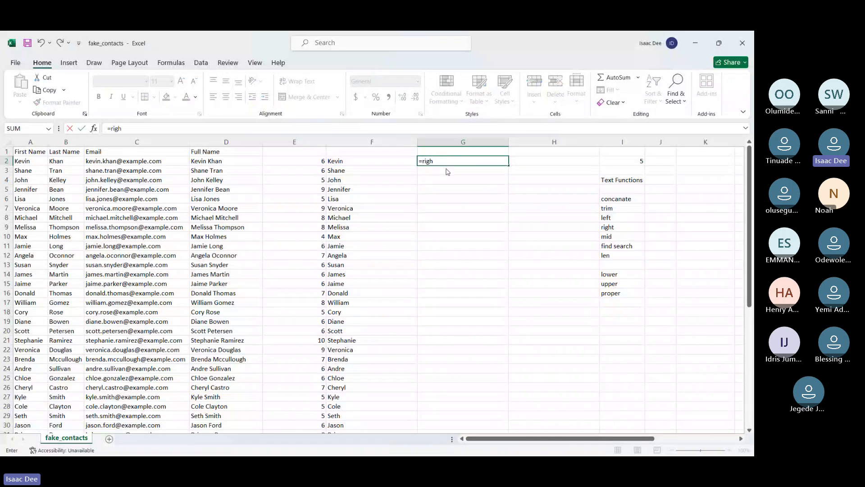
pyautogui.press('Tab')
pyautogui.click(232, 162)
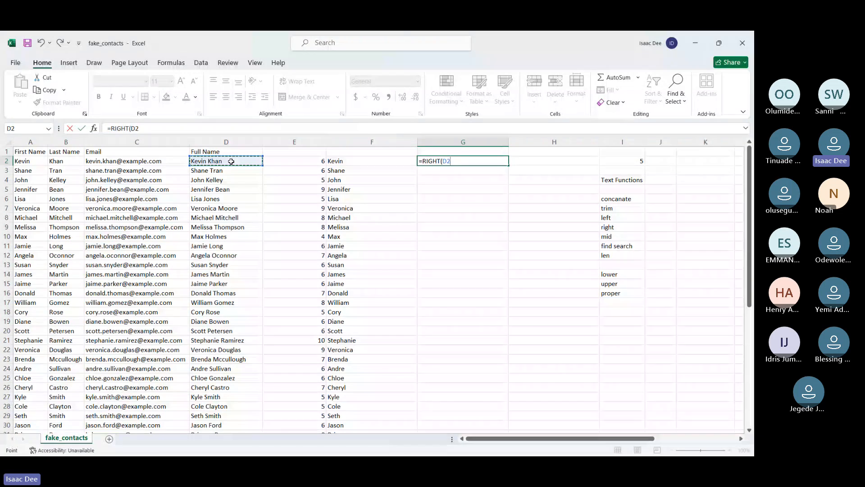
pyautogui.write(',len')
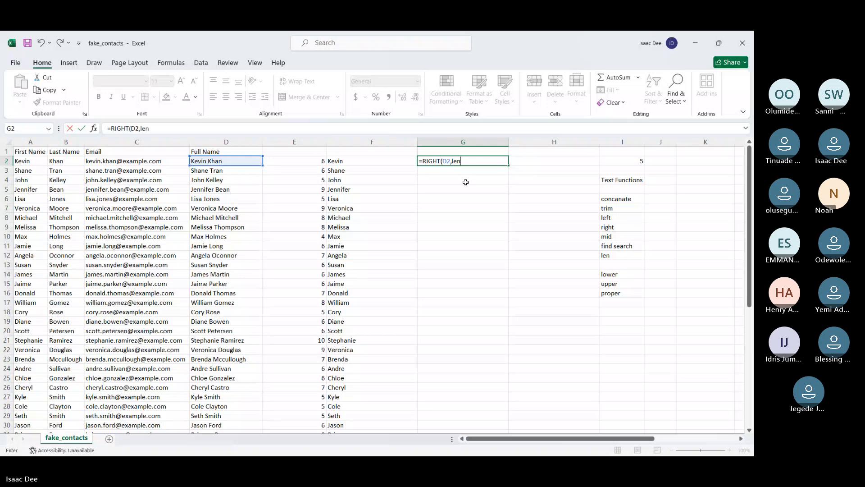
pyautogui.press('Tab')
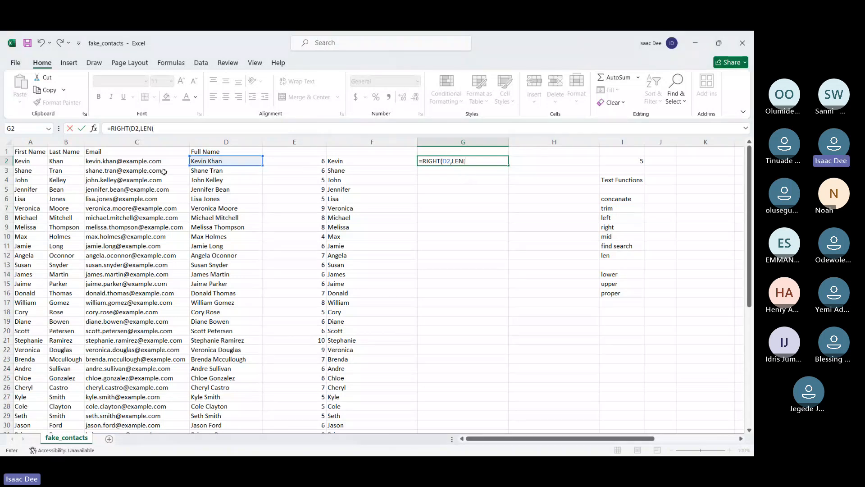
pyautogui.click(206, 161)
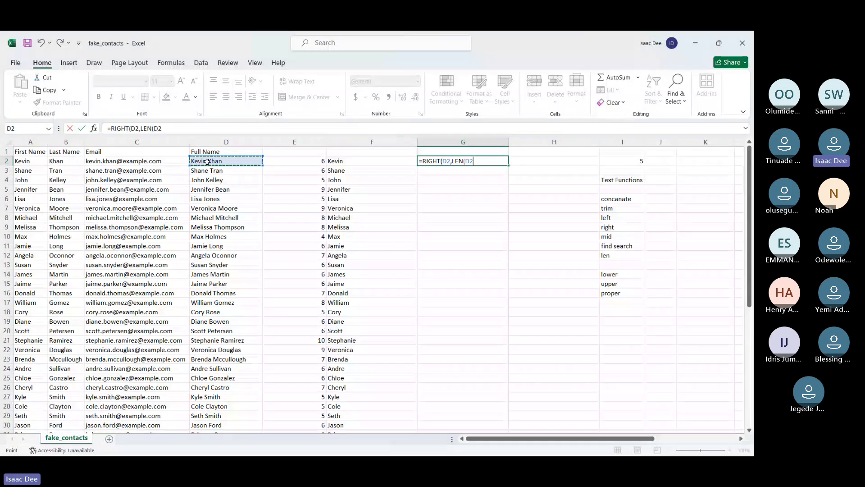
# Subtract the space position and accept the parenthesis correction so G2 reads =RIGHT(D2,LEN(D2)-FIND(" ",D2))
pyautogui.write(')-FIND(')
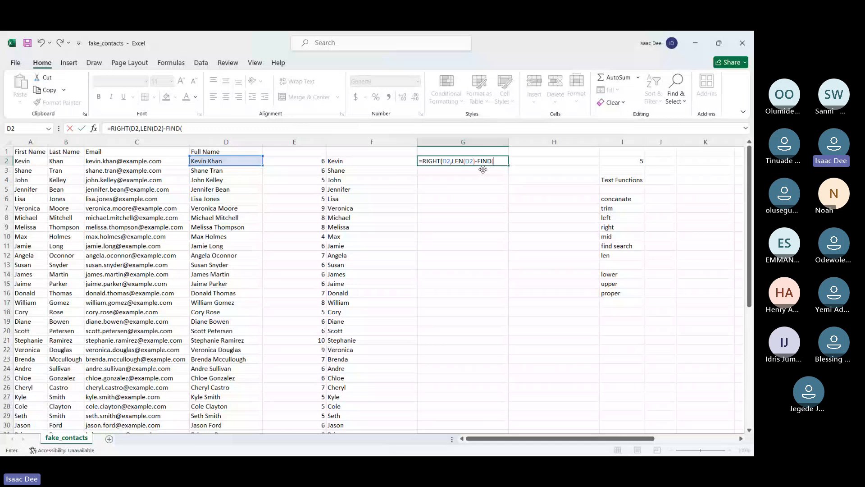
pyautogui.write('D')
pyautogui.press('BackSpace')
pyautogui.write('" ",')
pyautogui.click(211, 161)
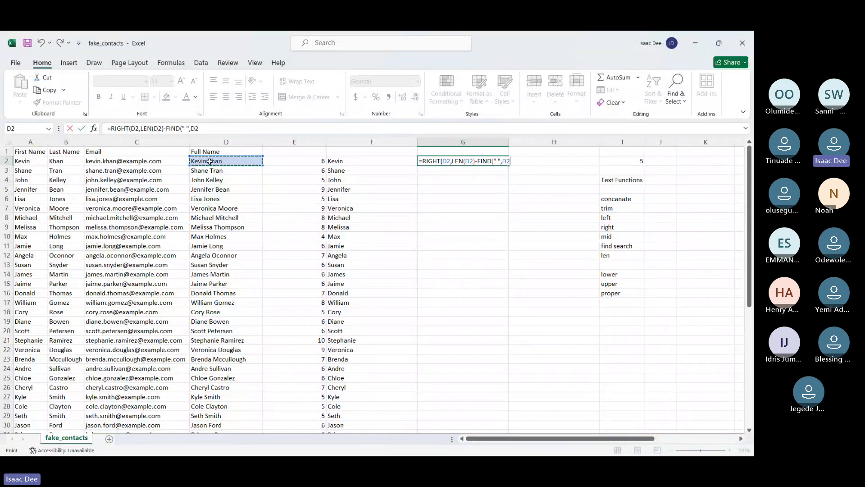
pyautogui.write(')')
pyautogui.press('Return')
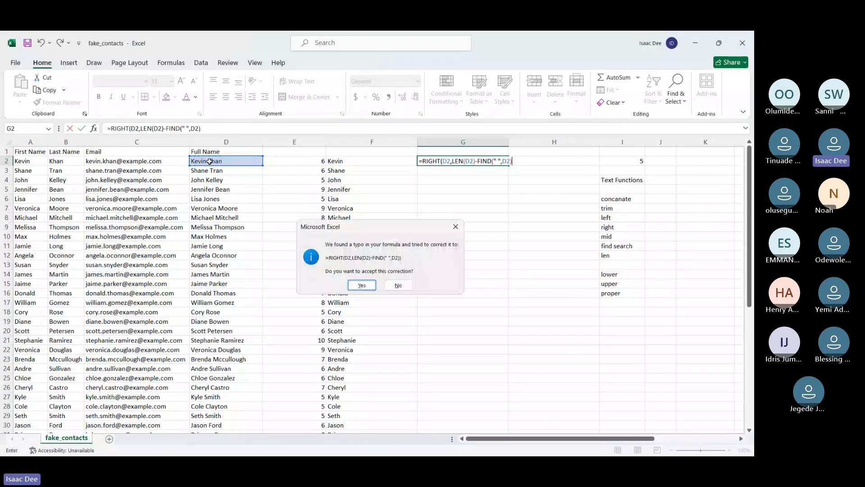
pyautogui.click(362, 285)
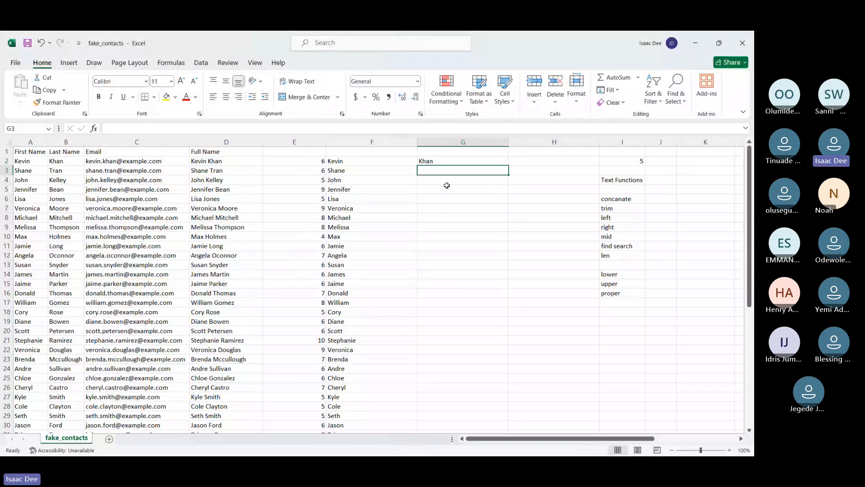
# Fill the G2 last-name formula down column G for all contacts, and deselect the filled range
pyautogui.press('Up')
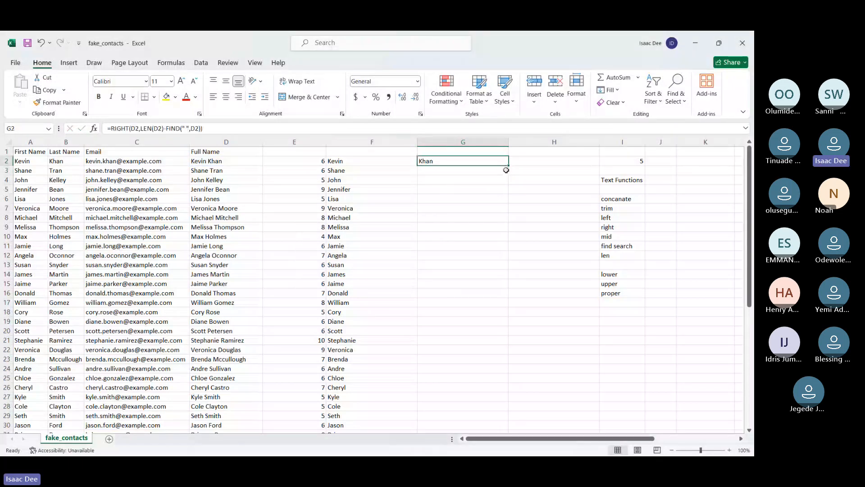
pyautogui.doubleClick(509, 166)
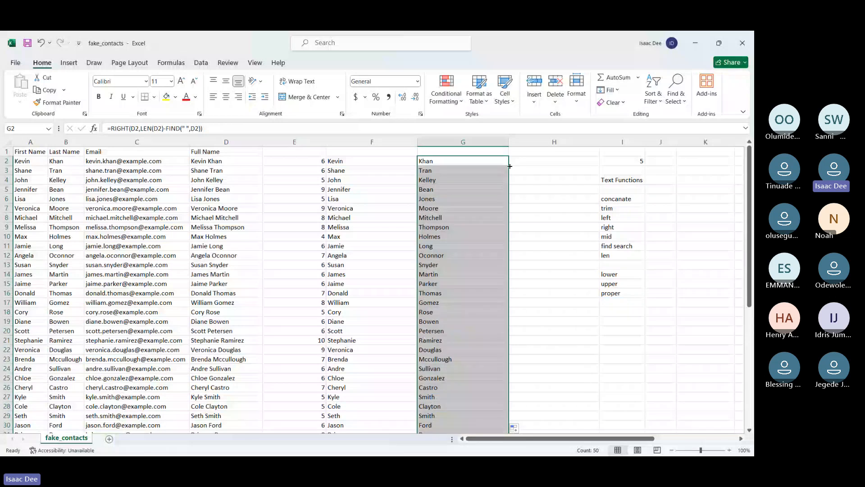
pyautogui.click(558, 311)
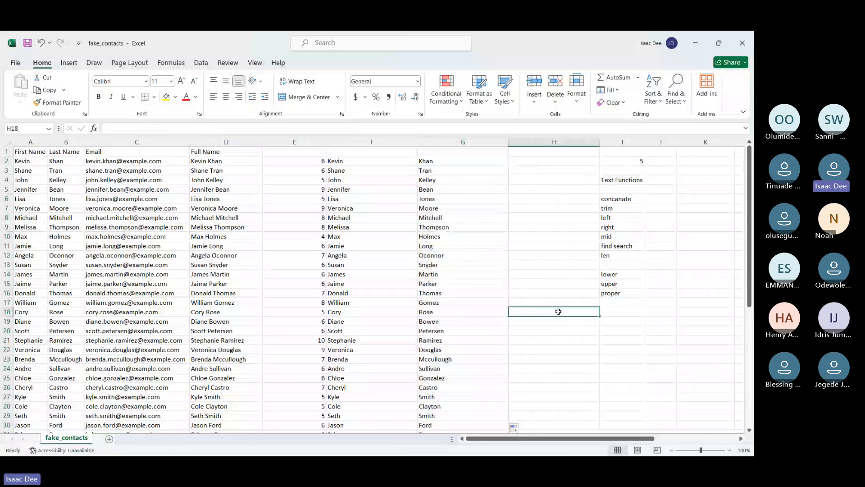
# Enter the first contact's full name as a worked example in I21 and the value 10 in J21
pyautogui.click(621, 339)
pyautogui.write('Ke')
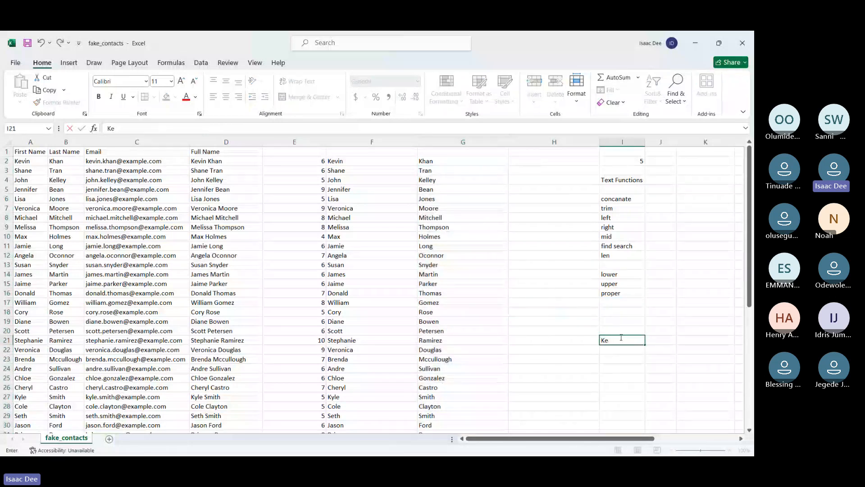
pyautogui.write('vin Khan')
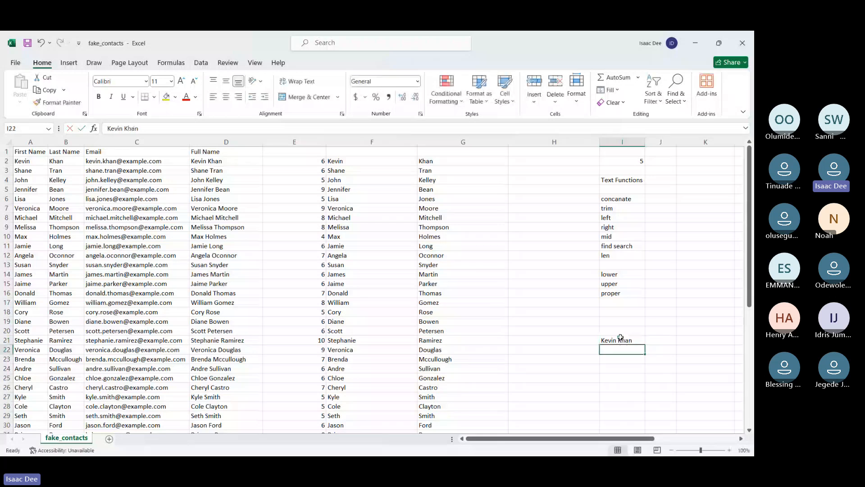
pyautogui.press('Tab')
pyautogui.write('10')
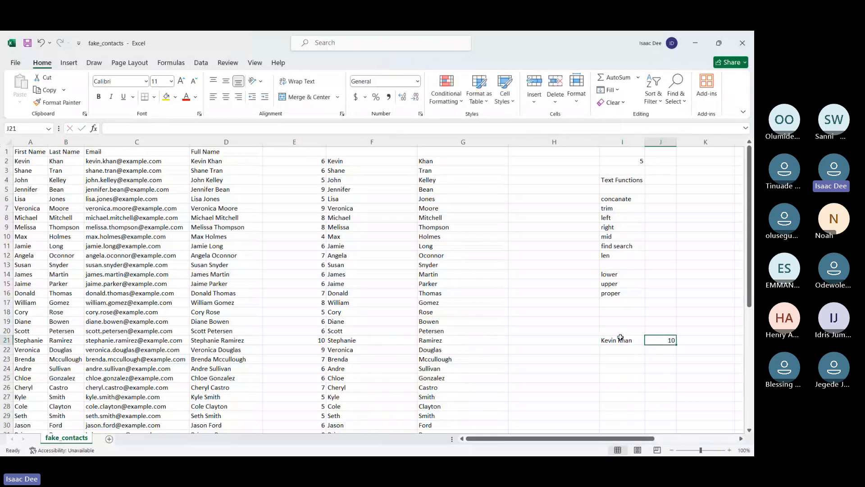
pyautogui.press('Tab')
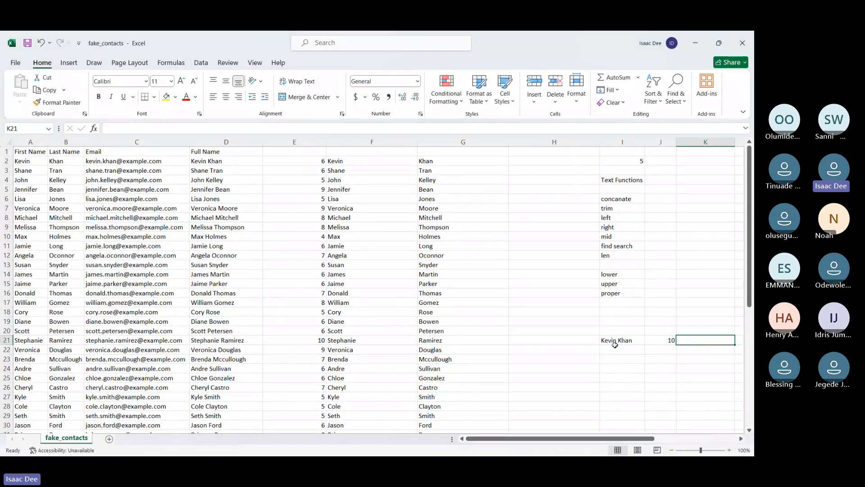
# Extend the worked example in row 21 with 6 in K21 and 4 in L21
pyautogui.write('6')
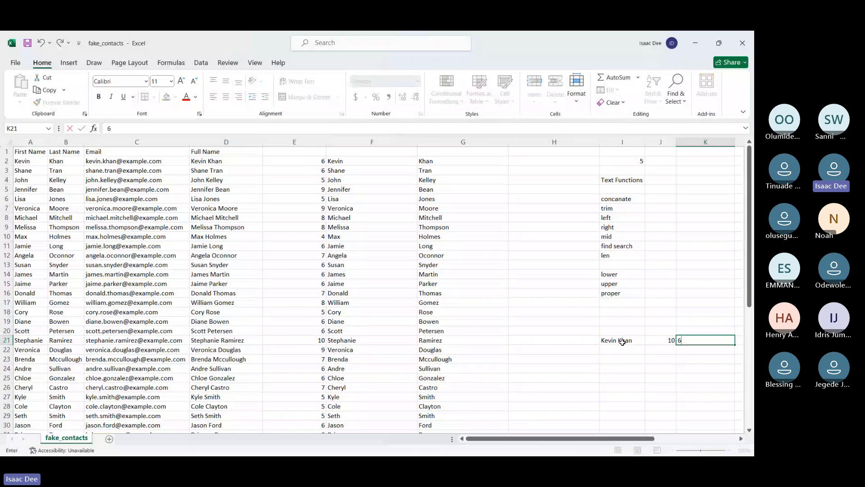
pyautogui.press('Left')
pyautogui.press('Right')
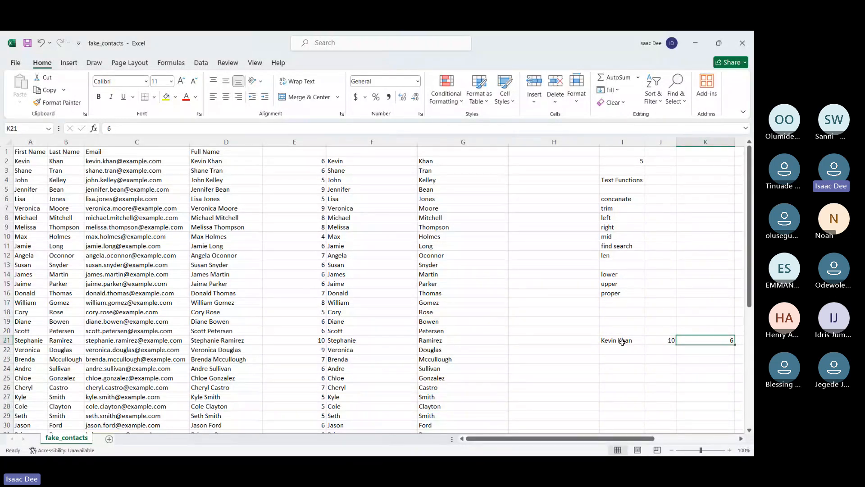
pyautogui.press('Right')
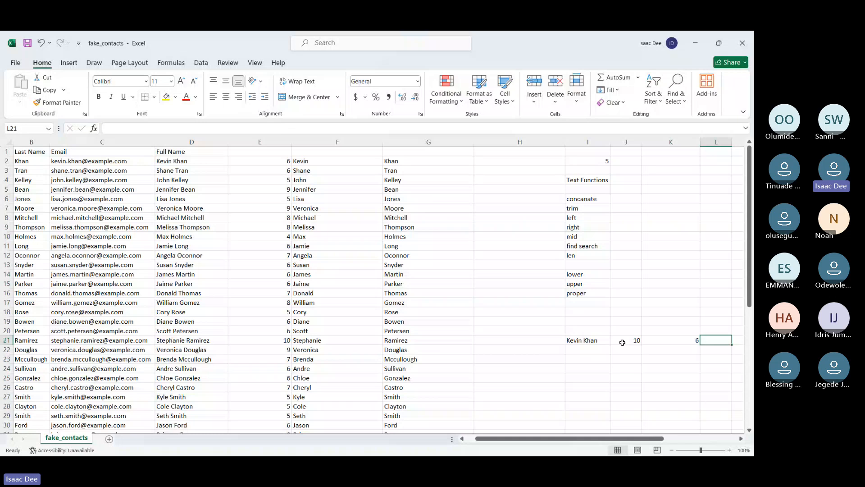
pyautogui.write('5')
pyautogui.press('Return')
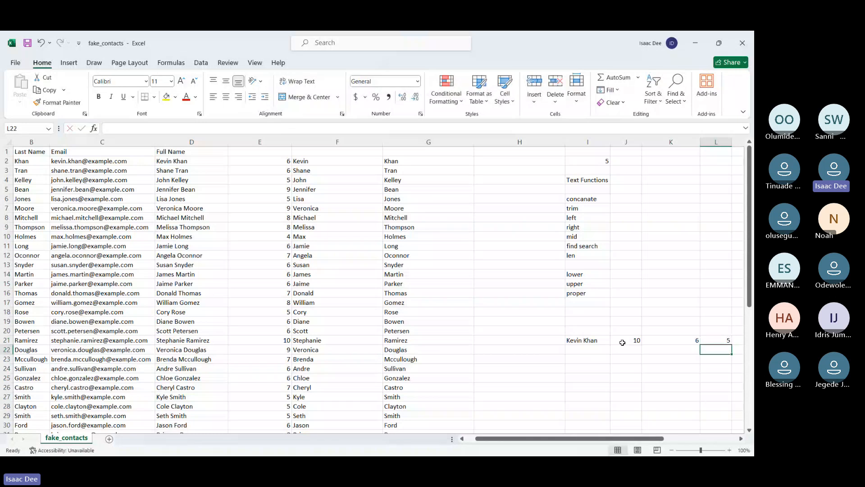
pyautogui.click(728, 339)
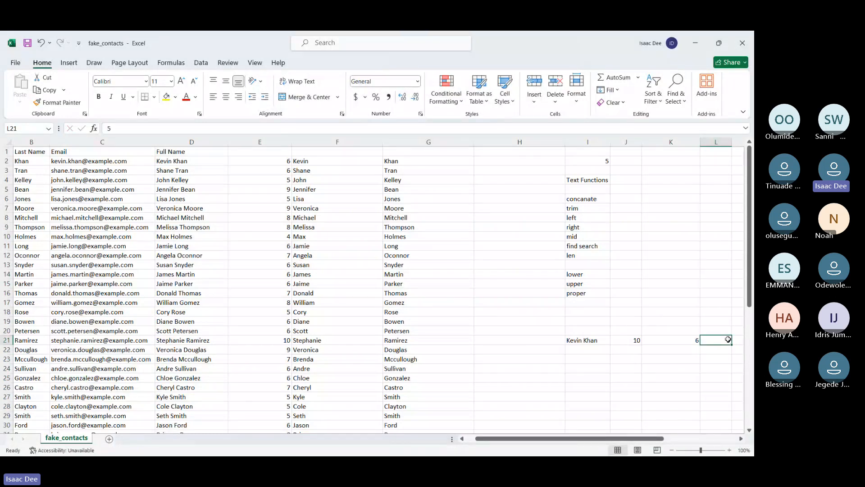
pyautogui.write('4')
pyautogui.press('Return')
# Review the worked example values in I21:L21 against the last-name formula in G2
pyautogui.click(593, 340)
pyautogui.press('Right')
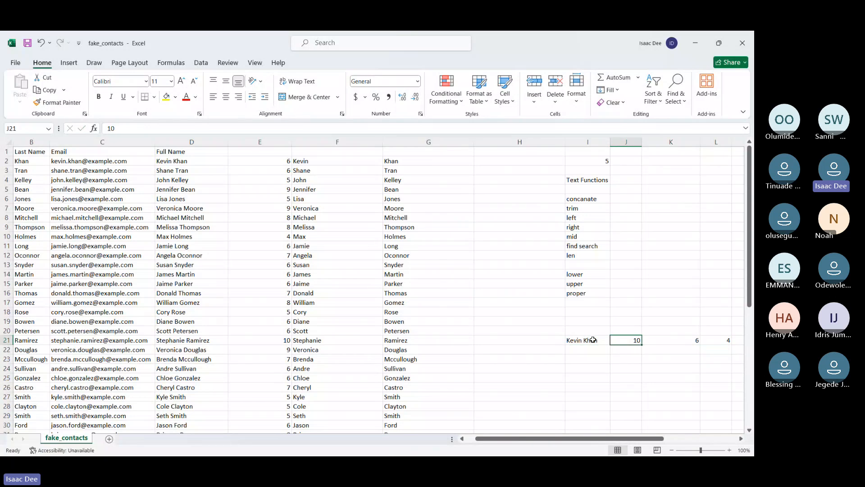
pyautogui.press('Right')
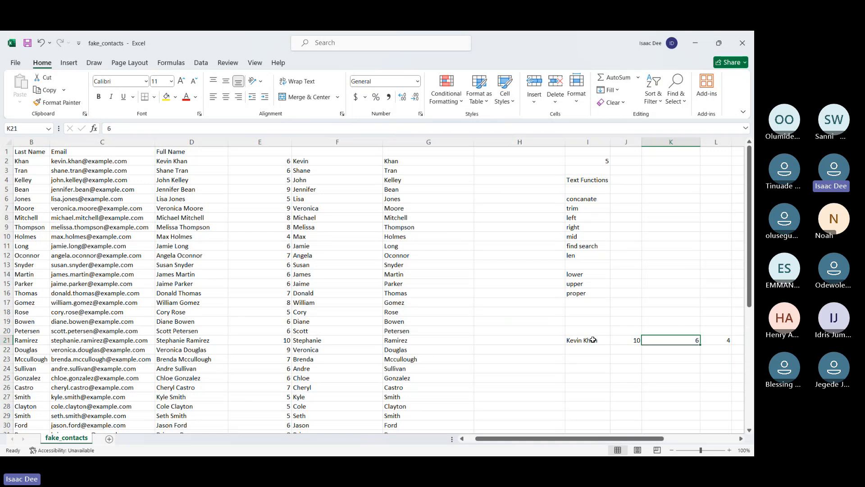
pyautogui.click(717, 338)
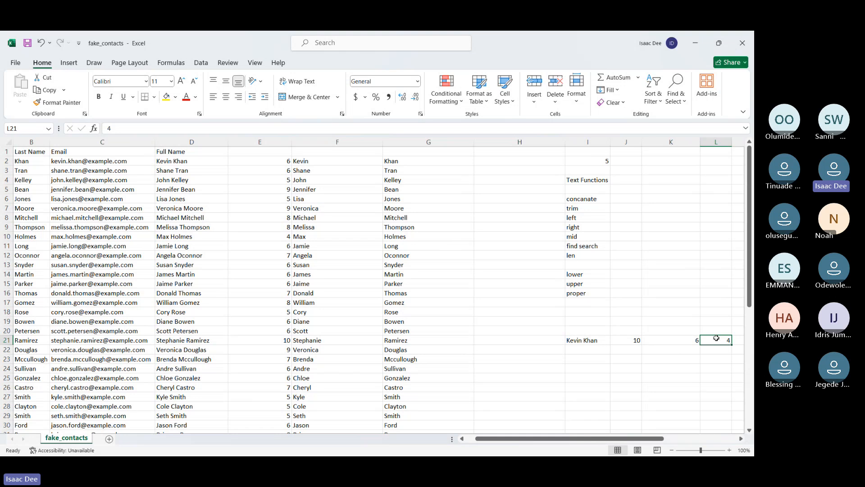
pyautogui.click(428, 161)
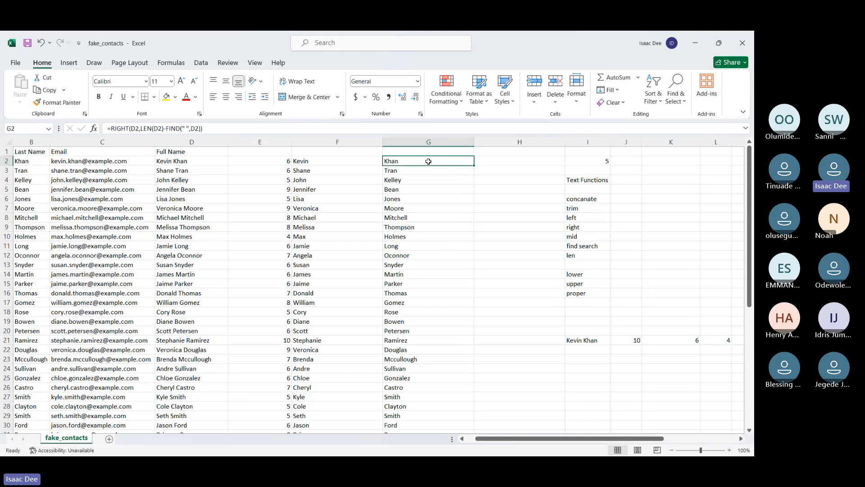
# Start a second last-name formula in H2 with RIGHT on D2, nesting LEN of D2 as its number of characters
pyautogui.click(493, 160)
pyautogui.write('=righ')
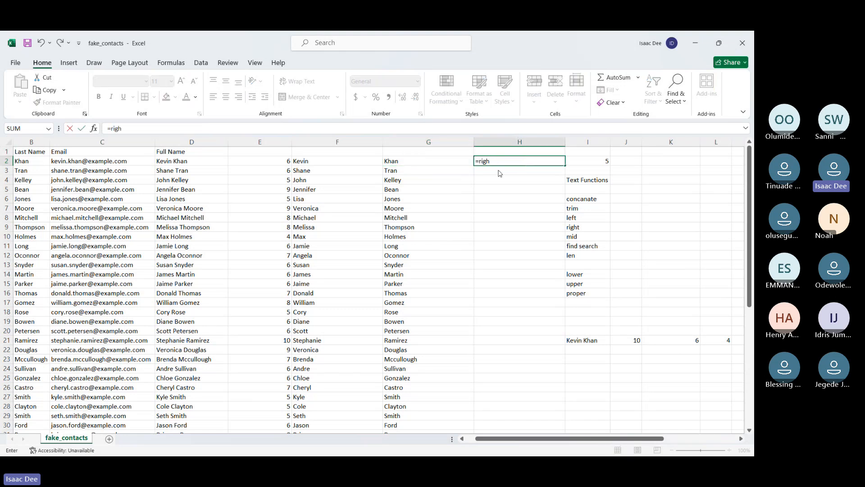
pyautogui.press('Tab')
pyautogui.click(194, 161)
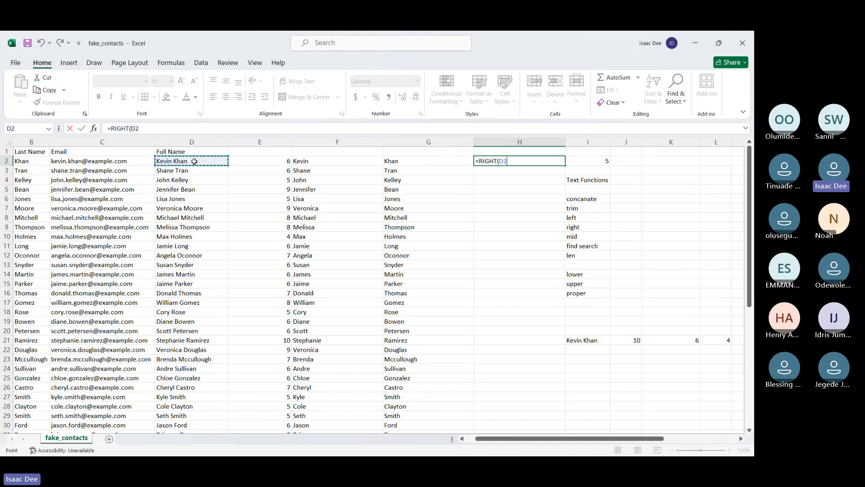
pyautogui.write(',')
pyautogui.write('en')
pyautogui.press('Tab')
pyautogui.click(181, 161)
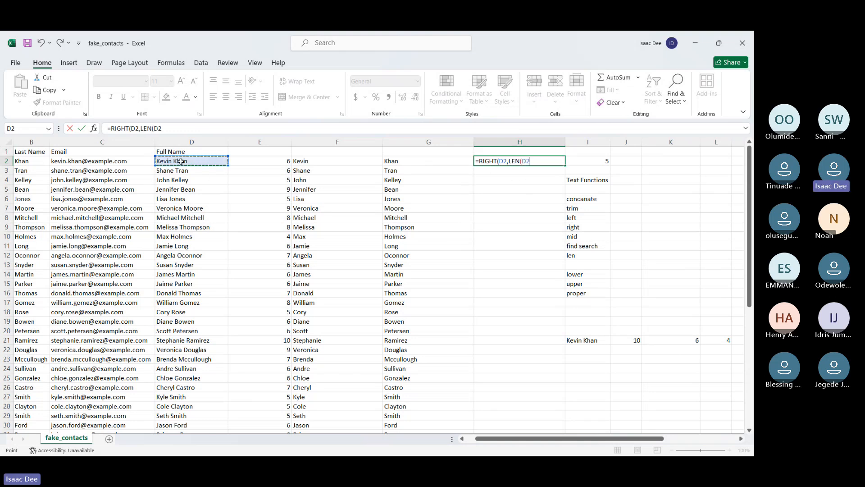
pyautogui.write(')-')
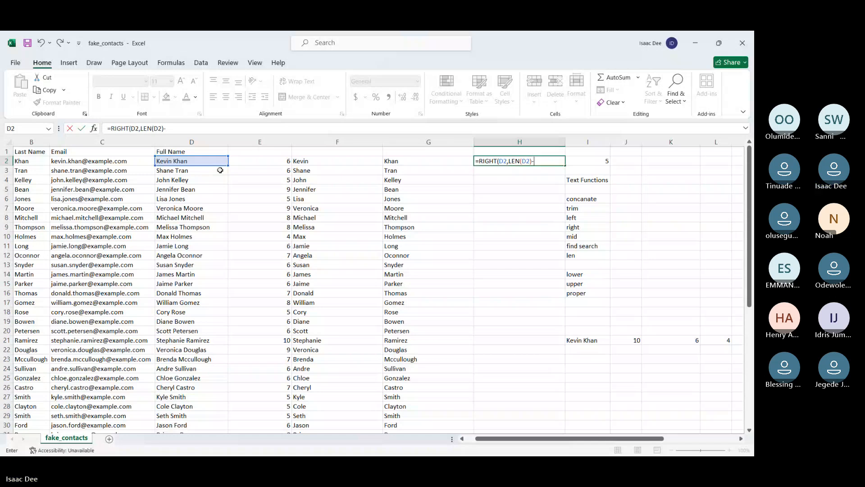
# Subtract the space position in the H2 formula and commit it as =RIGHT(D2,LEN(D2)-FIND(" ",D2))
pyautogui.write('find')
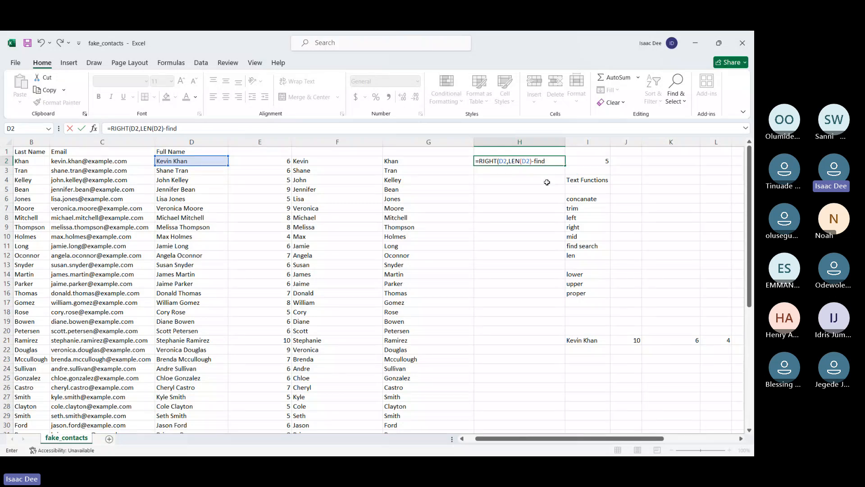
pyautogui.press('Return')
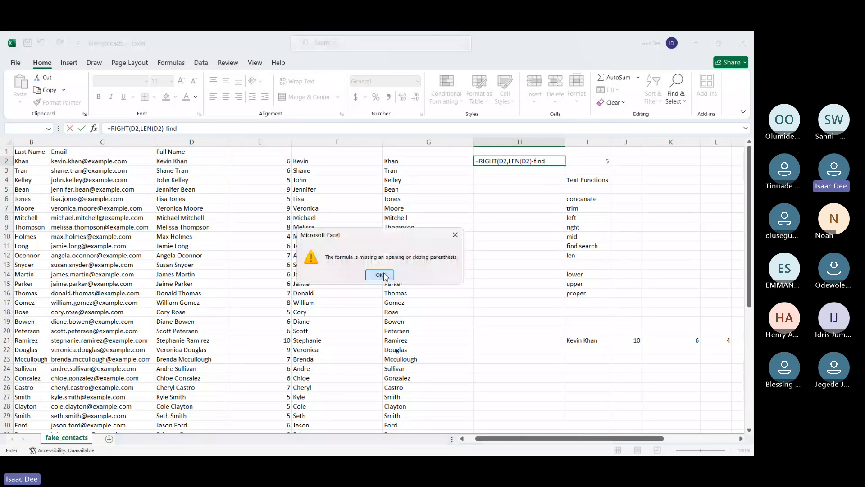
pyautogui.click(380, 275)
pyautogui.write('(" ",')
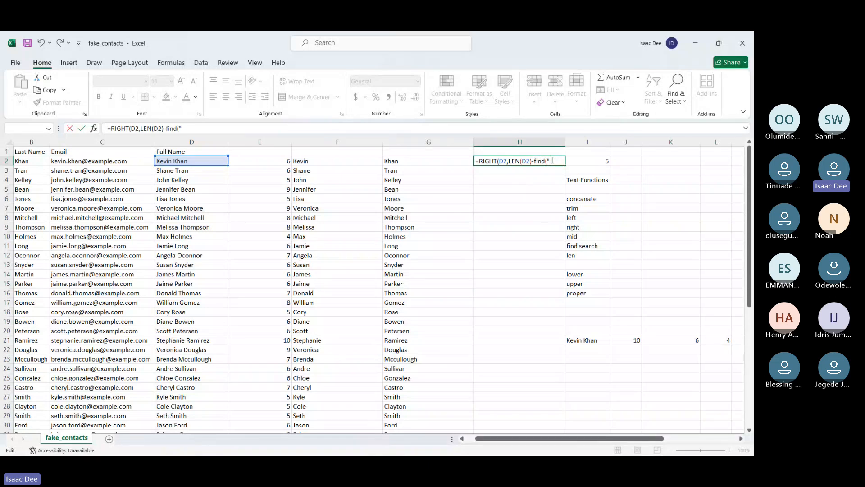
pyautogui.click(209, 161)
pyautogui.write(')')
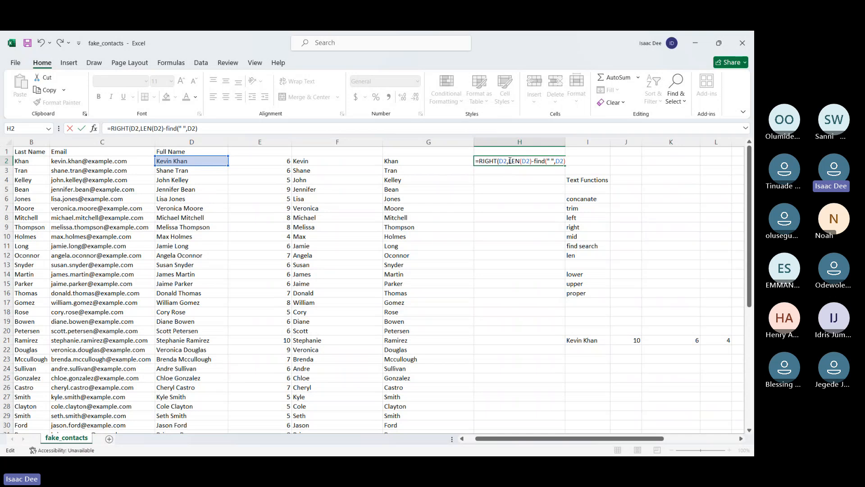
pyautogui.moveTo(509, 161); pyautogui.dragTo(569, 165)
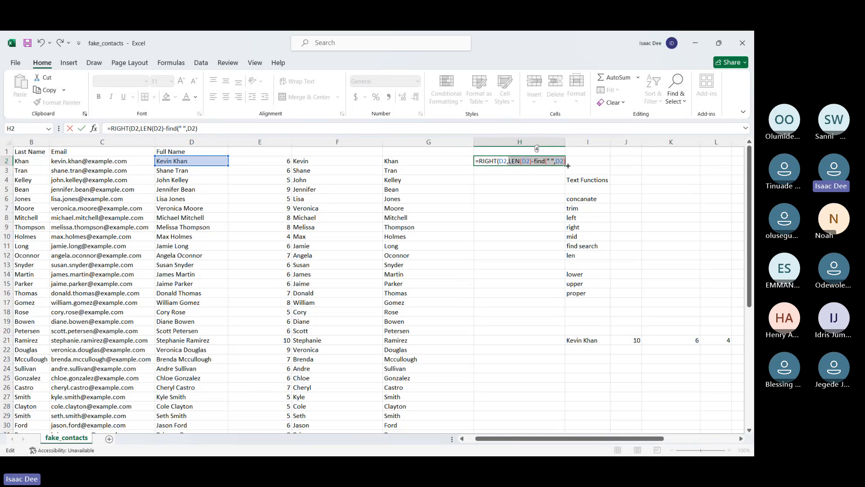
pyautogui.press('Return')
# Fill the H2 last-name formula down to H9 and inspect the copied formula in H7
pyautogui.click(510, 162)
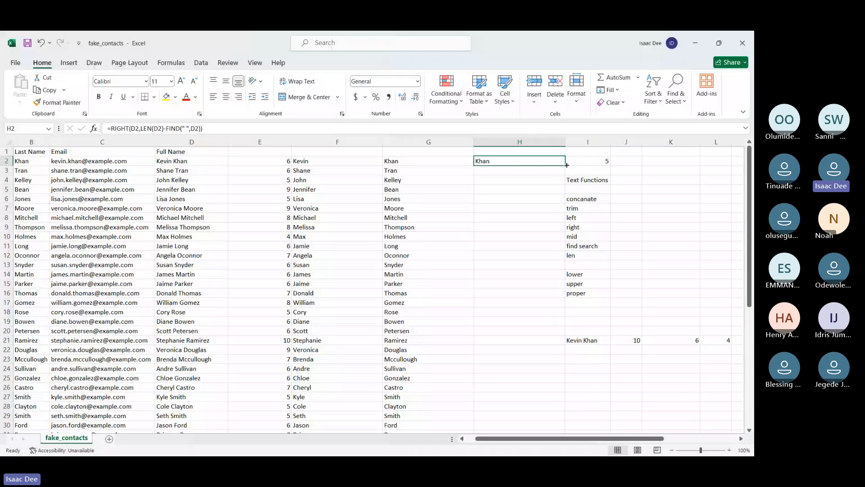
pyautogui.moveTo(566, 165); pyautogui.dragTo(559, 233)
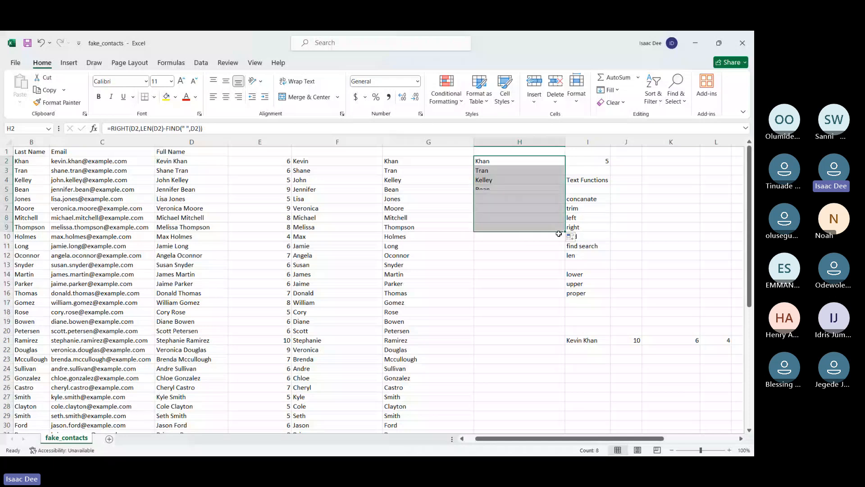
pyautogui.click(479, 209)
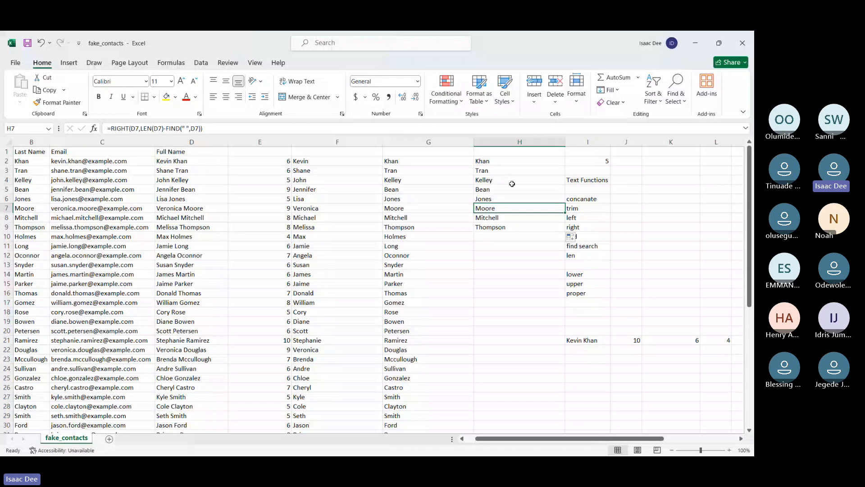
# Start an email-domain formula in K2 with RIGHT on C2, nesting LEN of C2 as its number of characters
pyautogui.click(665, 161)
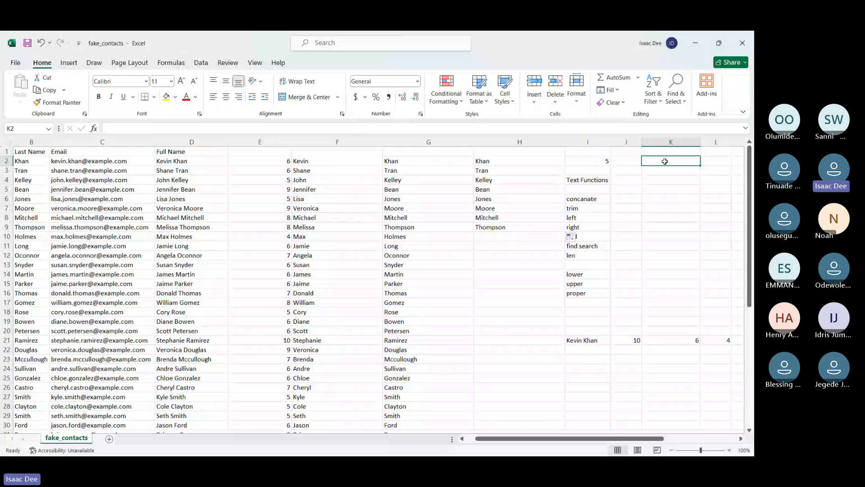
pyautogui.write('=')
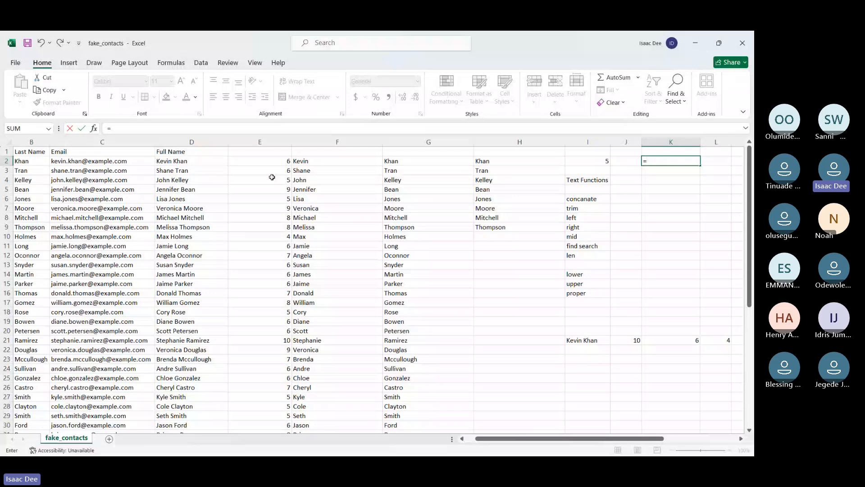
pyautogui.write('right')
pyautogui.press('Tab')
pyautogui.click(95, 162)
pyautogui.write(',')
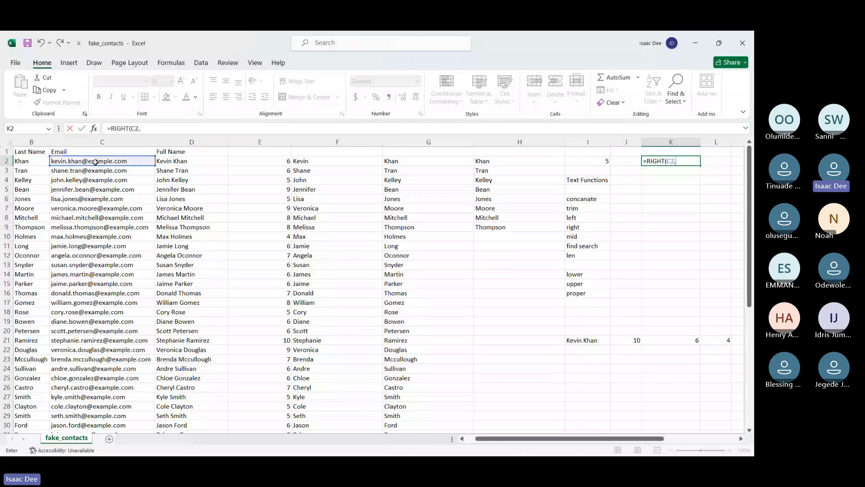
pyautogui.write('len')
pyautogui.write('(')
pyautogui.click(70, 161)
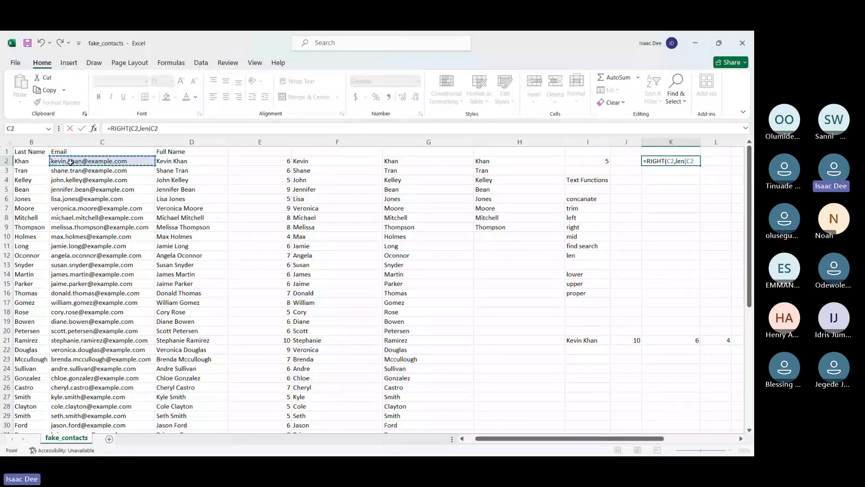
# Subtract the @ position and accept the parenthesis correction so K2 reads =RIGHT(C2,LEN(C2)-FIND("@",C2))
pyautogui.write(')-find')
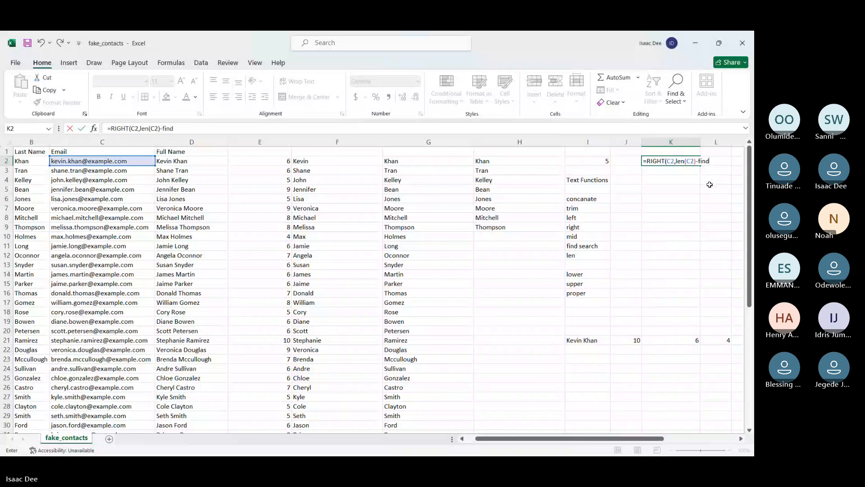
pyautogui.press('Tab')
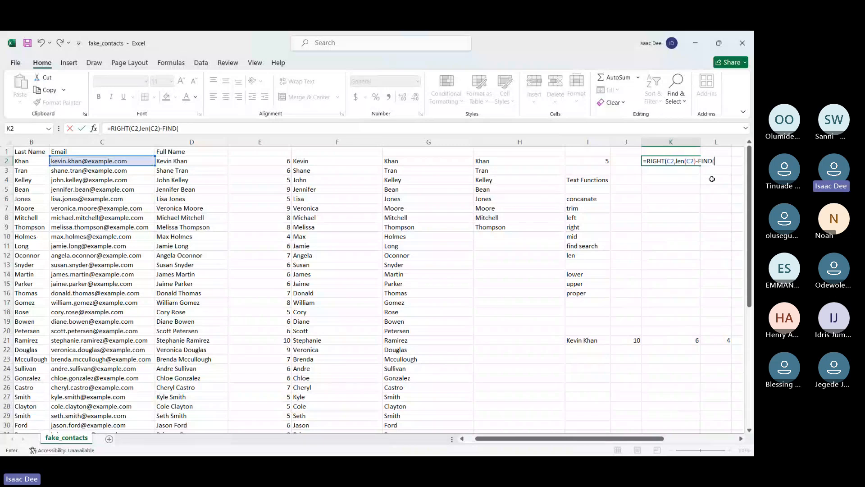
pyautogui.write('"@",')
pyautogui.click(92, 161)
pyautogui.write(')')
pyautogui.press('Return')
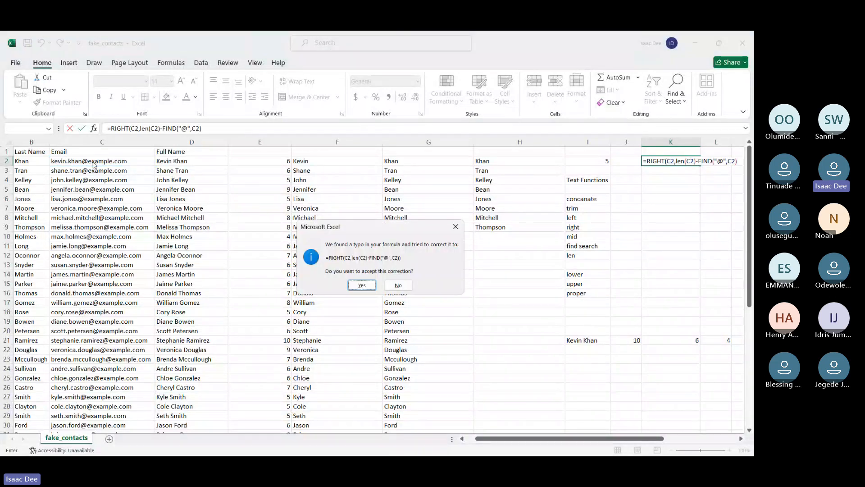
pyautogui.click(360, 285)
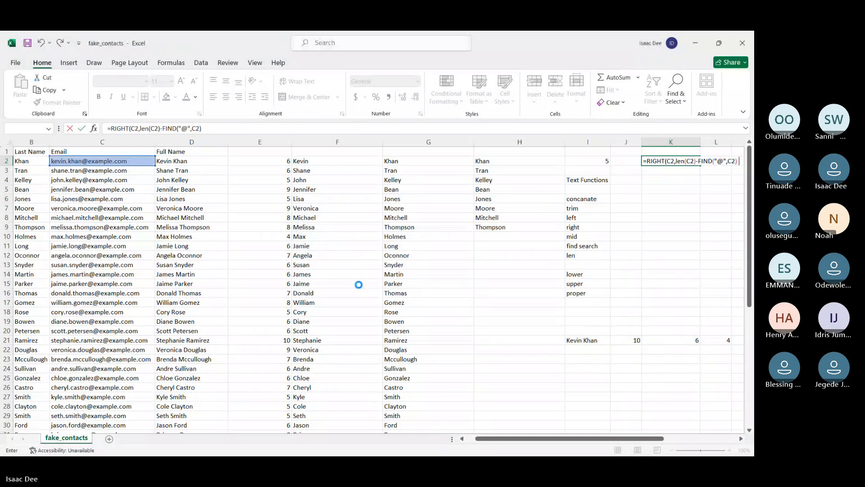
# Fill the K2 email-domain formula down to K23, and open the K2 formula for inspection
pyautogui.moveTo(698, 166); pyautogui.dragTo(698, 362)
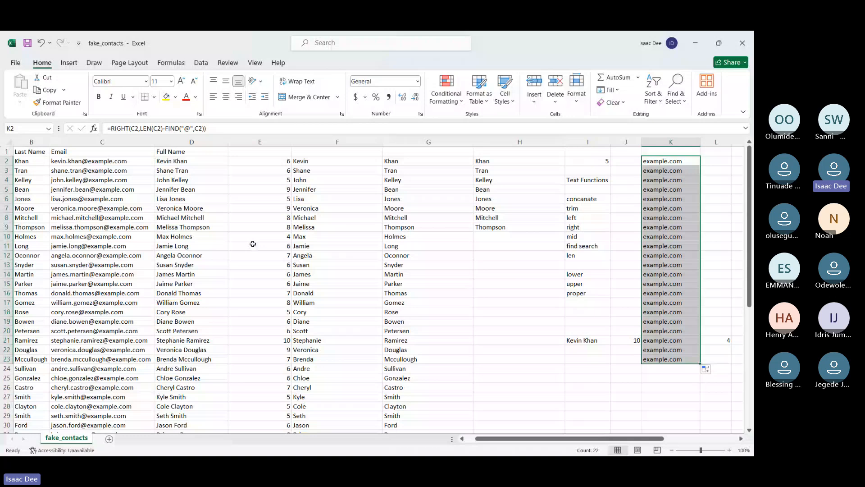
pyautogui.click(134, 129)
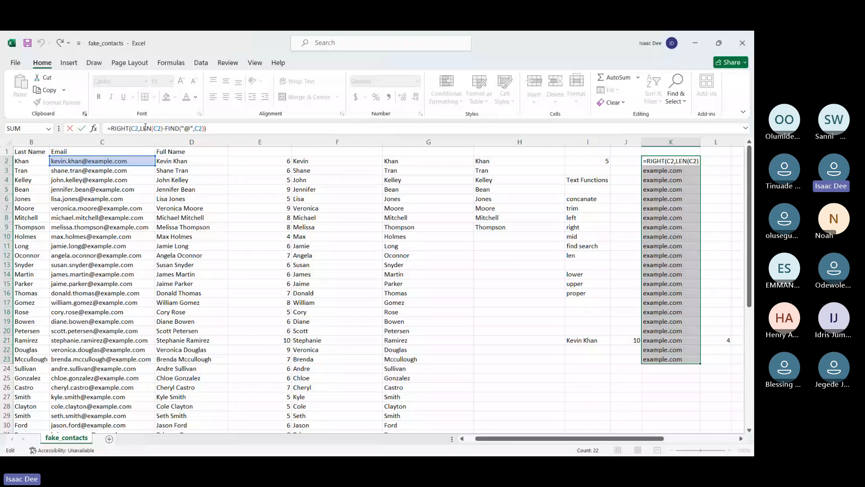
# Close the K2 formula and inspect the copied email-domain formula in K12
pyautogui.press('Return')
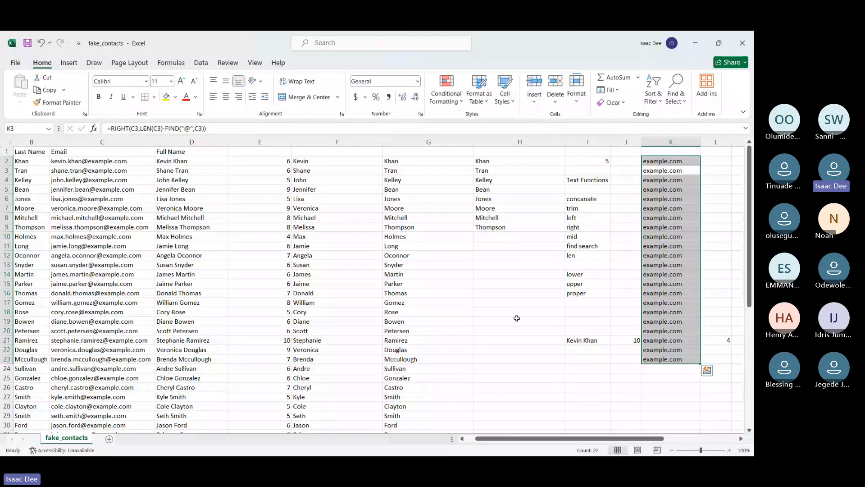
pyautogui.click(622, 378)
pyautogui.click(665, 257)
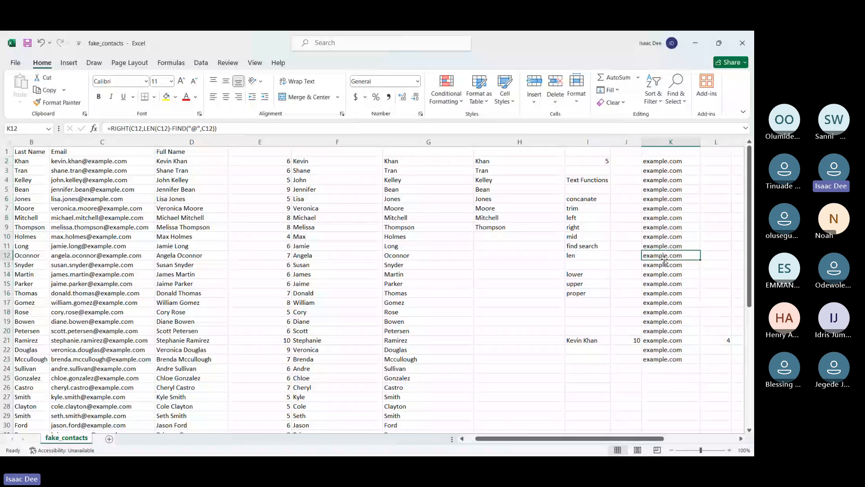
pyautogui.hotkey('alt', 'Tab')
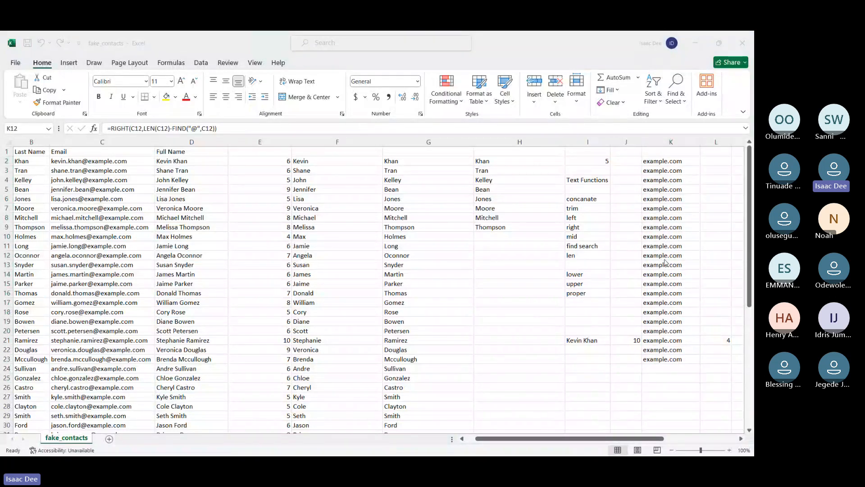
pyautogui.hotkey('alt', 'Tab')
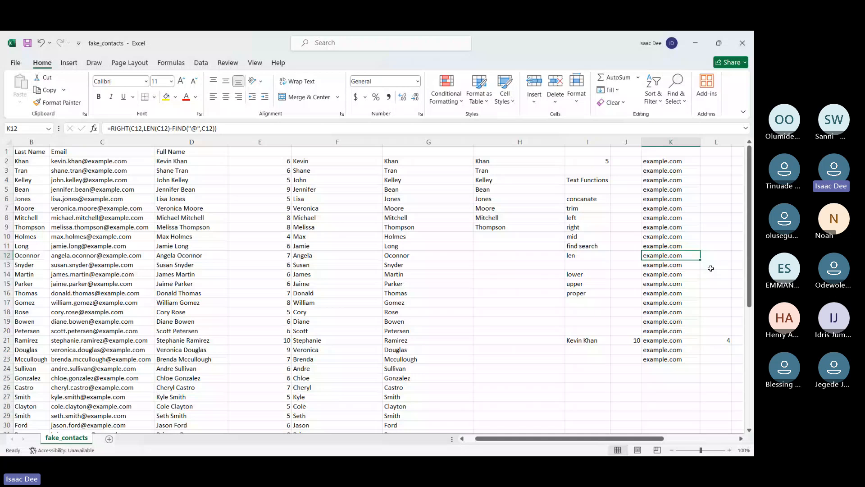
# Review the last-name formula in G12, the first-name formula in F2 and the email-domain formula in K2
pyautogui.press('Left')
pyautogui.press('Left')
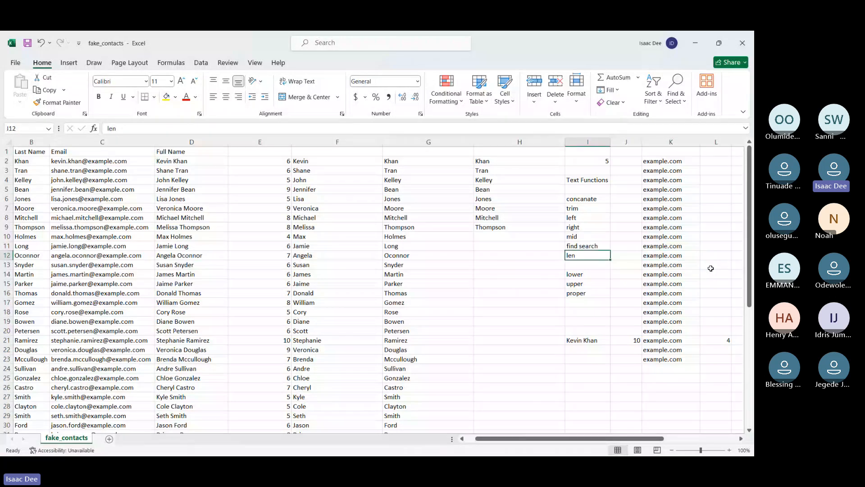
pyautogui.press('Left')
pyautogui.press('Left')
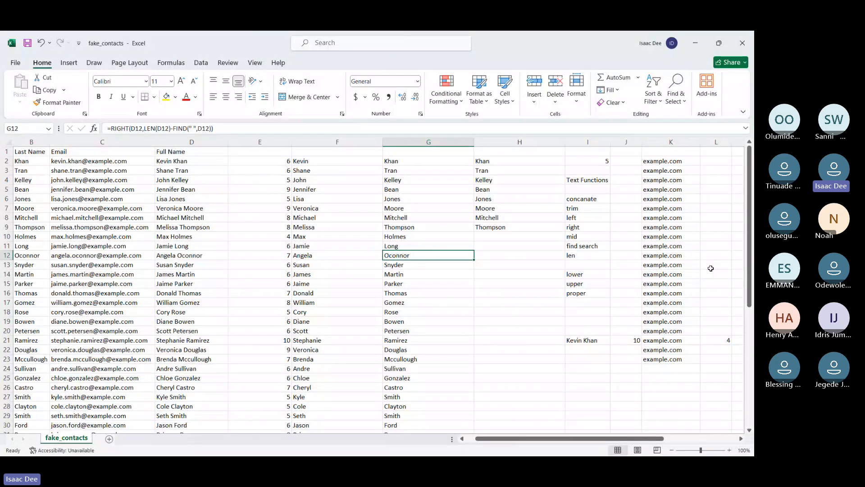
pyautogui.press('Left')
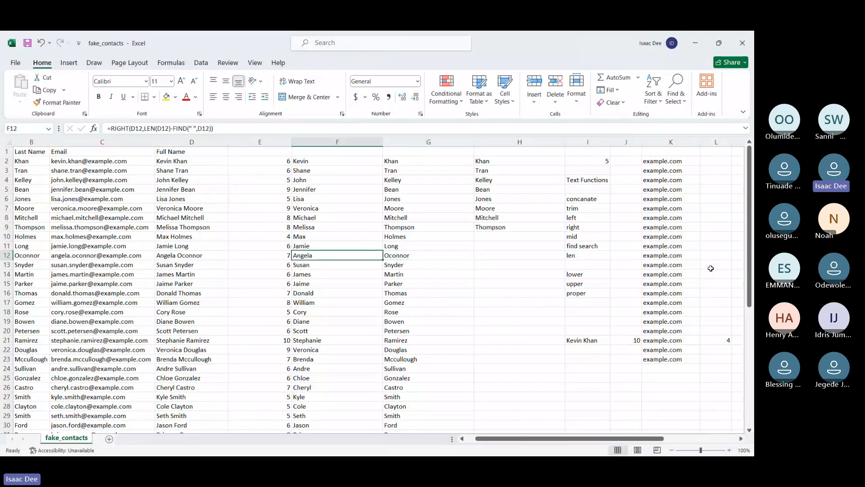
pyautogui.press('Up')
pyautogui.press('Up')
pyautogui.hotkey('ctrl', 'Up')
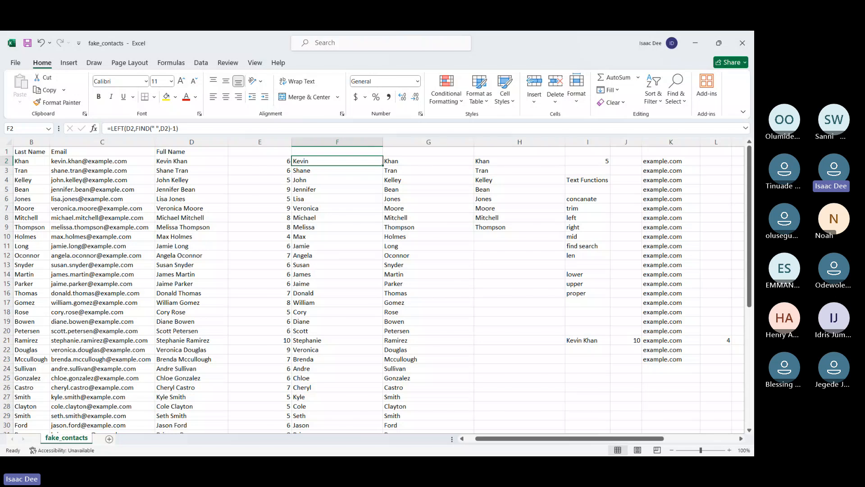
pyautogui.click(671, 161)
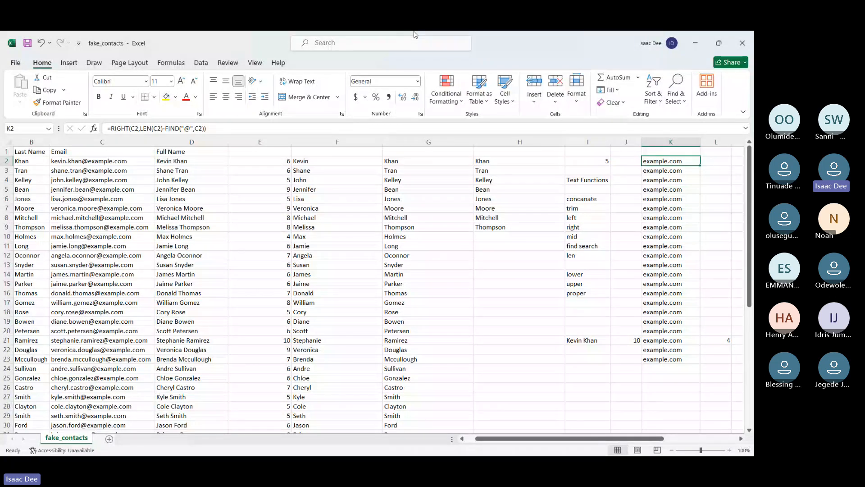
# Go through the Text Functions list in column I, starting from and returning to the concanate entry in I6
pyautogui.click(476, 48)
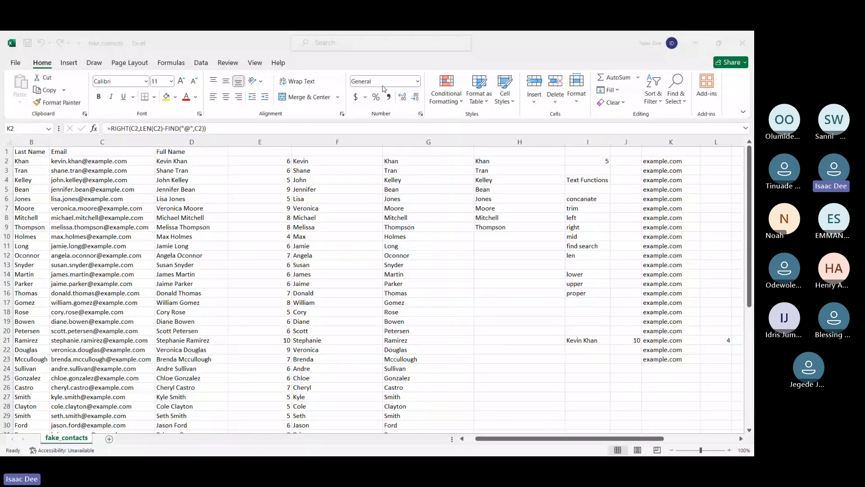
pyautogui.click(583, 196)
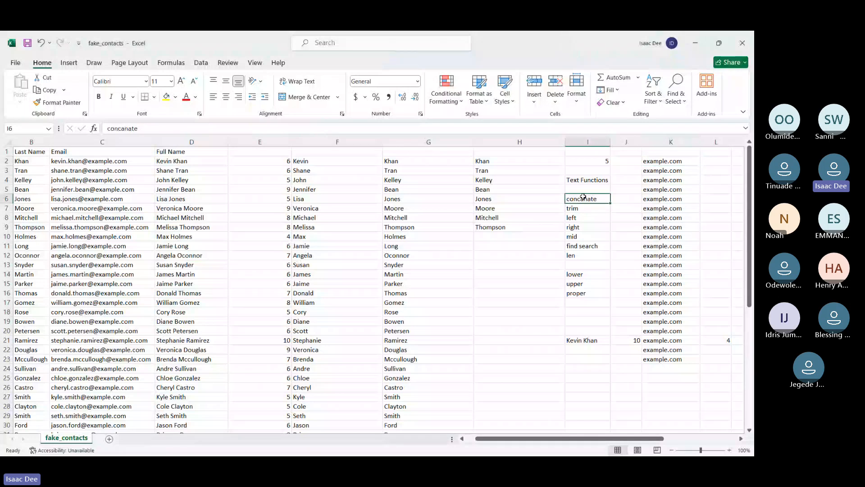
pyautogui.press('Down')
pyautogui.press('Down')
pyautogui.press('Down')
pyautogui.press('Down')
pyautogui.press('Down')
pyautogui.press('Down')
pyautogui.press('Down')
pyautogui.click(584, 197)
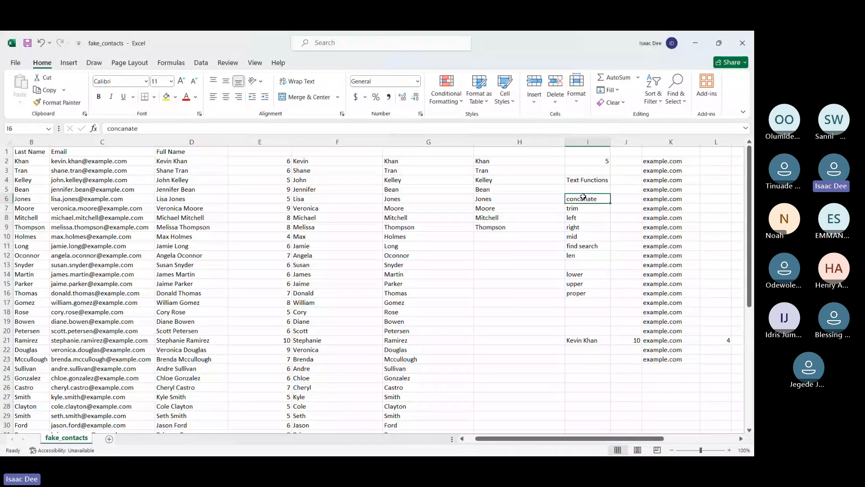